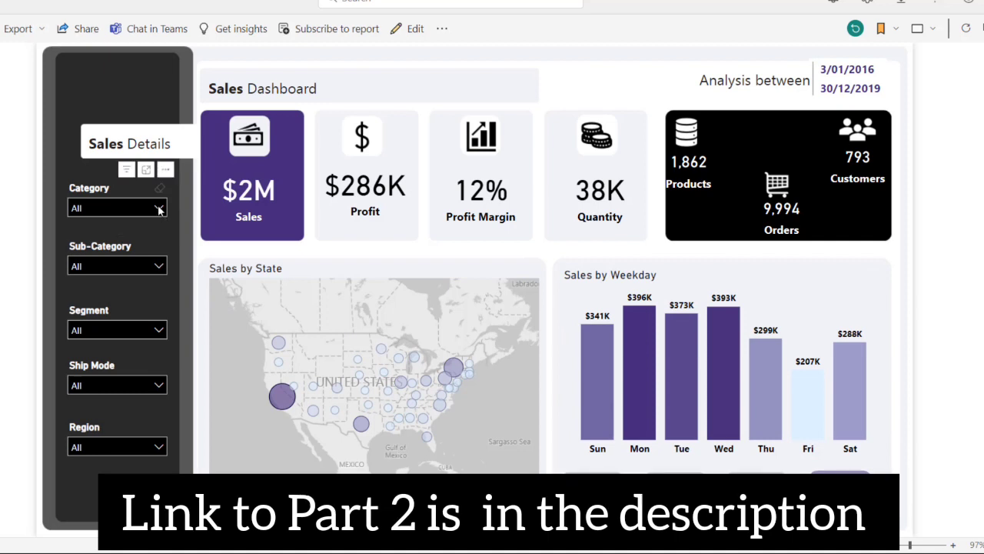
Filter the Sales Dashboard to the Technology category and the Second Class ship mode.
{"action": "left_click", "coordinate": [158, 208]}
{"action": "left_click", "coordinate": [104, 269]}
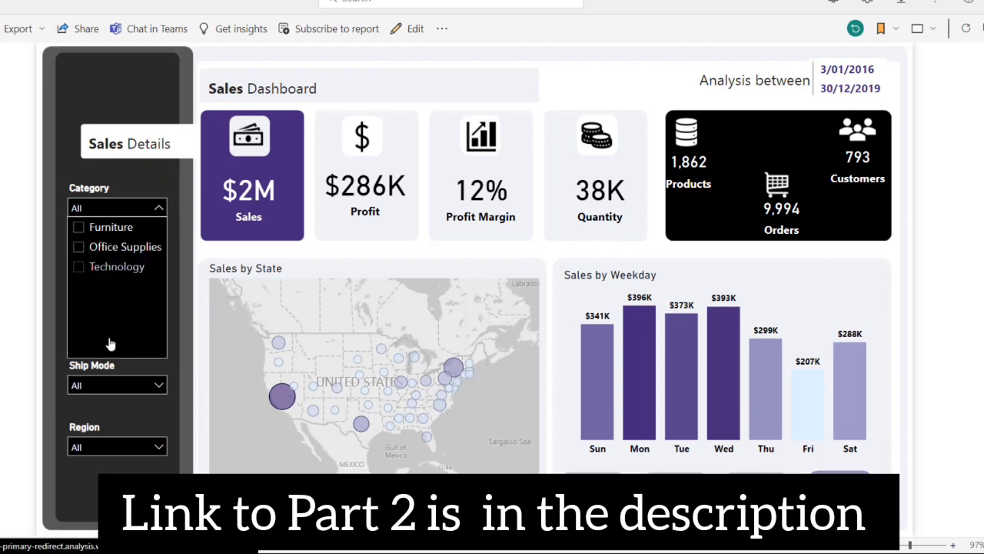
{"action": "left_click", "coordinate": [154, 384]}
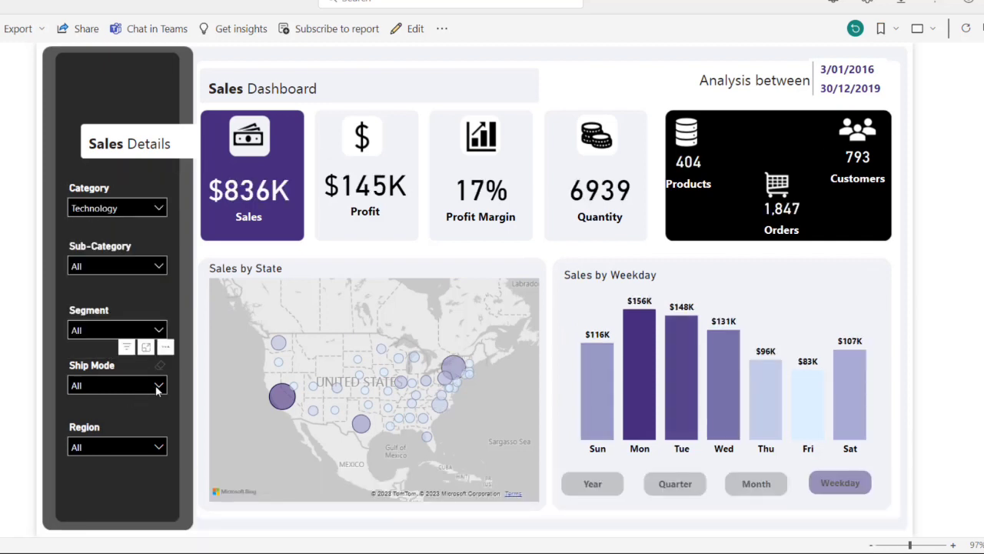
{"action": "left_click", "coordinate": [153, 385]}
{"action": "left_click", "coordinate": [115, 283]}
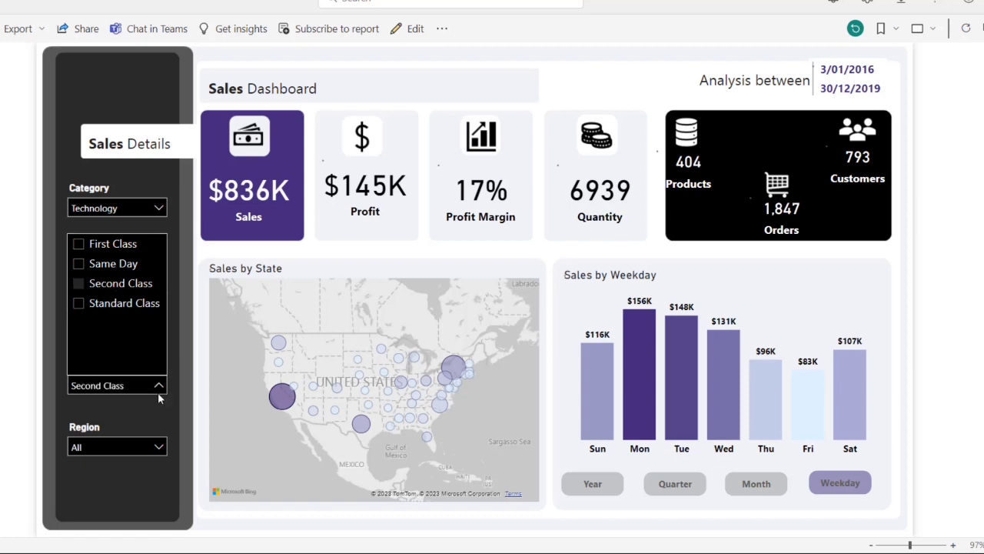
Filter the dashboard by the South region, then remove that region filter again.
{"action": "left_click", "coordinate": [157, 448]}
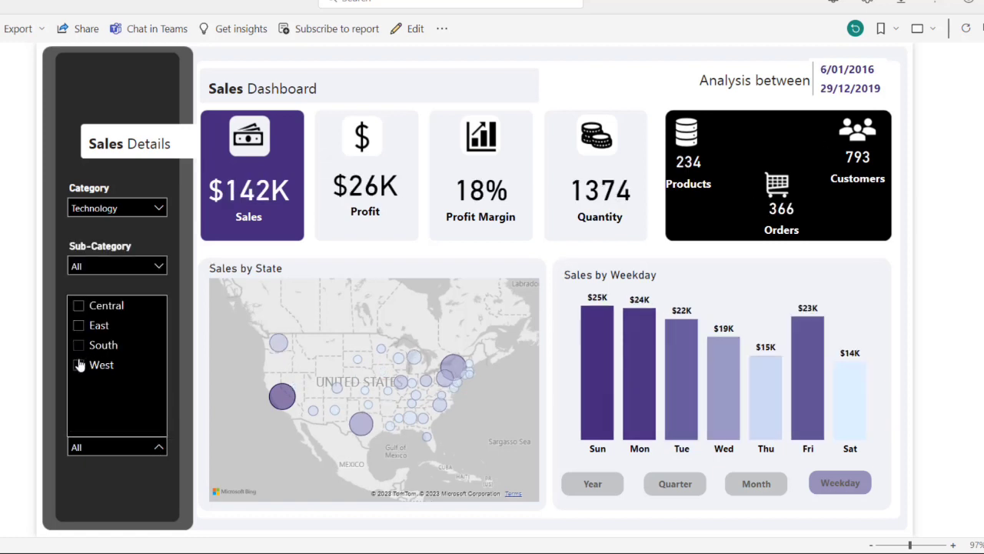
{"action": "left_click", "coordinate": [78, 345]}
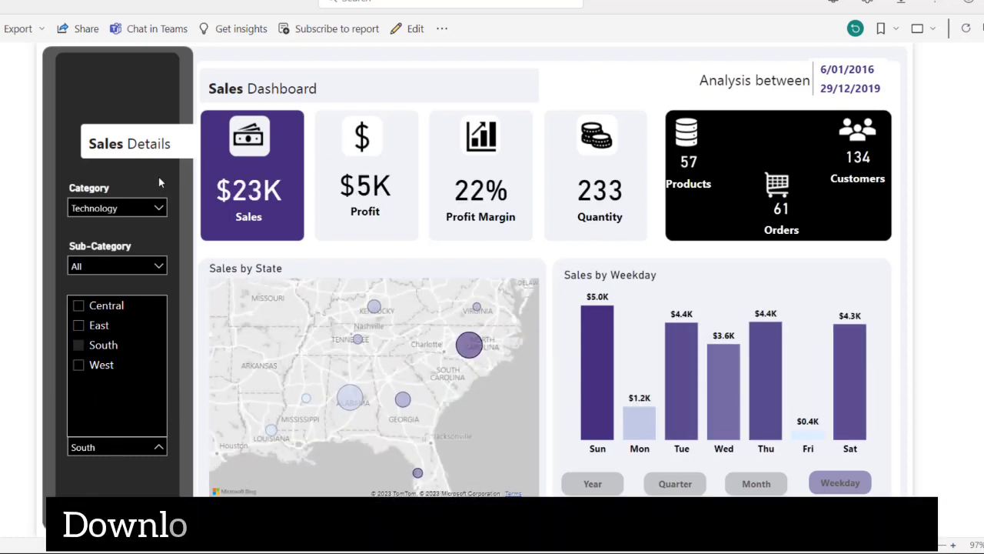
{"action": "left_click", "coordinate": [78, 345]}
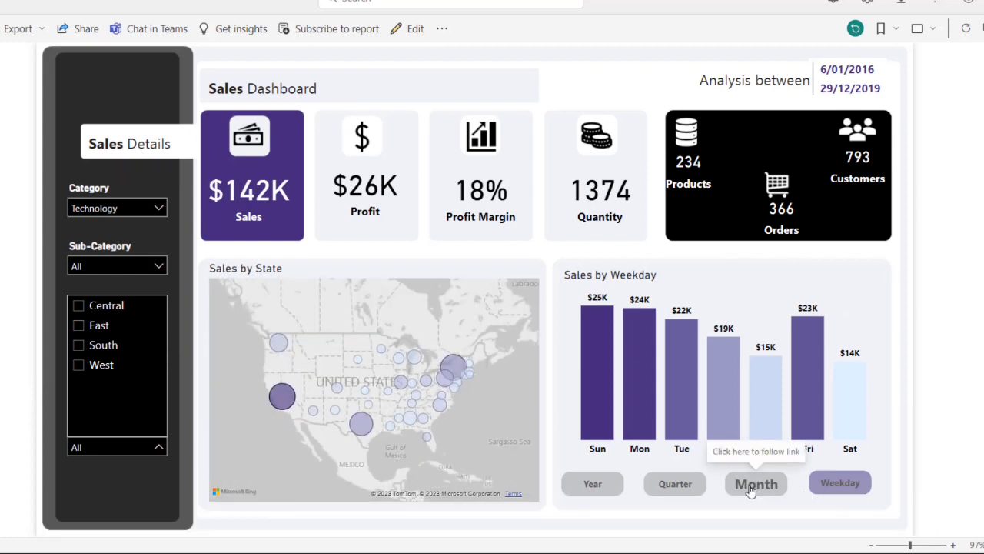
View the sales chart by month, by quarter and by year.
{"action": "left_click", "coordinate": [751, 488]}
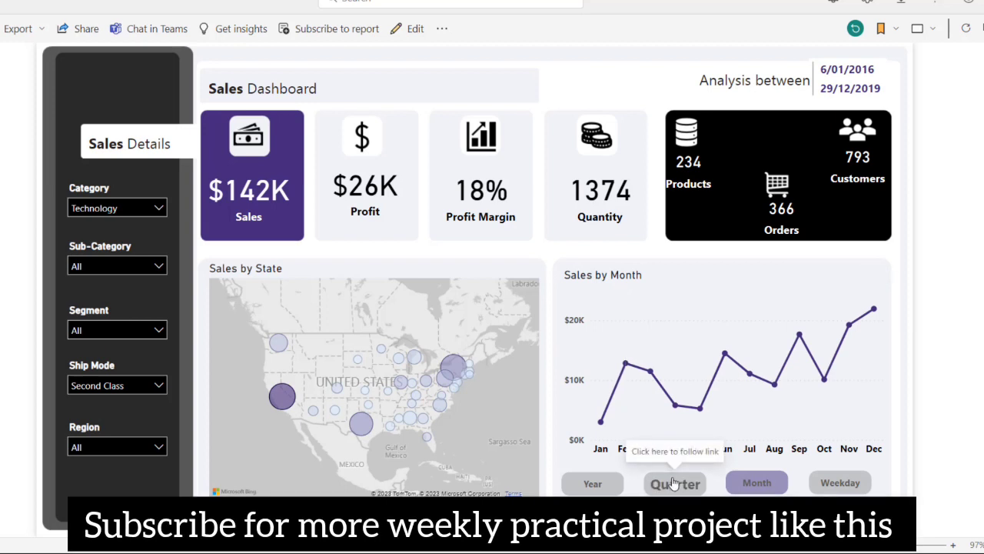
{"action": "left_click", "coordinate": [672, 482]}
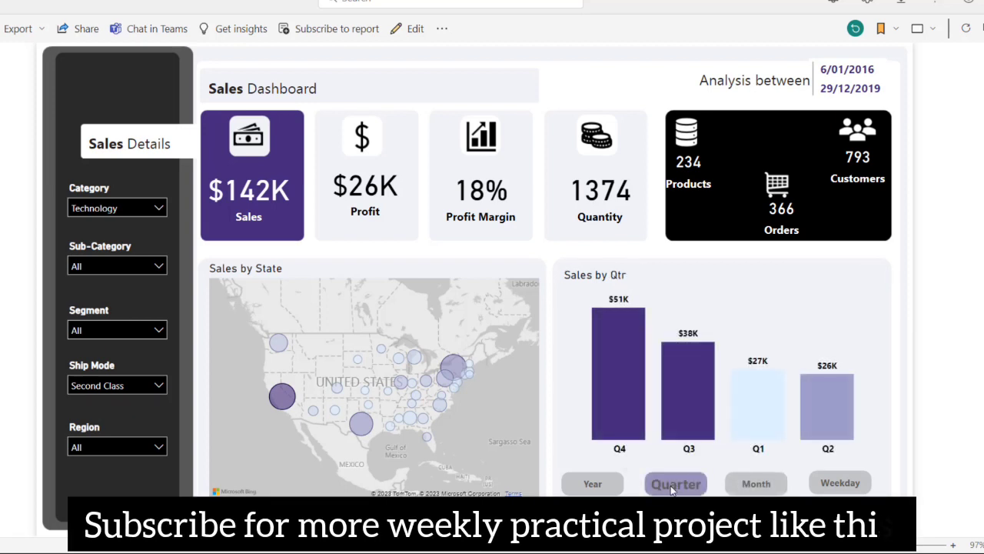
{"action": "left_click", "coordinate": [613, 486]}
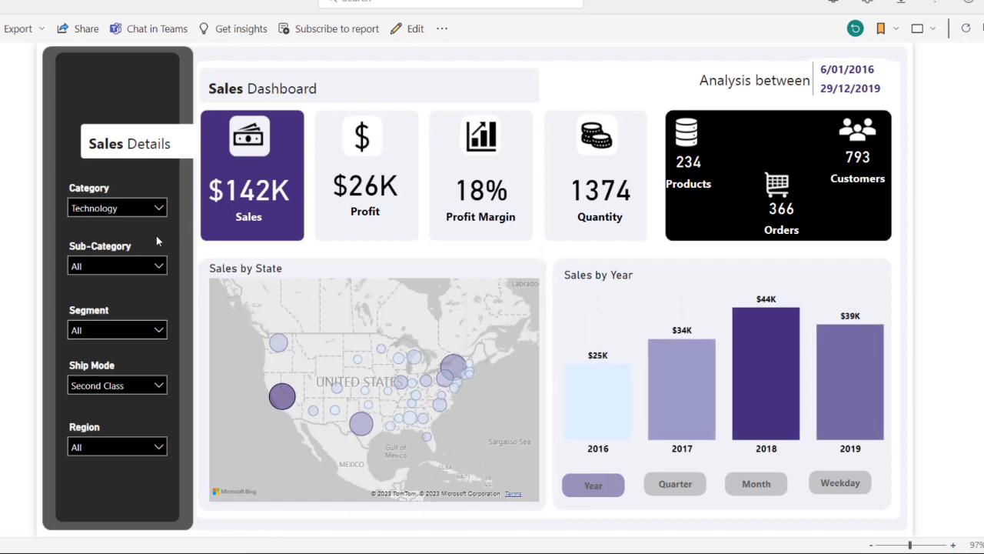
Clear the Technology category filter and the Second Class ship mode filter from the dashboard.
{"action": "left_click", "coordinate": [159, 208]}
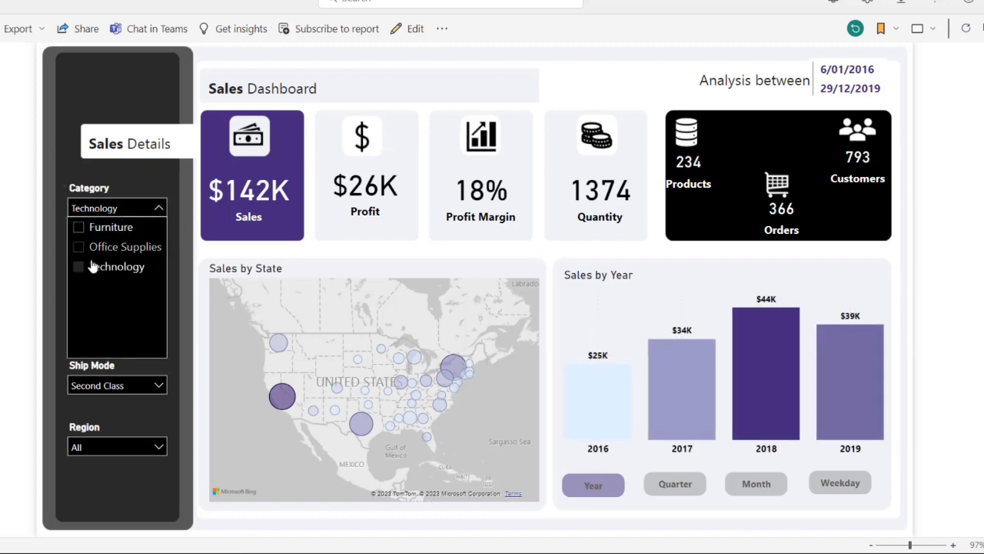
{"action": "left_click", "coordinate": [153, 89]}
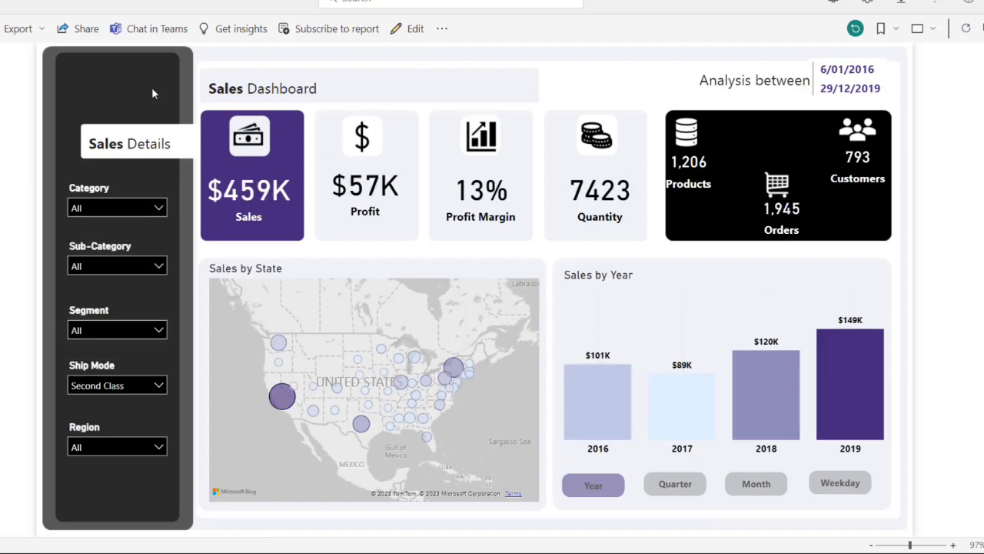
{"action": "left_click", "coordinate": [157, 386]}
{"action": "left_click", "coordinate": [94, 283]}
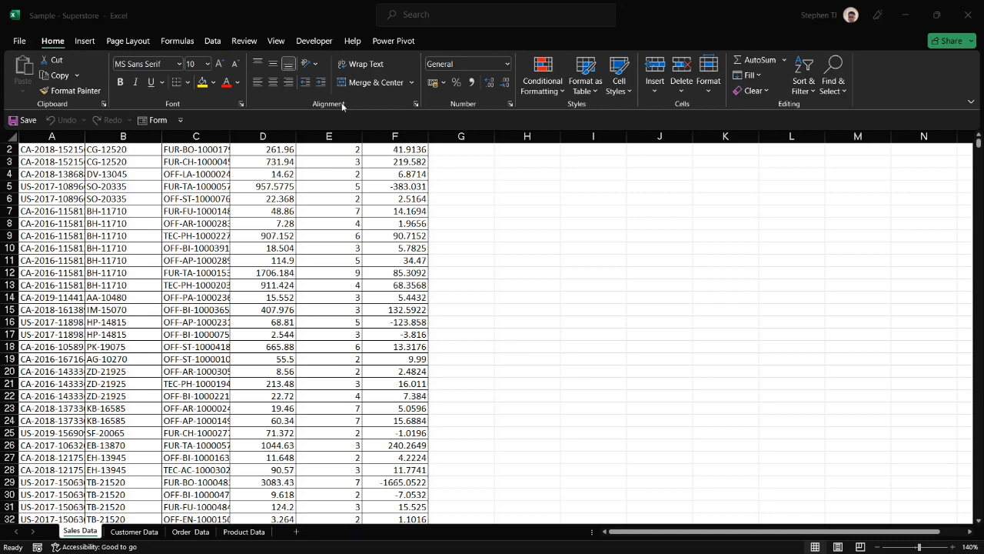
In Excel's Sample - Superstore workbook, fit the Order ID column on the Sales Data sheet to its contents.
{"action": "scroll", "coordinate": [286, 192], "scroll_direction": "up", "scroll_amount": 1}
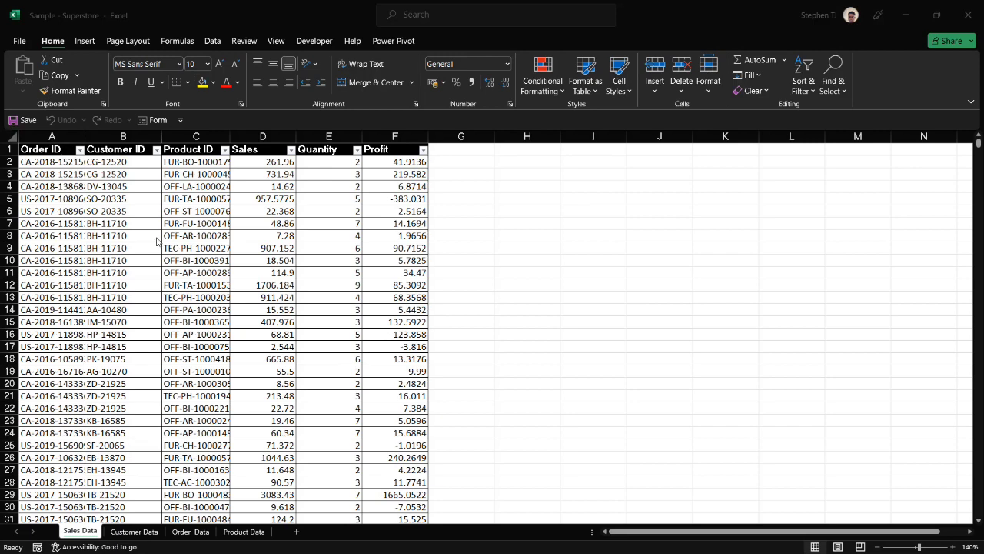
{"action": "double_click", "coordinate": [115, 197]}
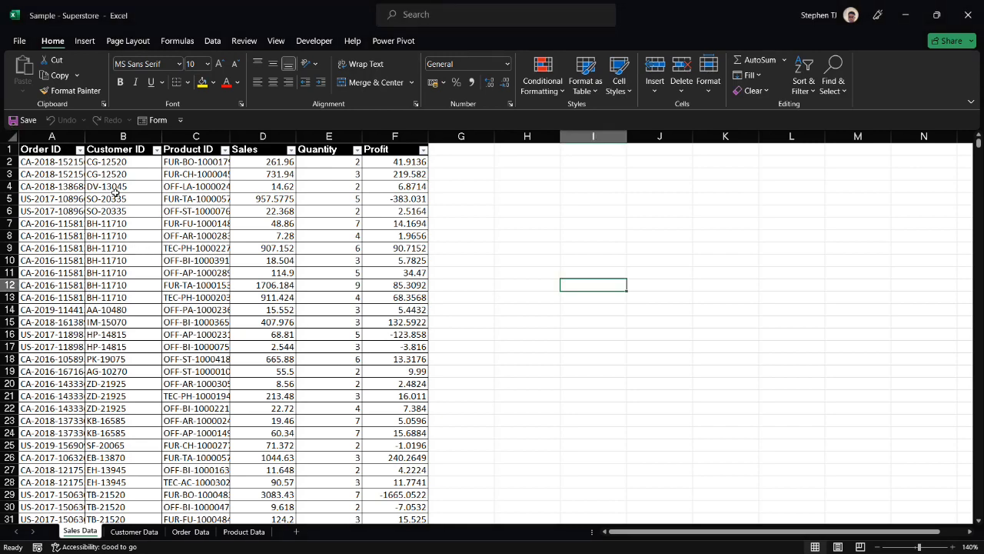
{"action": "left_click", "coordinate": [134, 531]}
{"action": "left_click", "coordinate": [80, 531]}
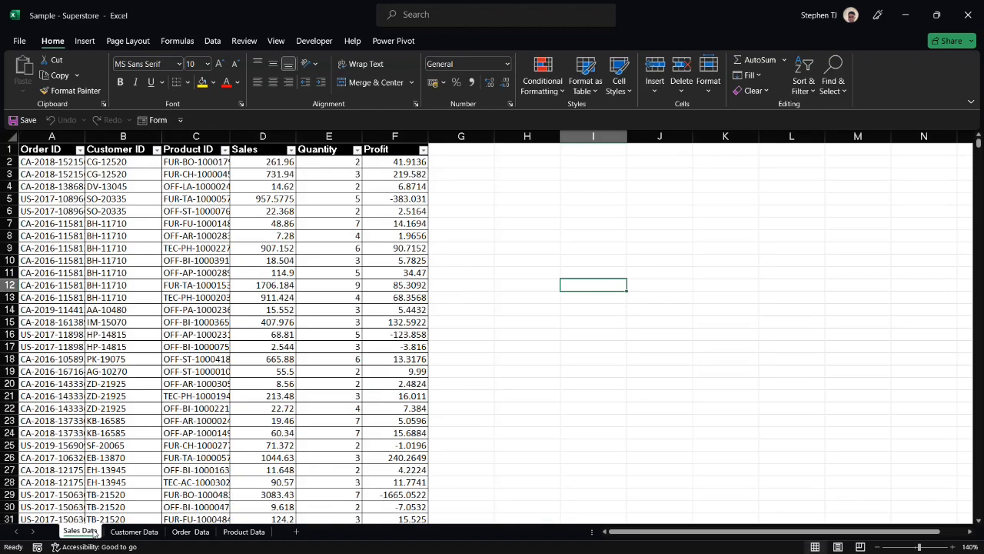
{"action": "double_click", "coordinate": [86, 131]}
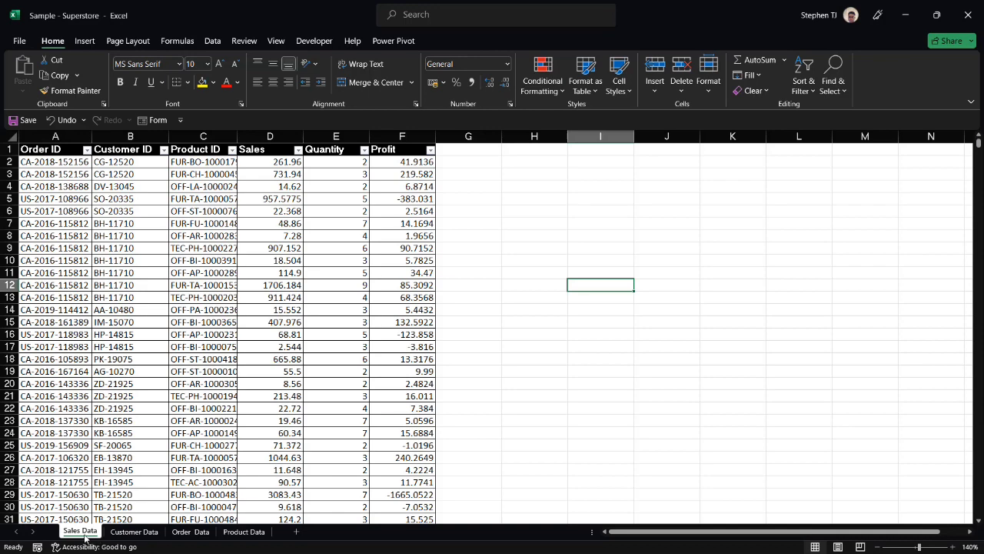
Fit the Customer ID column on the Customer Data sheet to its contents.
{"action": "left_click", "coordinate": [131, 531]}
{"action": "scroll", "coordinate": [100, 173], "scroll_direction": "up", "scroll_amount": 2}
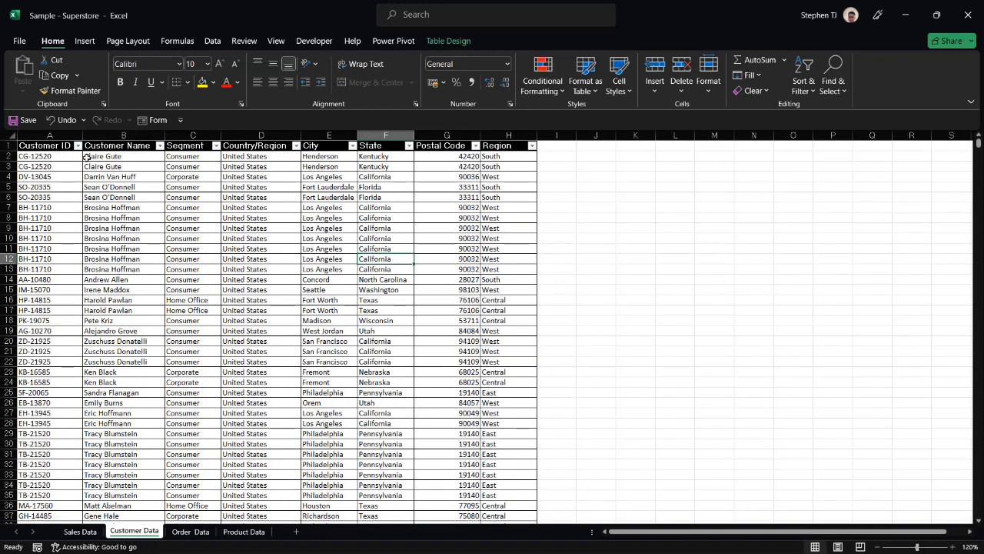
{"action": "double_click", "coordinate": [81, 135]}
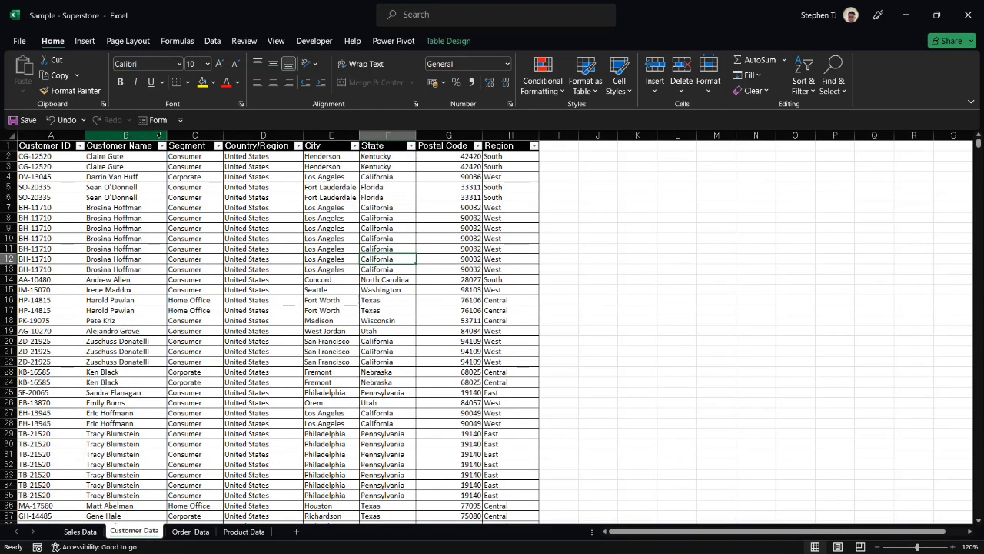
Examine the columns of the Order Data and Product Data sheets, including the filter values for Ship Mode.
{"action": "left_click", "coordinate": [191, 532]}
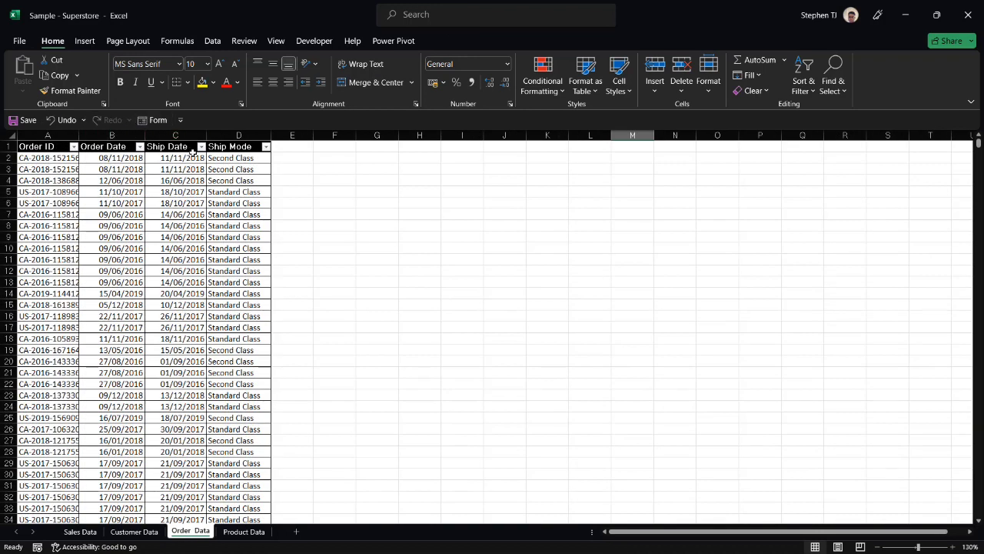
{"action": "left_click", "coordinate": [243, 531]}
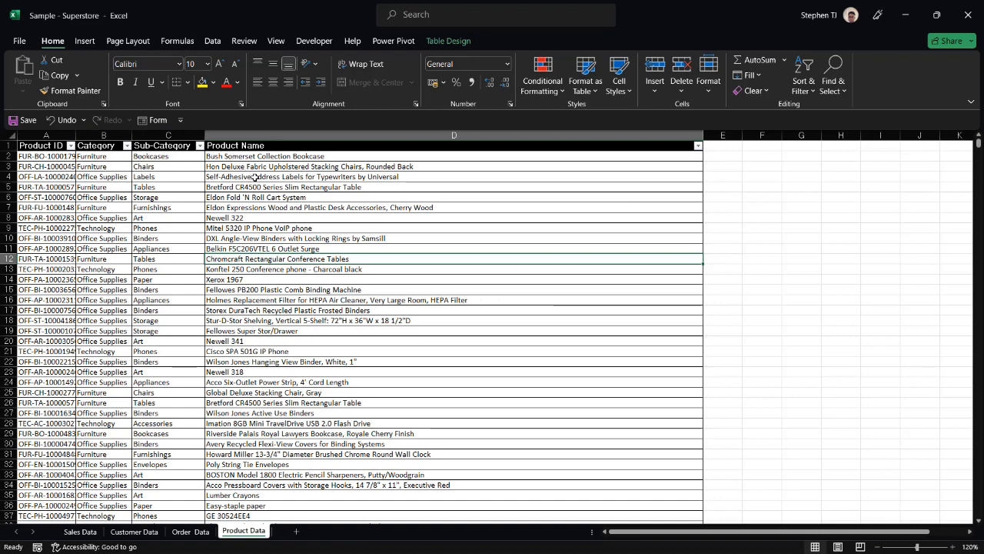
{"action": "left_click", "coordinate": [190, 531]}
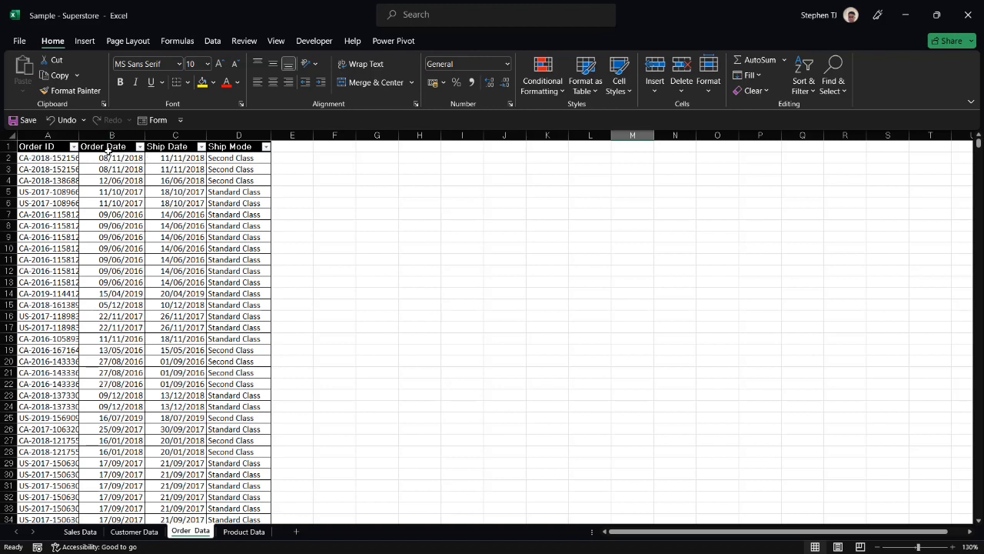
{"action": "left_click", "coordinate": [266, 148]}
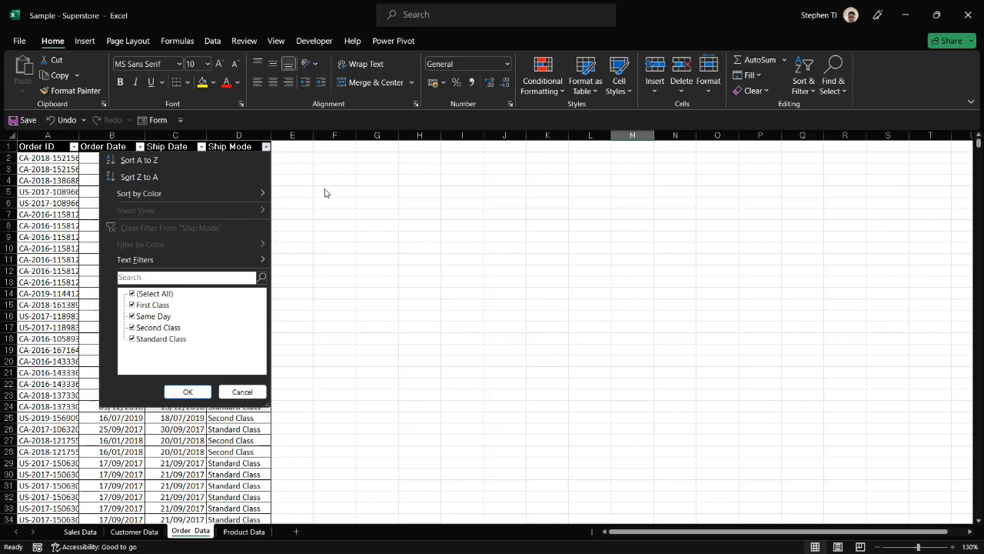
{"action": "left_click", "coordinate": [190, 392]}
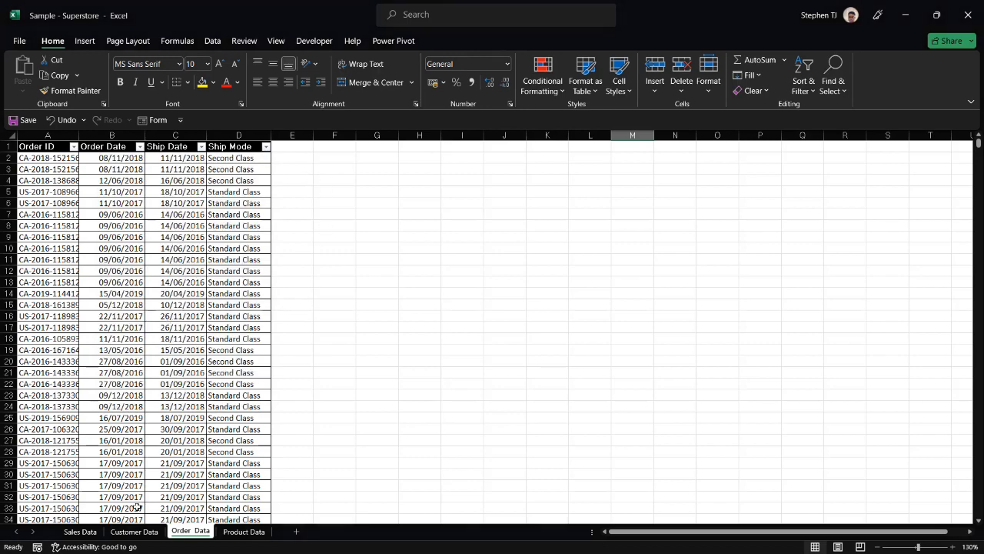
Examine the Customer Data sheet, including the filter values available for Country/Region, City and State.
{"action": "left_click", "coordinate": [134, 531]}
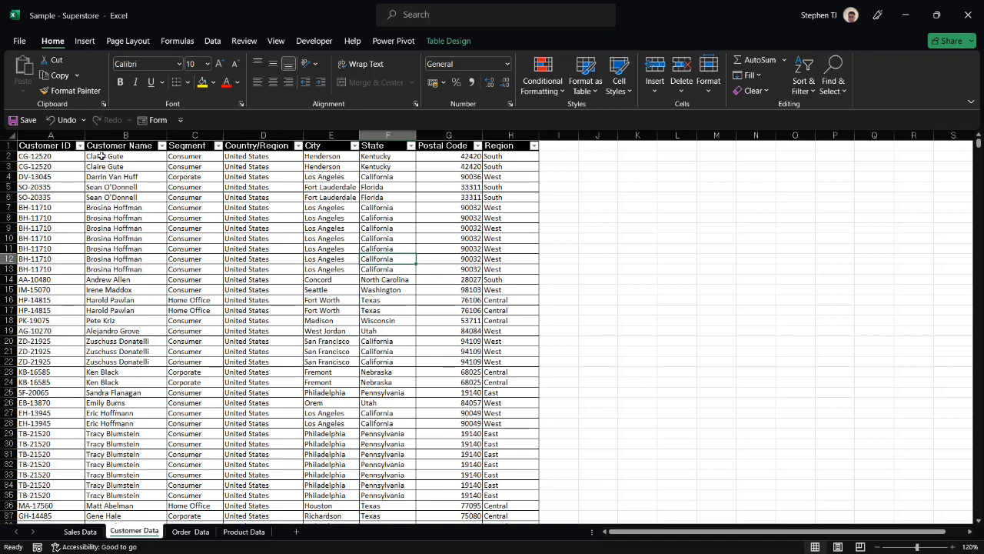
{"action": "left_click", "coordinate": [188, 156]}
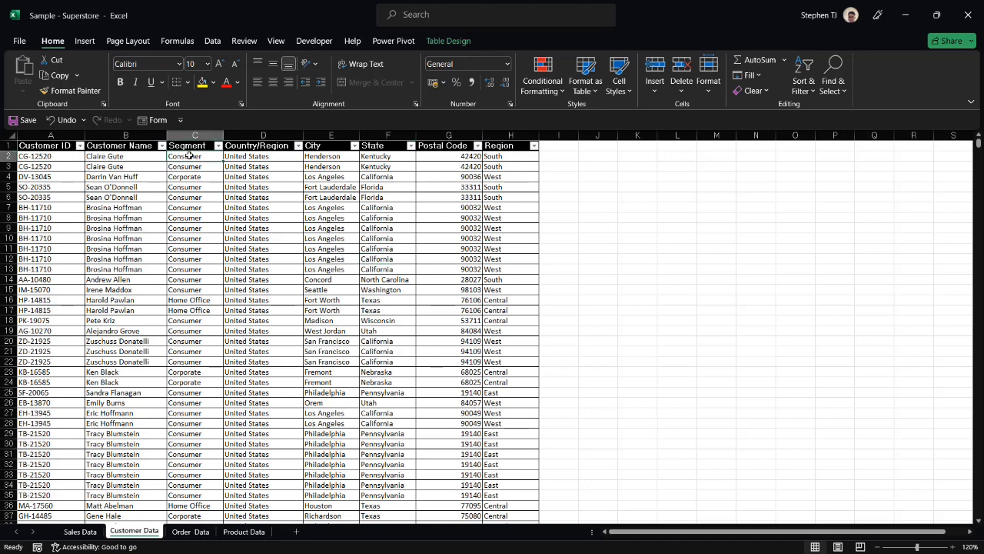
{"action": "left_click", "coordinate": [298, 146]}
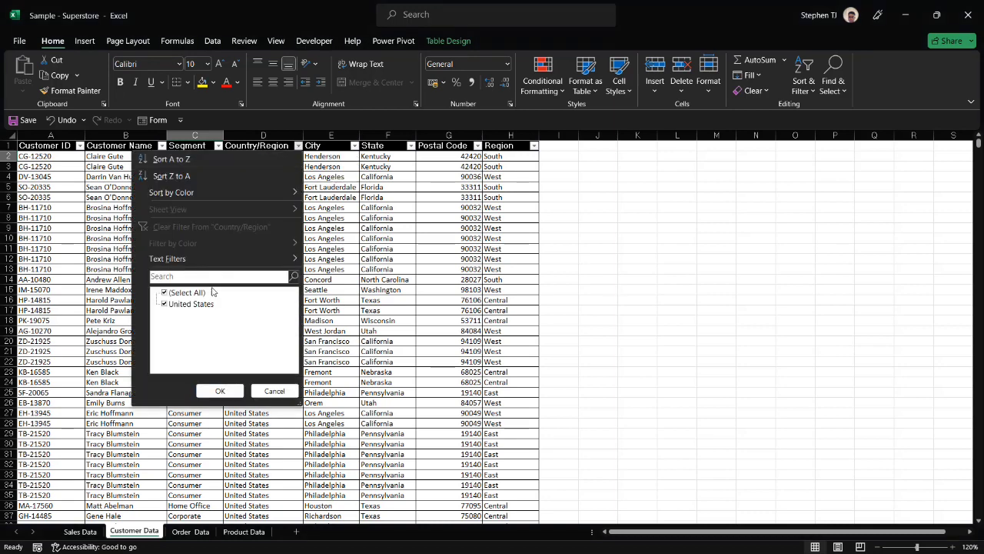
{"action": "left_click", "coordinate": [326, 208]}
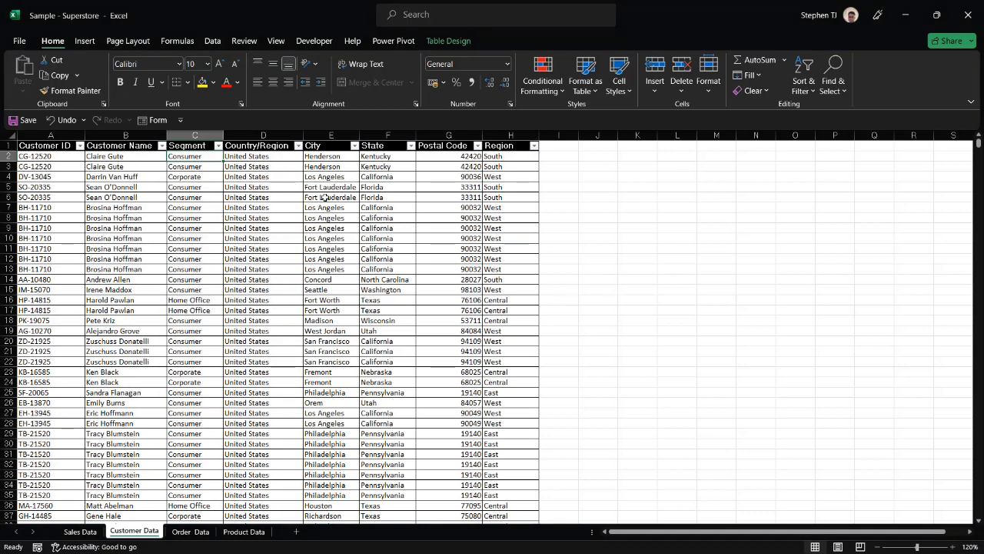
{"action": "left_click", "coordinate": [354, 145]}
{"action": "left_click", "coordinate": [390, 172]}
{"action": "left_click", "coordinate": [411, 145]}
{"action": "left_click", "coordinate": [432, 180]}
Fit the Product ID column on the Sales Data sheet to its contents.
{"action": "left_click", "coordinate": [88, 531]}
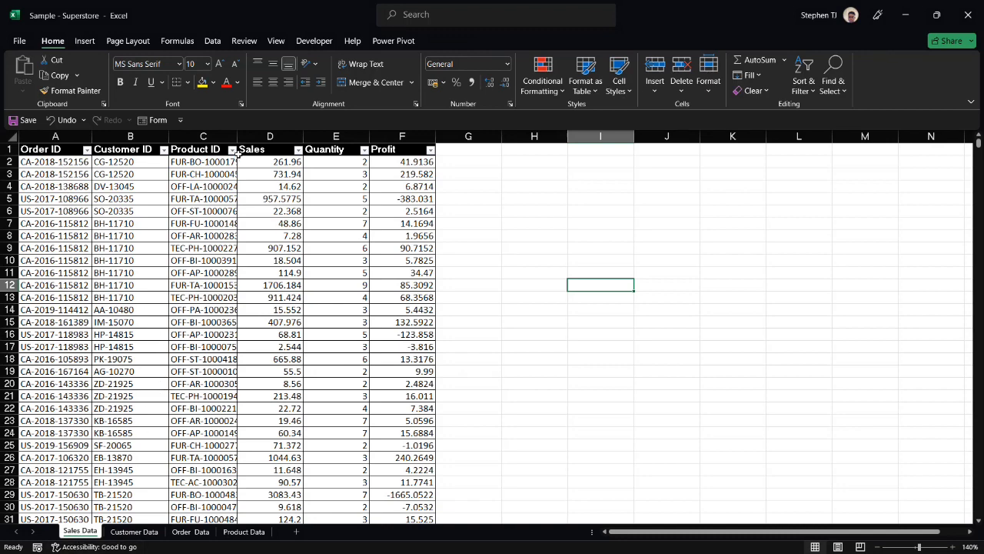
{"action": "double_click", "coordinate": [238, 137]}
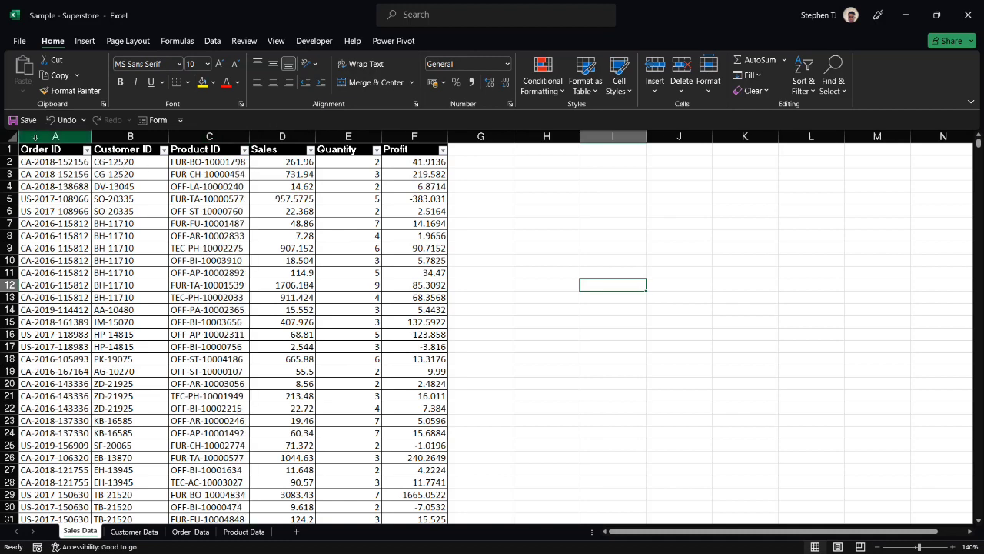
Look through the Customer Data, Order Data and Product Data sheets in turn.
{"action": "left_click", "coordinate": [150, 531]}
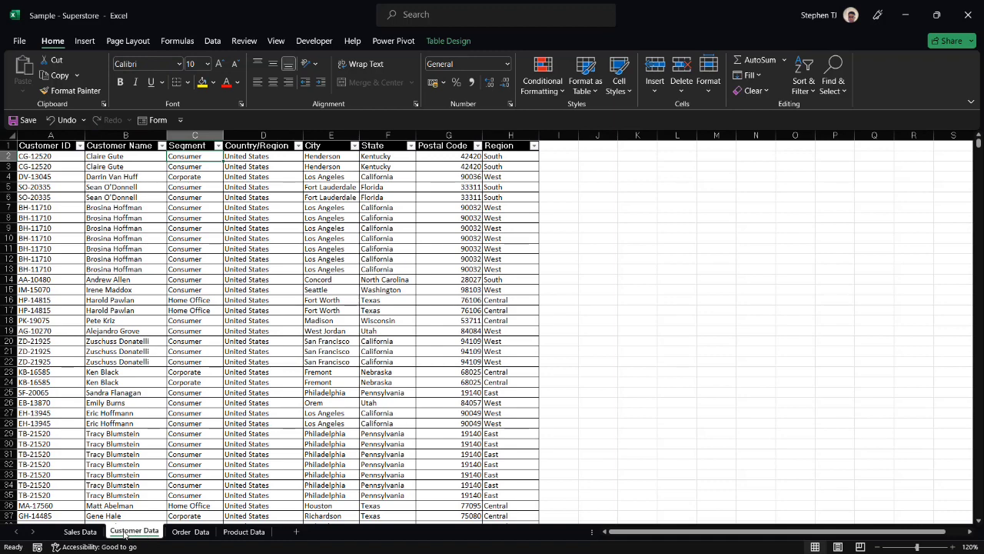
{"action": "left_click", "coordinate": [179, 532]}
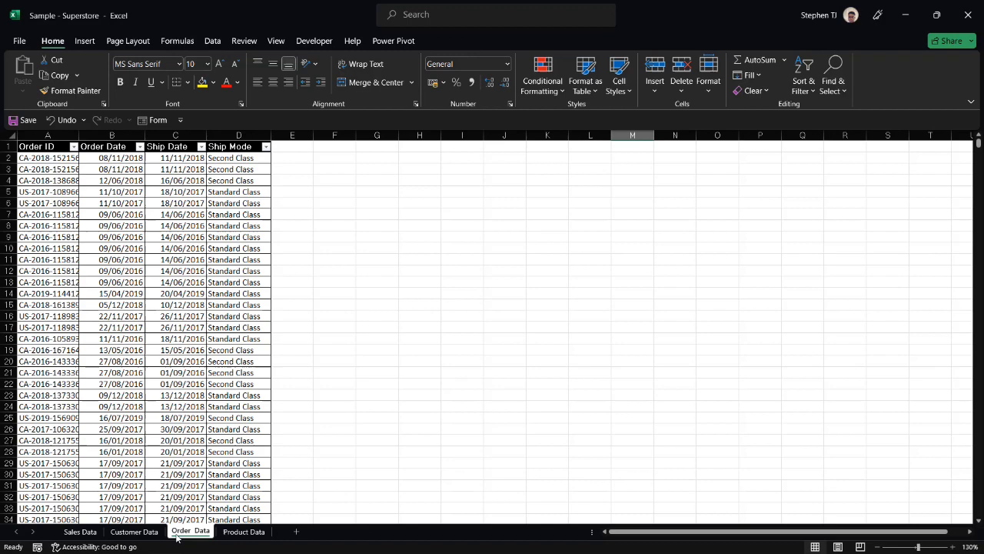
{"action": "left_click", "coordinate": [244, 531]}
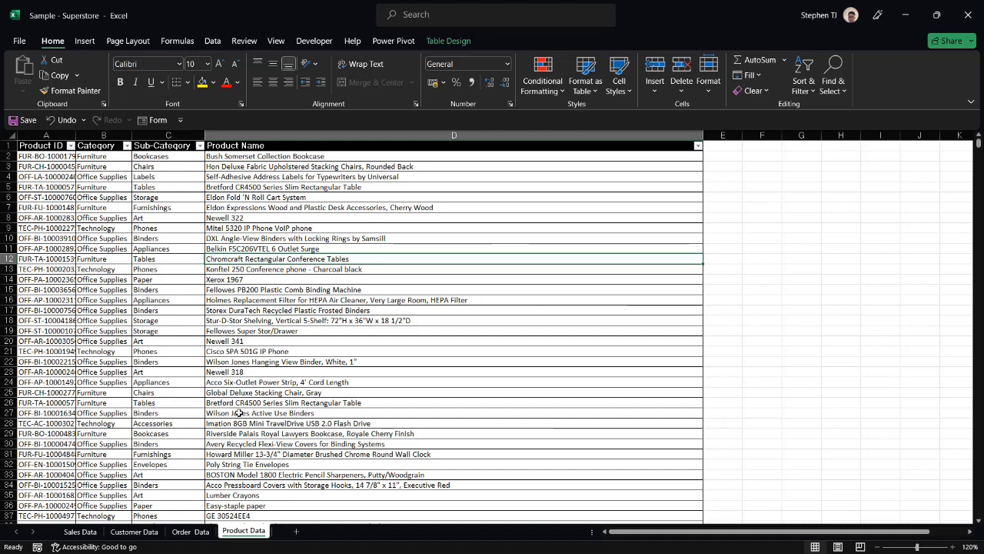
Highlight the Sales, Quantity and Profit columns on the Sales Data sheet to review the numeric fields.
{"action": "left_click", "coordinate": [82, 531]}
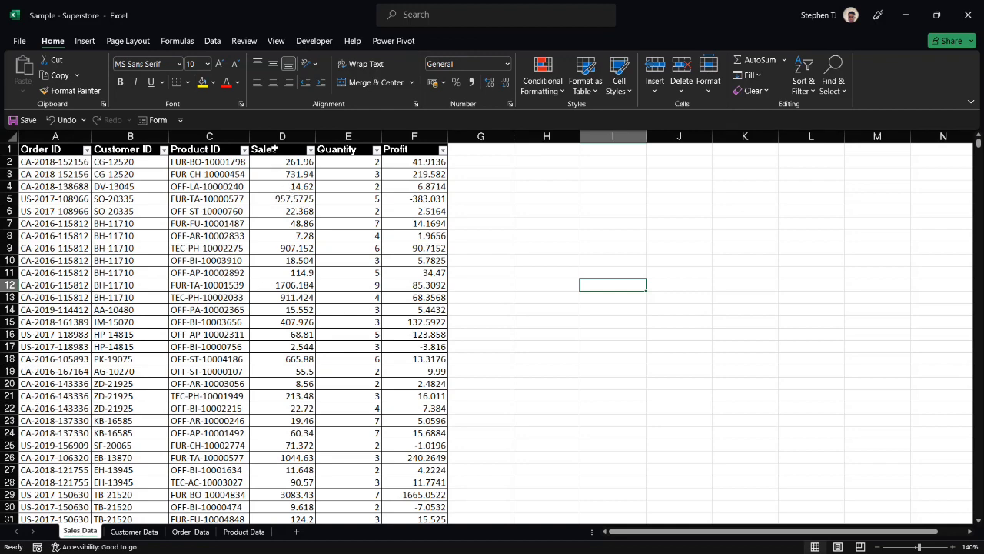
{"action": "left_click_drag", "start_coordinate": [281, 137], "coordinate": [402, 144]}
{"action": "left_click", "coordinate": [387, 222]}
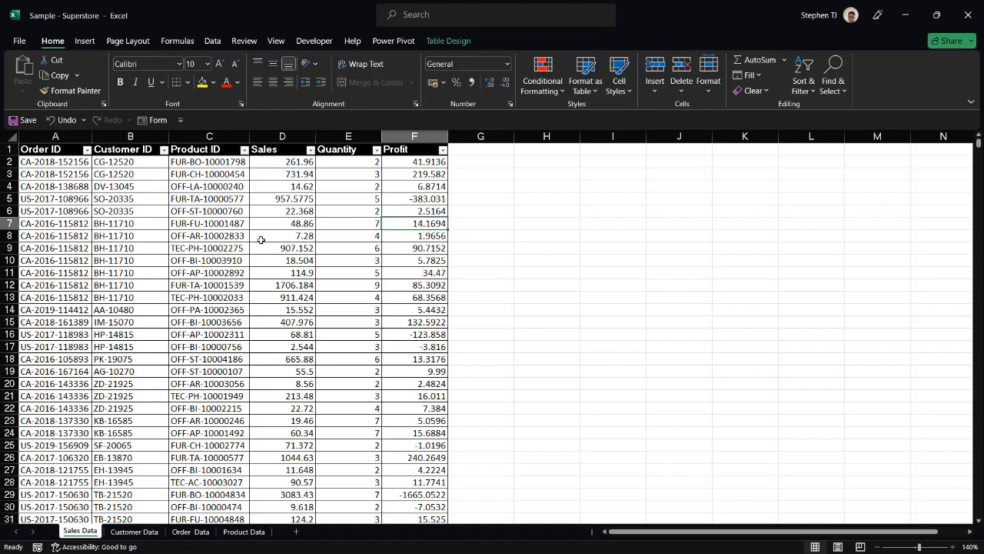
Look through the Customer Data, Order Data and Product Data sheets once more and return to the Sales Data sheet.
{"action": "left_click", "coordinate": [117, 531]}
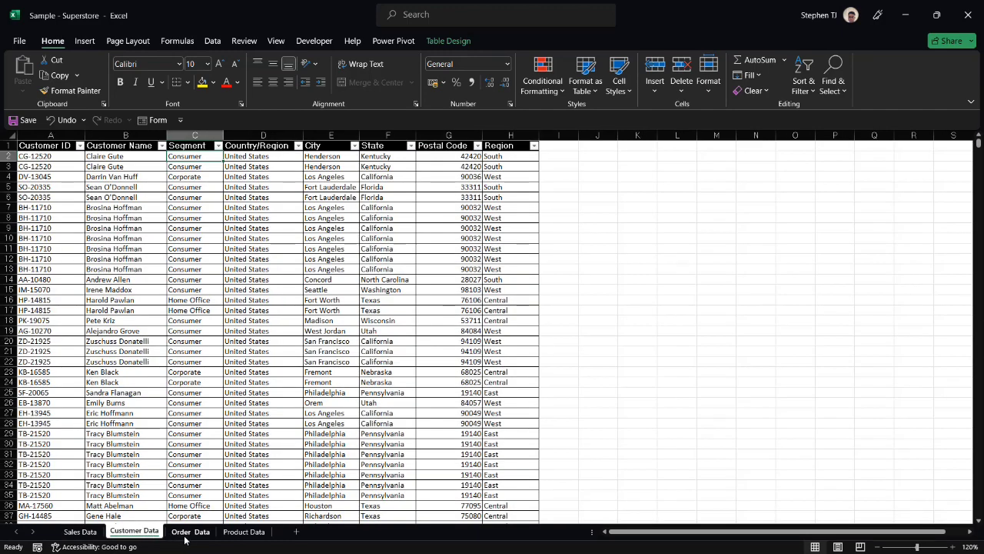
{"action": "left_click", "coordinate": [190, 532]}
{"action": "left_click", "coordinate": [243, 532]}
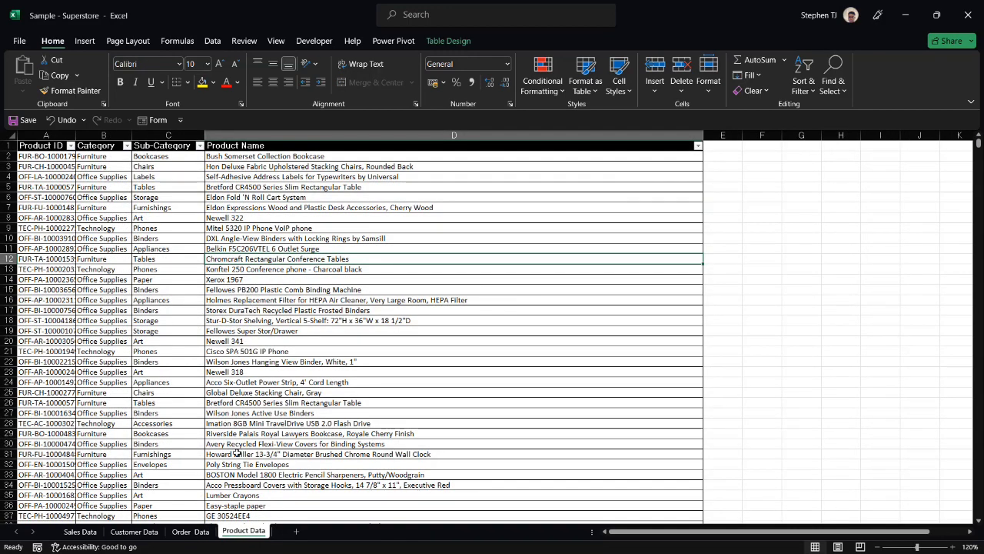
{"action": "left_click", "coordinate": [192, 532]}
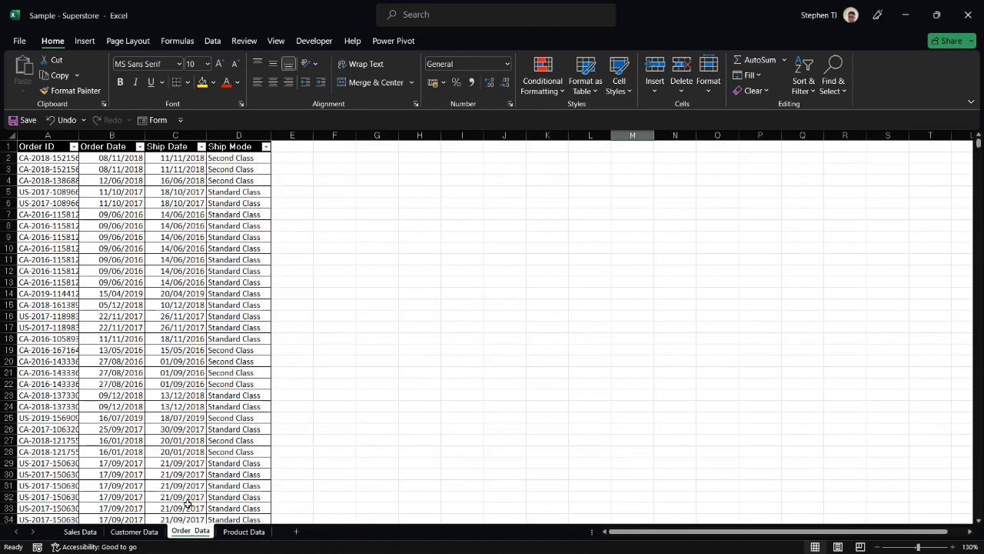
{"action": "left_click", "coordinate": [135, 532]}
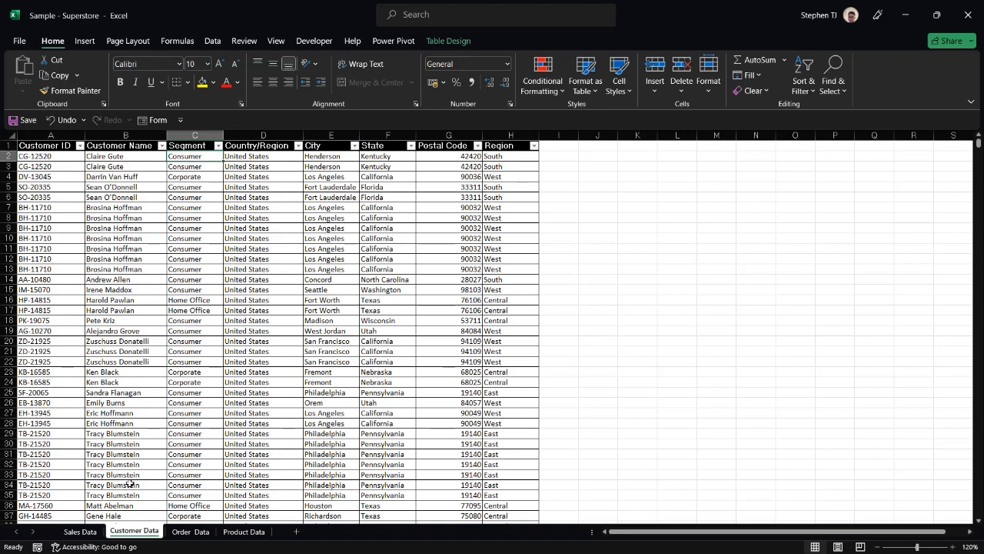
{"action": "left_click", "coordinate": [88, 533]}
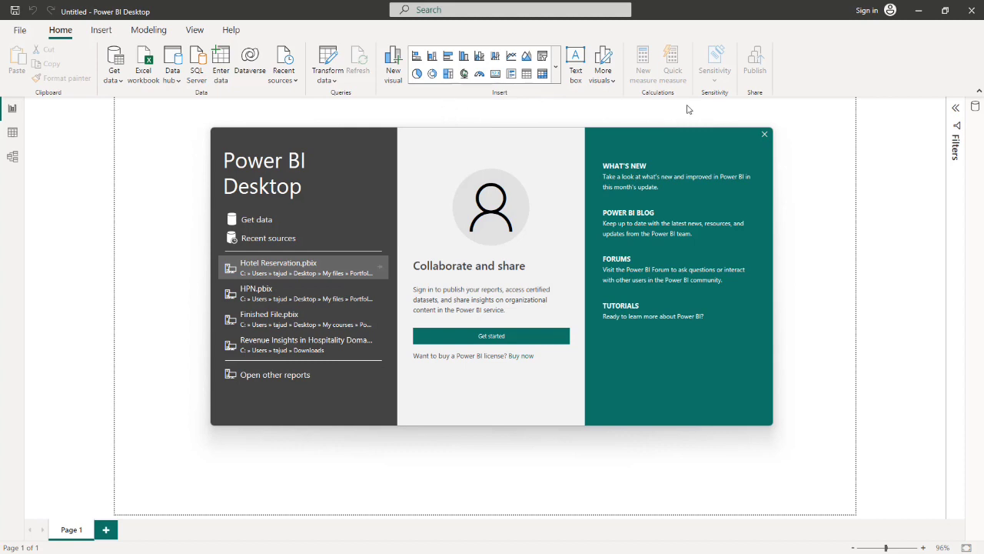
Switch to Power BI Desktop, dismiss the start screen and check the installed version in the program information.
{"action": "left_click", "coordinate": [763, 134]}
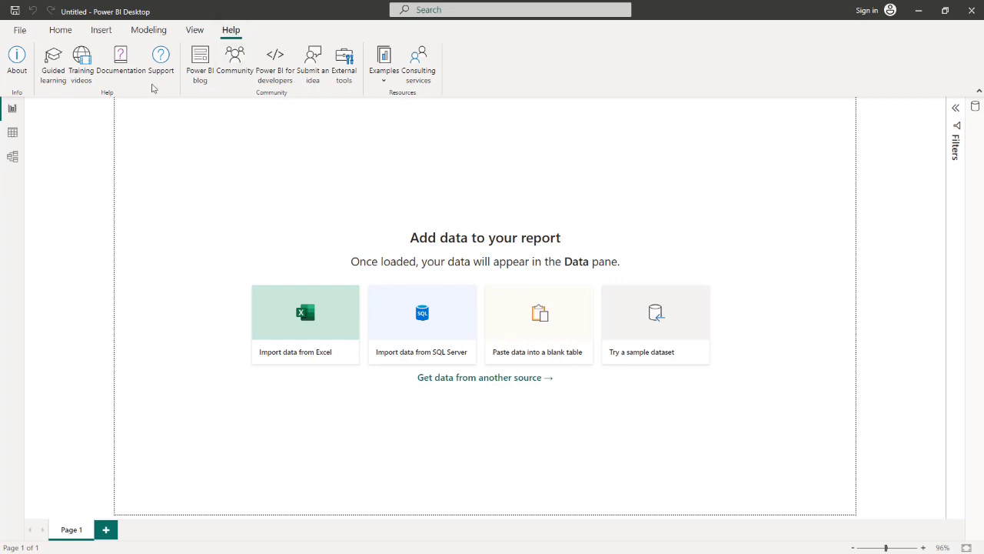
{"action": "left_click", "coordinate": [17, 65]}
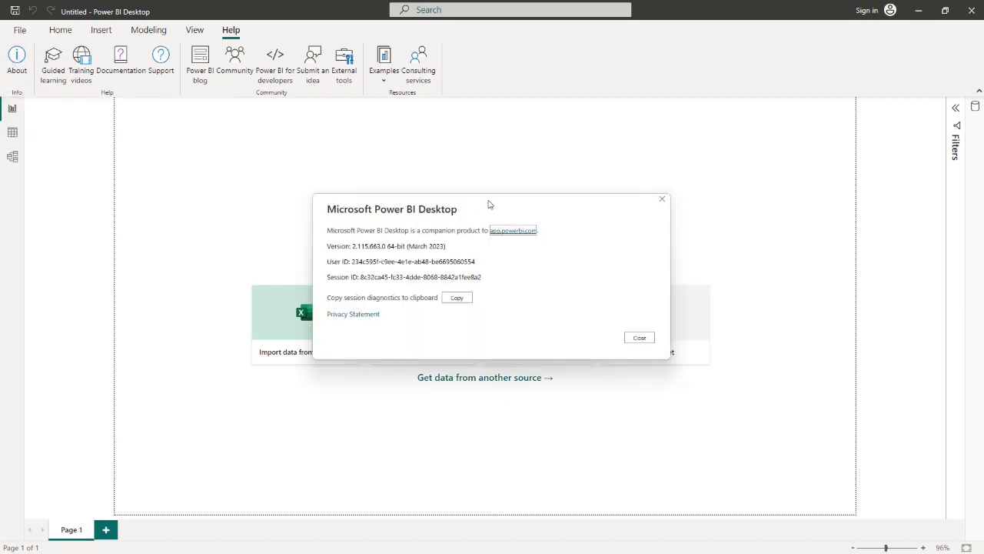
{"action": "left_click_drag", "start_coordinate": [487, 205], "coordinate": [453, 147]}
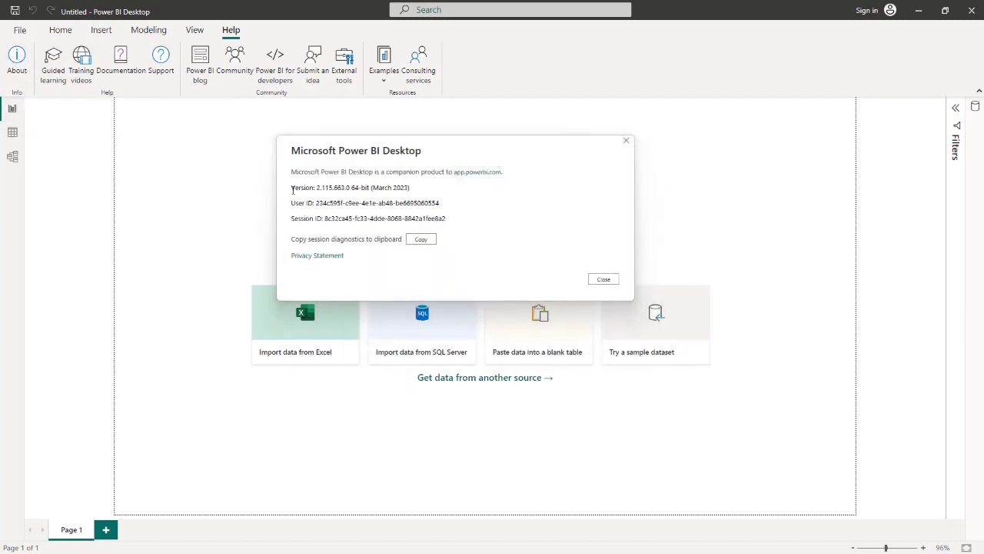
{"action": "left_click_drag", "start_coordinate": [292, 188], "coordinate": [408, 188]}
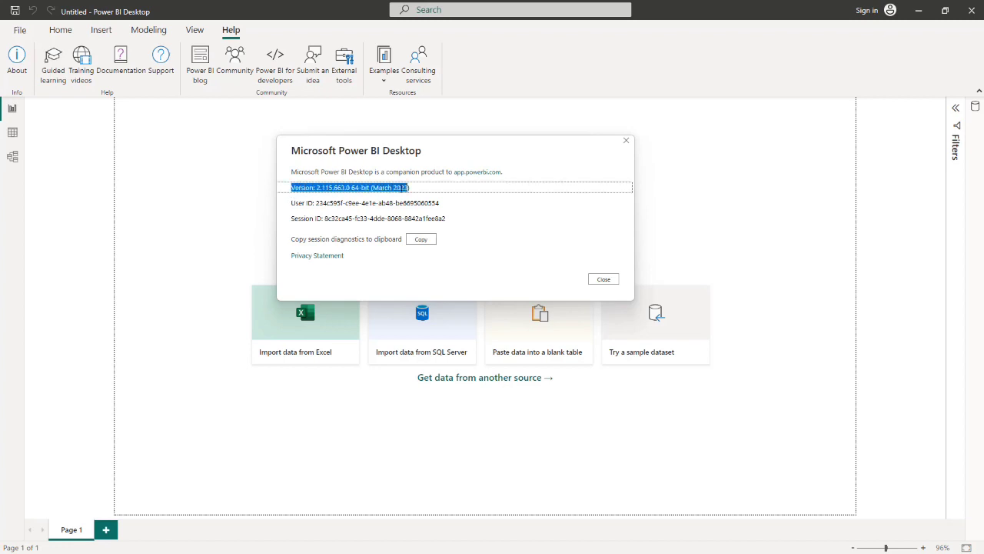
{"action": "left_click", "coordinate": [413, 192]}
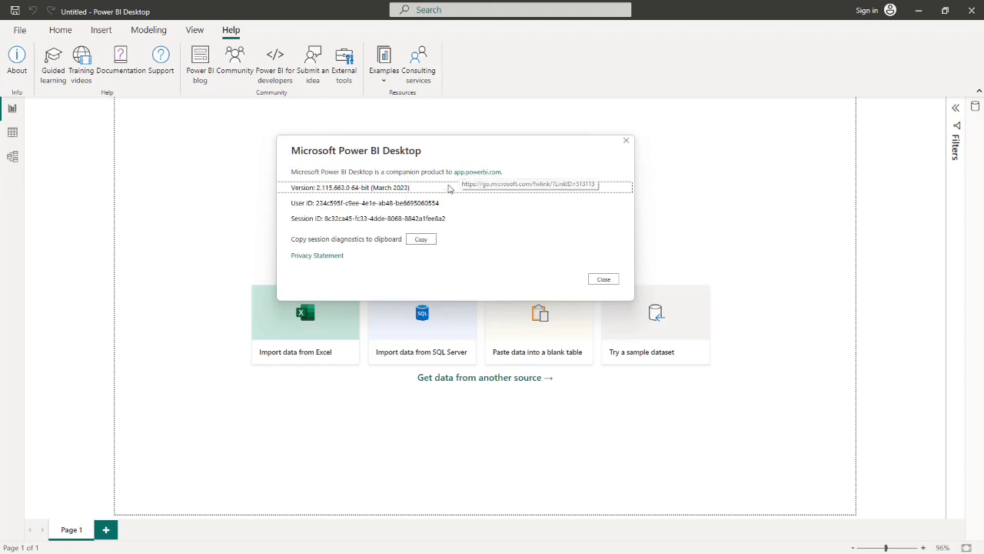
{"action": "left_click", "coordinate": [627, 144]}
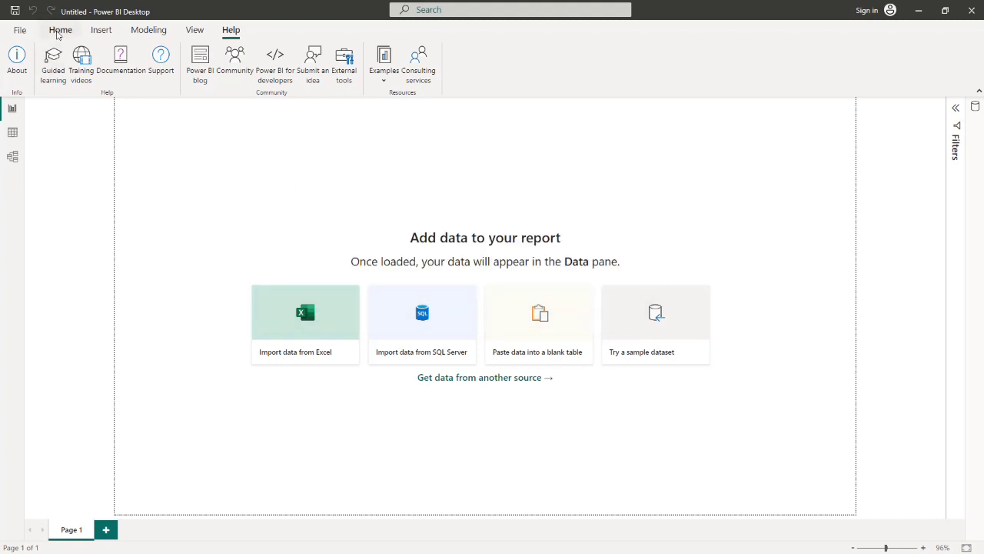
Review the common data sources and connect the blank report to the Sample - Superstore.xlsx workbook.
{"action": "left_click", "coordinate": [57, 33]}
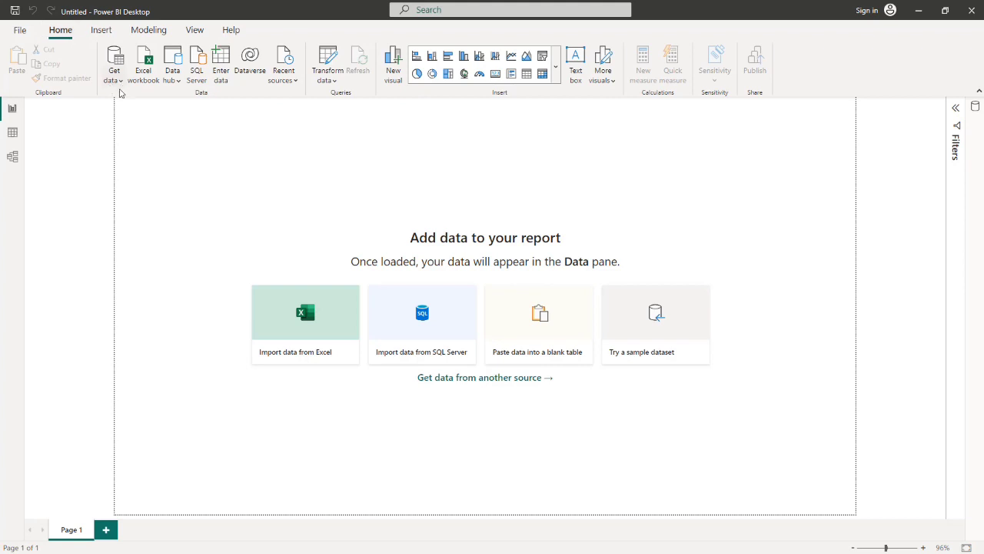
{"action": "left_click", "coordinate": [121, 82]}
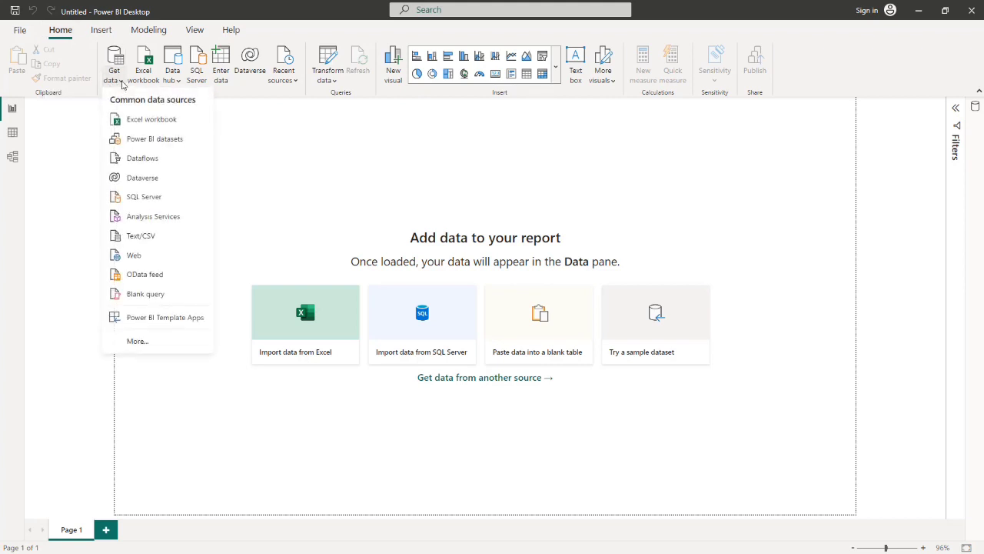
{"action": "left_click", "coordinate": [303, 176]}
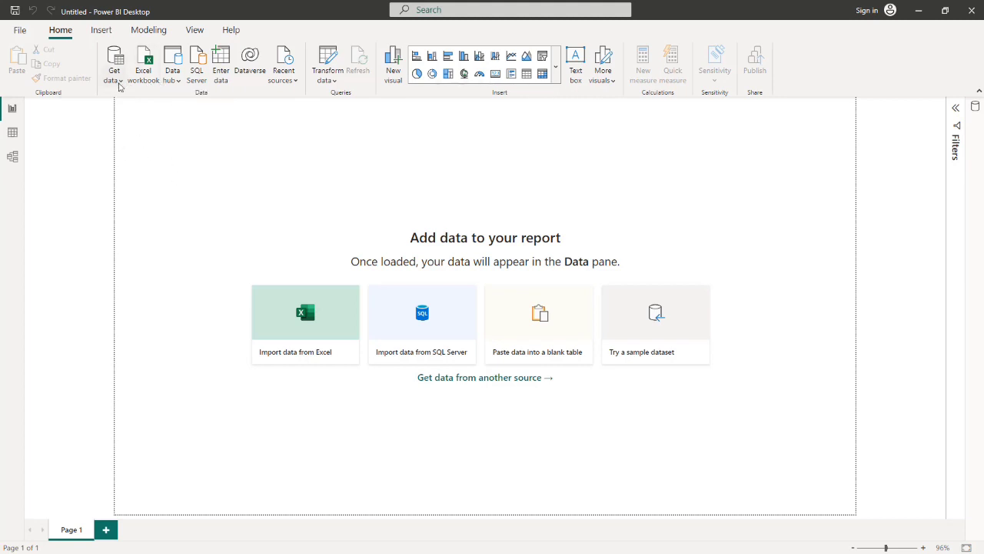
{"action": "left_click", "coordinate": [119, 81]}
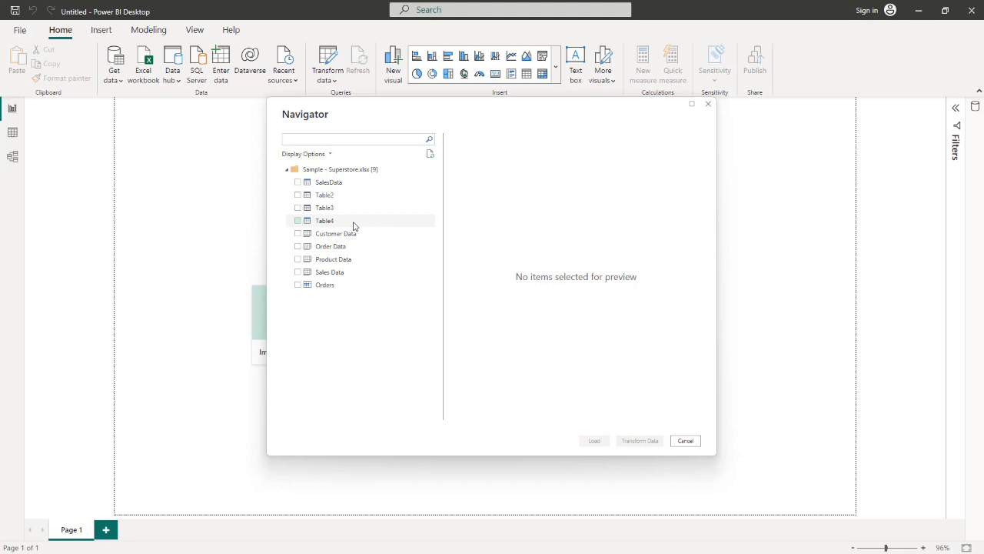
Compare the previews of the SalesData table and the Sales Data sheet, and mark the SalesData table for import.
{"action": "left_click", "coordinate": [319, 186]}
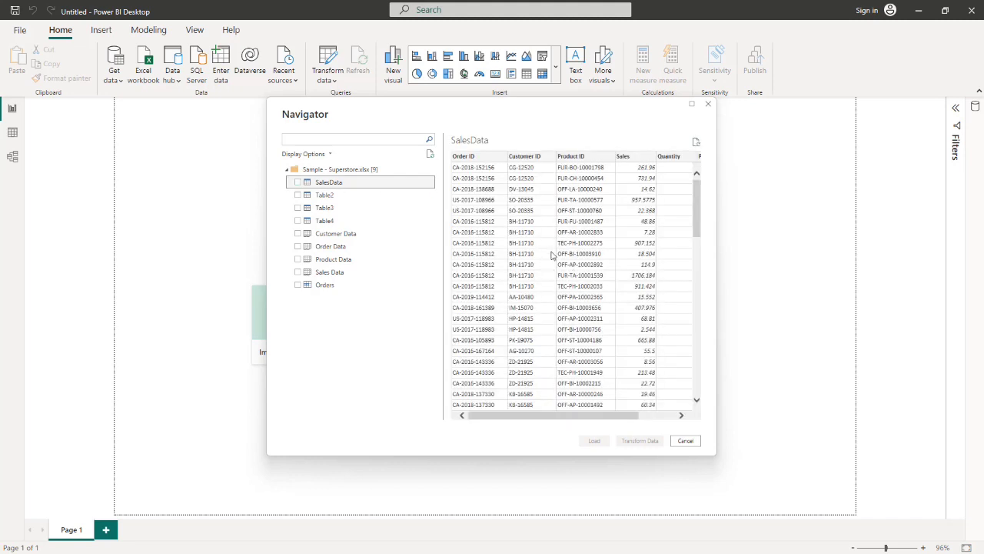
{"action": "left_click", "coordinate": [334, 274]}
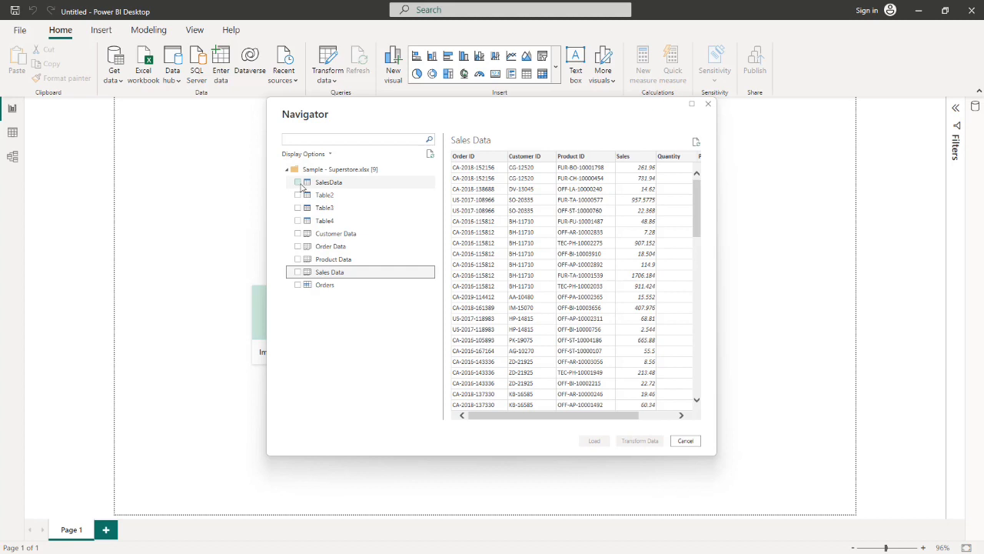
{"action": "left_click", "coordinate": [298, 182]}
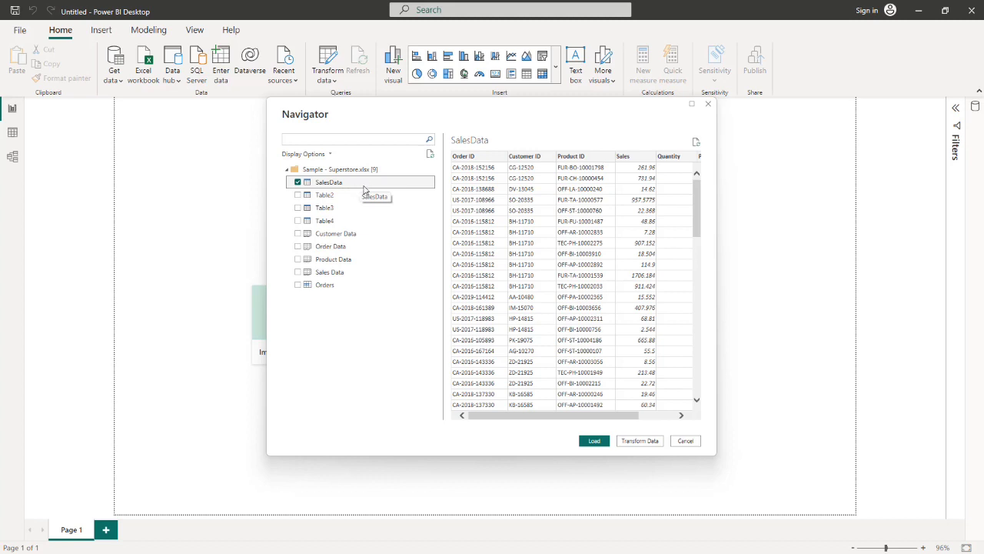
{"action": "left_click", "coordinate": [298, 233]}
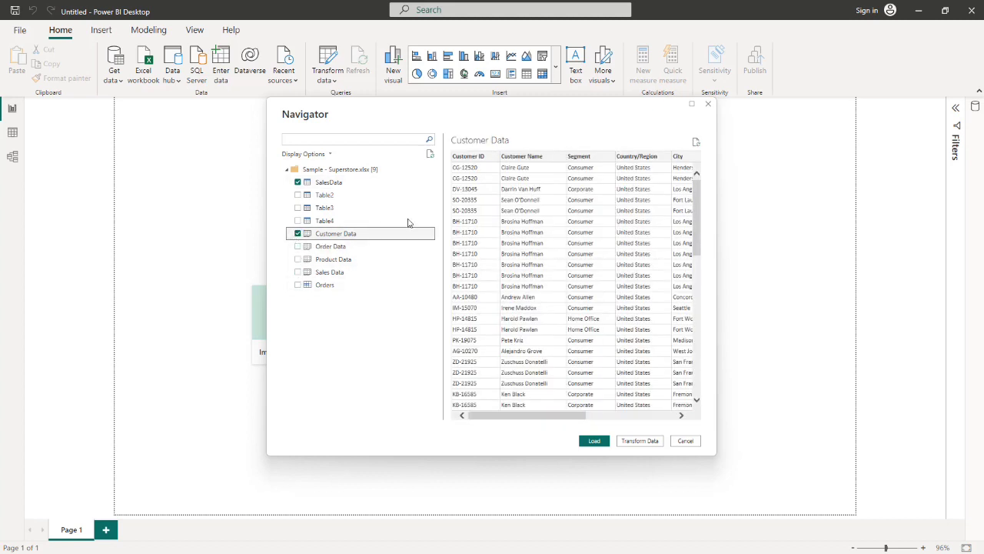
{"action": "left_click", "coordinate": [298, 246]}
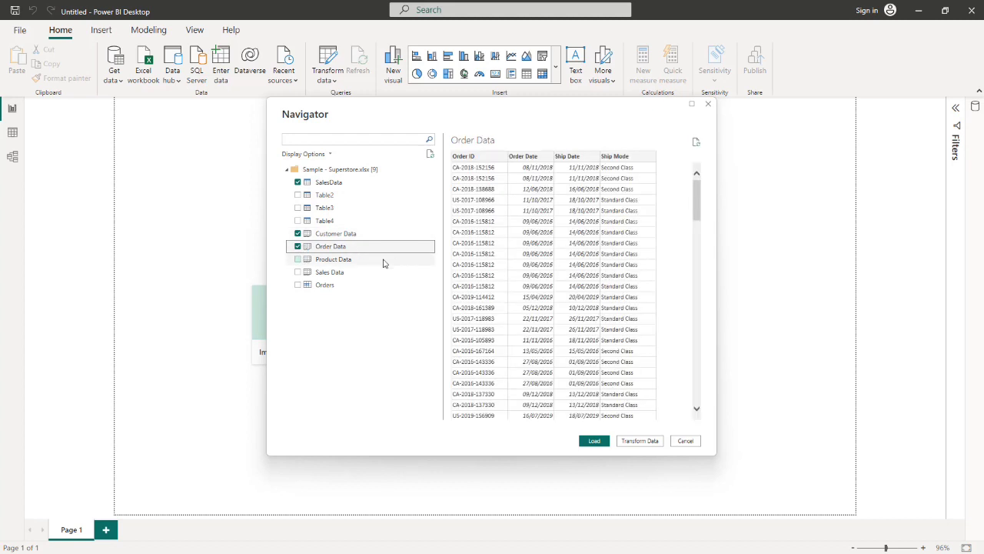
{"action": "left_click", "coordinate": [298, 259]}
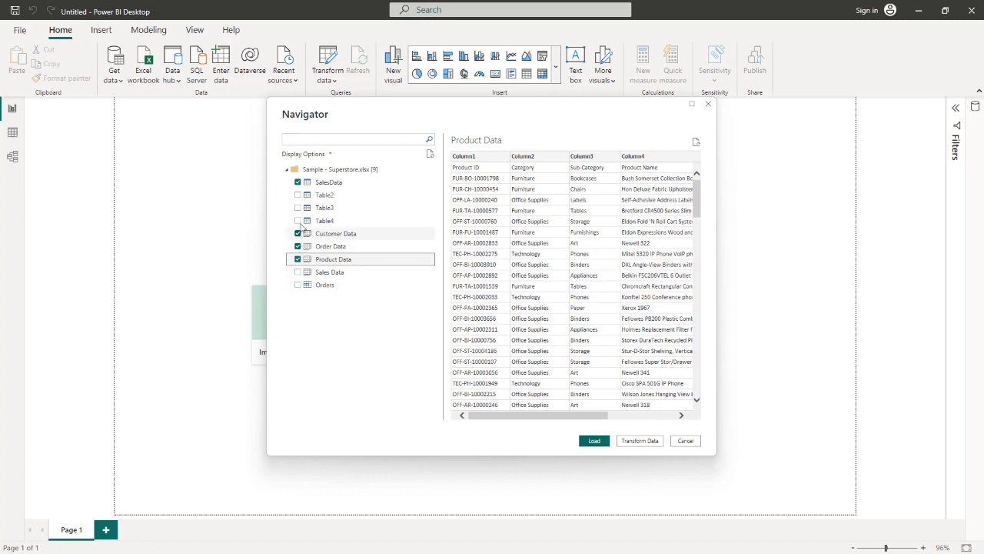
{"action": "left_click", "coordinate": [297, 233]}
{"action": "left_click", "coordinate": [298, 246]}
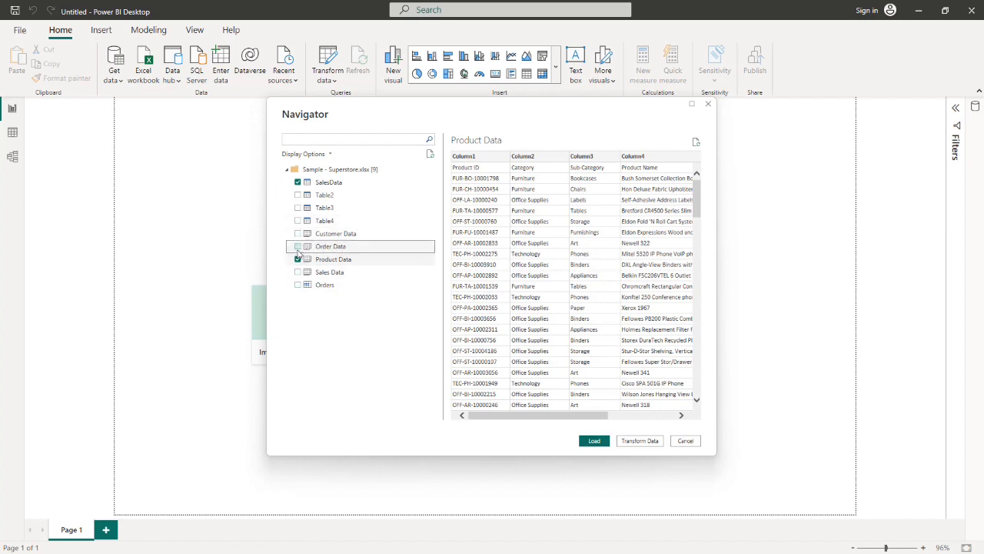
{"action": "left_click", "coordinate": [298, 259]}
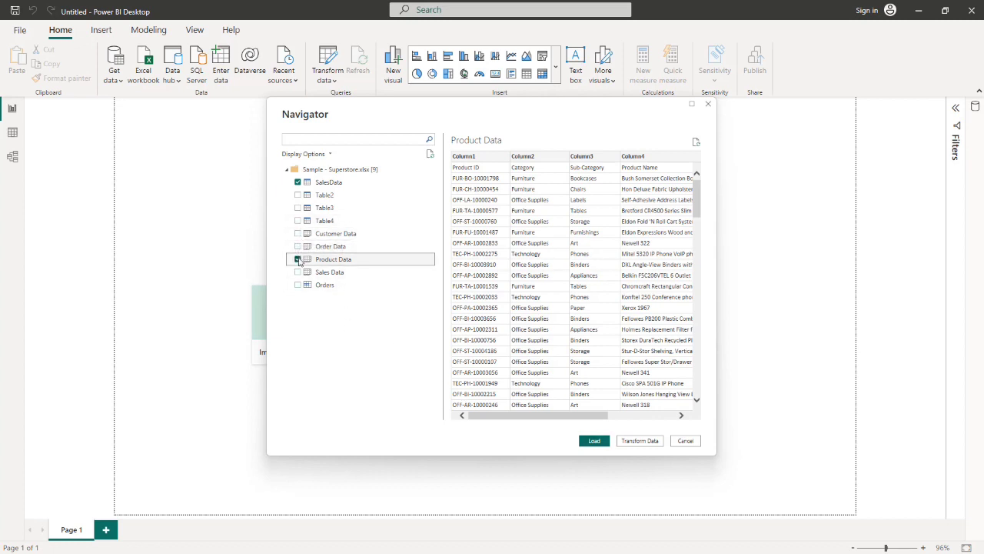
Preview Table2, Table3 and Table4 and mark all three for import alongside SalesData.
{"action": "left_click", "coordinate": [326, 197]}
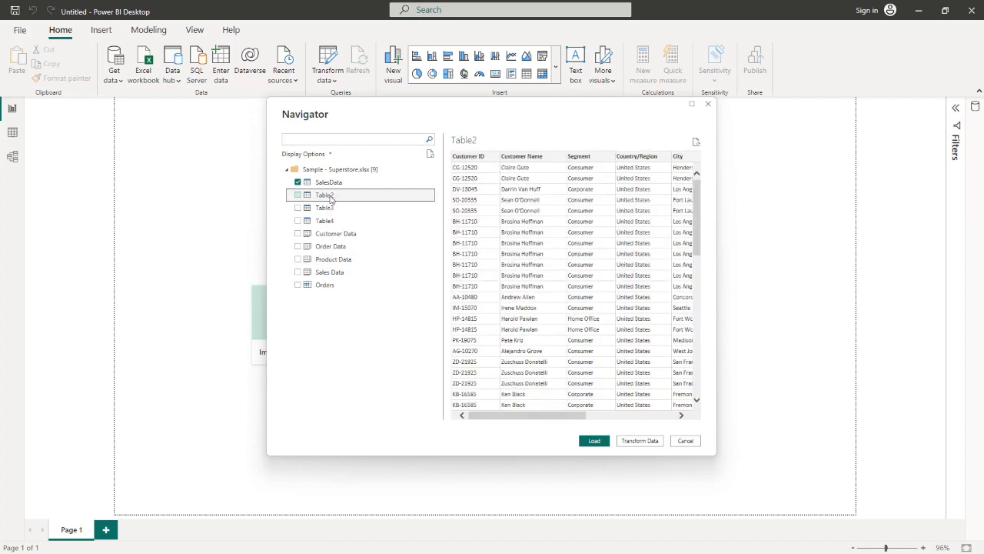
{"action": "left_click", "coordinate": [297, 194]}
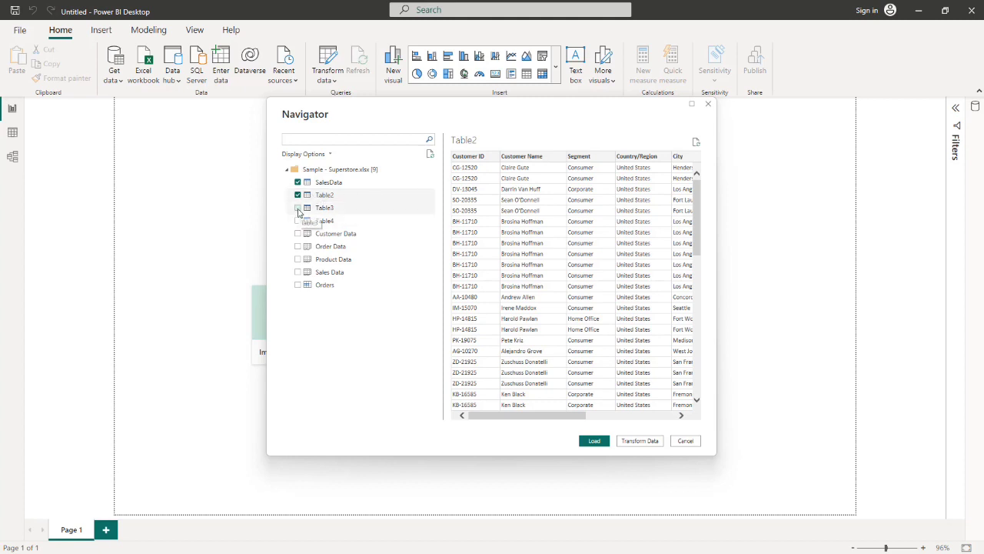
{"action": "left_click", "coordinate": [322, 210]}
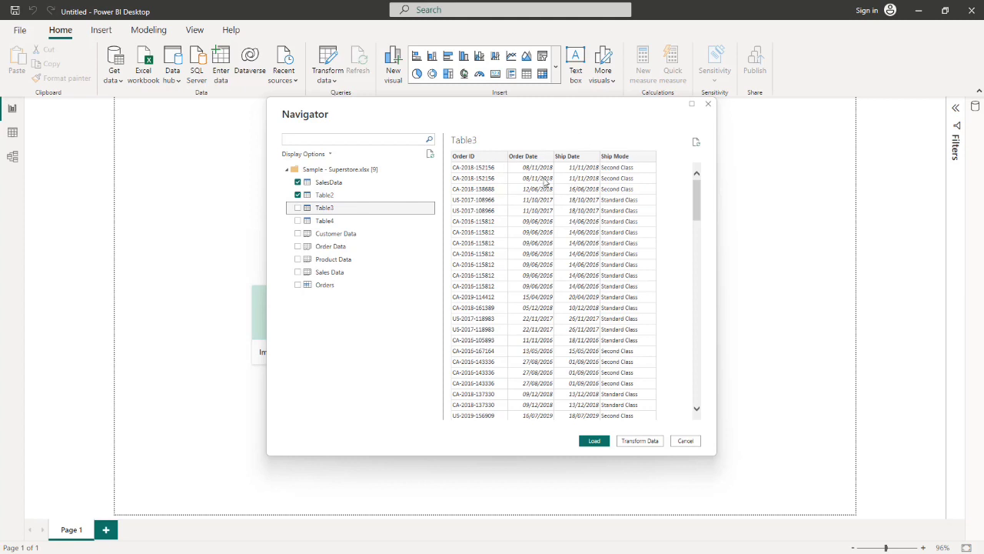
{"action": "left_click", "coordinate": [298, 208]}
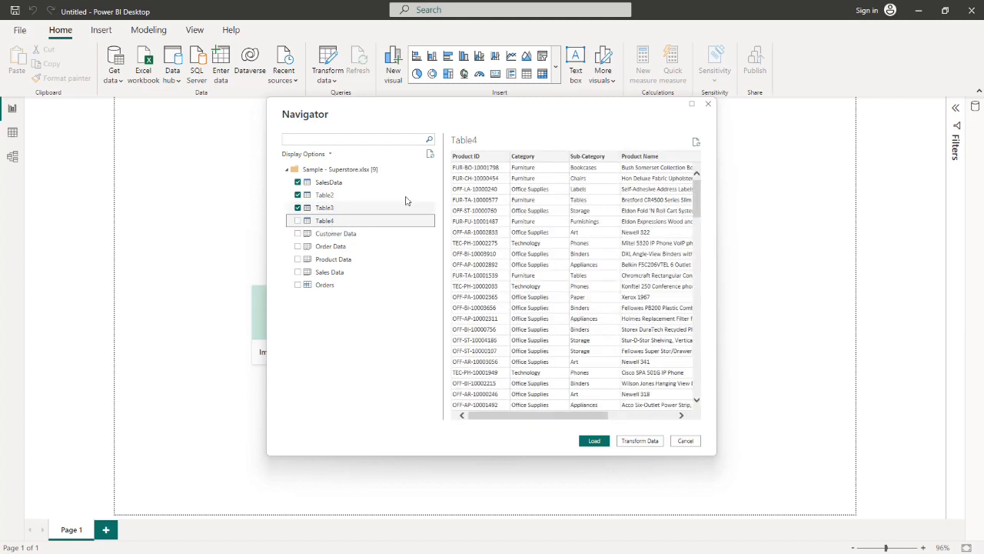
{"action": "left_click", "coordinate": [299, 221]}
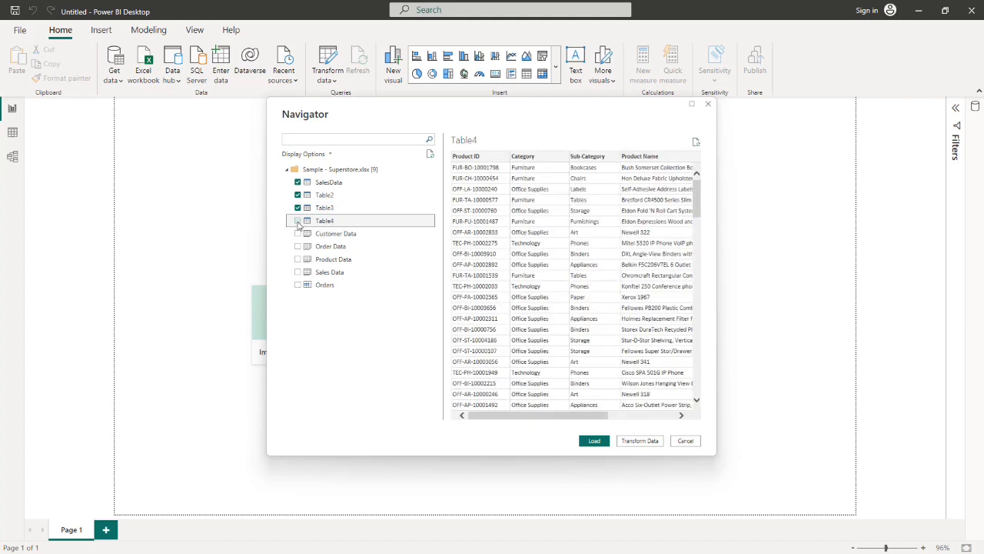
Recheck the previews of Table2, Table3 and Table4, and open the four marked tables in Power Query Editor for transformation.
{"action": "left_click", "coordinate": [329, 195]}
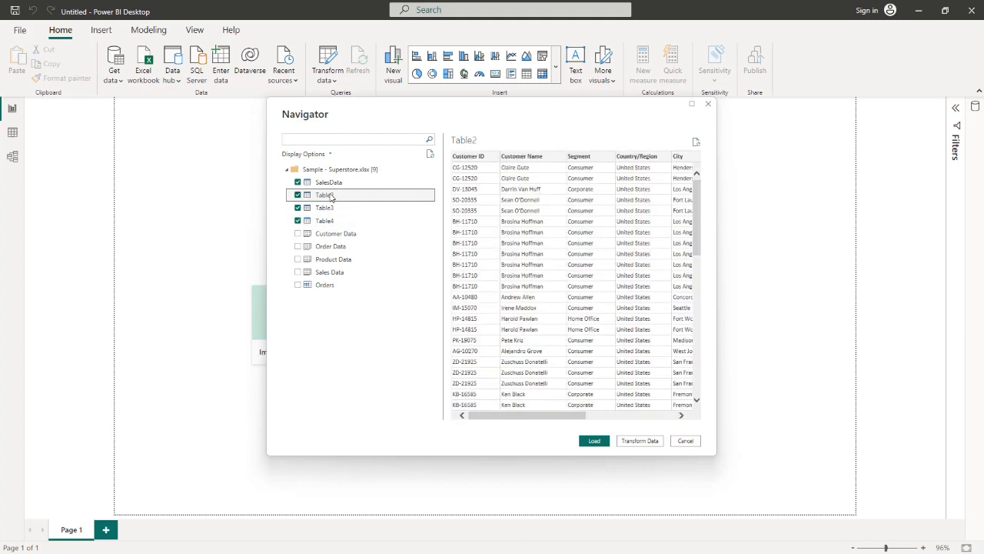
{"action": "left_click", "coordinate": [333, 209]}
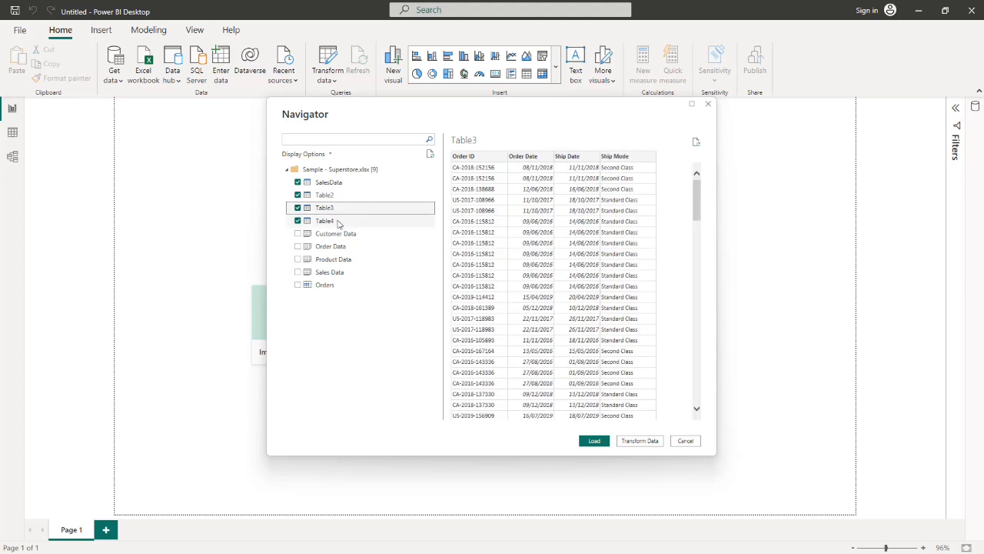
{"action": "left_click", "coordinate": [336, 221]}
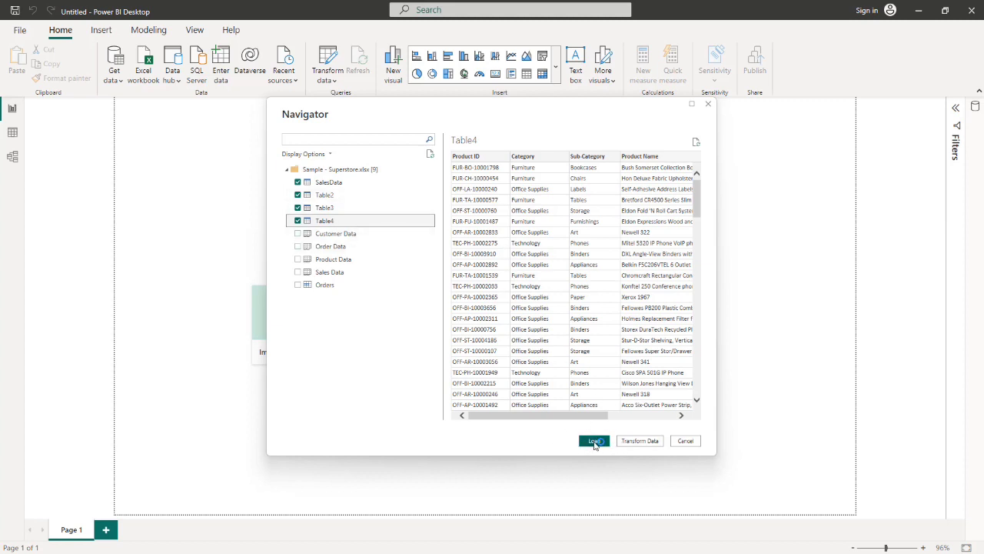
{"action": "left_click", "coordinate": [648, 442]}
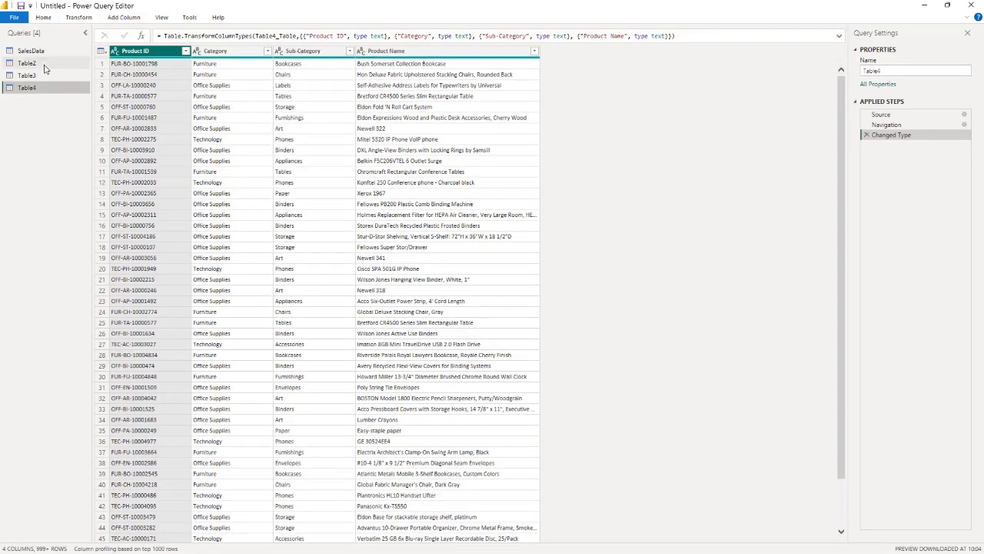
Rename the Table2 query as Customer Data.
{"action": "left_click", "coordinate": [46, 66]}
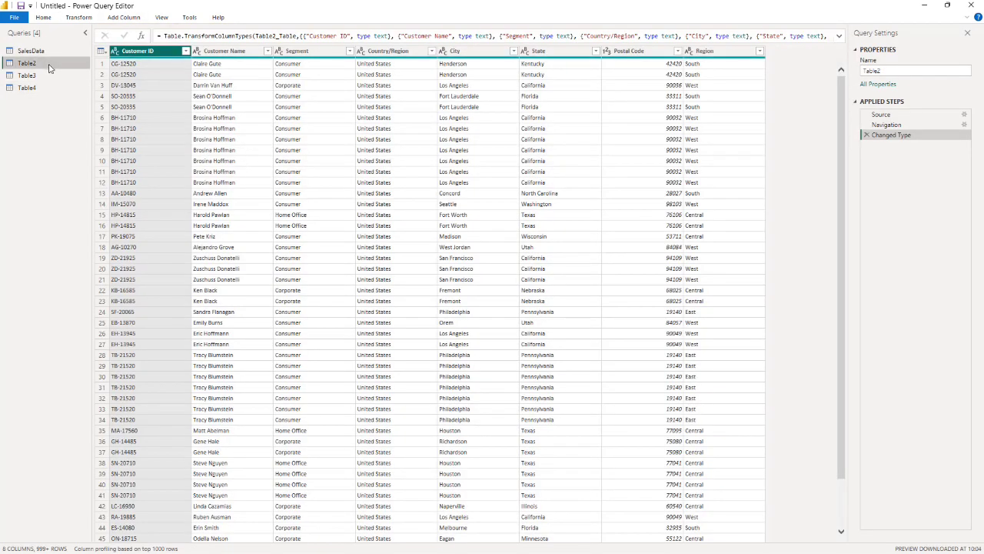
{"action": "double_click", "coordinate": [48, 64]}
{"action": "key", "text": "BackSpace"}
{"action": "type", "text": "Customer Data"}
{"action": "key", "text": "Return"}
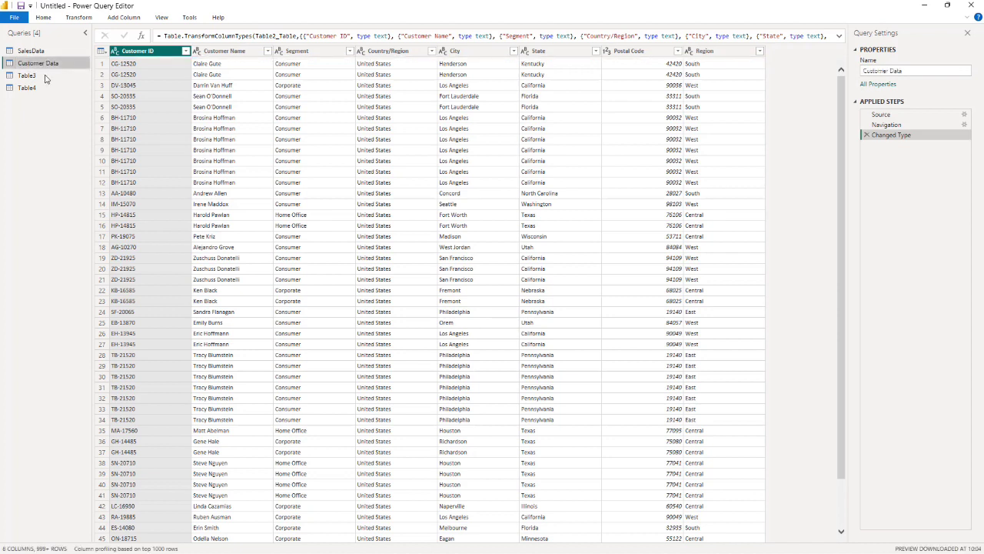
Rename the Table3 query as Order Data.
{"action": "left_click", "coordinate": [36, 78]}
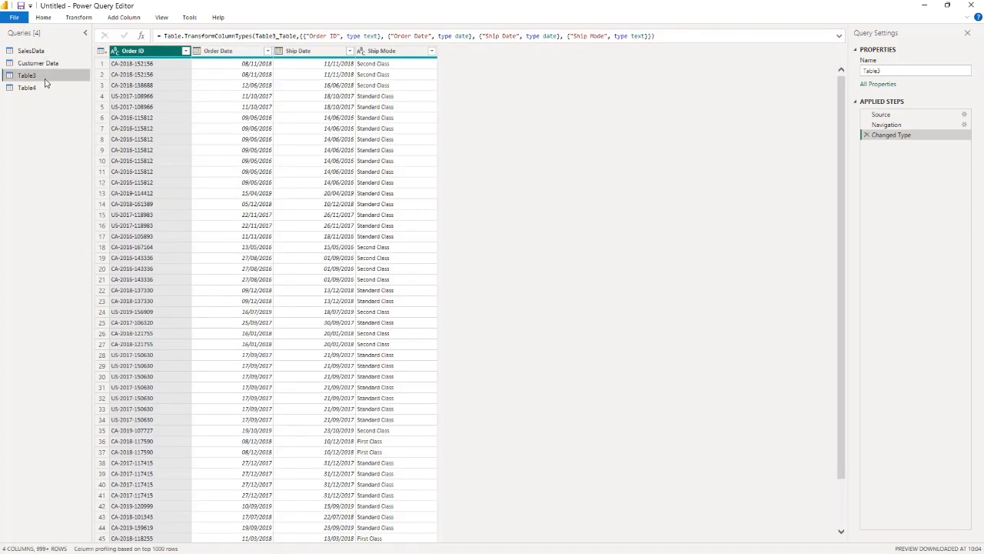
{"action": "double_click", "coordinate": [54, 77]}
{"action": "key", "text": "BackSpace"}
{"action": "type", "text": "Order Data"}
{"action": "key", "text": "Return"}
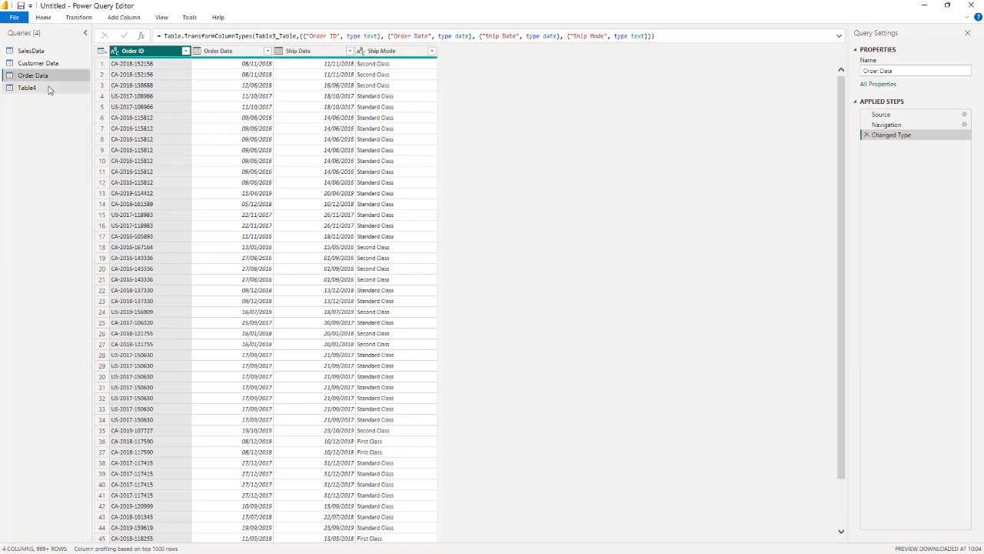
Rename the Table4 query as Product Data.
{"action": "left_click", "coordinate": [47, 89]}
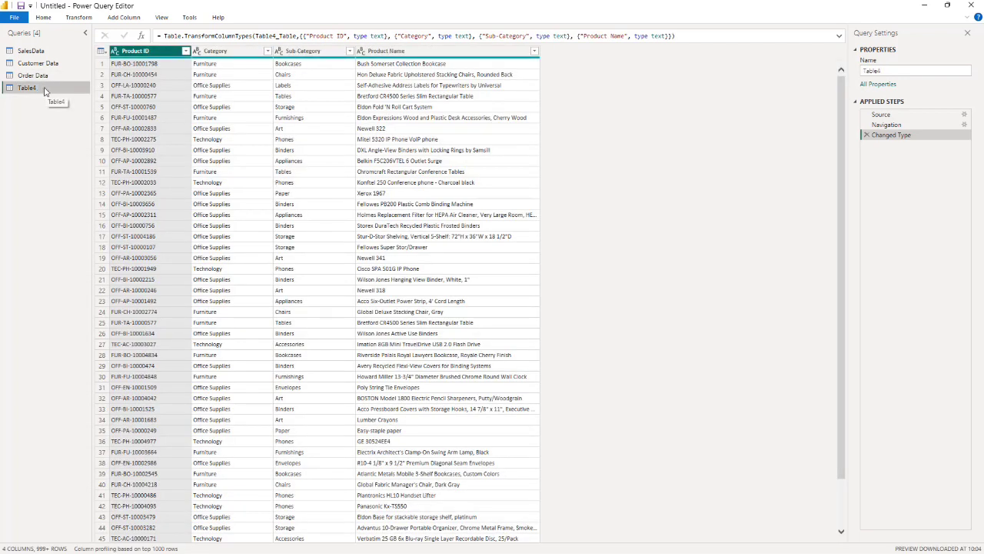
{"action": "double_click", "coordinate": [51, 89]}
{"action": "key", "text": "BackSpace"}
{"action": "type", "text": "Product Data"}
{"action": "key", "text": "Return"}
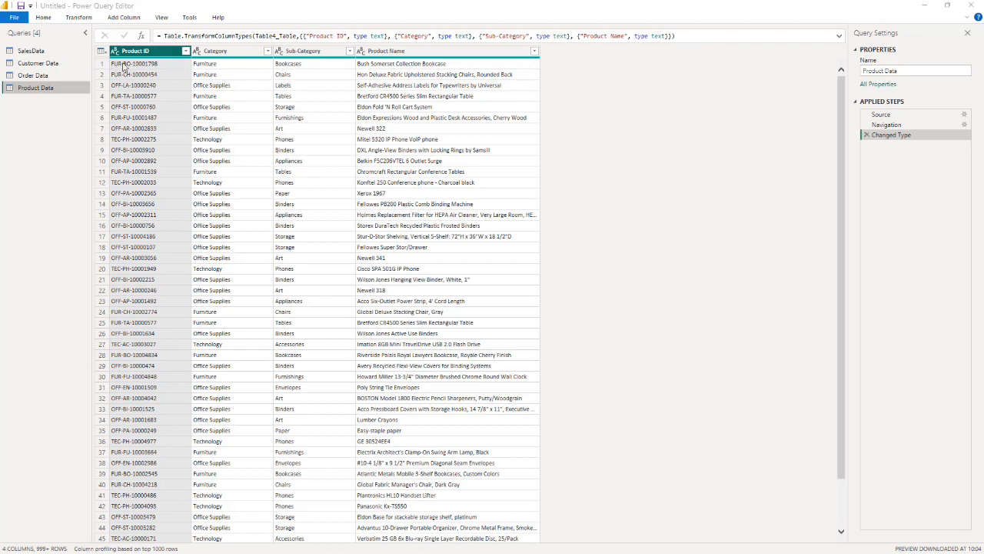
Examine the first records of the Product Data, Order Data and Customer Data queries, checking their ID columns for repeated entries.
{"action": "left_click", "coordinate": [101, 65]}
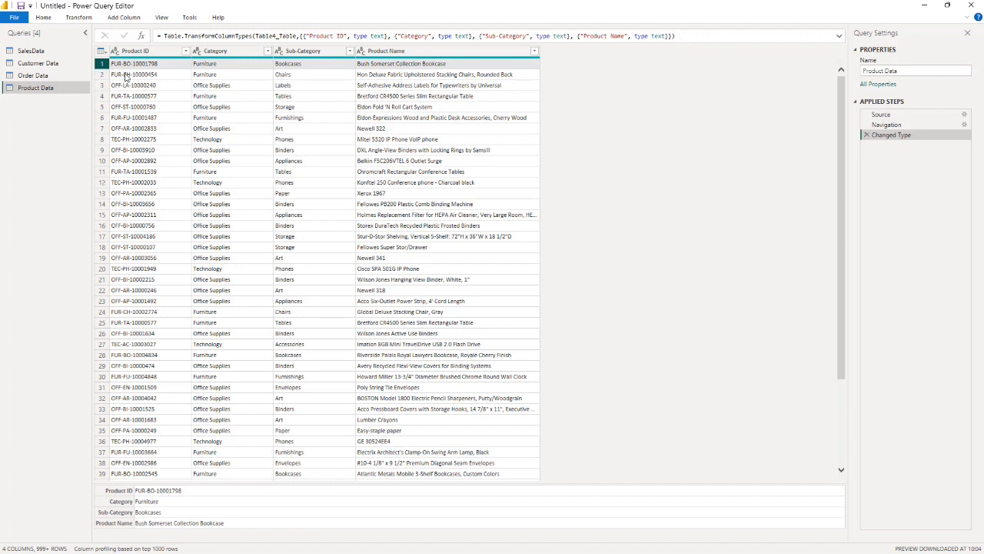
{"action": "left_click", "coordinate": [37, 76]}
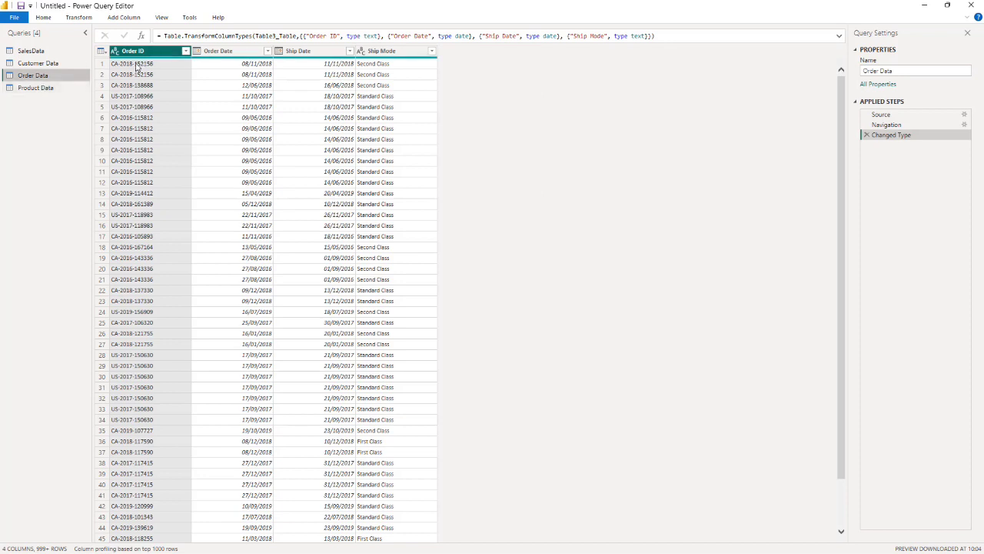
{"action": "left_click", "coordinate": [102, 64]}
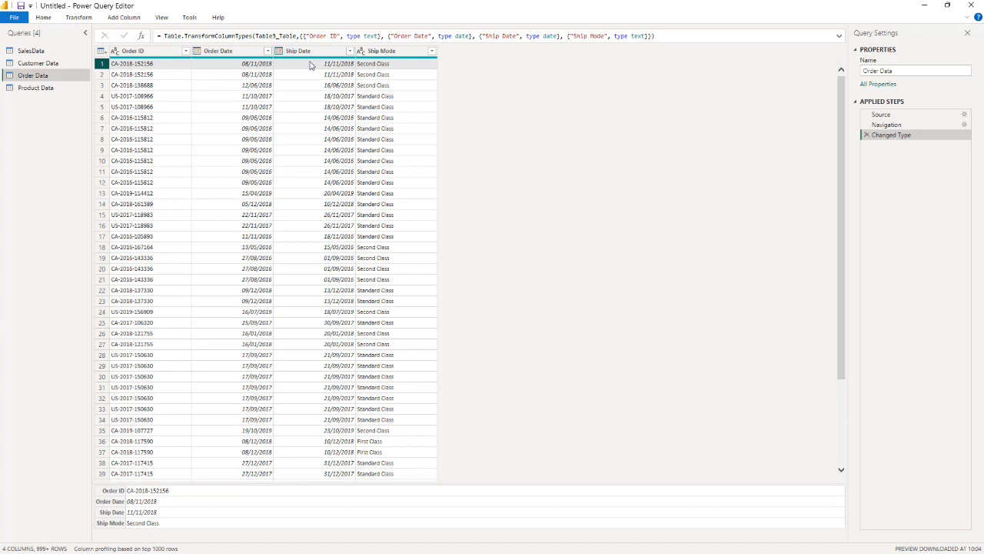
{"action": "left_click", "coordinate": [53, 65]}
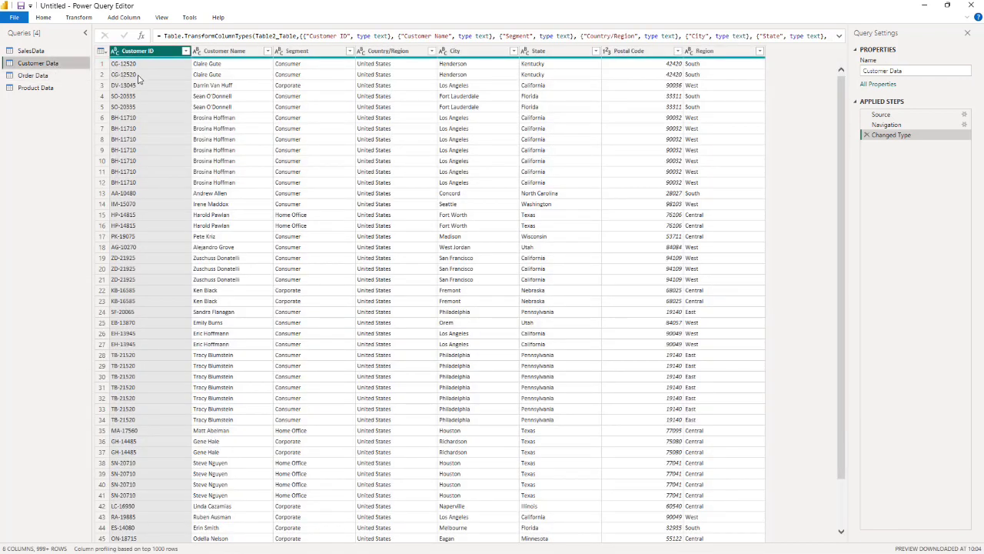
{"action": "left_click", "coordinate": [102, 64]}
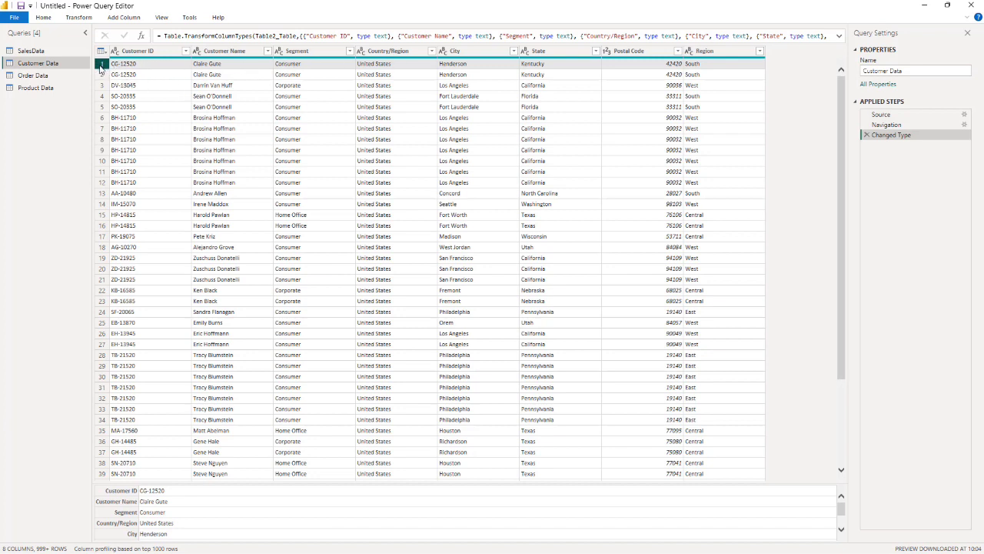
{"action": "left_click", "coordinate": [103, 75]}
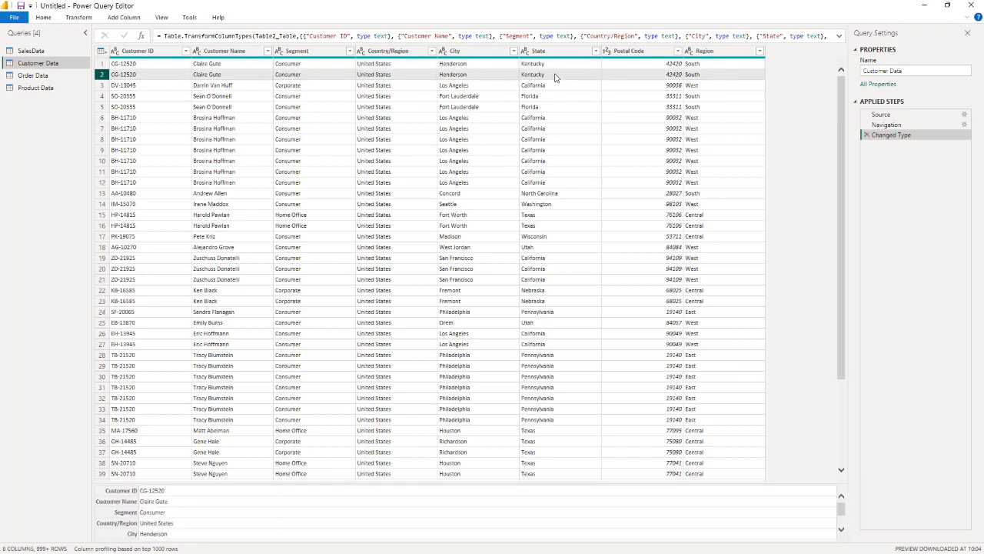
{"action": "left_click", "coordinate": [35, 75]}
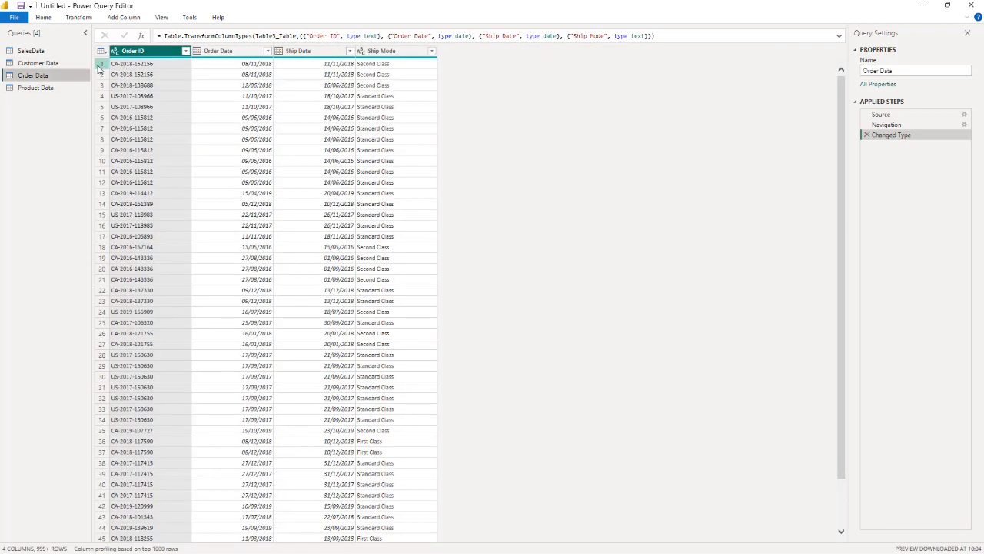
{"action": "left_click", "coordinate": [101, 64]}
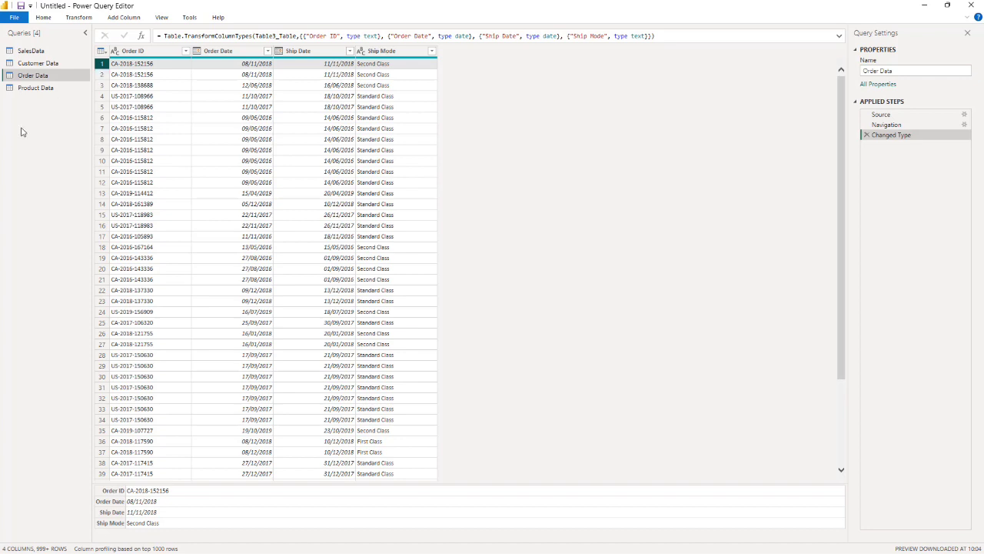
Examine the SalesData query's first rows and its Order ID, Customer ID and Product ID columns.
{"action": "left_click", "coordinate": [26, 53]}
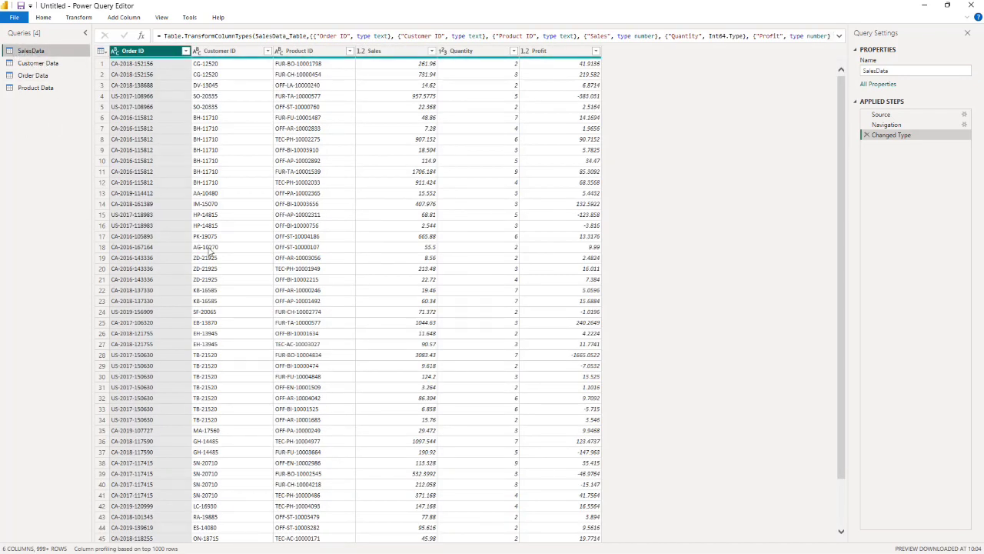
{"action": "left_click", "coordinate": [205, 66]}
{"action": "left_click", "coordinate": [206, 74]}
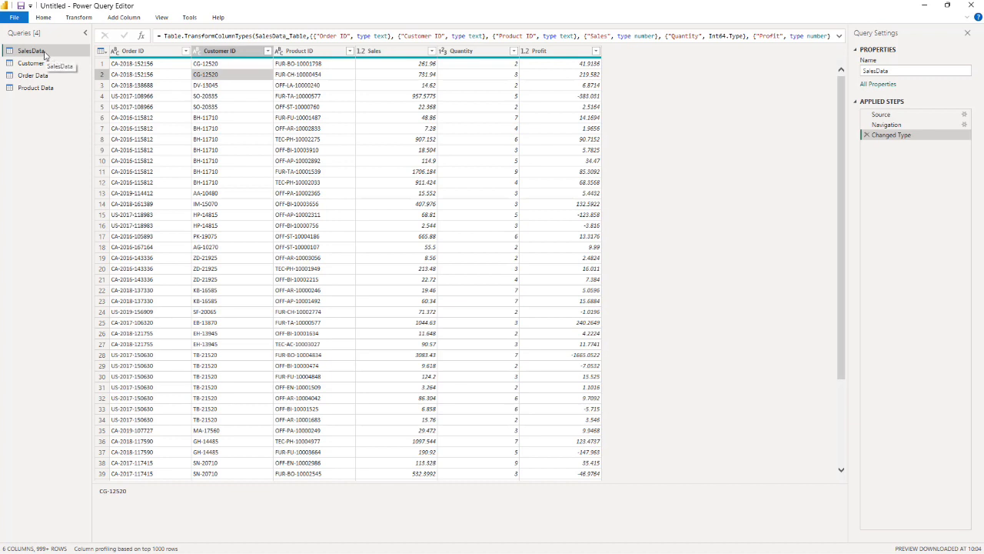
{"action": "left_click", "coordinate": [213, 64]}
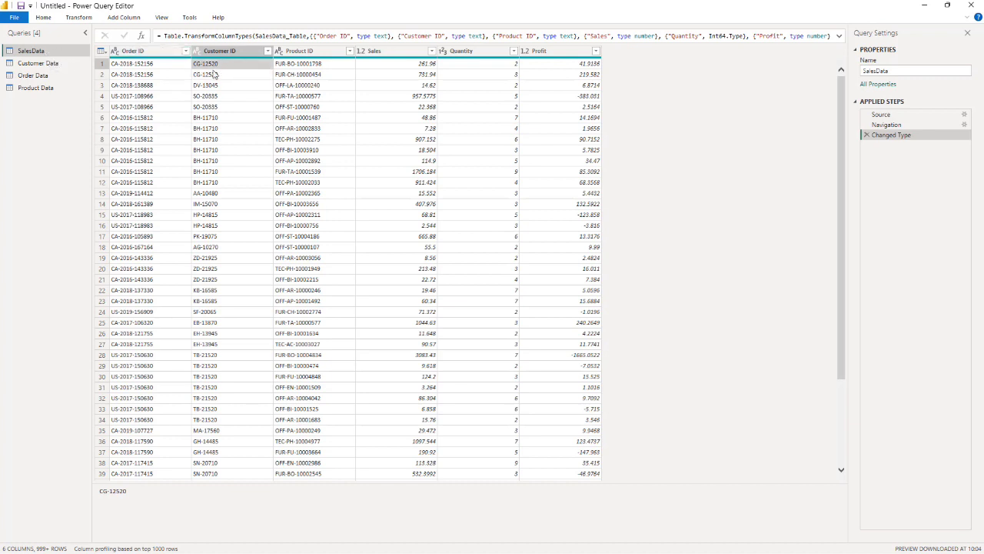
{"action": "left_click", "coordinate": [213, 75]}
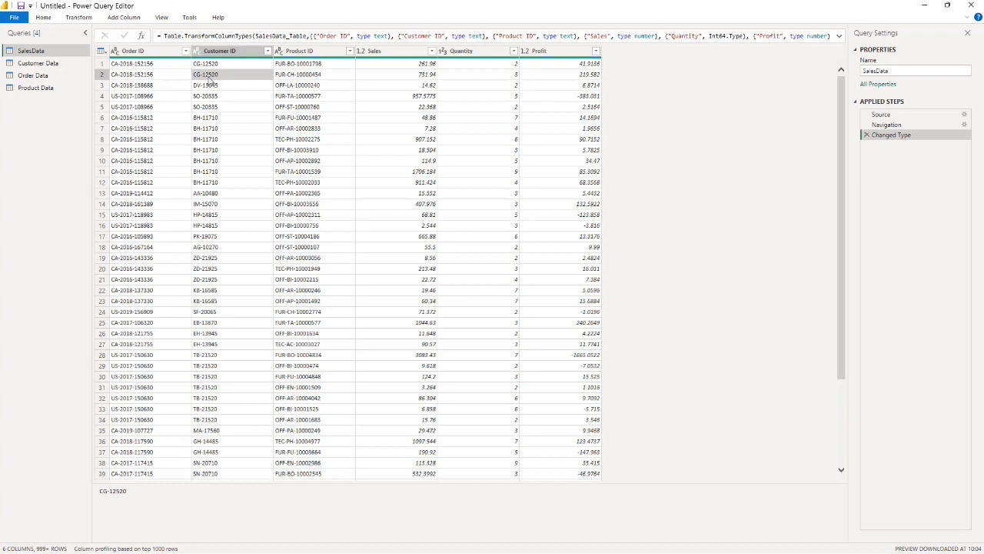
{"action": "left_click", "coordinate": [104, 65]}
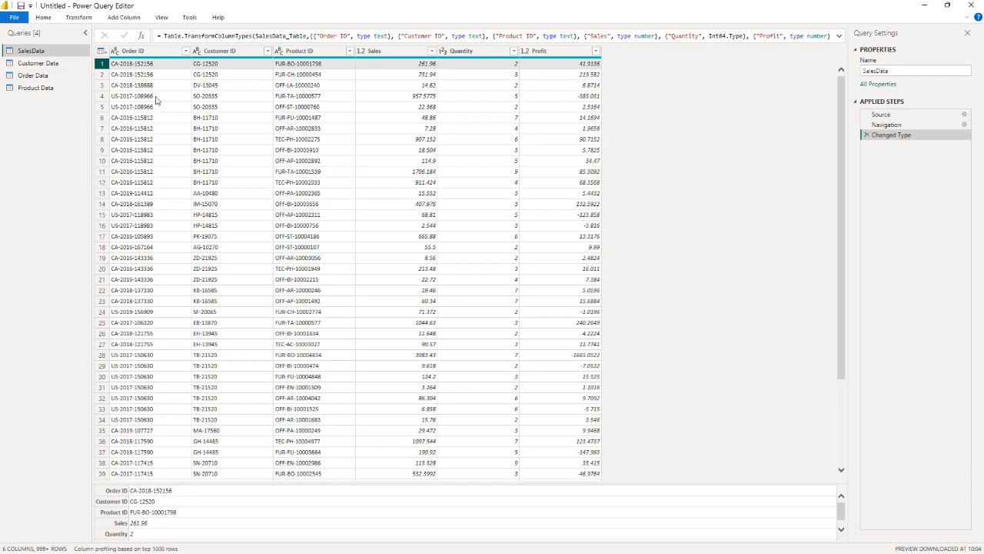
{"action": "left_click", "coordinate": [138, 51]}
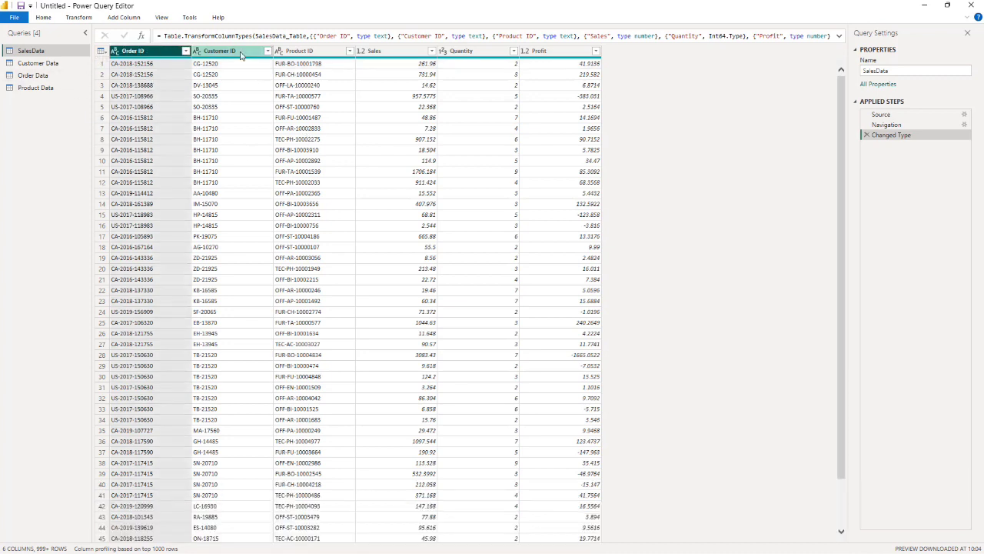
{"action": "left_click", "coordinate": [227, 51]}
{"action": "left_click", "coordinate": [309, 51]}
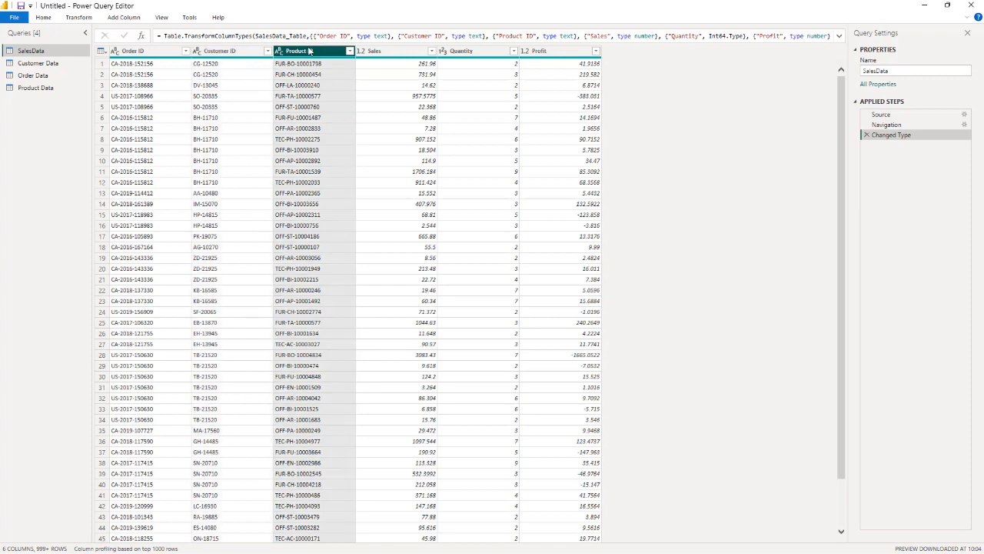
Try removing duplicate rows by Customer ID in the Customer Data query, and delete the resulting applied step.
{"action": "left_click", "coordinate": [27, 63]}
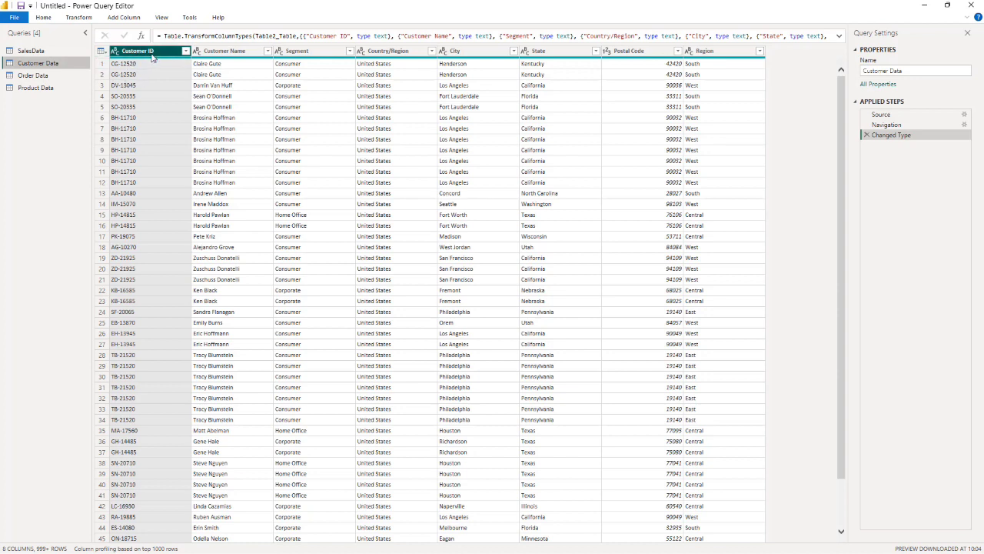
{"action": "left_click", "coordinate": [47, 21]}
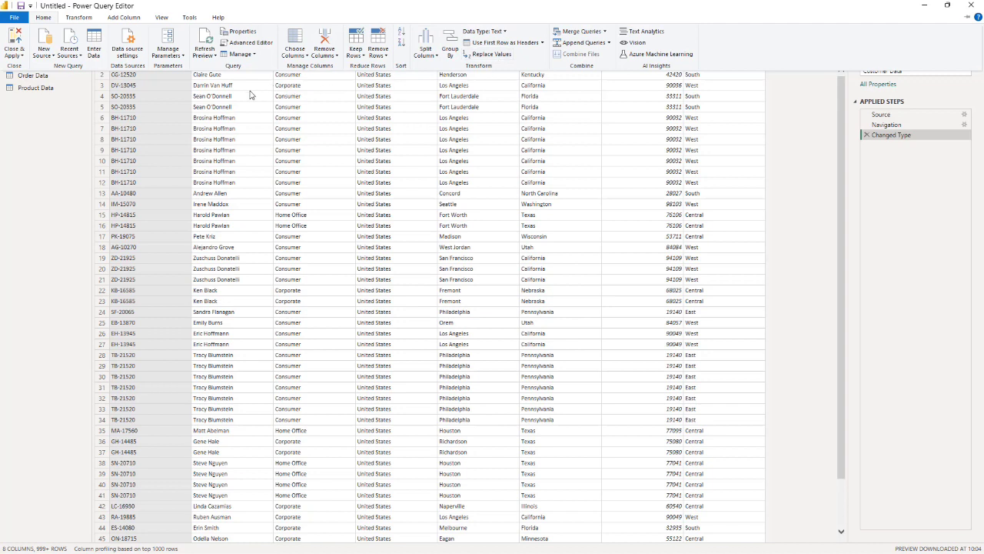
{"action": "left_click", "coordinate": [387, 58]}
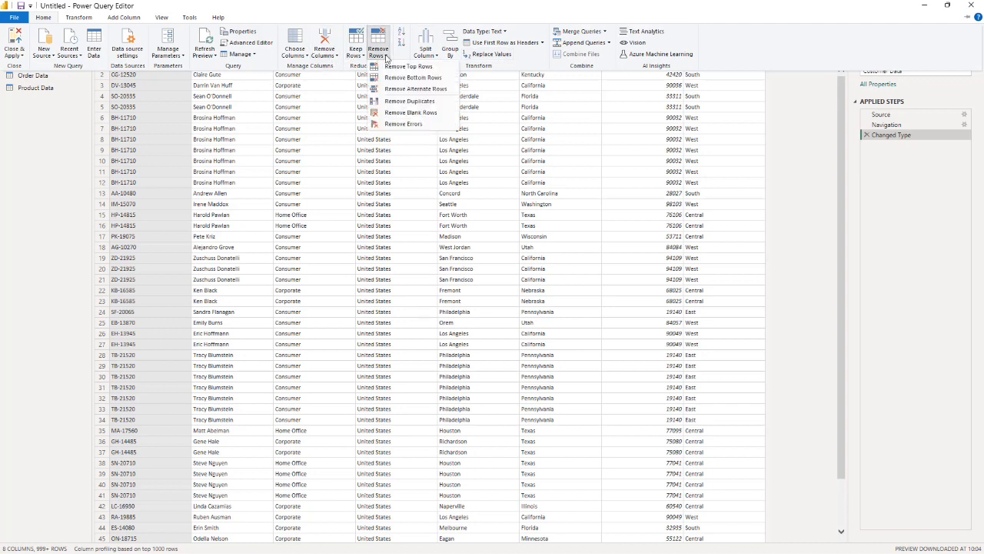
{"action": "left_click", "coordinate": [415, 102]}
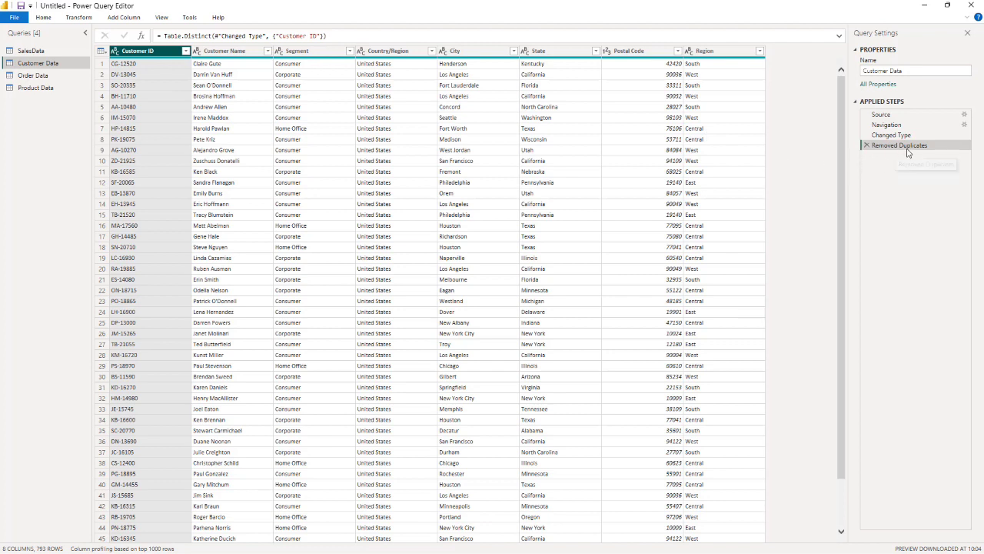
{"action": "left_click", "coordinate": [866, 146]}
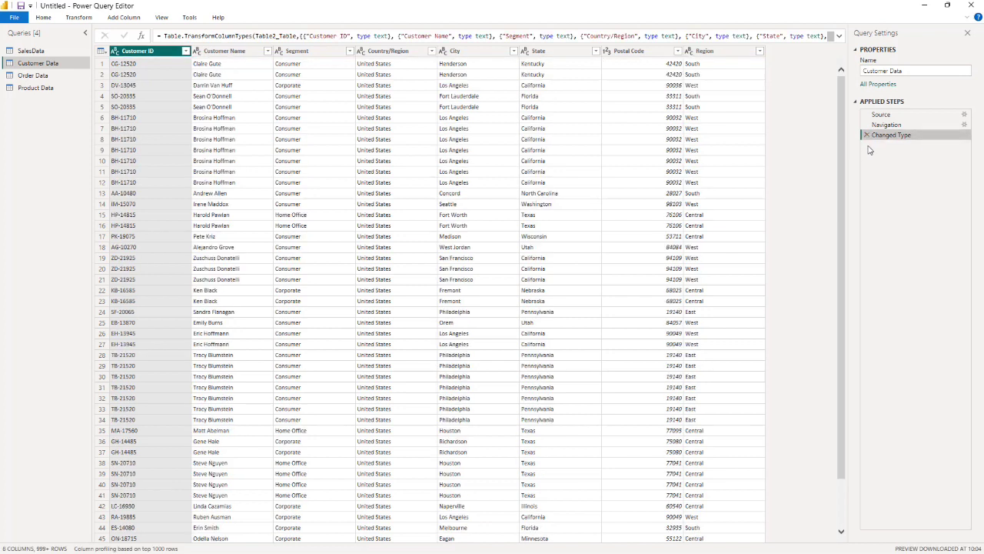
Compare the first two Customer ID entries in Customer Data, and remove duplicate rows based on the Customer ID column.
{"action": "left_click", "coordinate": [138, 66]}
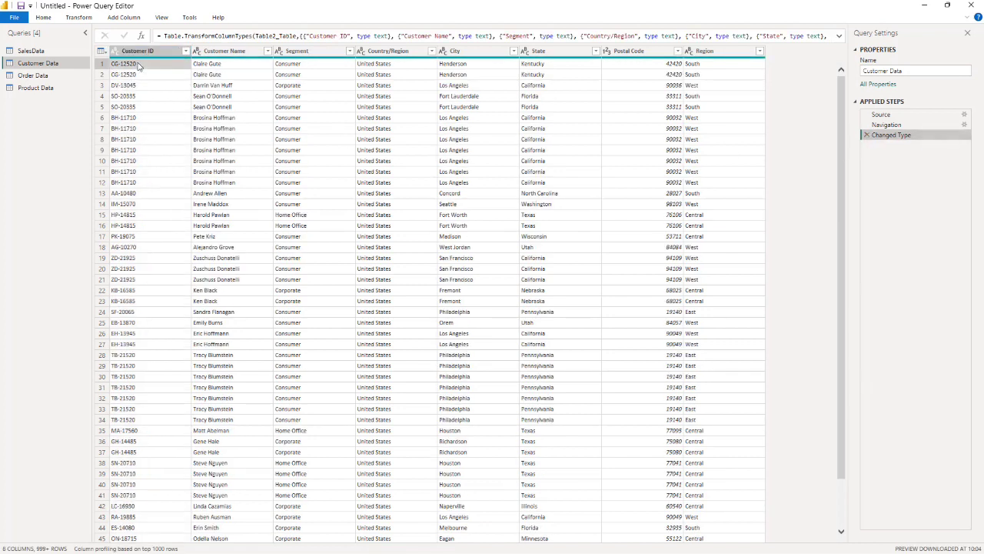
{"action": "left_click", "coordinate": [138, 74]}
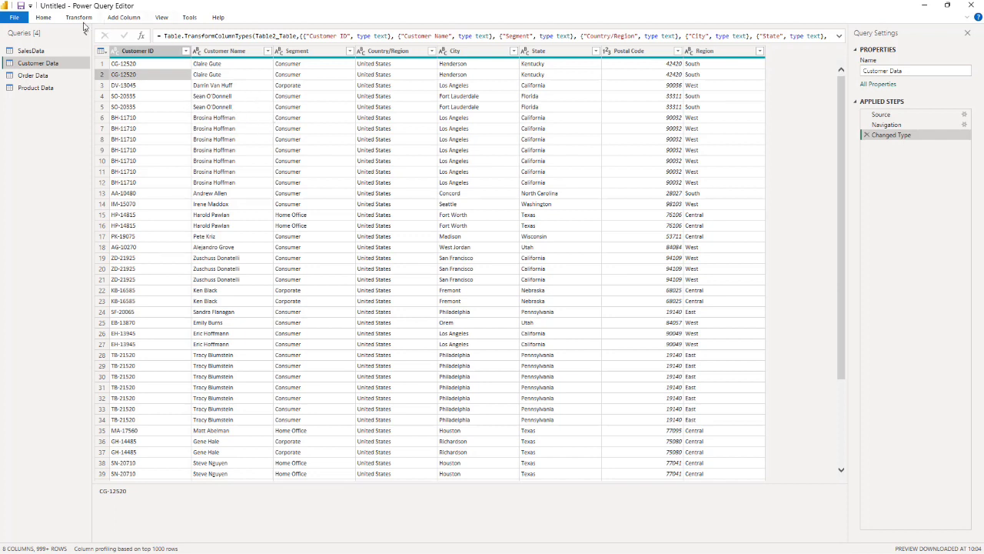
{"action": "left_click", "coordinate": [45, 16]}
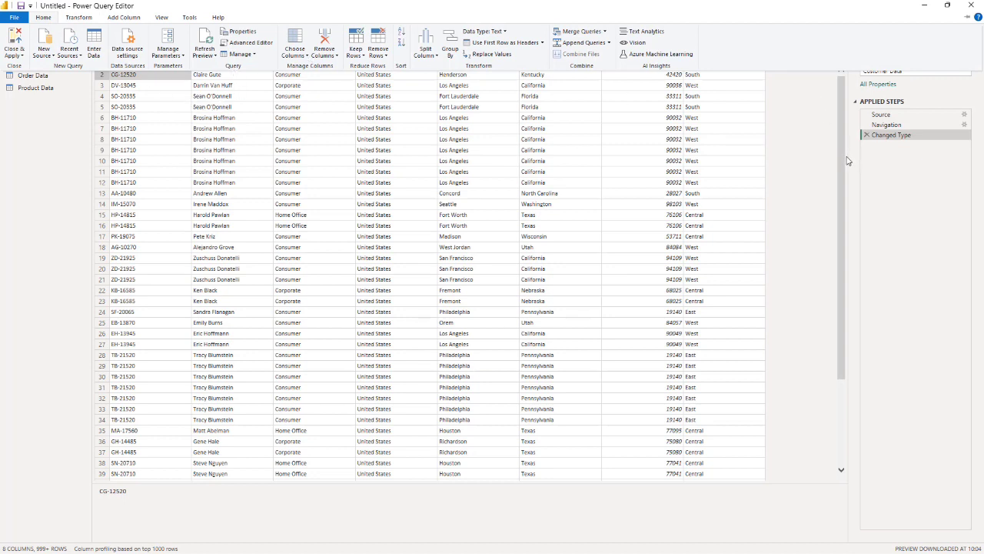
{"action": "left_click", "coordinate": [830, 119]}
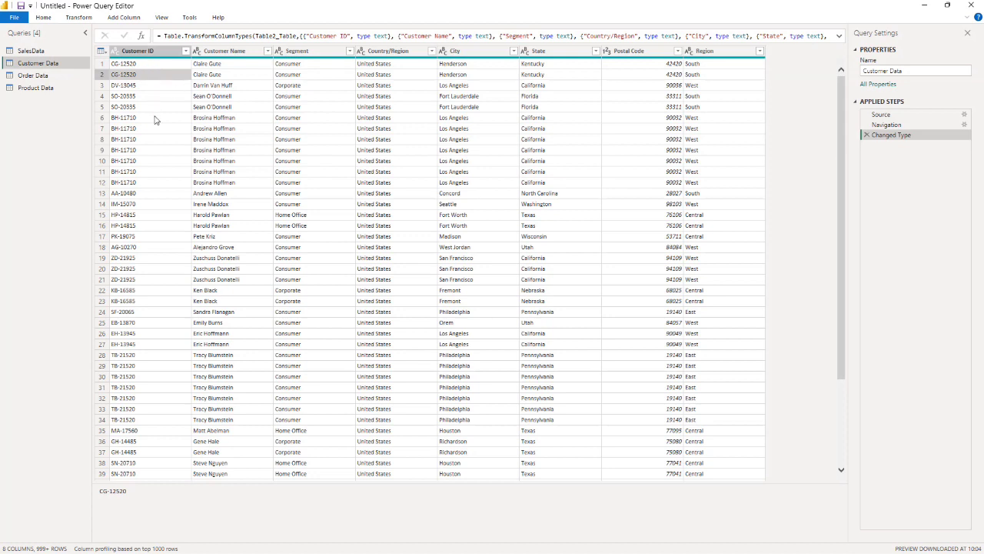
{"action": "left_click", "coordinate": [45, 18]}
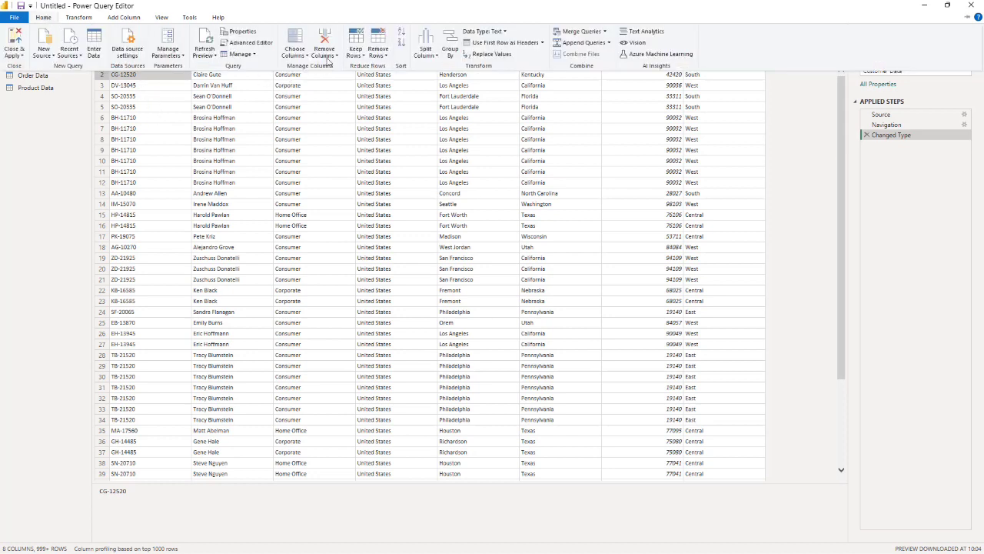
{"action": "left_click", "coordinate": [376, 53]}
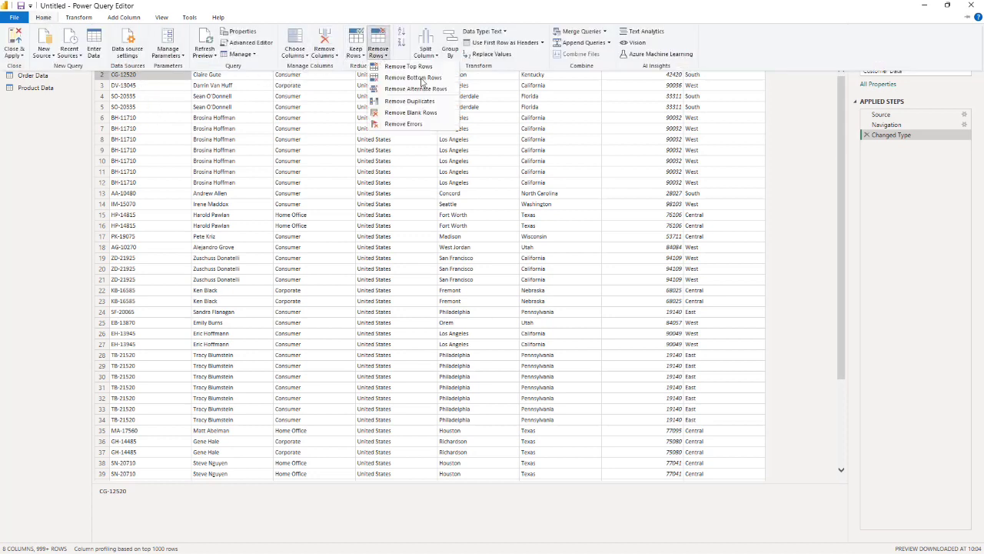
{"action": "left_click", "coordinate": [409, 101]}
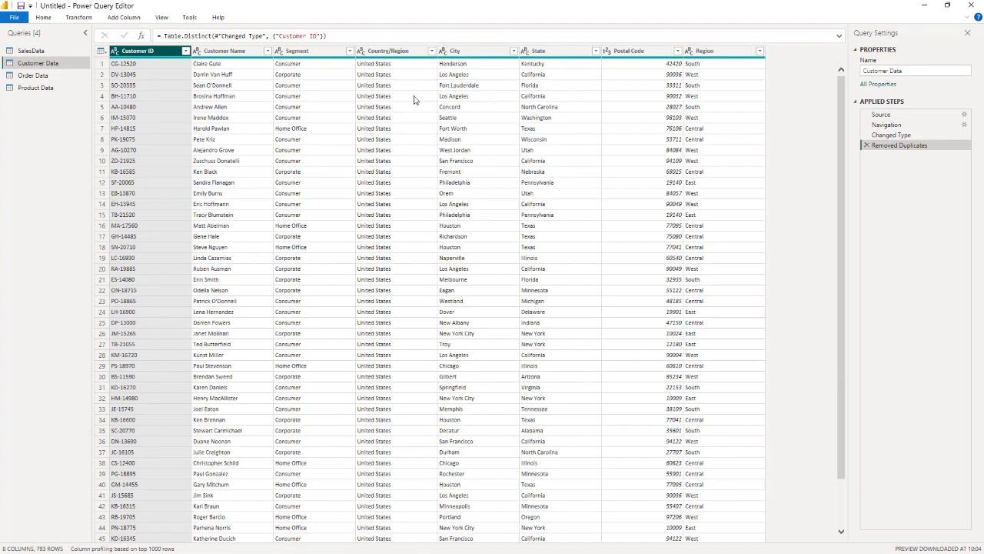
Compare the first two records of the Order Data query, checking whether all of their field values repeat.
{"action": "left_click", "coordinate": [30, 78]}
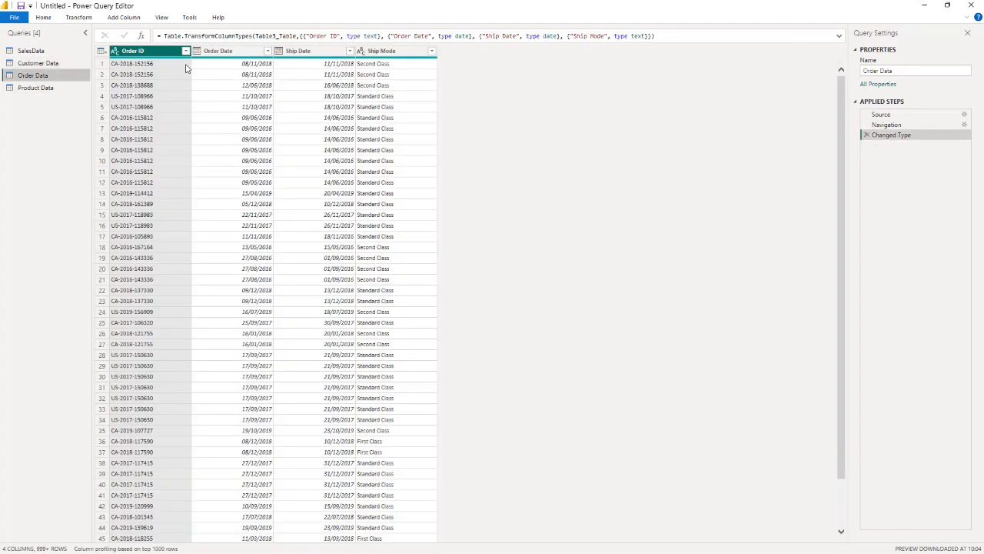
{"action": "left_click", "coordinate": [136, 65]}
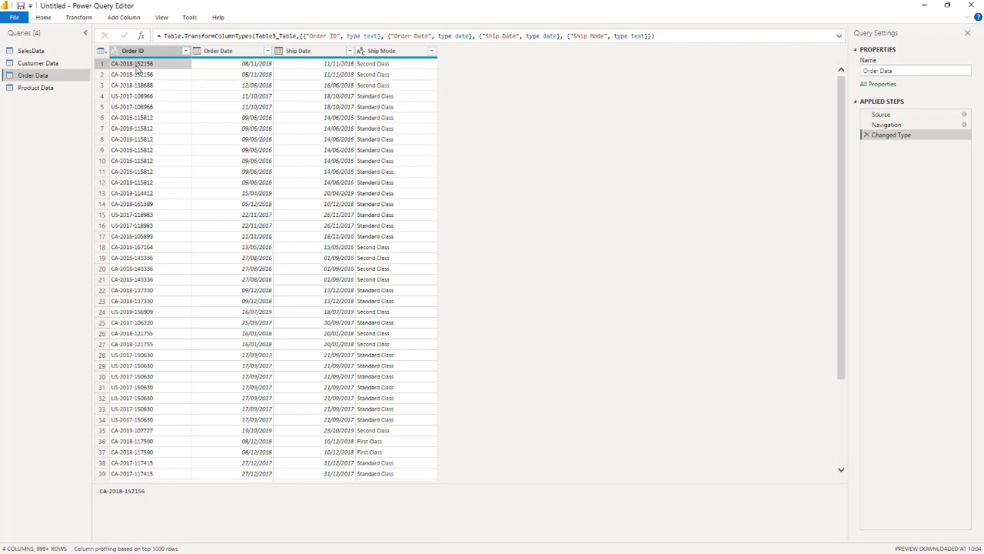
{"action": "left_click", "coordinate": [103, 64]}
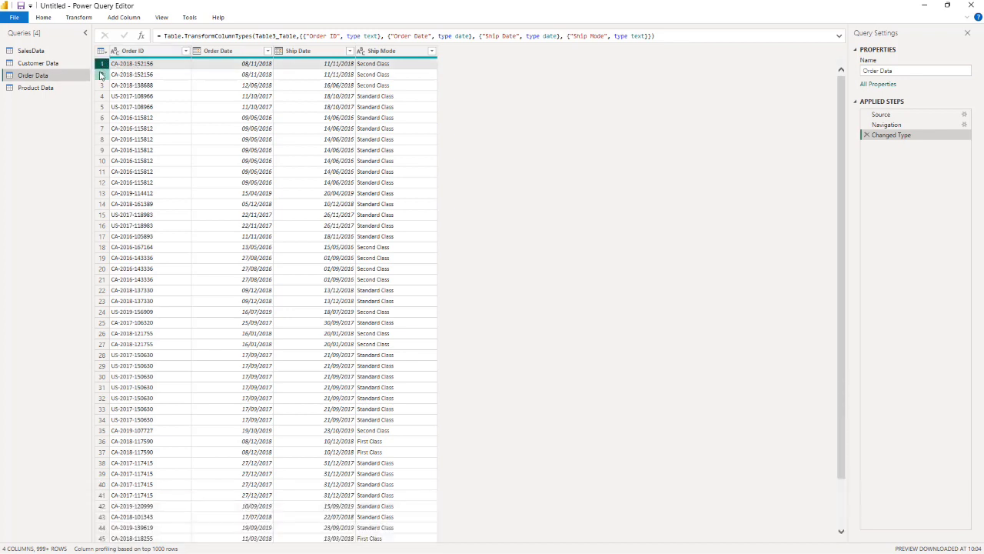
{"action": "left_click", "coordinate": [101, 75]}
{"action": "left_click", "coordinate": [102, 67]}
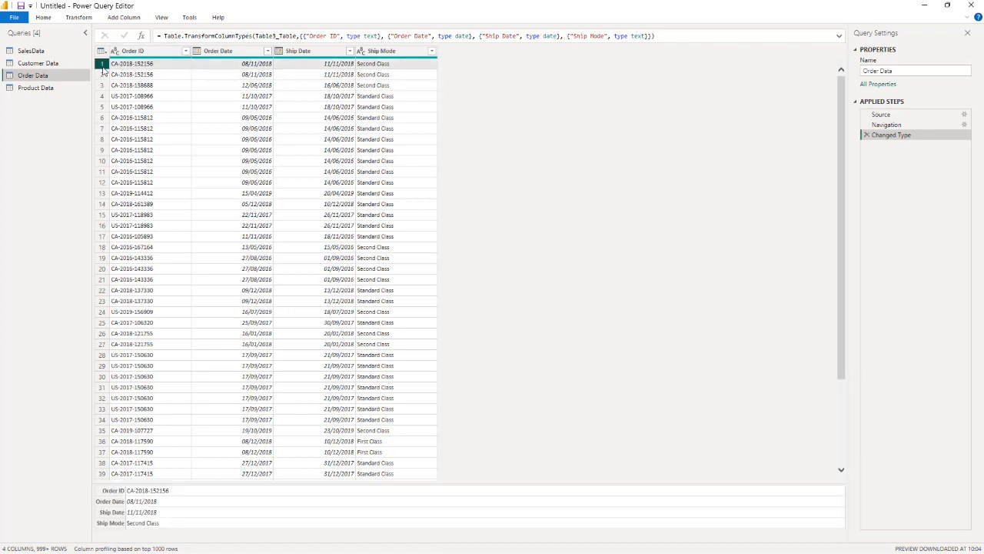
{"action": "left_click", "coordinate": [103, 73]}
{"action": "left_click", "coordinate": [103, 66]}
Remove the duplicate rows from the Order Data query, comparing all columns of the table.
{"action": "left_click", "coordinate": [49, 18]}
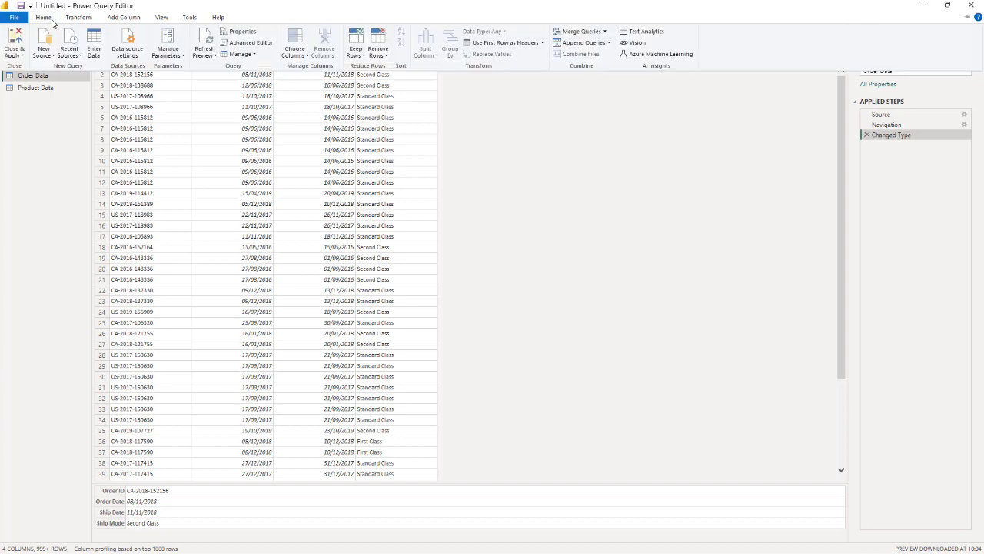
{"action": "left_click", "coordinate": [377, 54]}
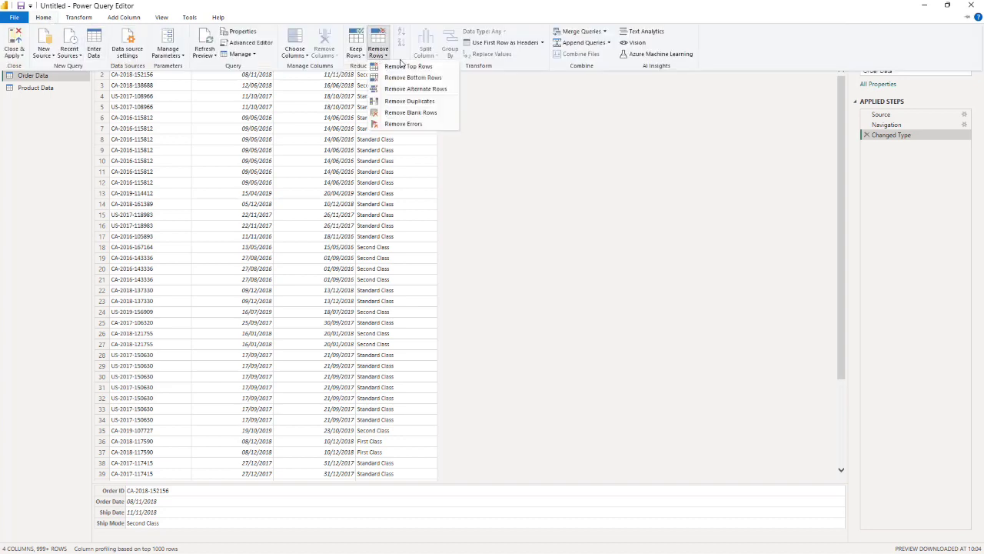
{"action": "left_click", "coordinate": [409, 101]}
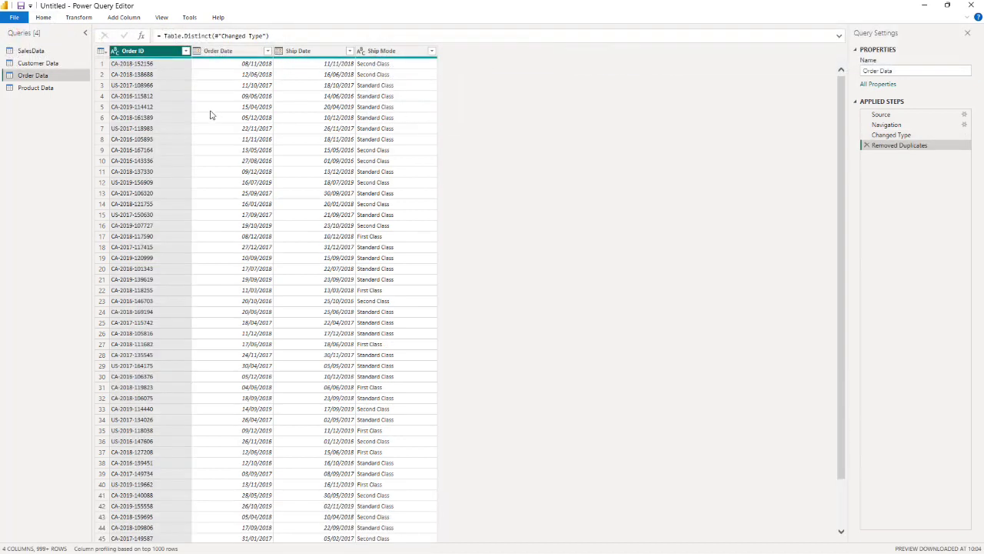
Remove duplicate rows from the Product Data query based on the Product ID column.
{"action": "left_click", "coordinate": [39, 88]}
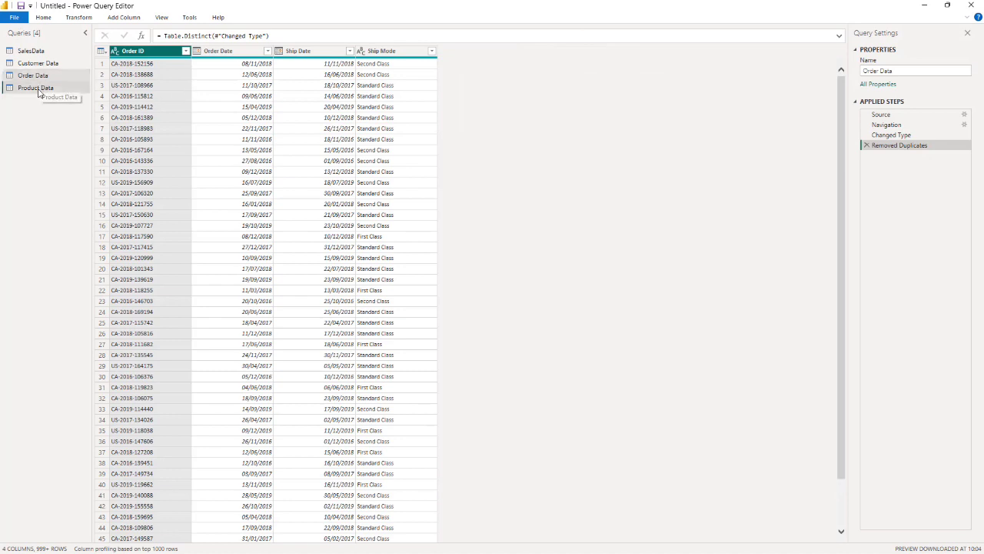
{"action": "left_click", "coordinate": [43, 17]}
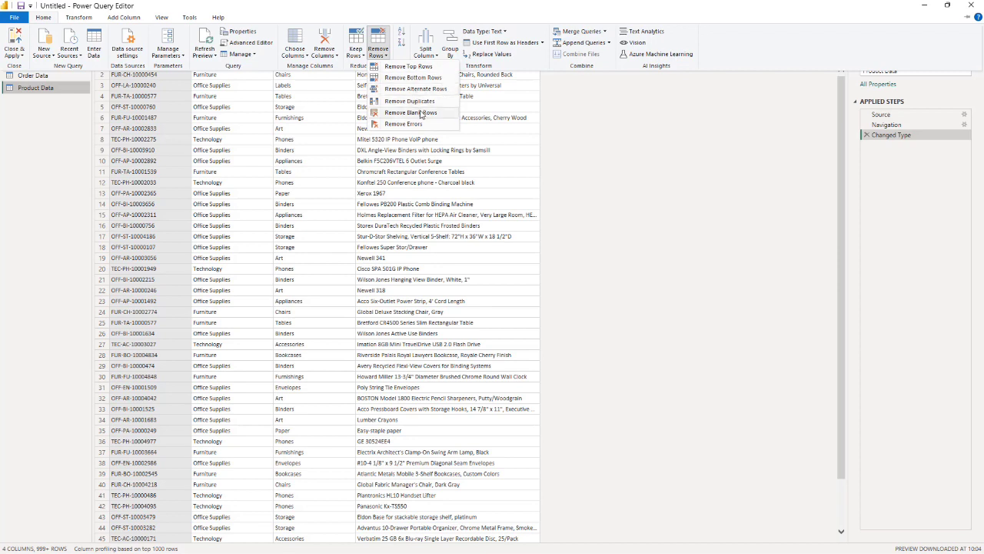
{"action": "left_click", "coordinate": [411, 101]}
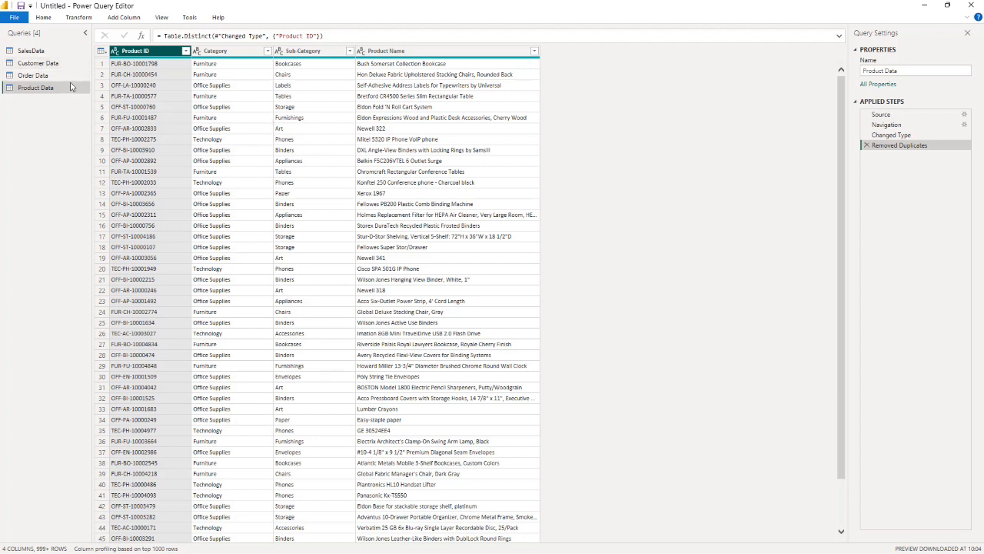
Review the Order Data and Customer Data queries, and check the Sales, Quantity and Profit columns in SalesData.
{"action": "left_click", "coordinate": [54, 75]}
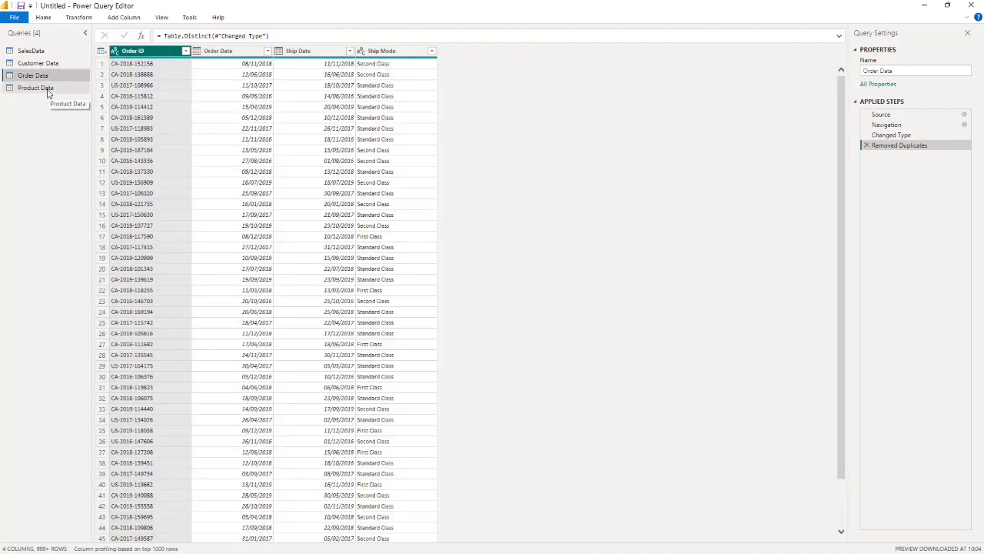
{"action": "left_click", "coordinate": [39, 64]}
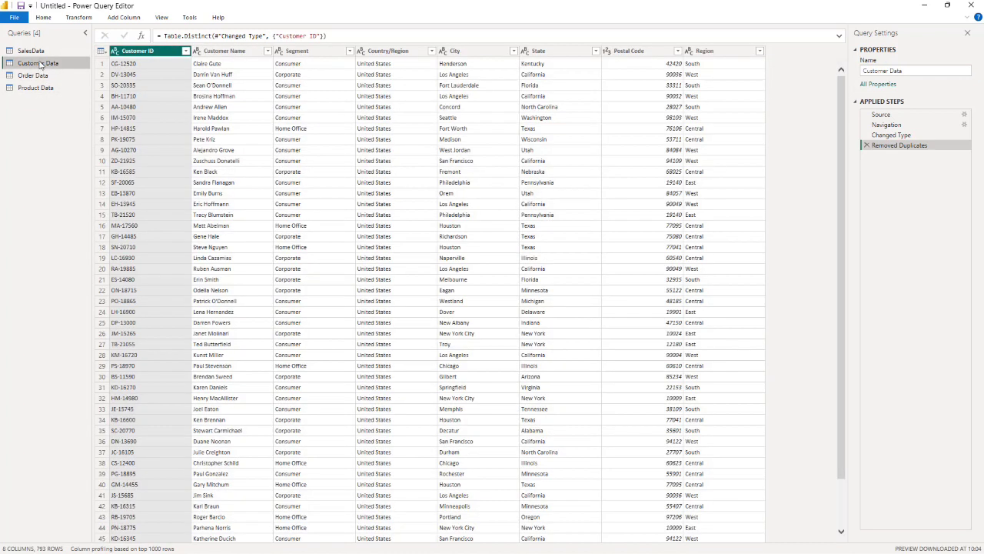
{"action": "left_click", "coordinate": [37, 50]}
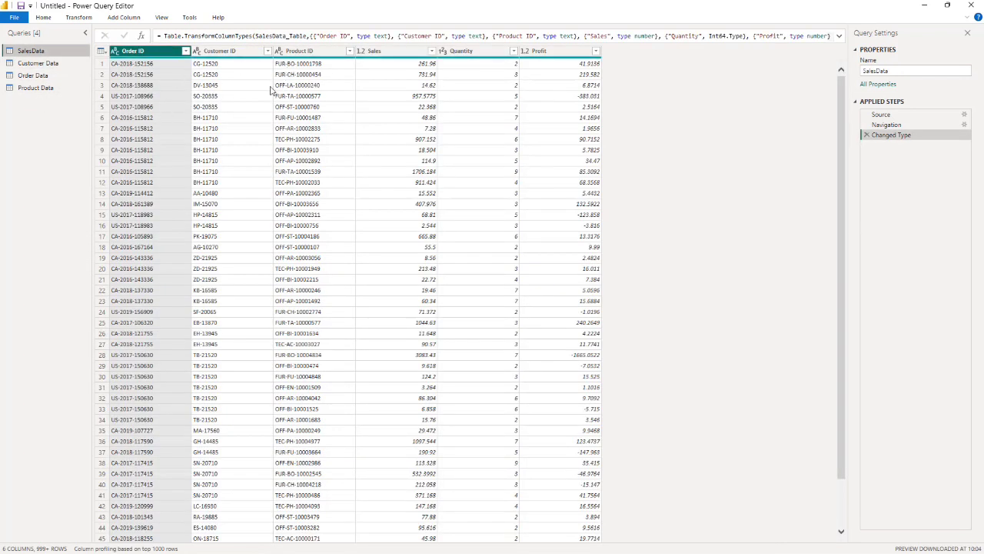
{"action": "left_click", "coordinate": [393, 54]}
{"action": "left_click", "coordinate": [451, 54]}
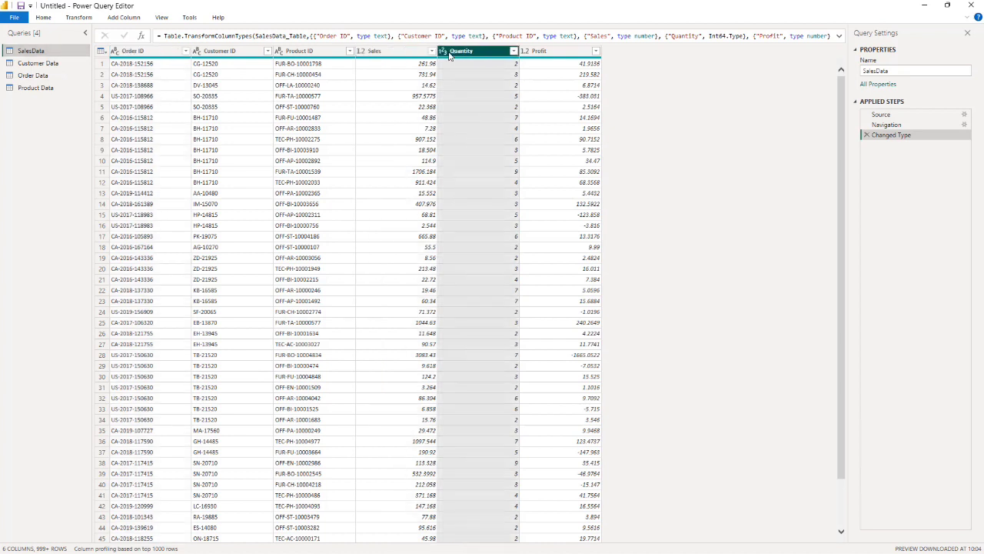
{"action": "left_click", "coordinate": [541, 54]}
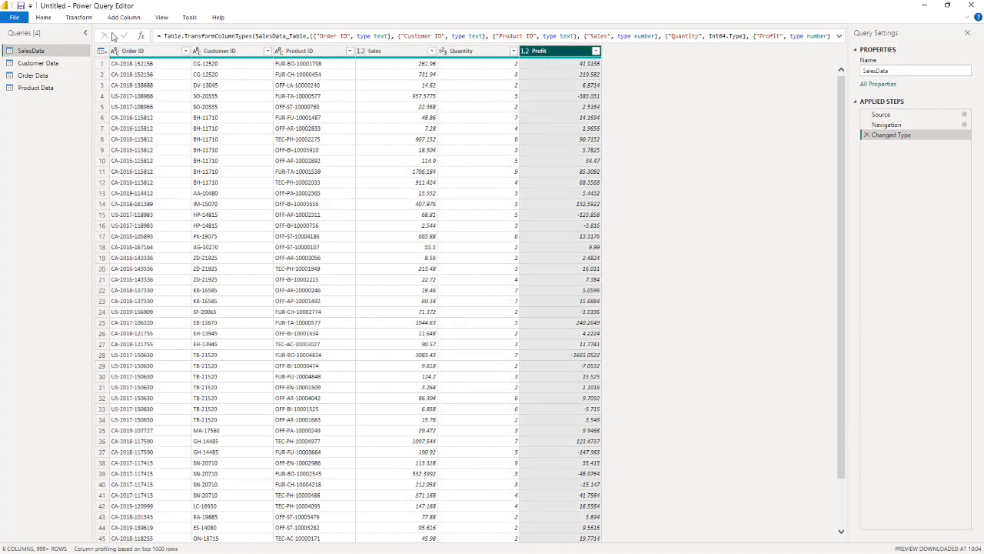
Examine the data type options for SalesData's Profit column and for all its columns together, without changing any type.
{"action": "left_click", "coordinate": [53, 21]}
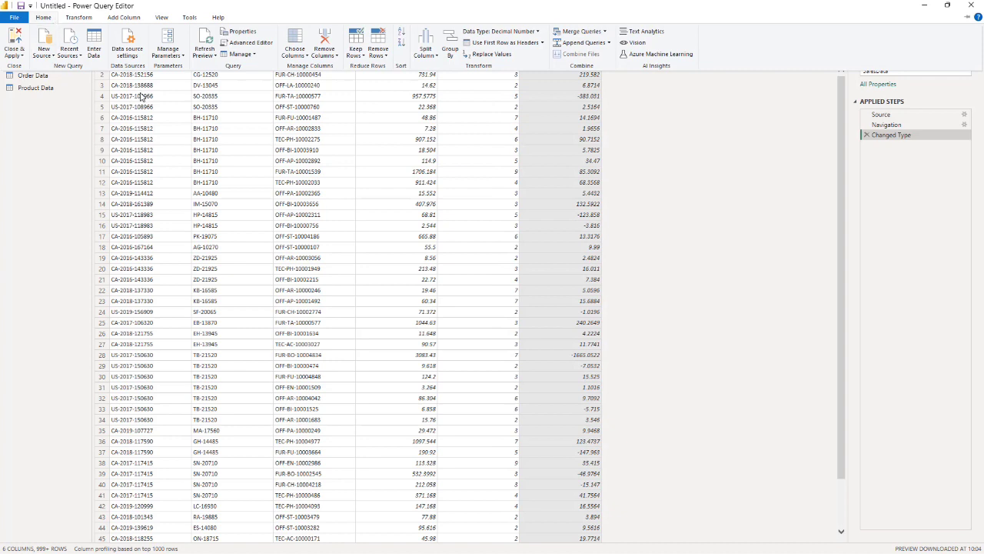
{"action": "left_click", "coordinate": [79, 18]}
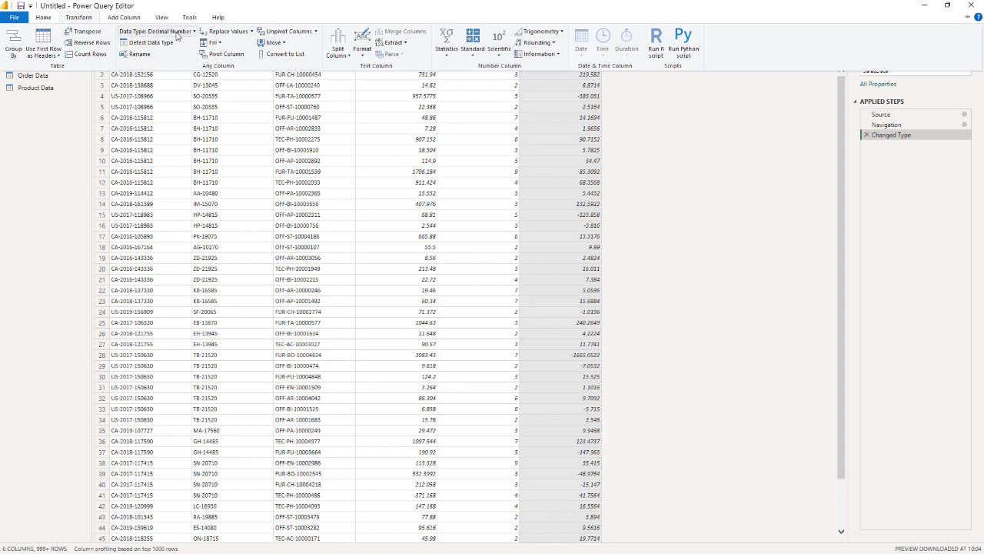
{"action": "left_click", "coordinate": [175, 34]}
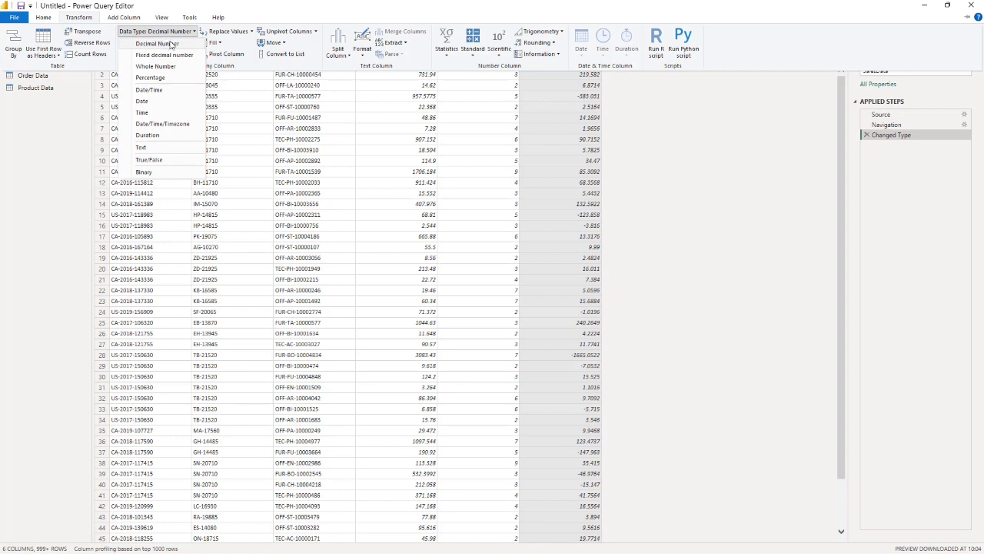
{"action": "left_click", "coordinate": [270, 163]}
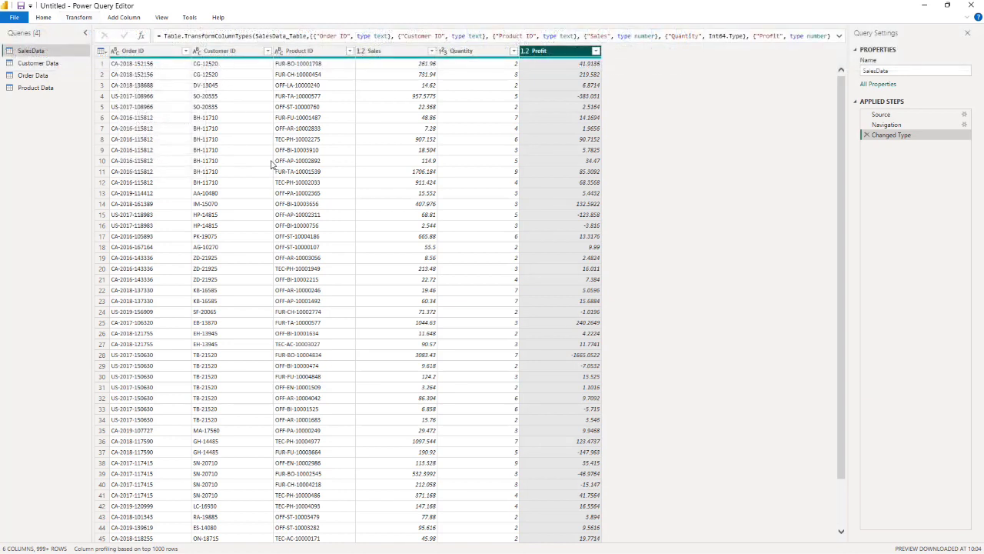
{"action": "key", "text": "ctrl+a"}
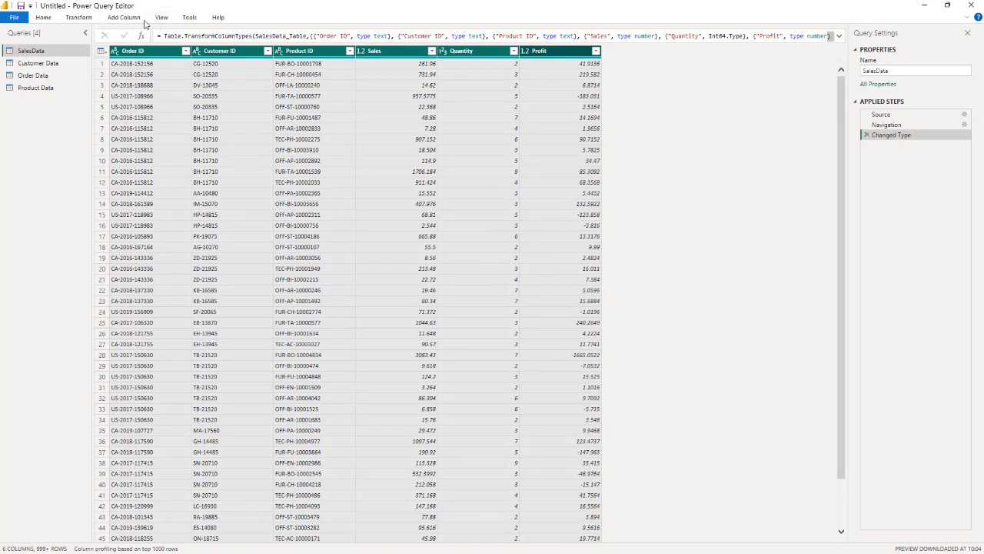
{"action": "left_click", "coordinate": [86, 19]}
{"action": "left_click", "coordinate": [161, 33]}
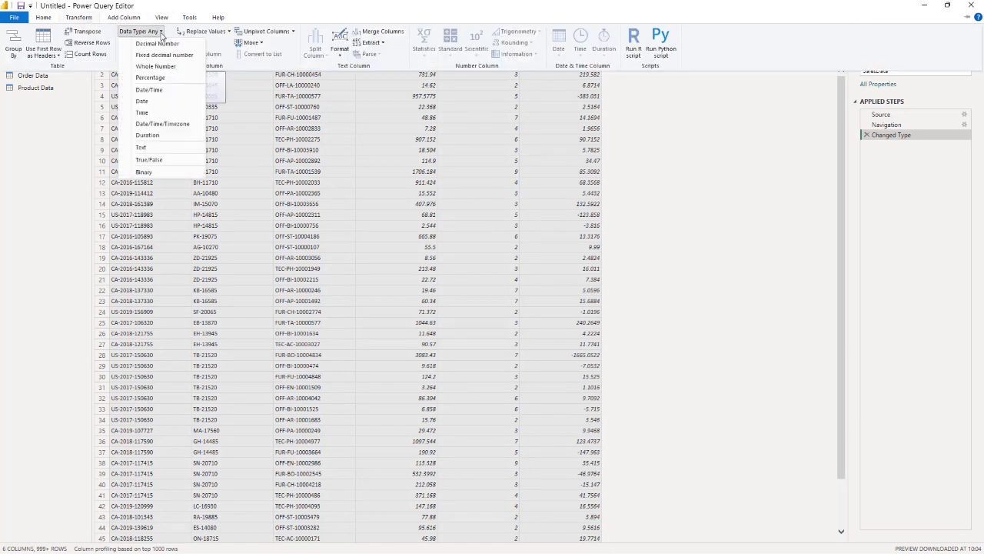
{"action": "left_click", "coordinate": [132, 34]}
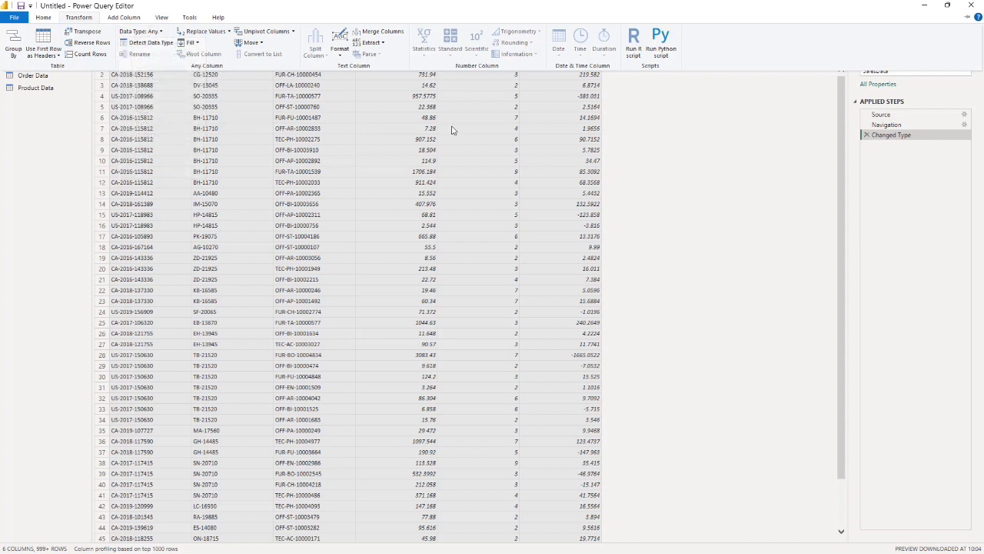
{"action": "left_click", "coordinate": [661, 138]}
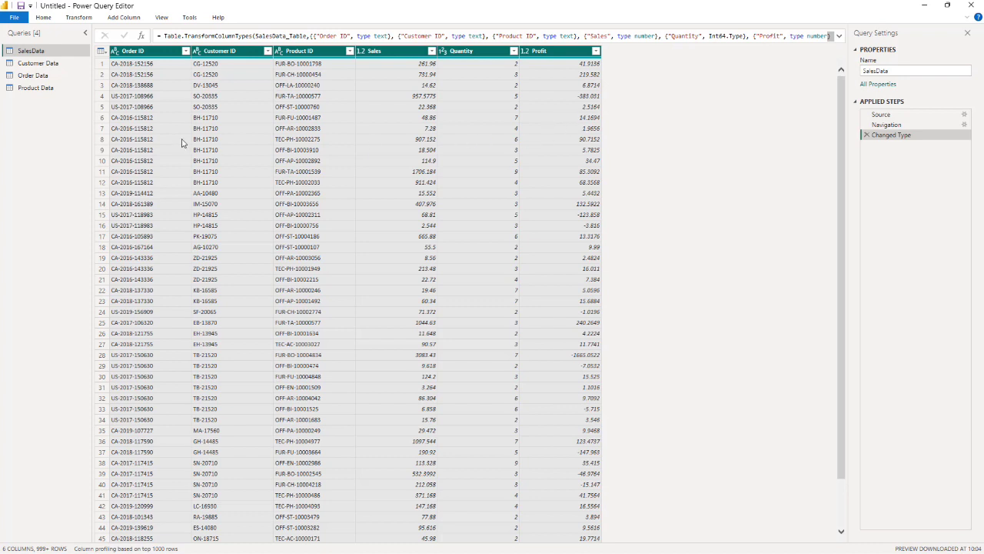
Close the Power Query Editor and load the prepared queries into the report.
{"action": "left_click", "coordinate": [43, 20]}
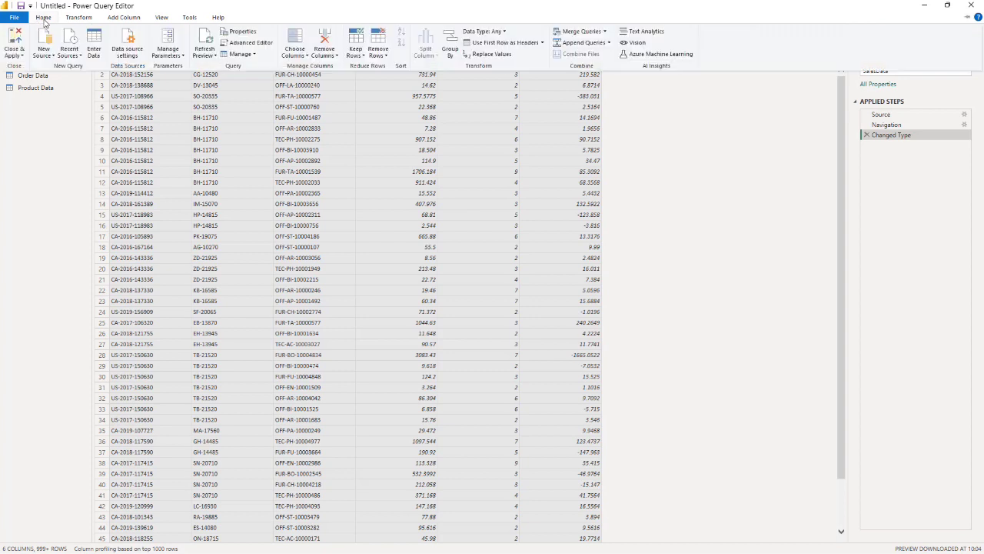
{"action": "left_click", "coordinate": [23, 57]}
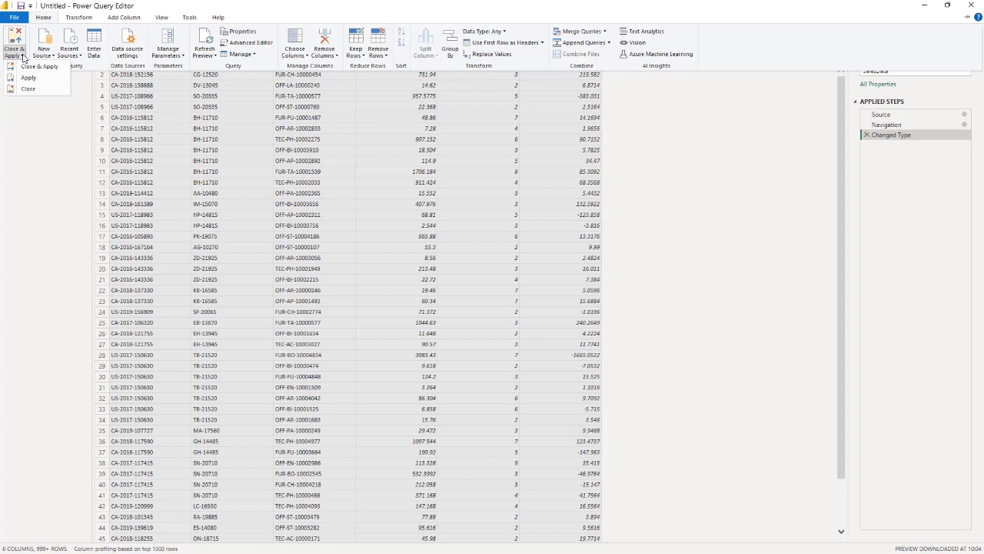
{"action": "left_click", "coordinate": [28, 89]}
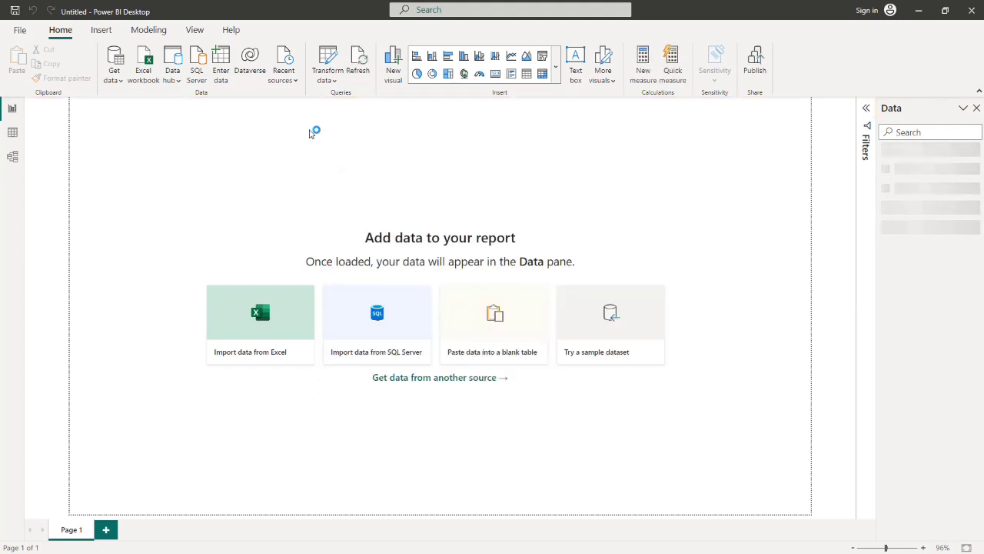
Show the relationship diagram of the data model, and collapse the Data and Properties panes to enlarge the canvas.
{"action": "left_click", "coordinate": [12, 159]}
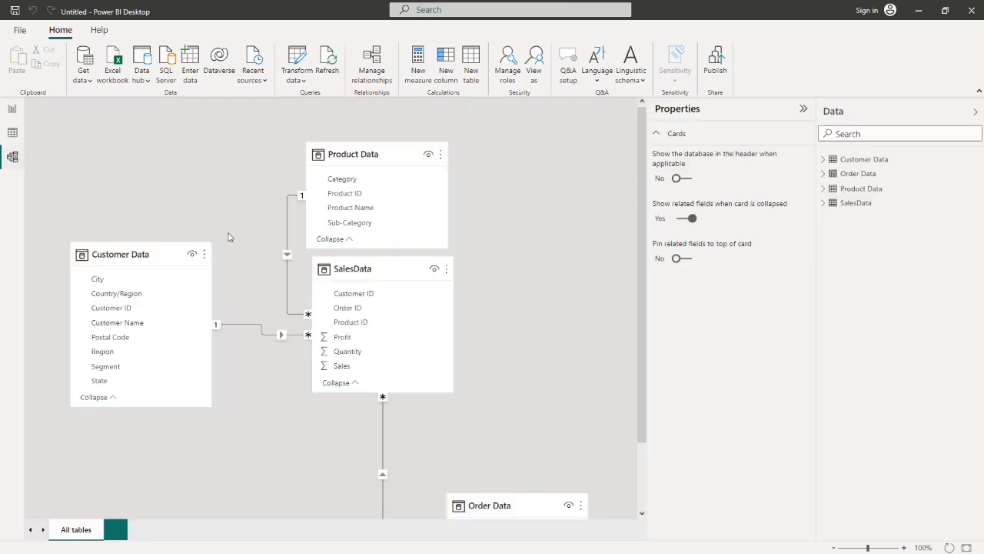
{"action": "left_click", "coordinate": [974, 112]}
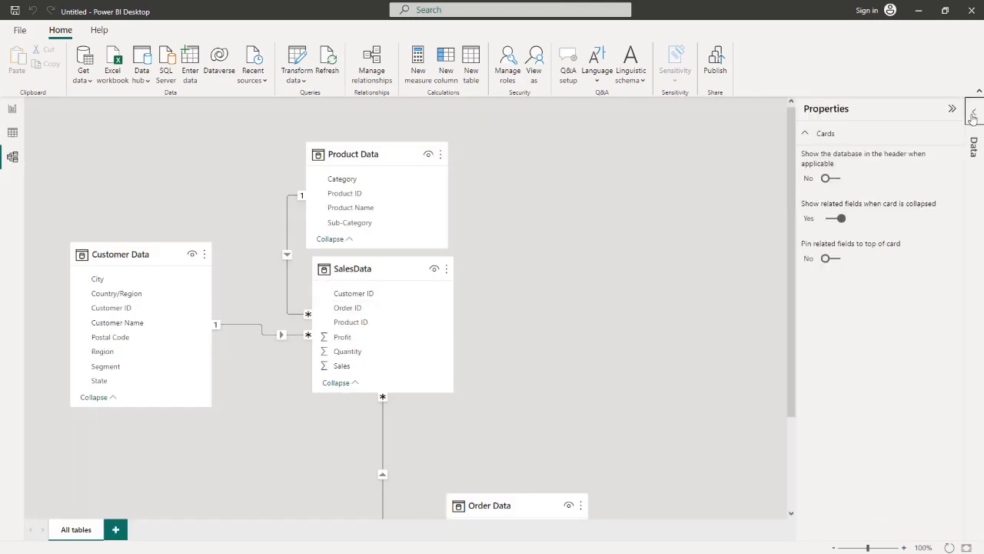
{"action": "left_click", "coordinate": [952, 110]}
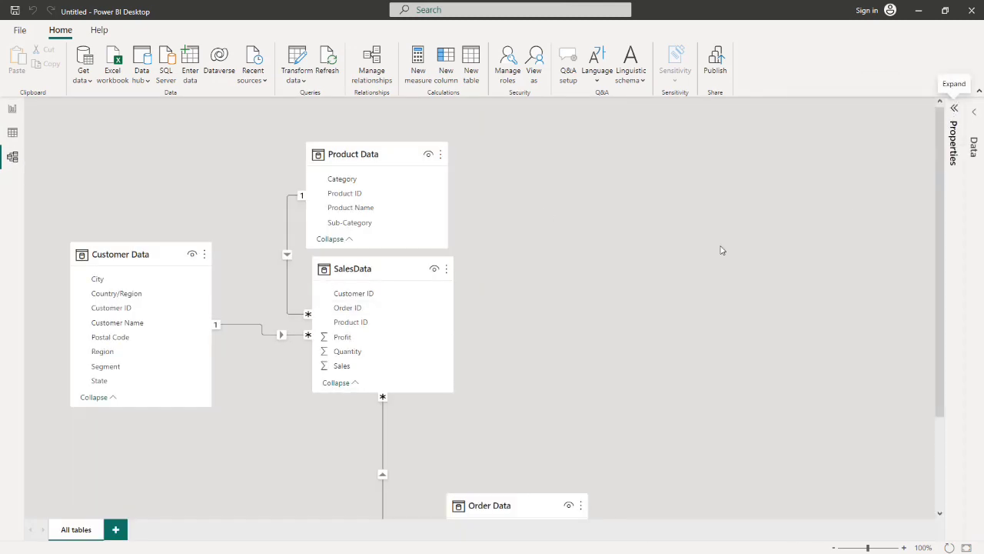
Arrange the table cards around SalesData, with Customer Data to its left, Product Data to its upper right and Order Data below it.
{"action": "scroll", "coordinate": [627, 281], "scroll_direction": "down", "scroll_amount": 3}
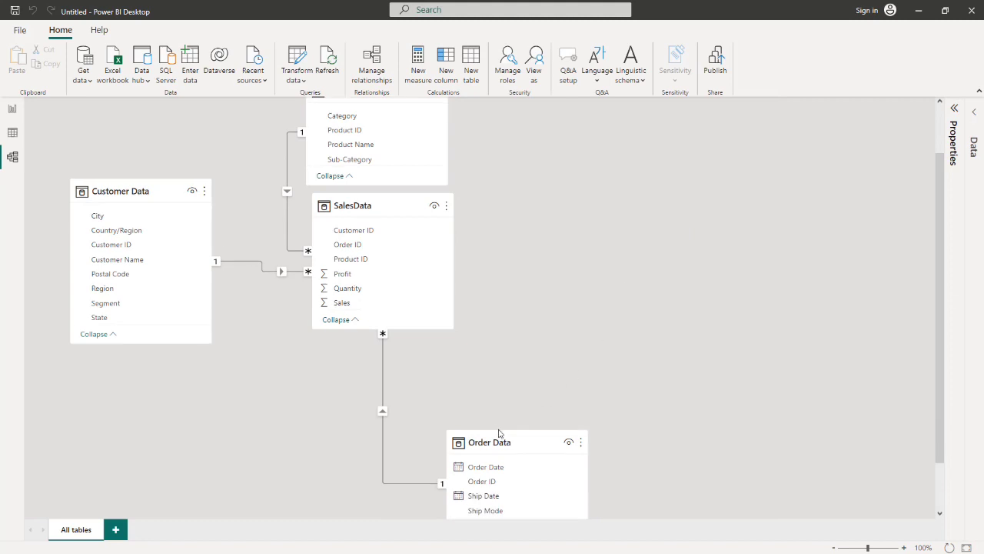
{"action": "left_click_drag", "start_coordinate": [498, 435], "coordinate": [263, 327]}
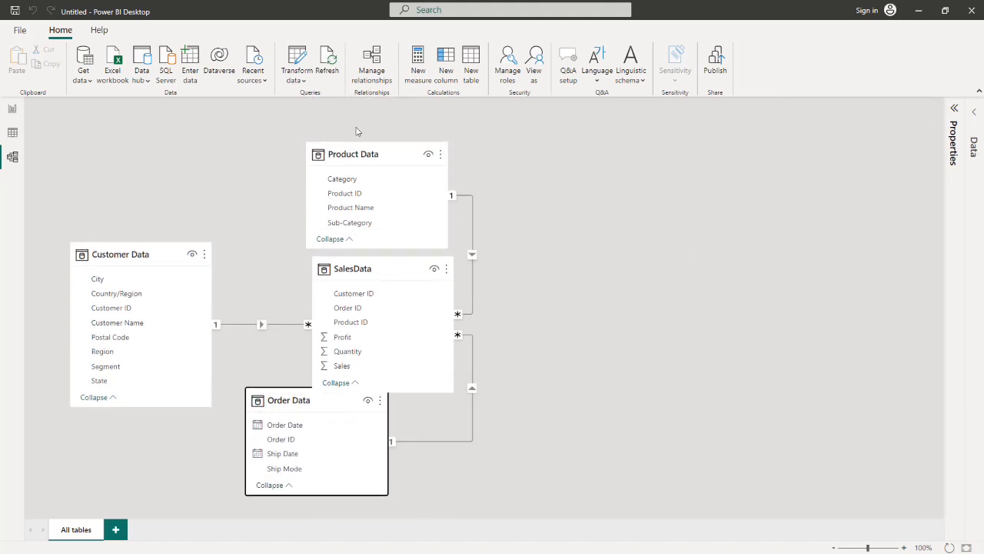
{"action": "left_click_drag", "start_coordinate": [369, 154], "coordinate": [639, 158]}
{"action": "left_click_drag", "start_coordinate": [385, 269], "coordinate": [433, 199]}
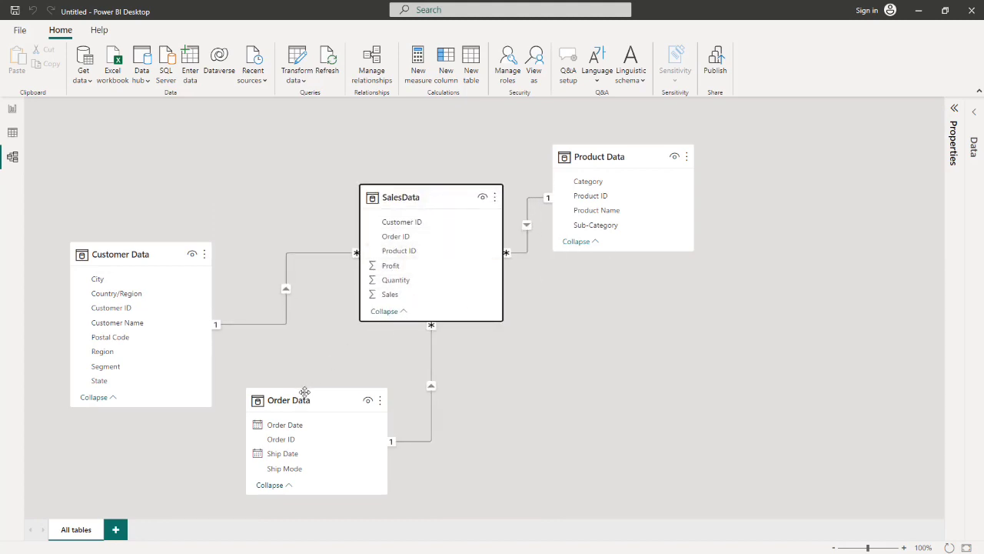
{"action": "left_click_drag", "start_coordinate": [316, 390], "coordinate": [492, 403]}
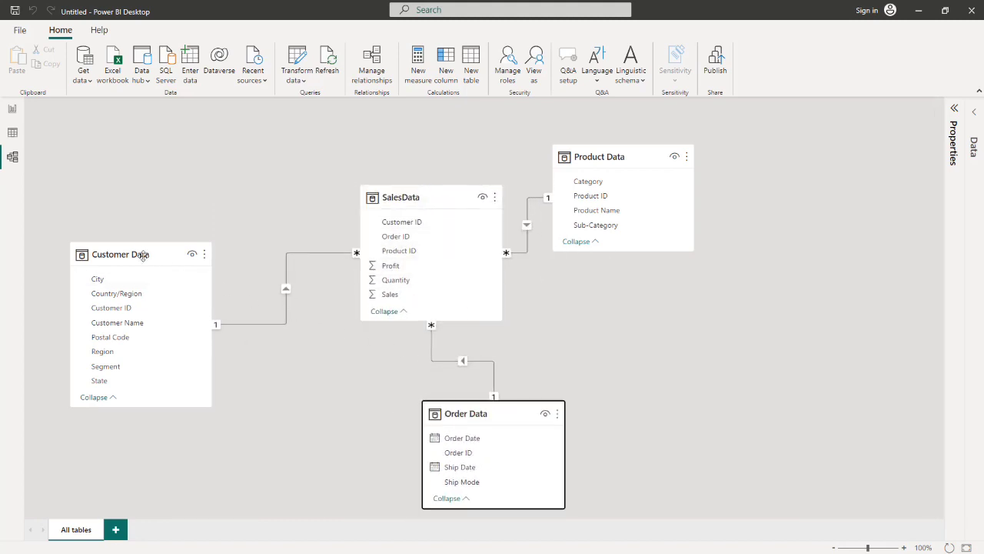
{"action": "left_click_drag", "start_coordinate": [144, 254], "coordinate": [144, 191]}
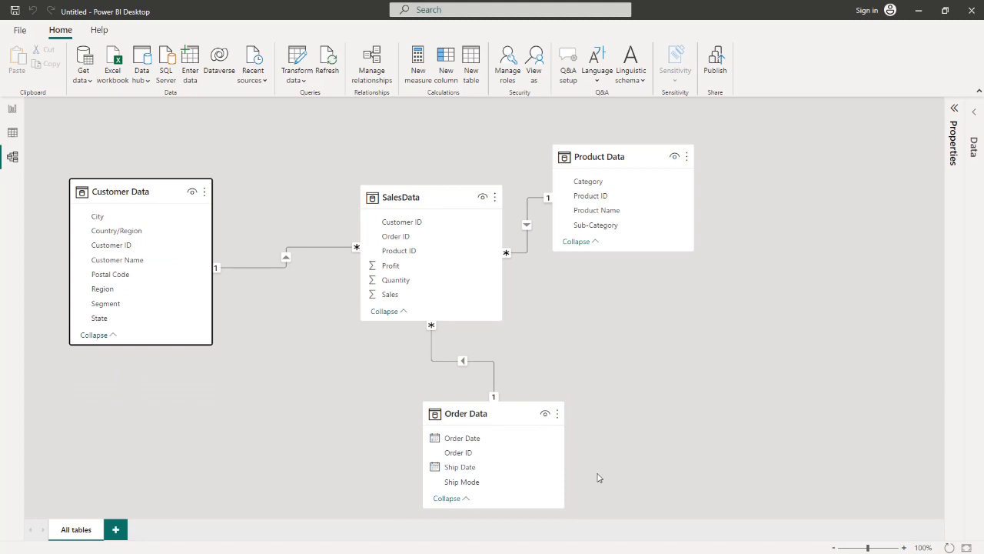
{"action": "left_click", "coordinate": [505, 416]}
{"action": "left_click_drag", "start_coordinate": [505, 416], "coordinate": [485, 393]}
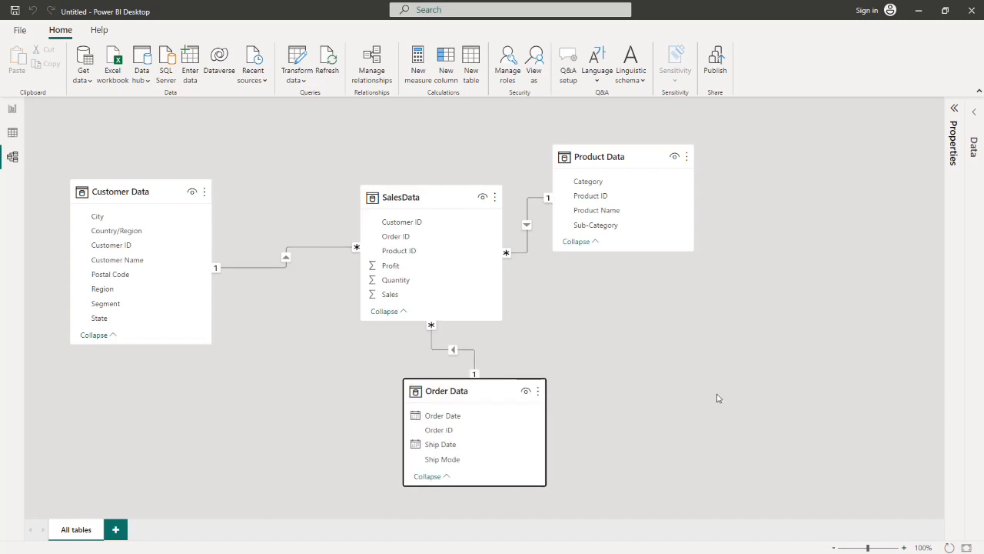
Delete the three relationships linking SalesData to Customer Data, Product Data and Order Data.
{"action": "right_click", "coordinate": [327, 248]}
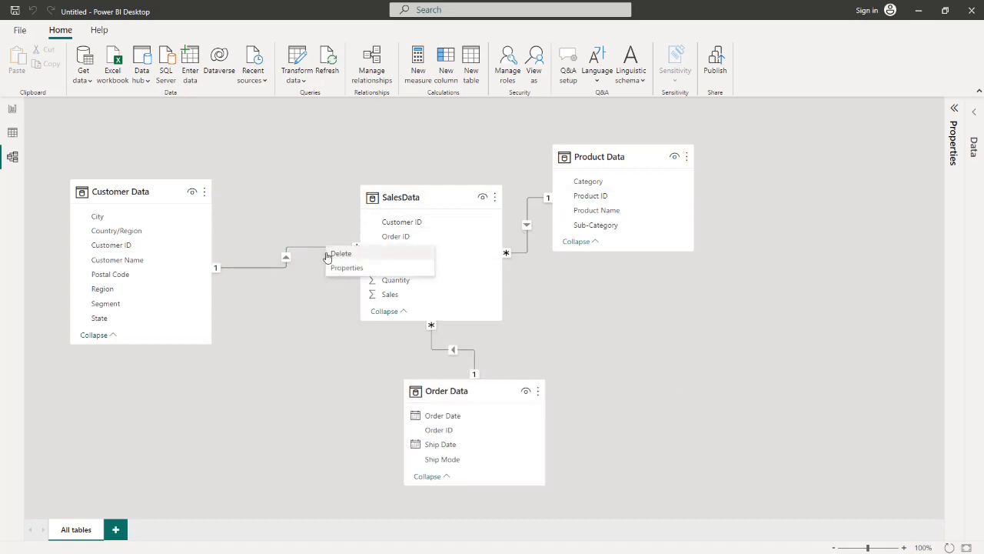
{"action": "left_click", "coordinate": [339, 254]}
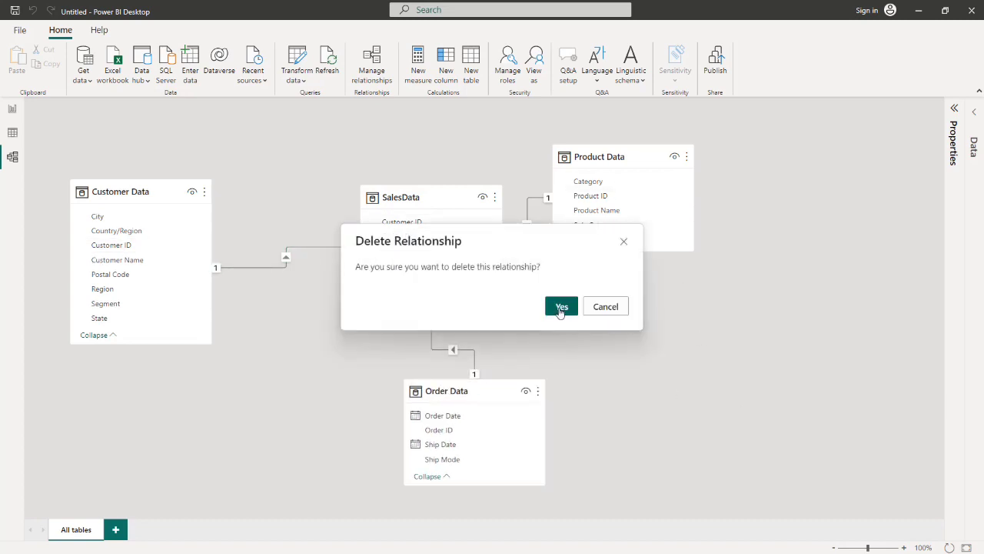
{"action": "left_click", "coordinate": [561, 307]}
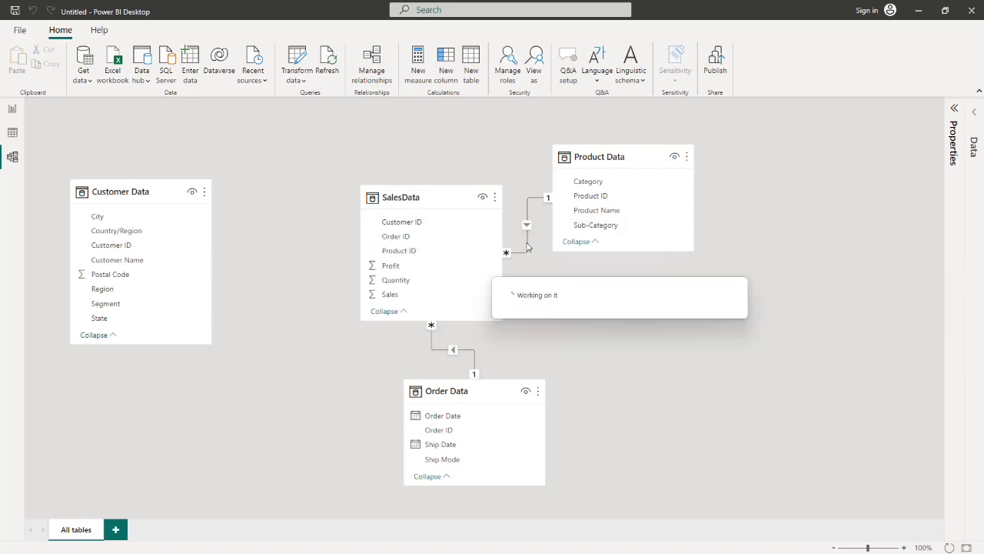
{"action": "right_click", "coordinate": [527, 248]}
{"action": "left_click", "coordinate": [542, 251]}
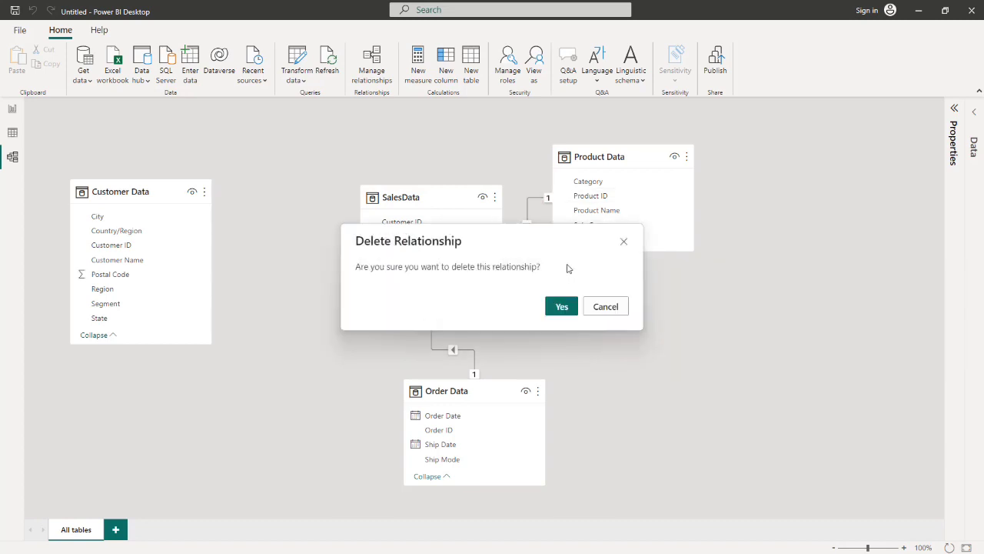
{"action": "left_click", "coordinate": [561, 307]}
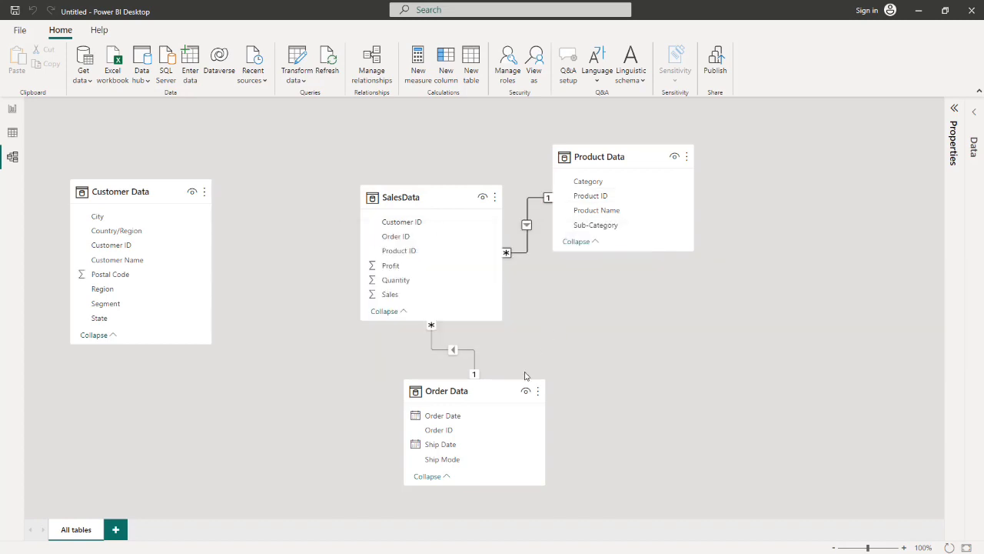
{"action": "right_click", "coordinate": [474, 355]}
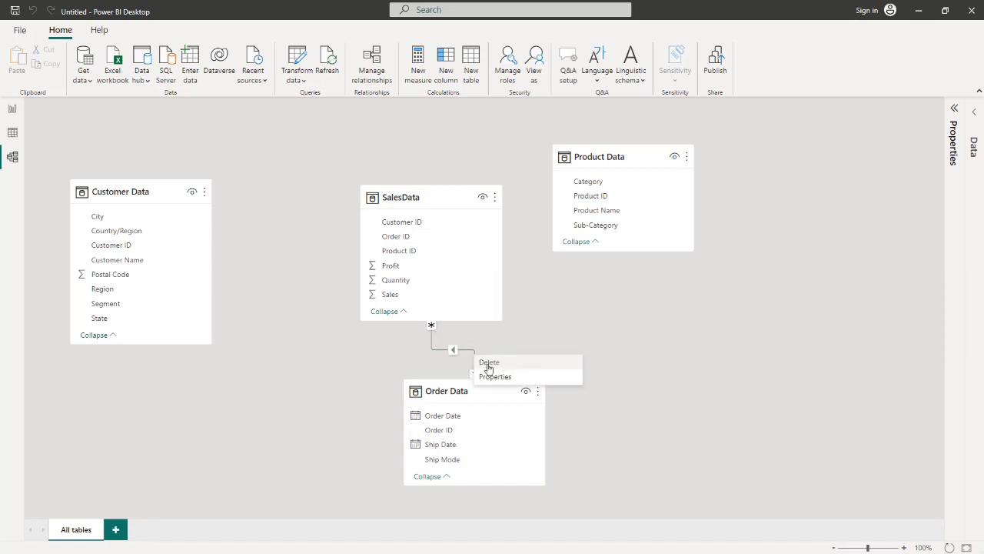
{"action": "left_click", "coordinate": [488, 363]}
{"action": "left_click", "coordinate": [563, 306]}
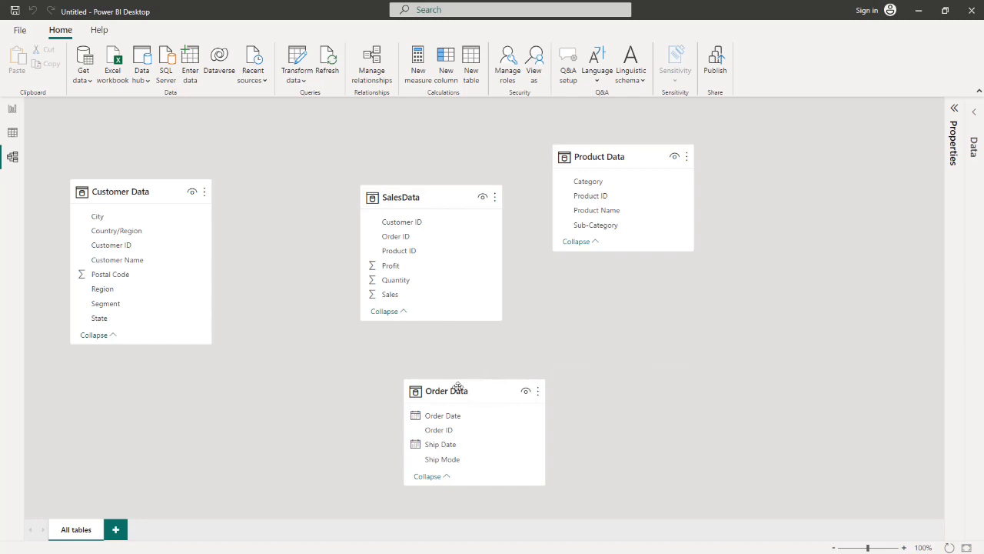
Rearrange the table cards with SalesData in the middle, Customer Data and Product Data on either side and Order Data directly below.
{"action": "left_click_drag", "start_coordinate": [478, 391], "coordinate": [433, 392]}
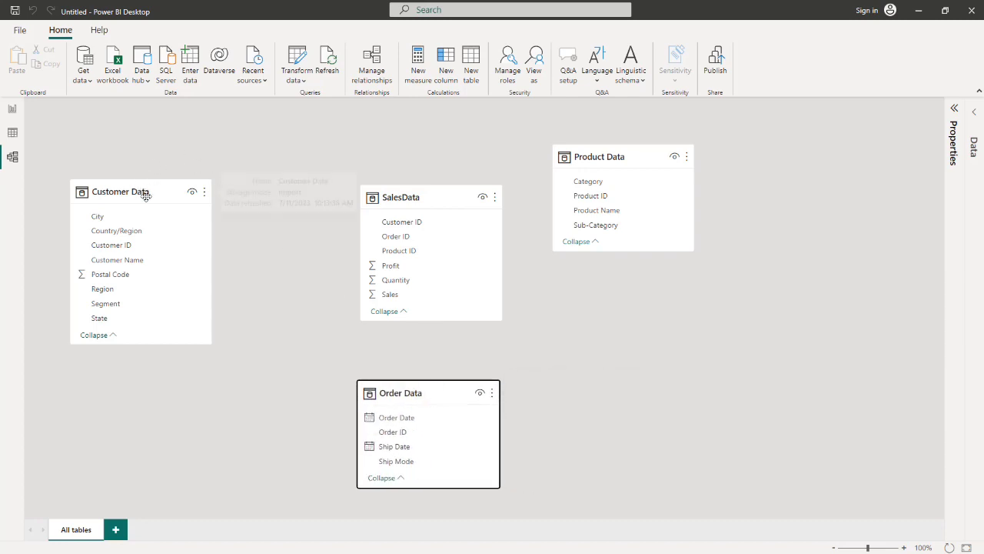
{"action": "left_click_drag", "start_coordinate": [144, 194], "coordinate": [158, 156]}
{"action": "left_click_drag", "start_coordinate": [407, 197], "coordinate": [387, 173]}
{"action": "left_click_drag", "start_coordinate": [412, 302], "coordinate": [411, 311]}
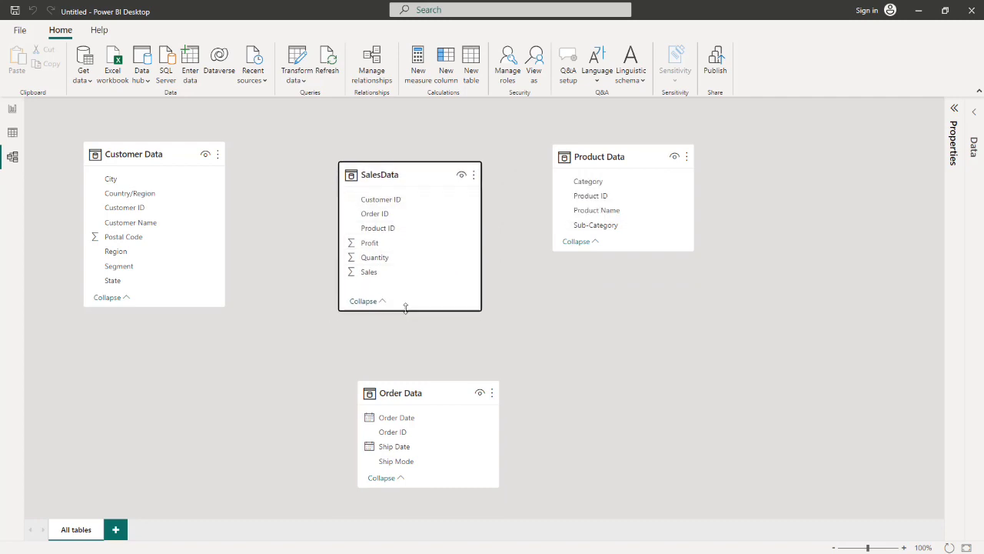
{"action": "left_click_drag", "start_coordinate": [134, 142], "coordinate": [168, 141]}
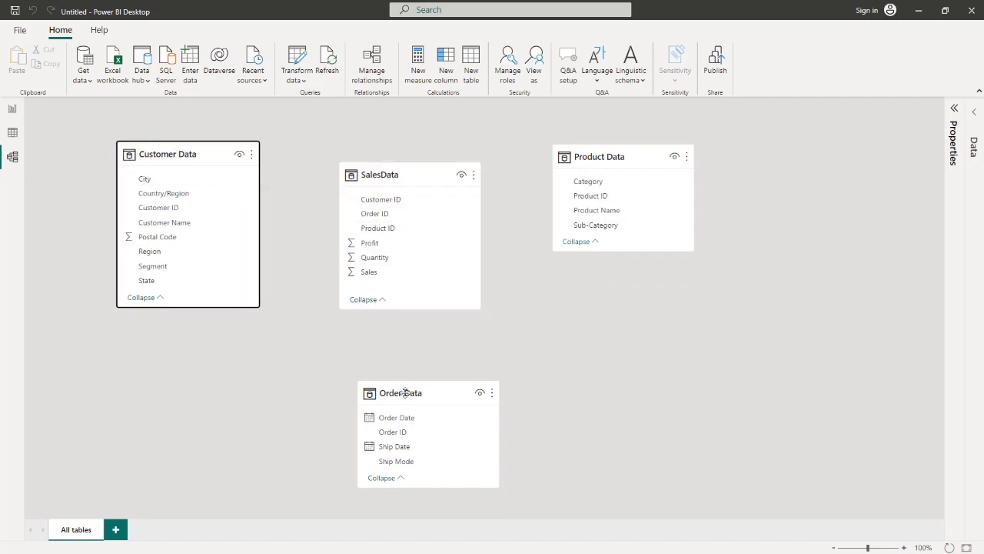
{"action": "left_click_drag", "start_coordinate": [407, 393], "coordinate": [394, 384]}
{"action": "left_click", "coordinate": [615, 156]}
{"action": "mouse_move", "coordinate": [615, 156]}
{"action": "left_mouse_down"}
{"action": "mouse_move", "coordinate": [593, 154]}
{"action": "mouse_move", "coordinate": [616, 156]}
{"action": "left_mouse_up"}
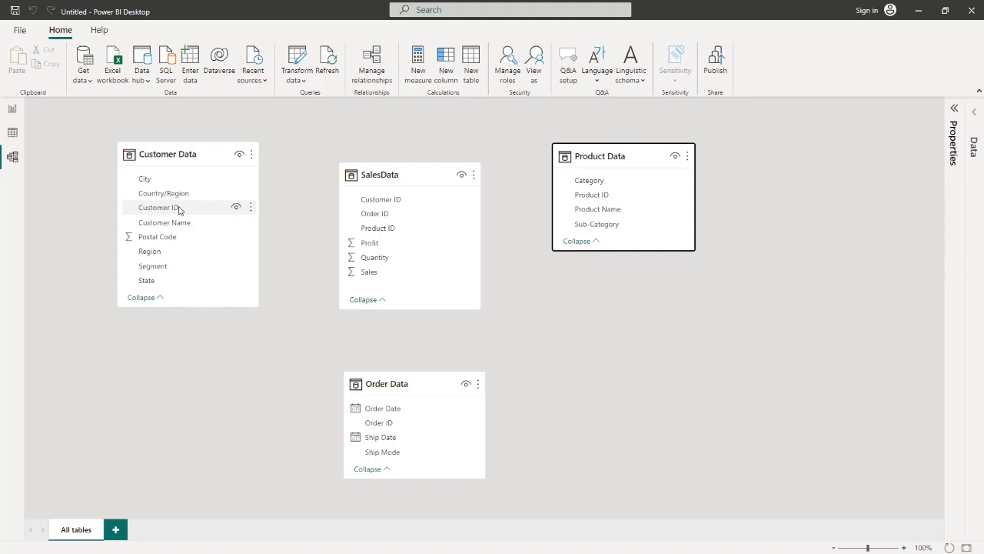
Relate Customer Data to SalesData by Customer ID, and move the Customer Data card farther from SalesData with all its fields showing.
{"action": "left_click_drag", "start_coordinate": [179, 209], "coordinate": [387, 202]}
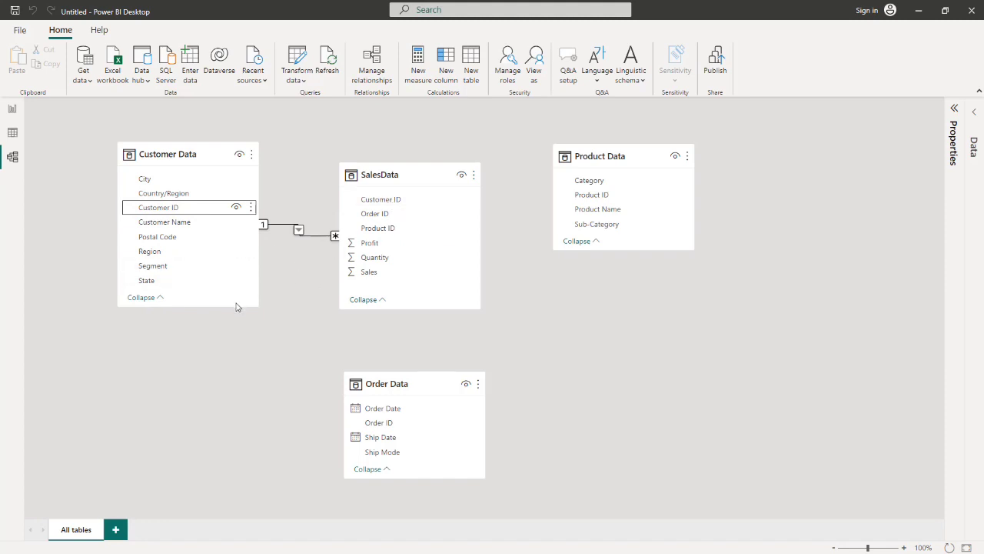
{"action": "left_click_drag", "start_coordinate": [169, 304], "coordinate": [170, 296]}
{"action": "left_click_drag", "start_coordinate": [205, 156], "coordinate": [157, 157]}
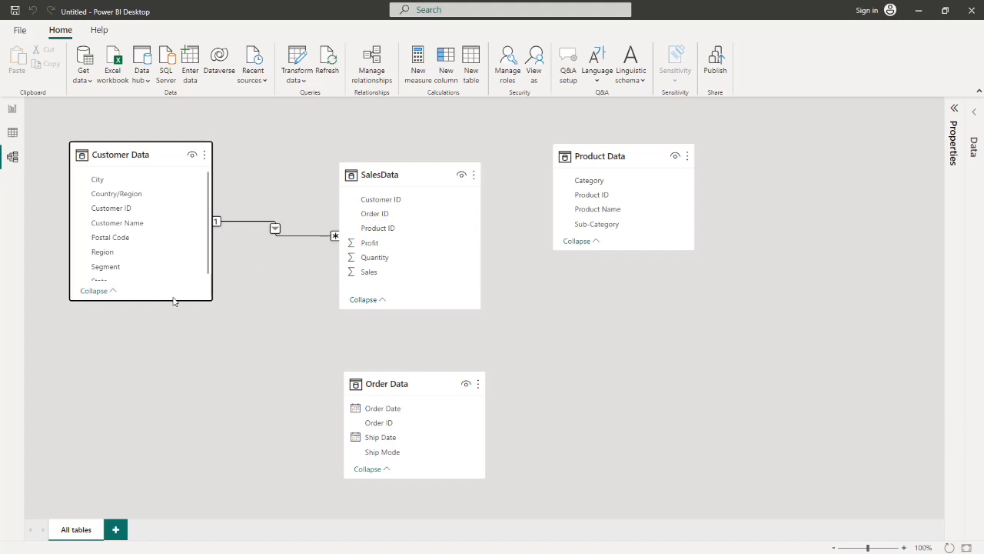
{"action": "left_click_drag", "start_coordinate": [173, 302], "coordinate": [172, 312]}
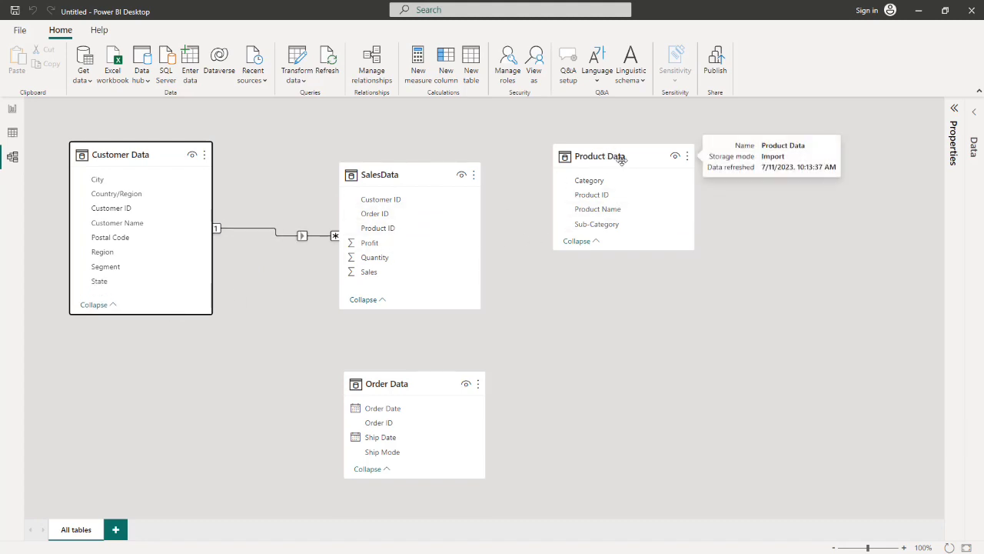
Relate SalesData to Product Data by Product ID and to Order Data by Order ID, with the Order Data card closer below SalesData.
{"action": "left_click_drag", "start_coordinate": [392, 228], "coordinate": [586, 200]}
{"action": "left_click_drag", "start_coordinate": [596, 196], "coordinate": [597, 197]}
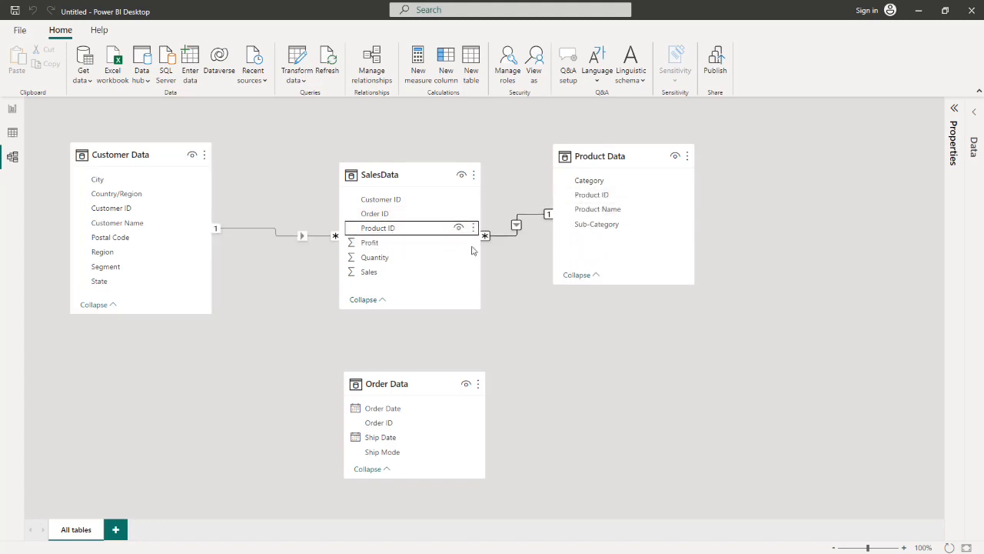
{"action": "left_click_drag", "start_coordinate": [405, 375], "coordinate": [402, 353]}
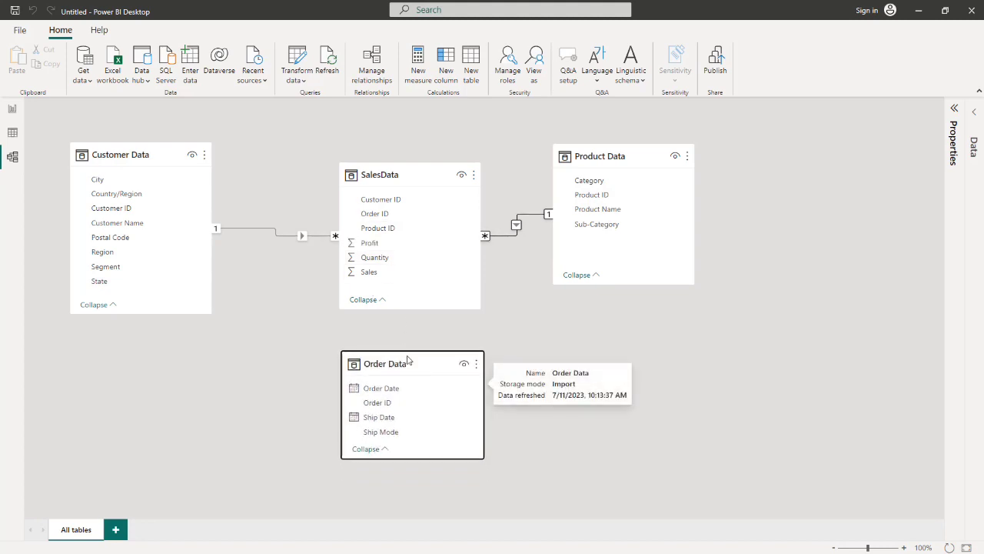
{"action": "left_click_drag", "start_coordinate": [385, 214], "coordinate": [391, 401]}
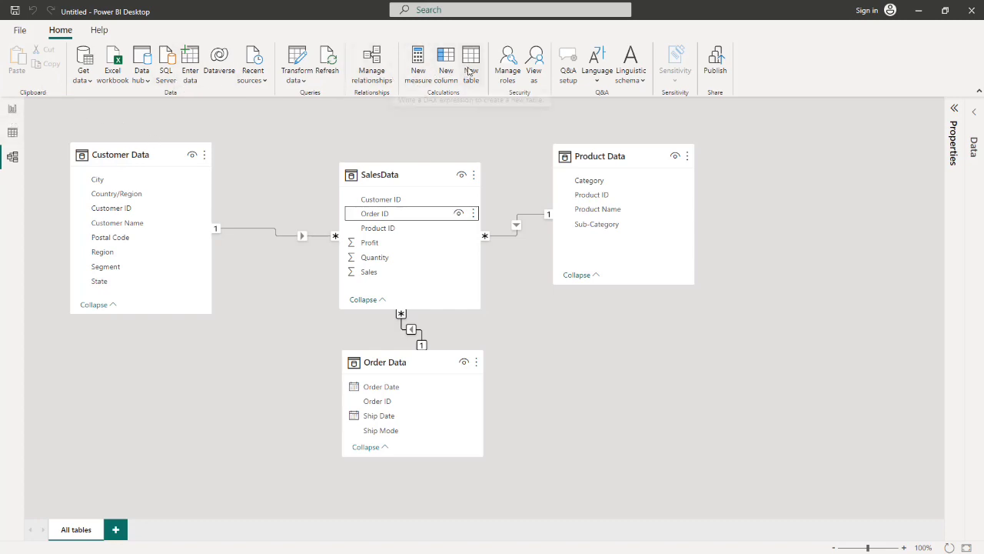
Start a new calculated table in Table view, name it Calendar Table in the formula, and enlarge the formula text.
{"action": "left_click", "coordinate": [13, 132]}
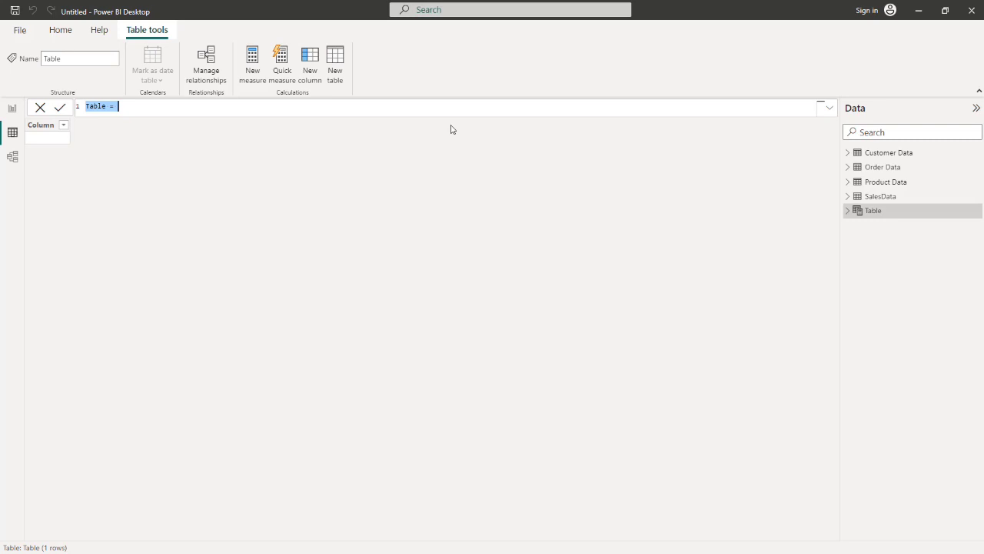
{"action": "key", "text": "BackSpace"}
{"action": "type", "text": "Calendar Table ="}
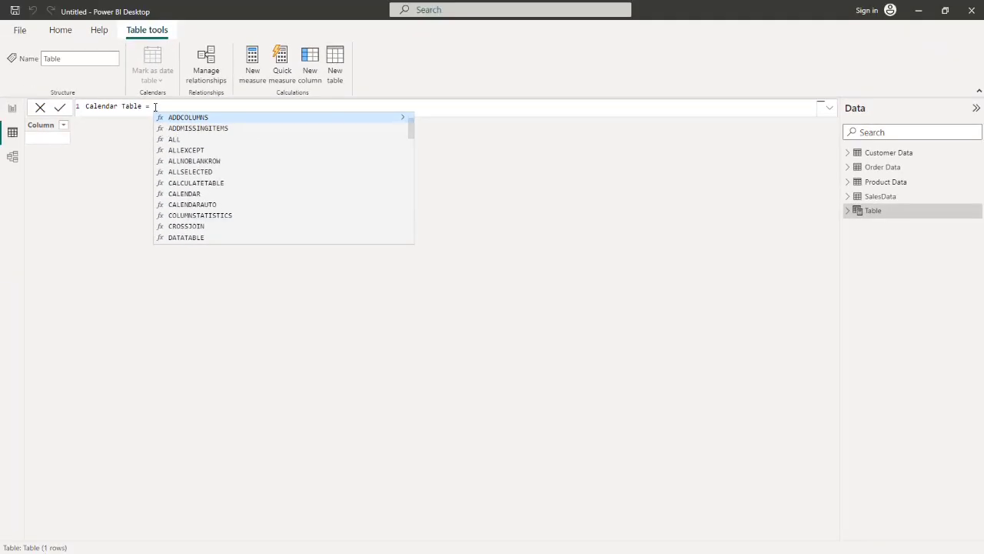
{"action": "key", "text": "BackSpace"}
{"action": "key", "text": "BackSpace"}
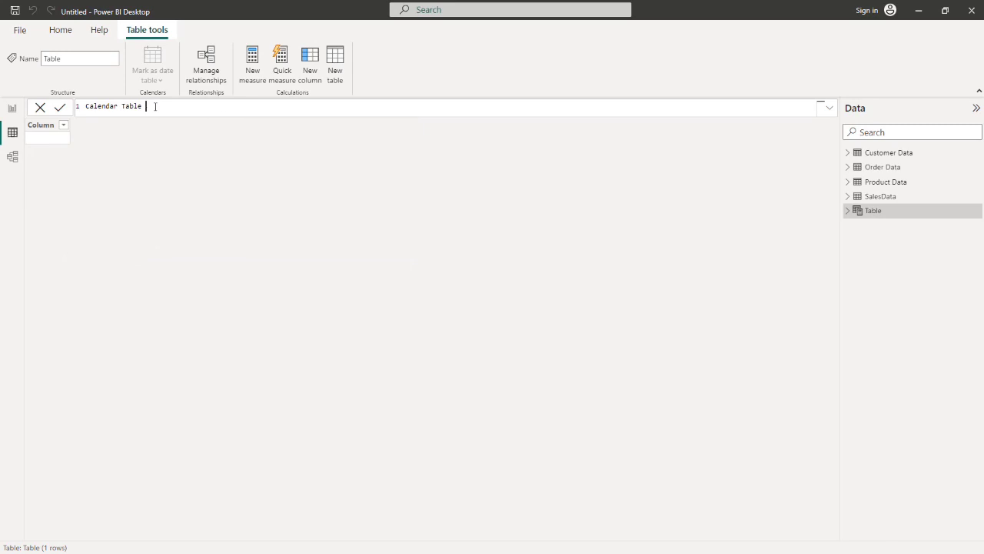
{"action": "scroll", "coordinate": [125, 108], "scroll_direction": "up", "scroll_amount": 3}
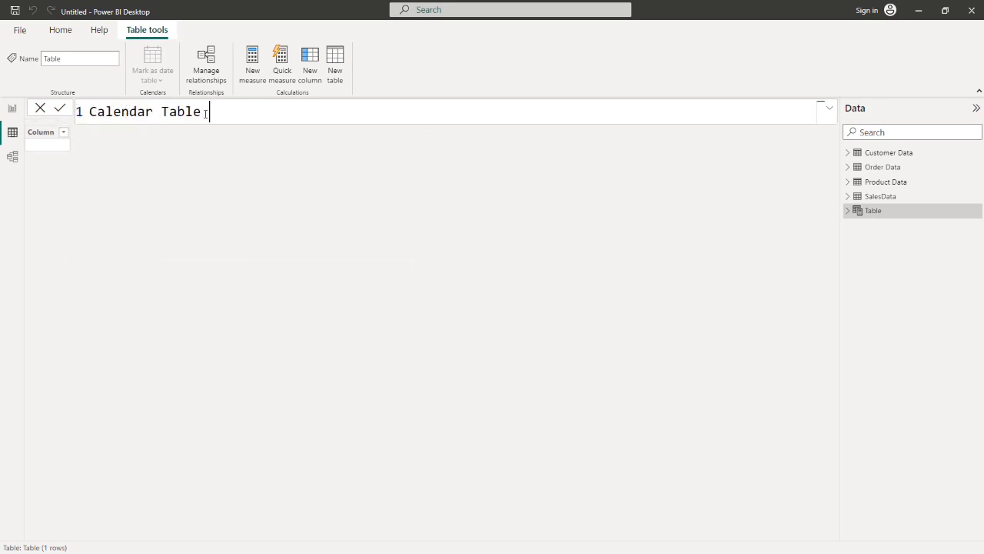
Define Calendar Table with the formula CALENDARAUTO(), leaving the fiscal year end month empty.
{"action": "type", "text": "ca"}
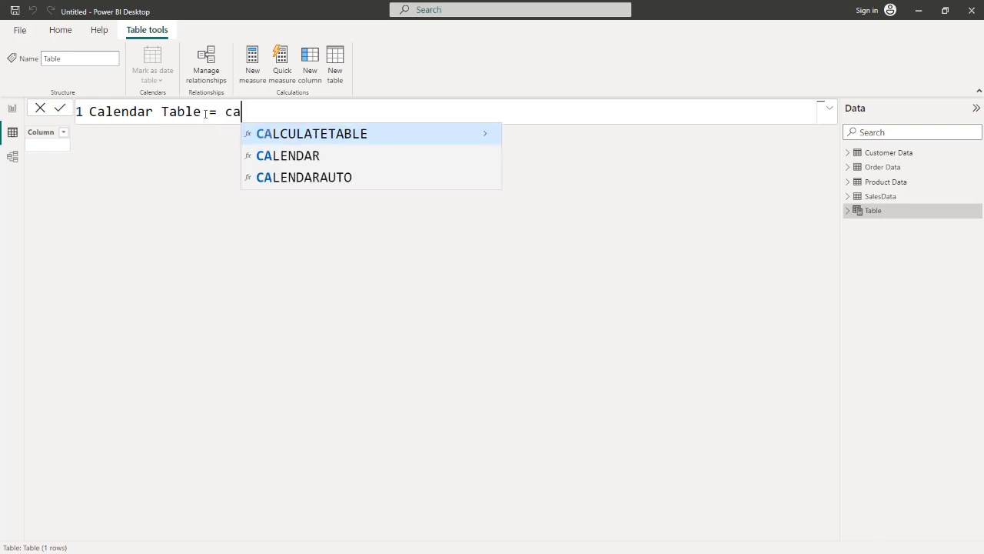
{"action": "type", "text": "len"}
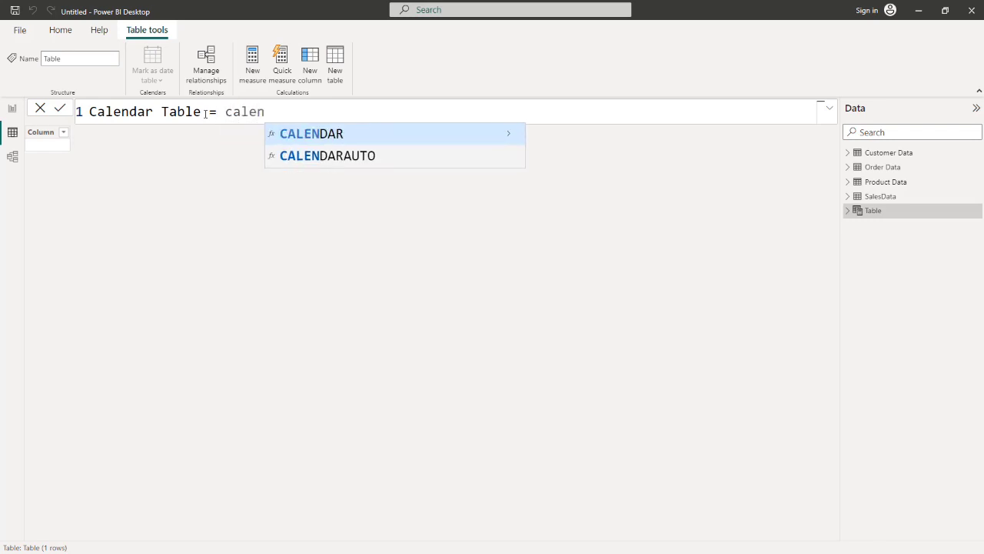
{"action": "key", "text": "Down"}
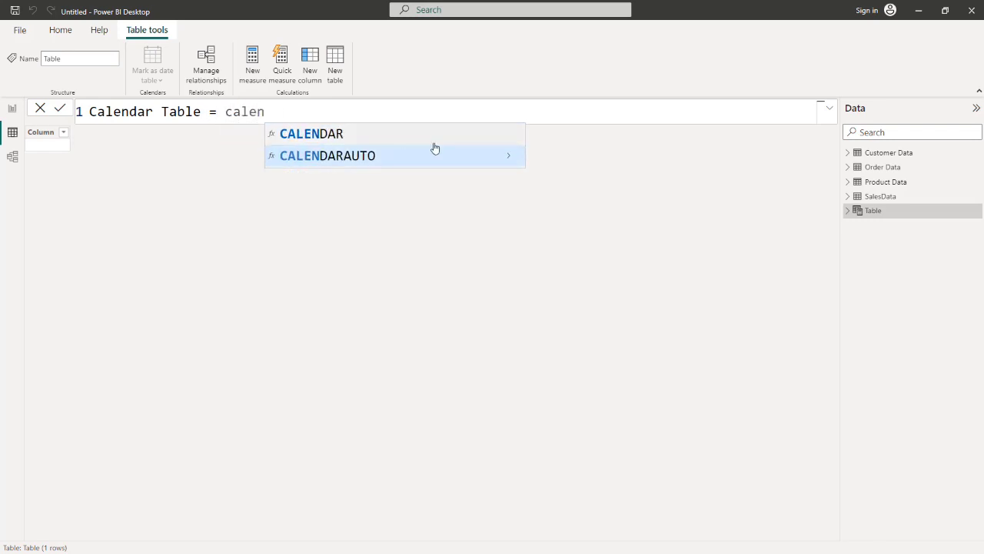
{"action": "left_click", "coordinate": [508, 160]}
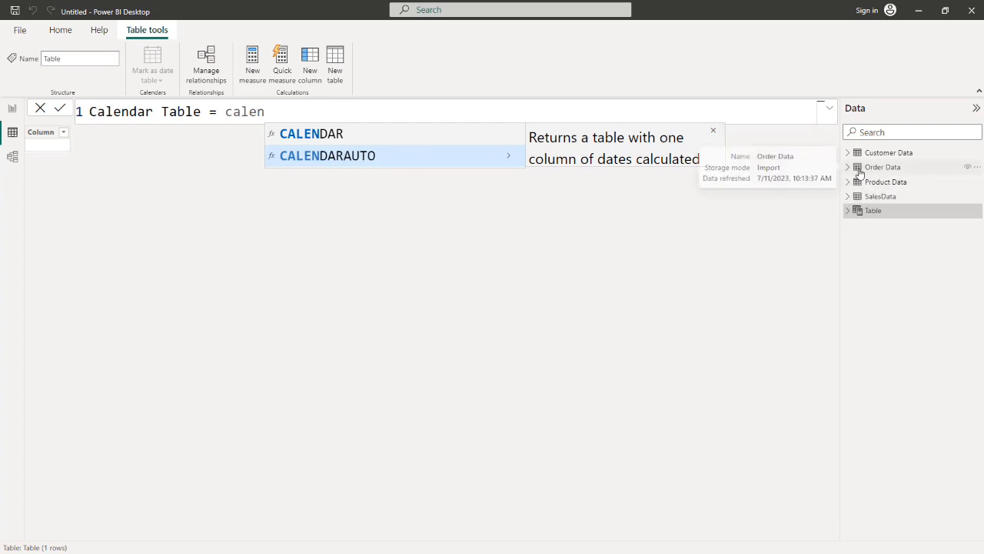
{"action": "left_click", "coordinate": [322, 138]}
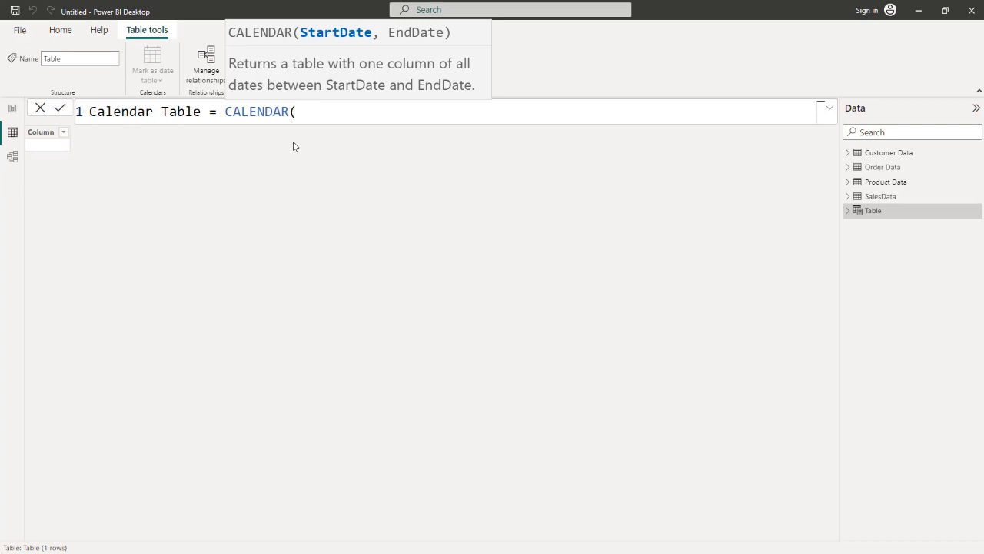
{"action": "key", "text": "BackSpace"}
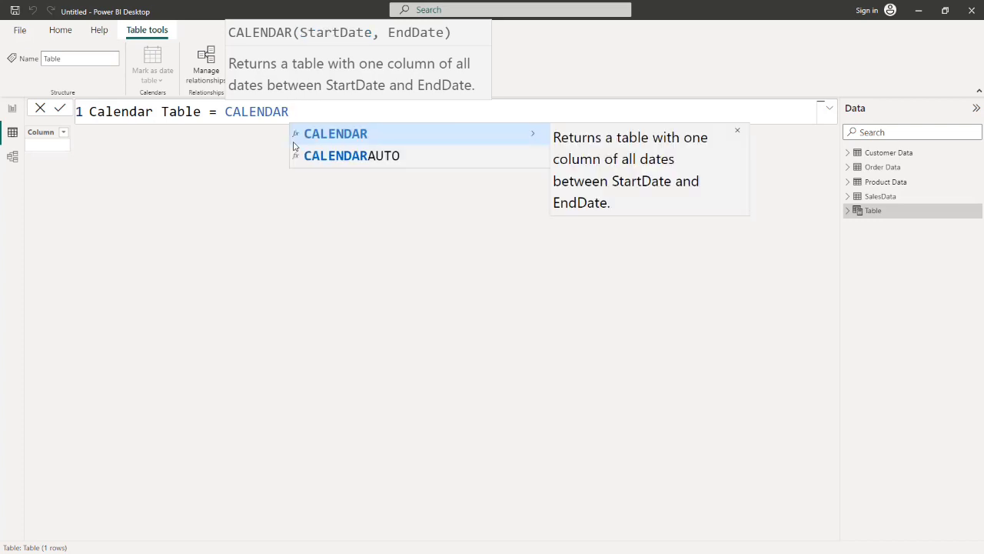
{"action": "left_click", "coordinate": [338, 156]}
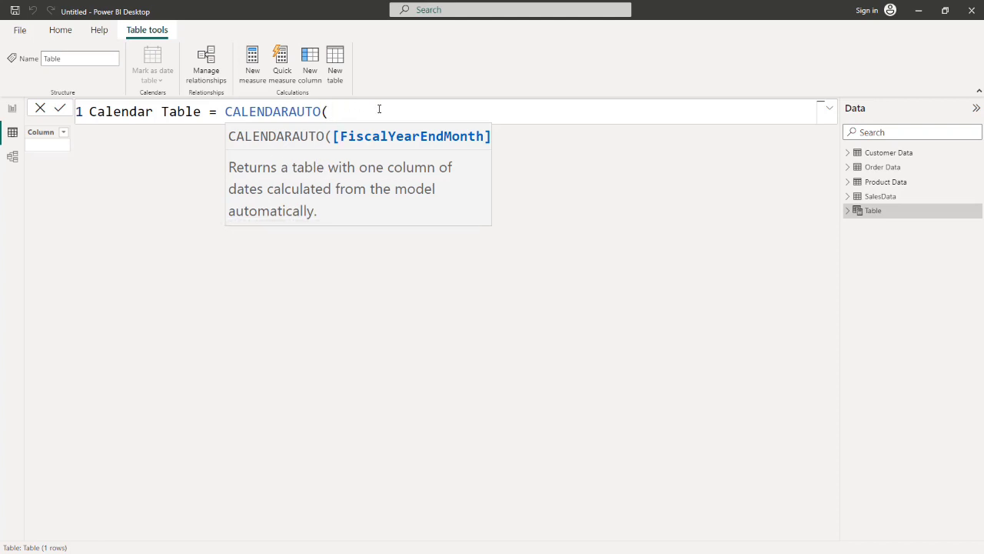
{"action": "type", "text": ")"}
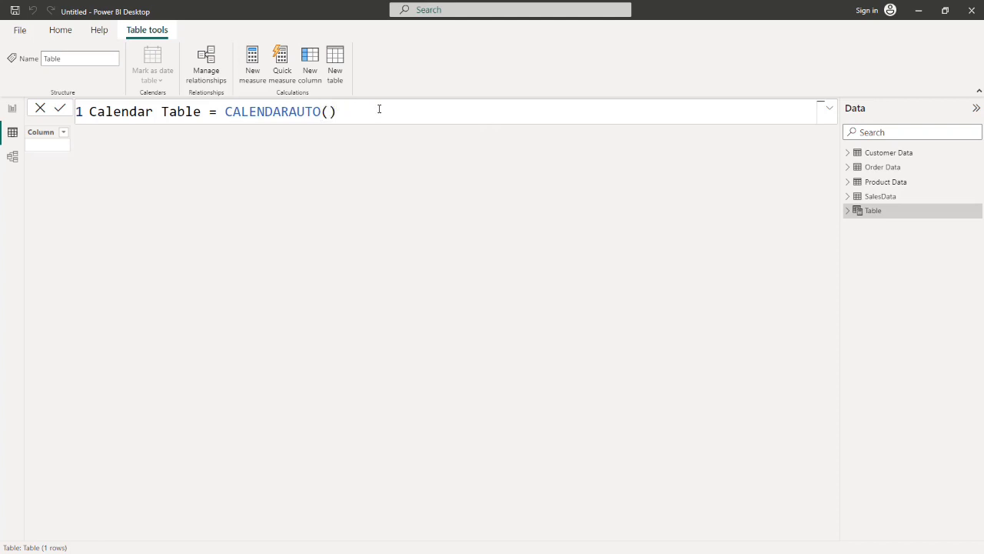
{"action": "key", "text": "Return"}
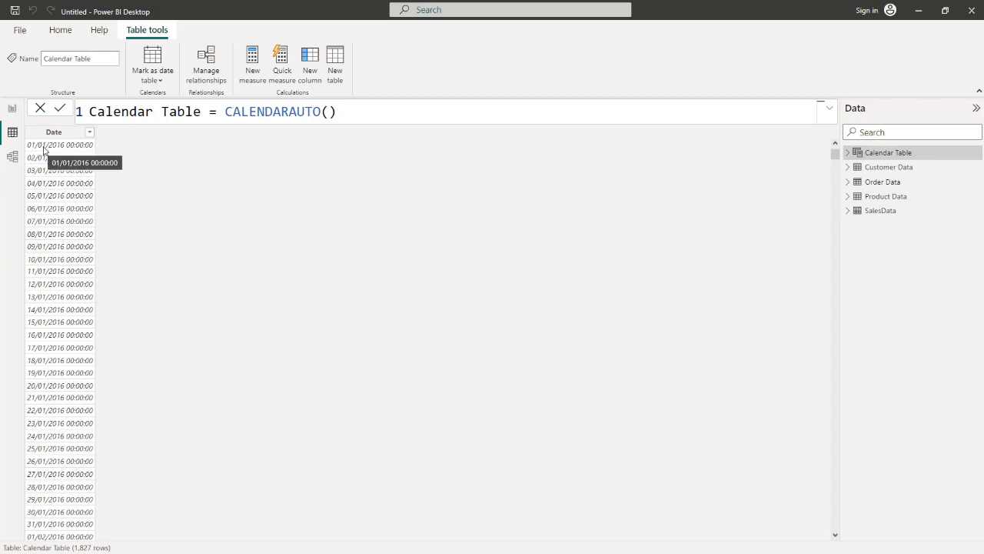
Sort Order Data by Order Date in ascending and finally descending order to check its earliest and latest dates.
{"action": "left_click", "coordinate": [881, 182]}
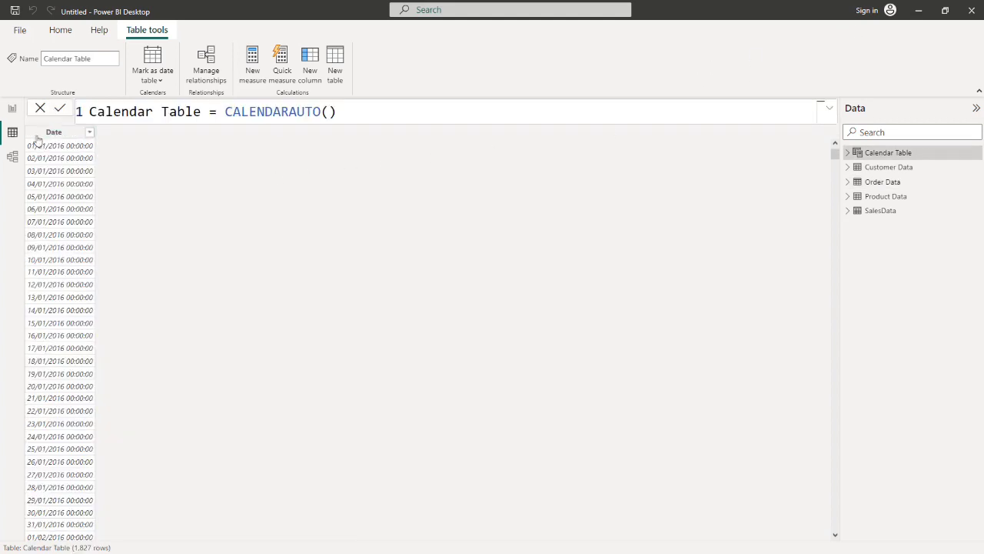
{"action": "left_click", "coordinate": [878, 183]}
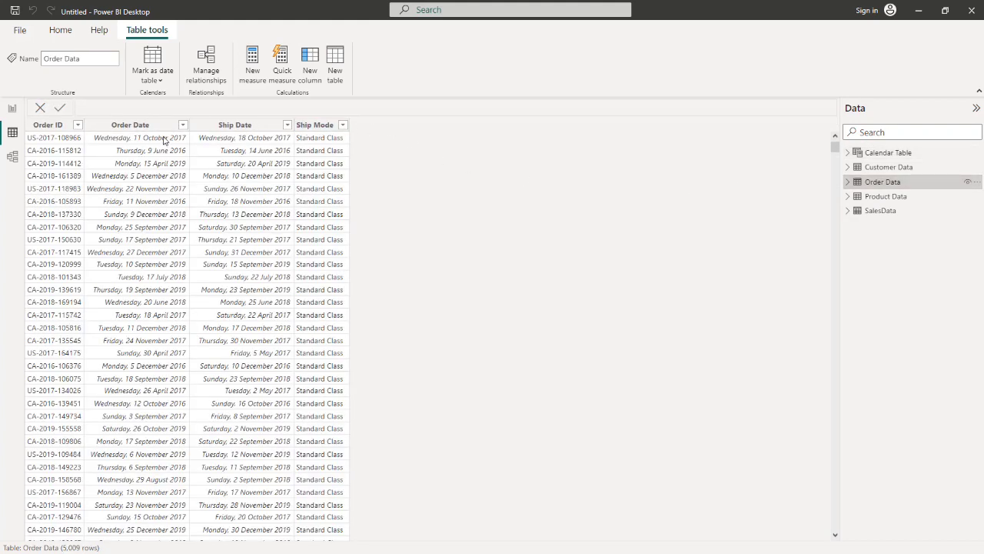
{"action": "left_click", "coordinate": [183, 125]}
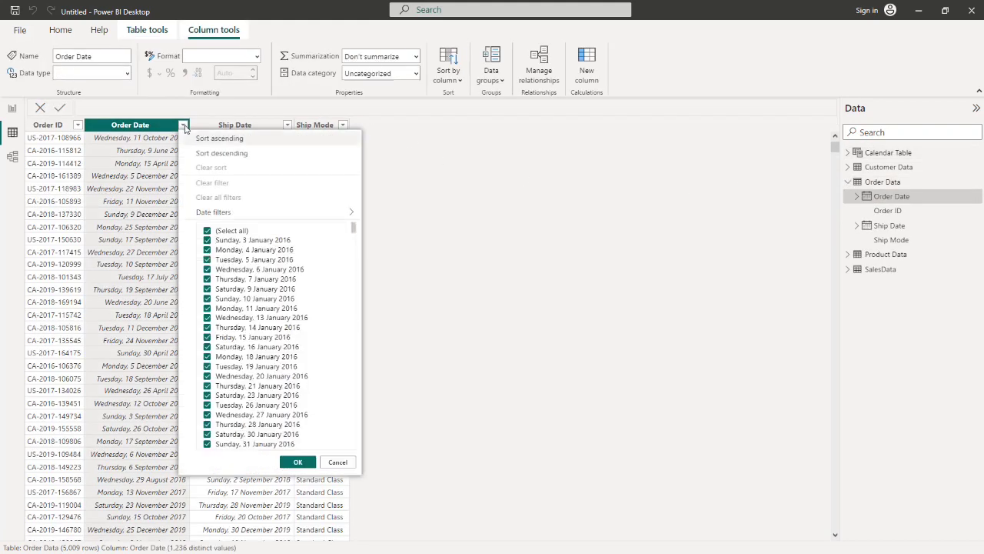
{"action": "left_click", "coordinate": [220, 139]}
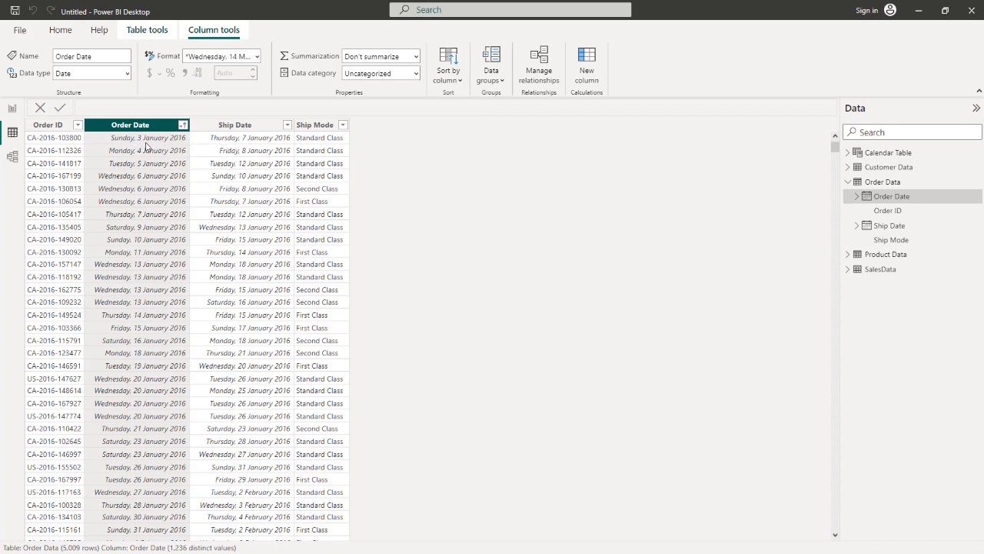
{"action": "left_click", "coordinate": [184, 125]}
{"action": "left_click", "coordinate": [202, 153]}
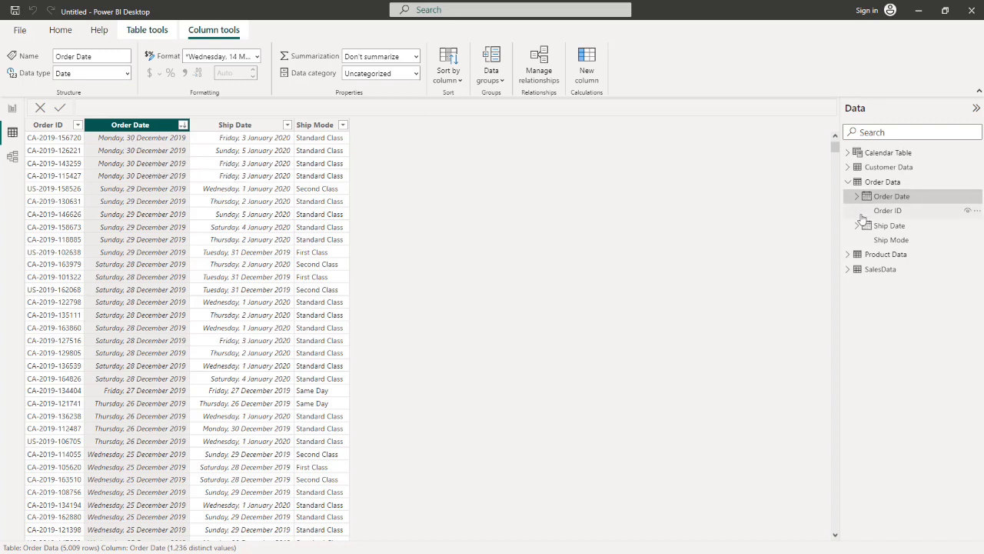
Format the Date column of Calendar Table as Long Date (*Wednesday, 14 March 2001).
{"action": "left_click", "coordinate": [847, 182]}
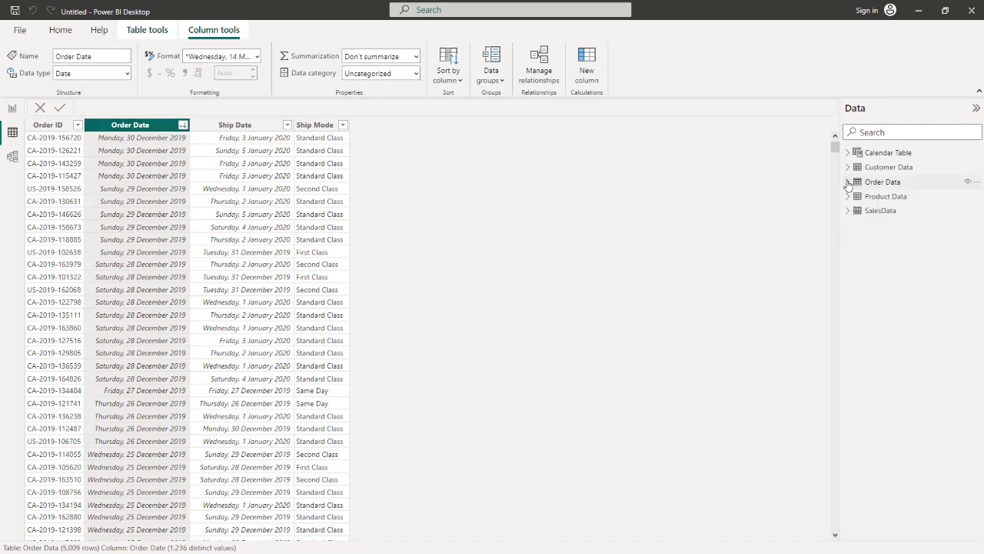
{"action": "left_click", "coordinate": [876, 152]}
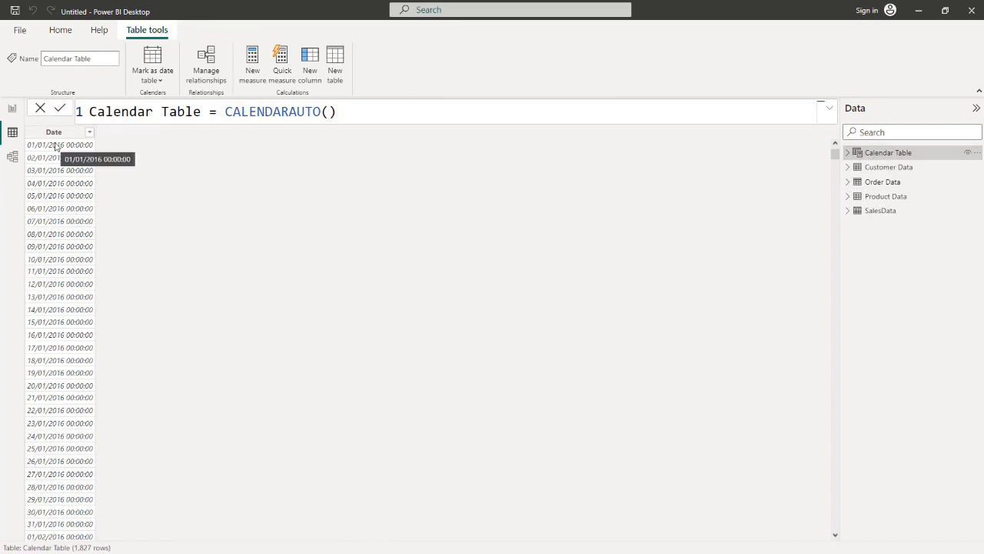
{"action": "left_click", "coordinate": [63, 153]}
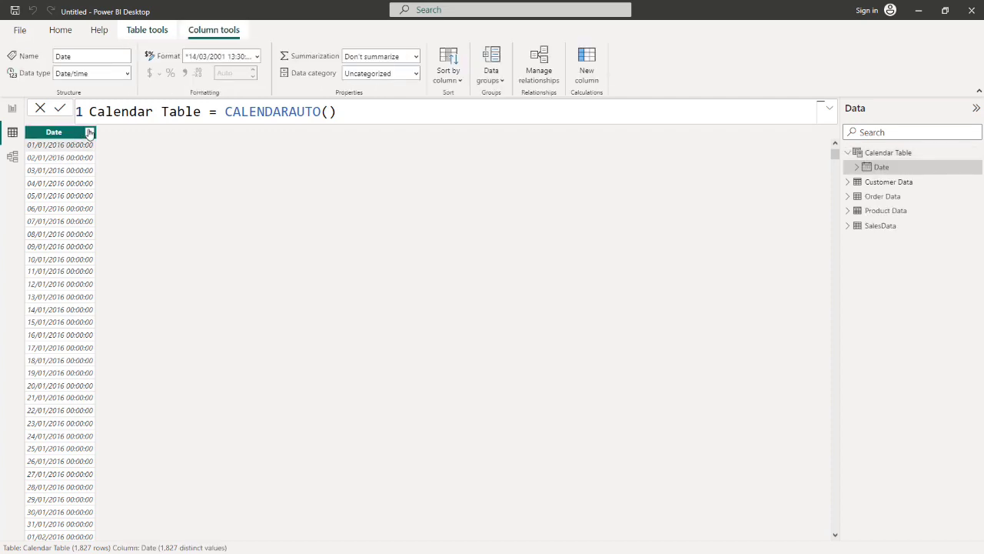
{"action": "left_click", "coordinate": [254, 58]}
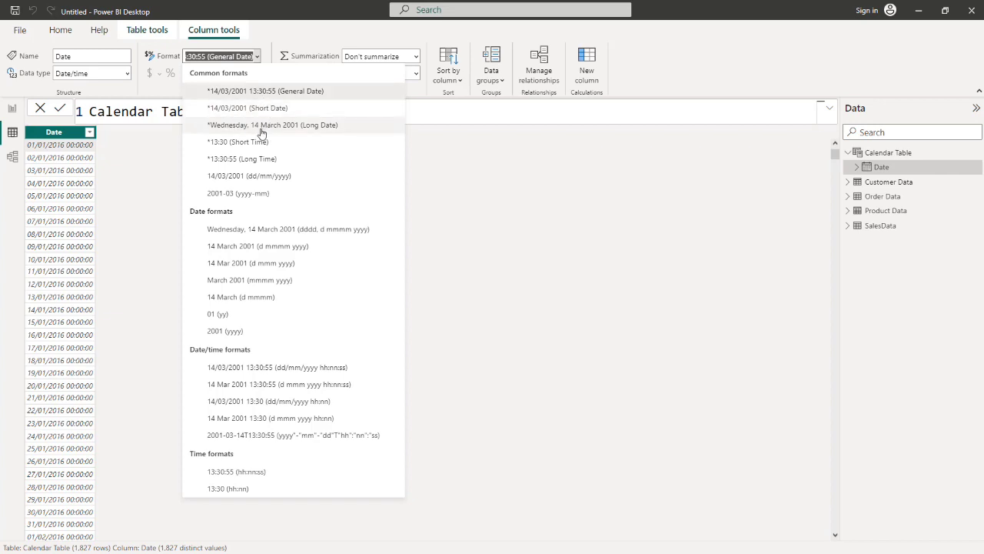
{"action": "left_click", "coordinate": [261, 125]}
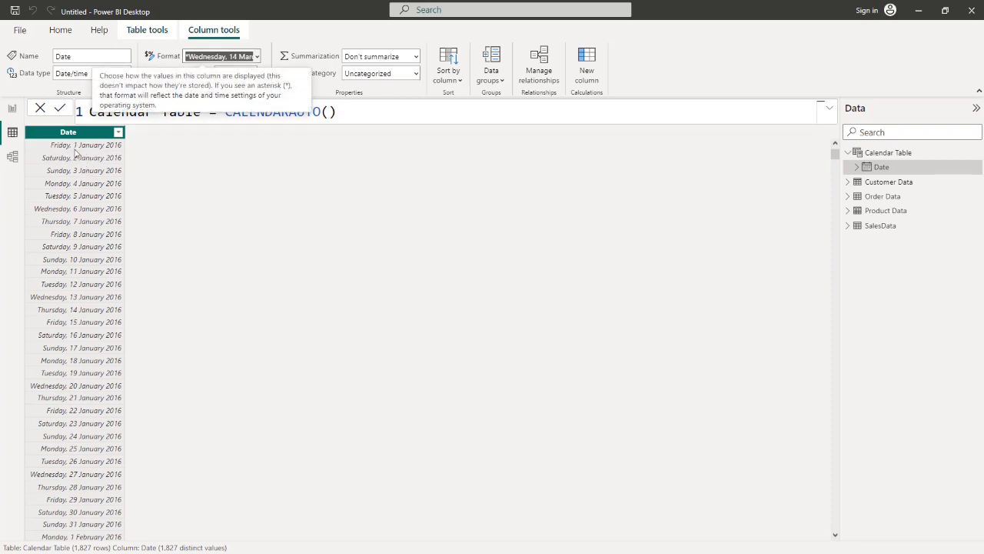
Sort Calendar Table by Date in descending and finally ascending order to check its latest and earliest dates.
{"action": "left_click", "coordinate": [120, 134]}
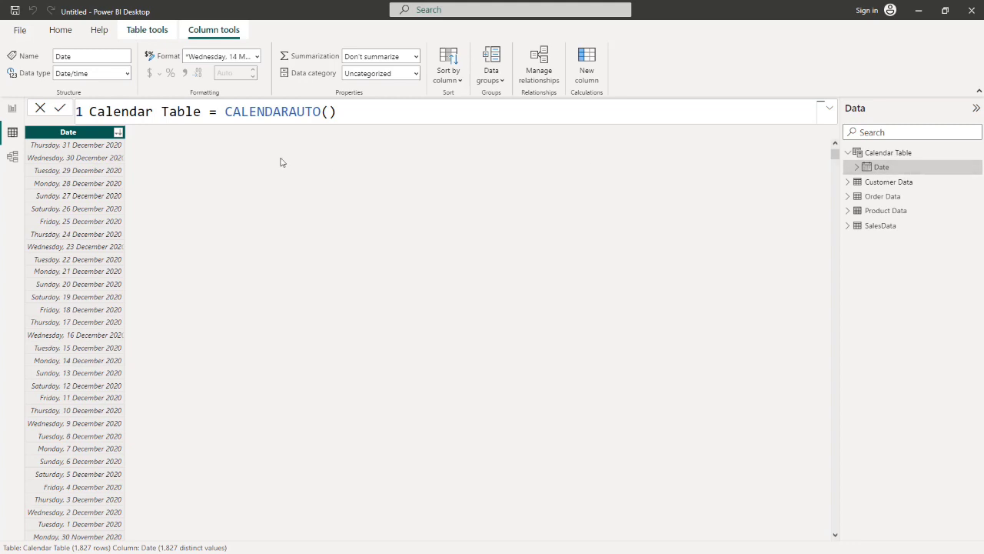
{"action": "left_click", "coordinate": [117, 133]}
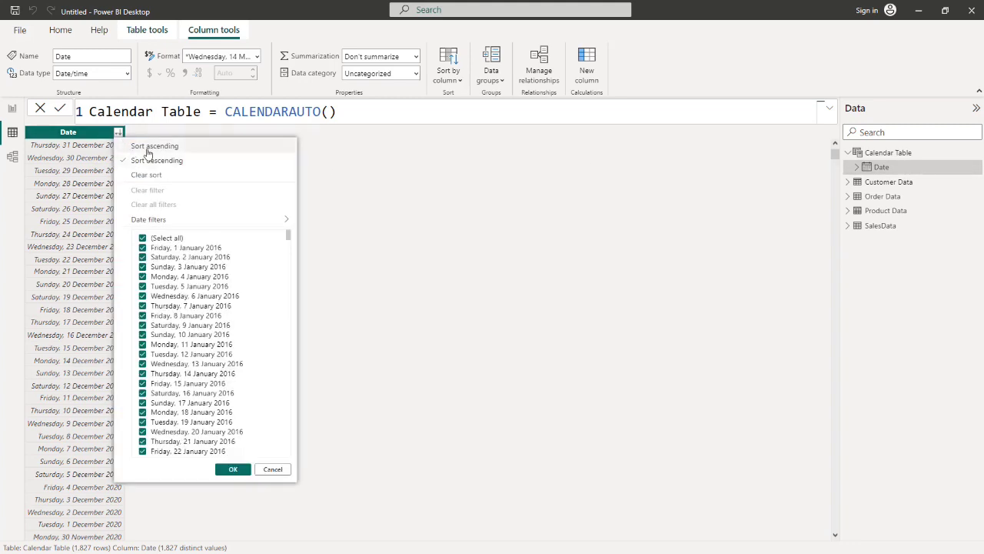
{"action": "mouse_move", "coordinate": [164, 221]}
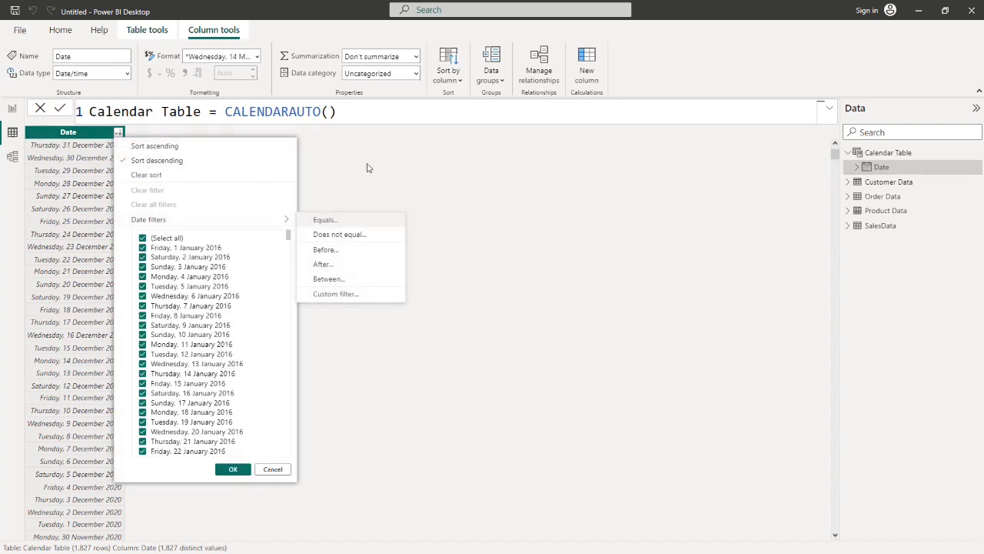
{"action": "key", "text": "Escape"}
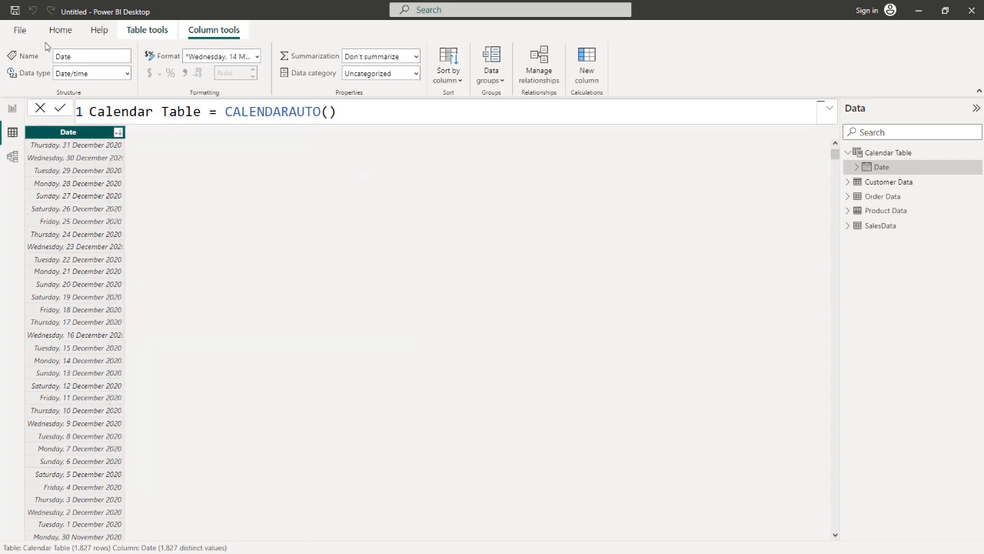
{"action": "left_click", "coordinate": [118, 133]}
{"action": "left_click", "coordinate": [140, 146]}
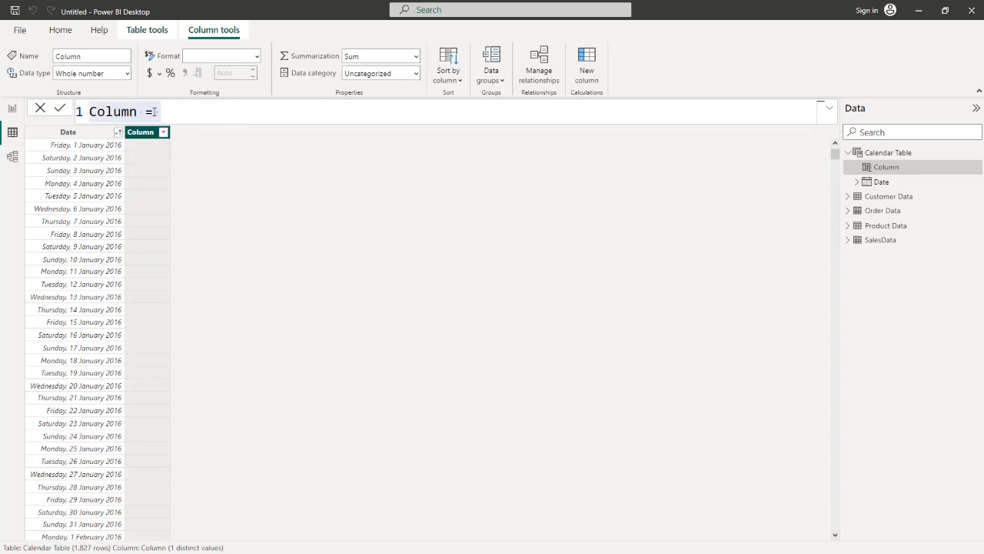
Add a calculated column to Calendar Table with the formula Year = 'Calendar Table'[Date].[Year].
{"action": "left_click", "coordinate": [154, 112]}
{"action": "key", "text": "BackSpace"}
{"action": "key", "text": "BackSpace"}
{"action": "key", "text": "BackSpace"}
{"action": "key", "text": "BackSpace"}
{"action": "key", "text": "BackSpace"}
{"action": "key", "text": "BackSpace"}
{"action": "key", "text": "BackSpace"}
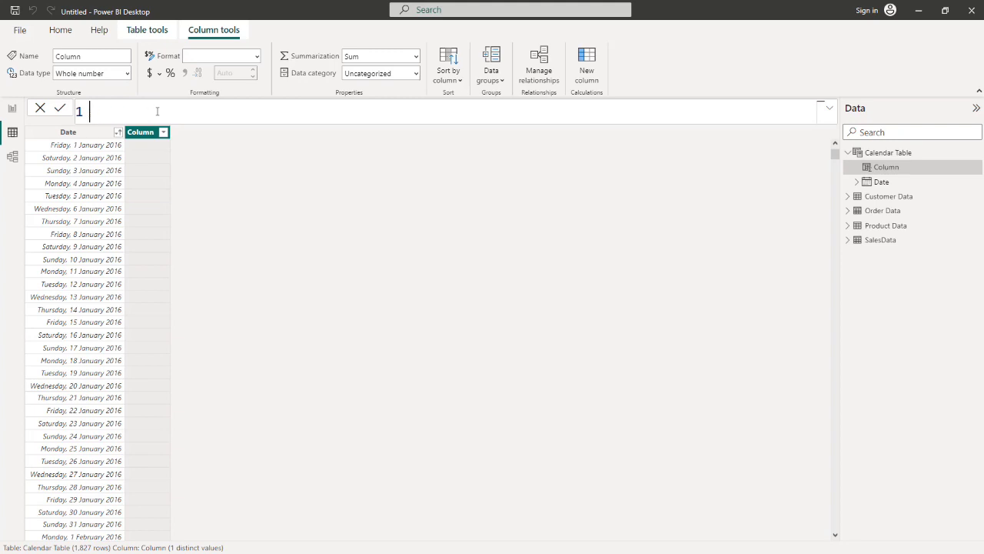
{"action": "type", "text": "1 Year = calendar"}
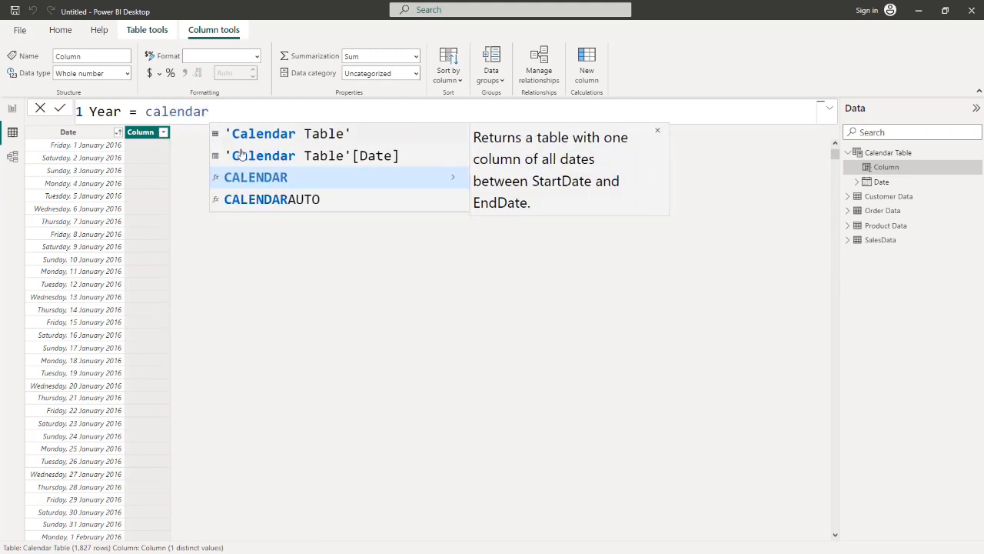
{"action": "left_click", "coordinate": [241, 154]}
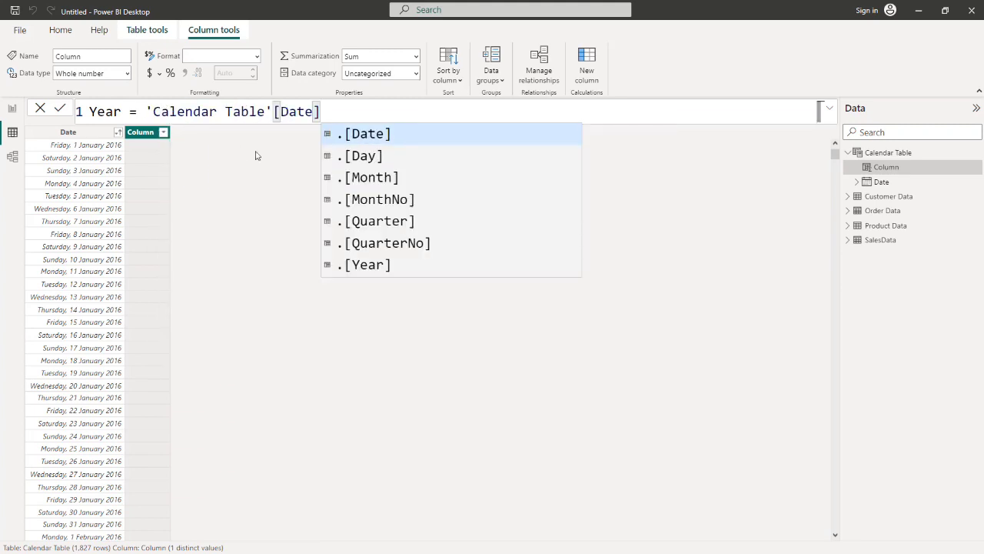
{"action": "left_click", "coordinate": [355, 264]}
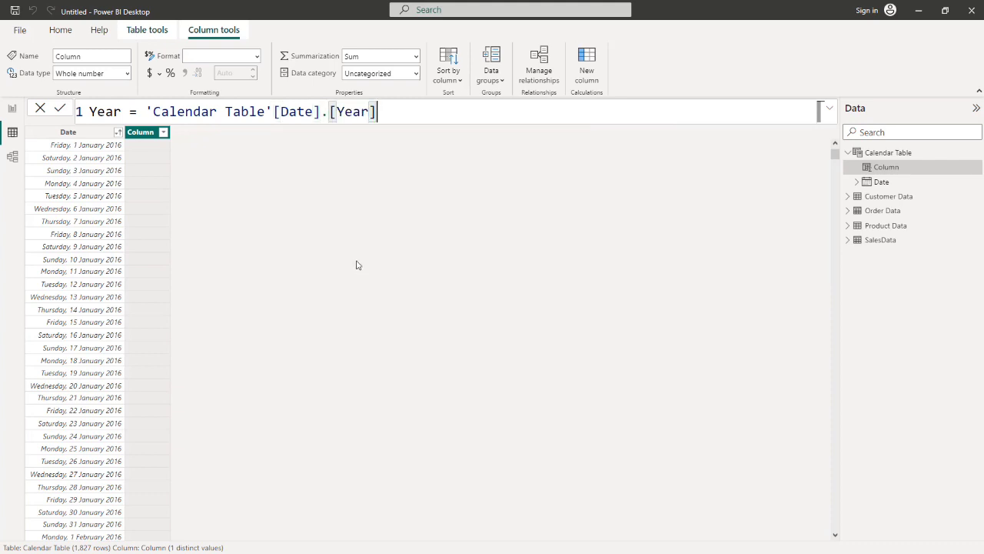
{"action": "key", "text": "Return"}
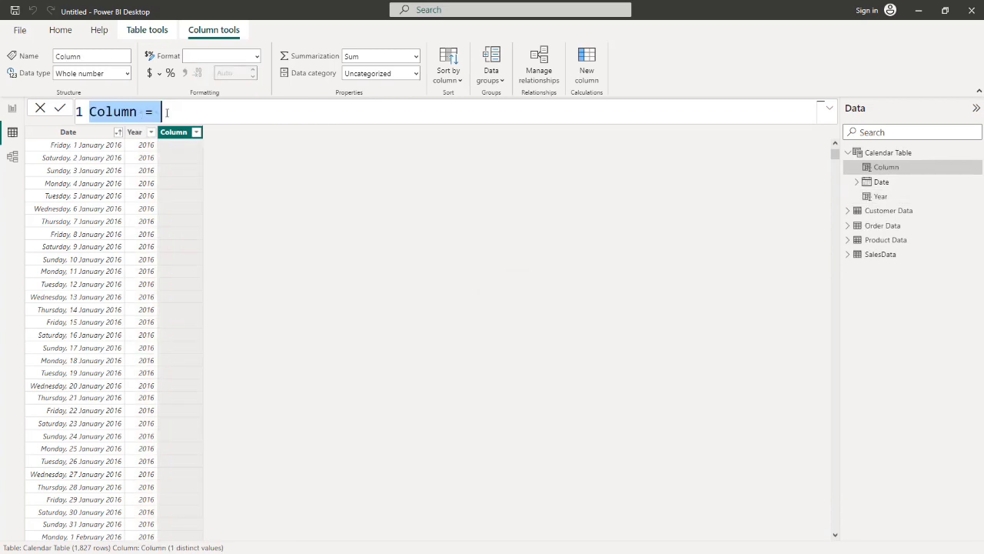
Add a calculated column to Calendar Table with the formula Quarters = 'Calendar Table'[Date].[Quarter].
{"action": "key", "text": "BackSpace"}
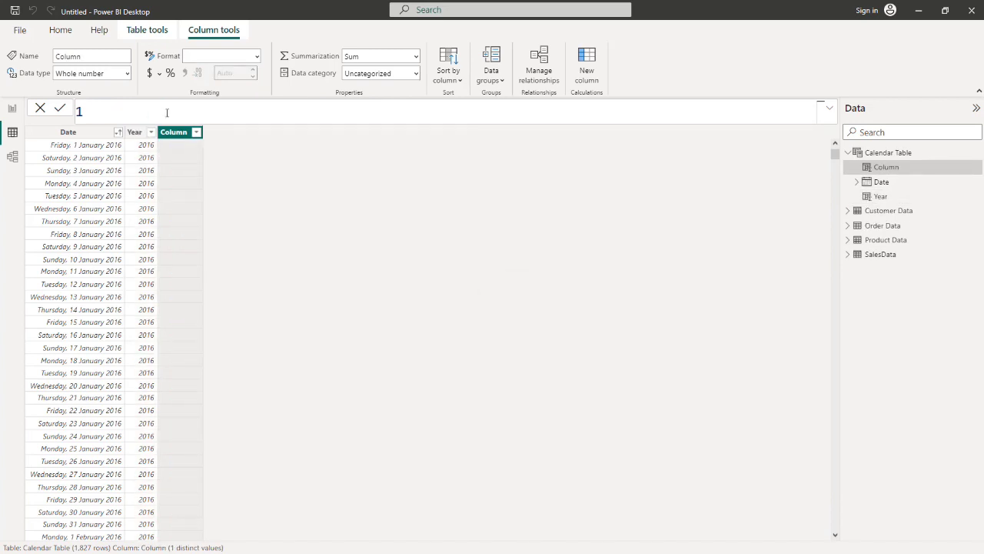
{"action": "type", "text": "Quarters = cal"}
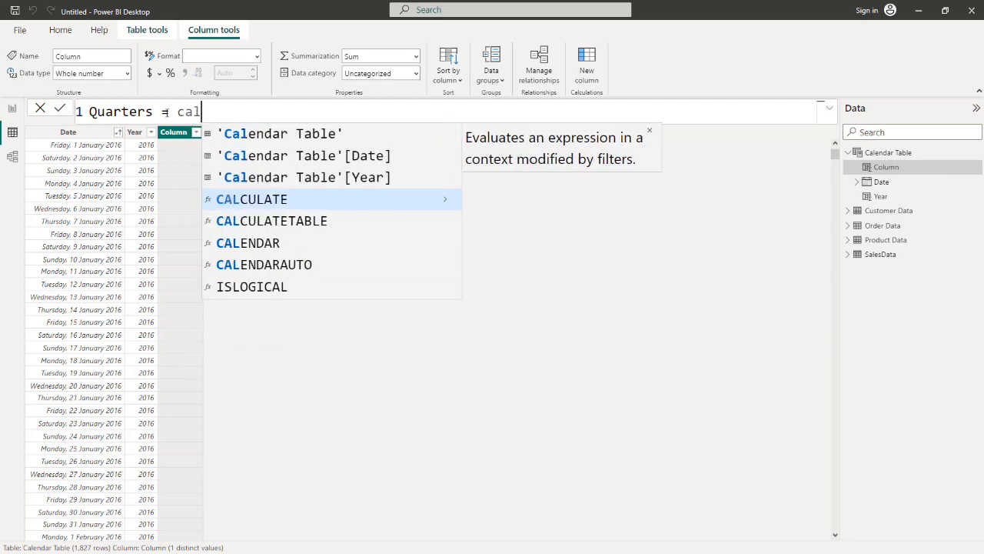
{"action": "left_click", "coordinate": [329, 156]}
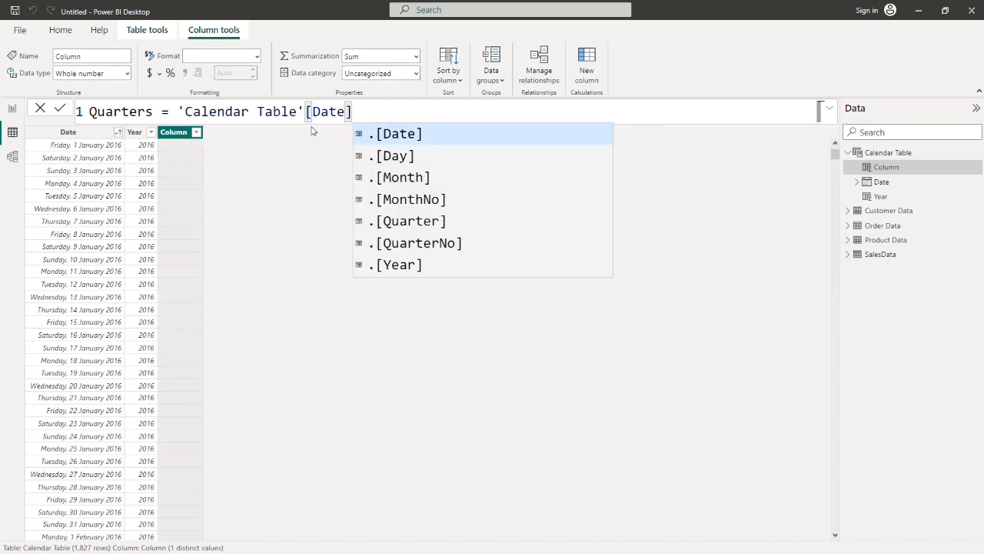
{"action": "left_click", "coordinate": [412, 221]}
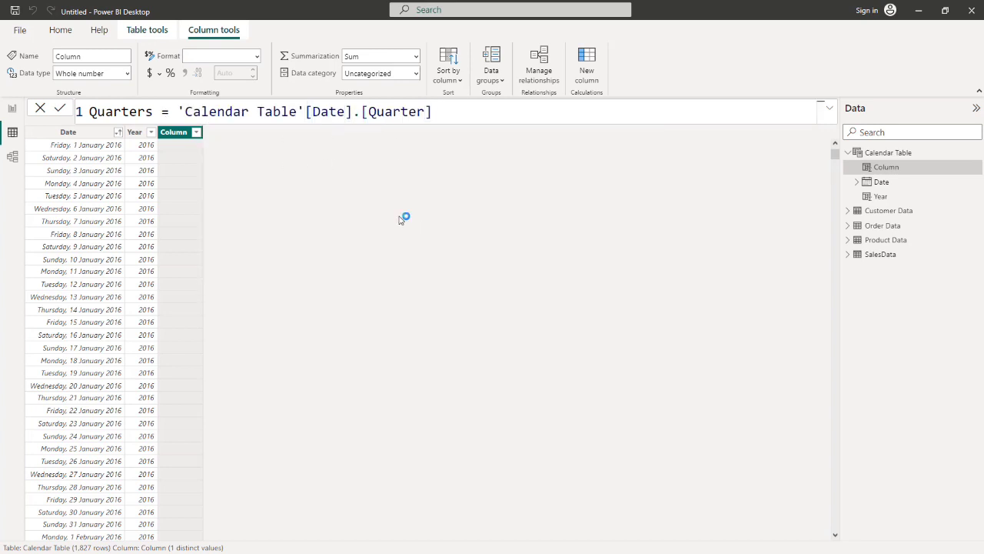
{"action": "key", "text": "Return"}
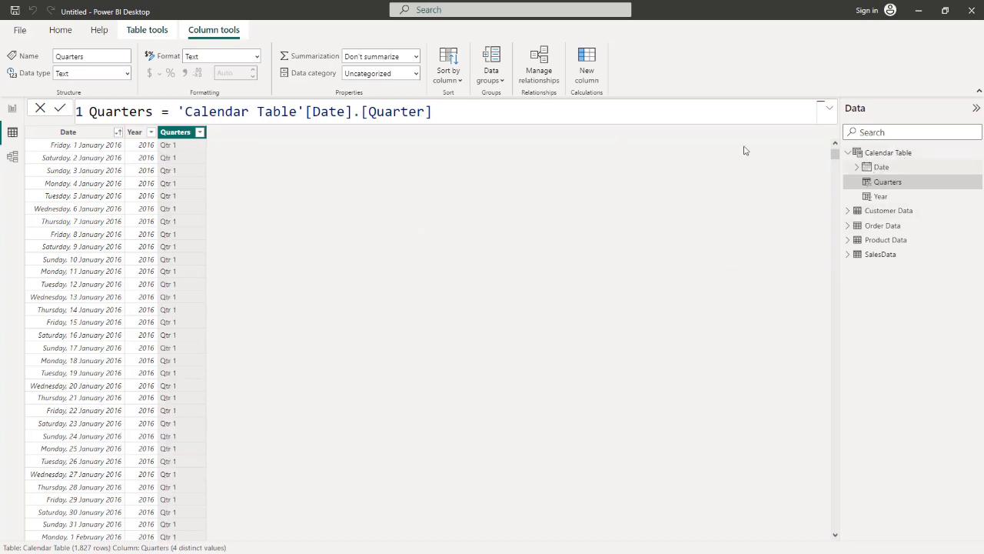
Add a calculated column to Calendar Table with the formula Quarter No = 'Calendar Table'[Date].[QuarterNo].
{"action": "left_click", "coordinate": [589, 74]}
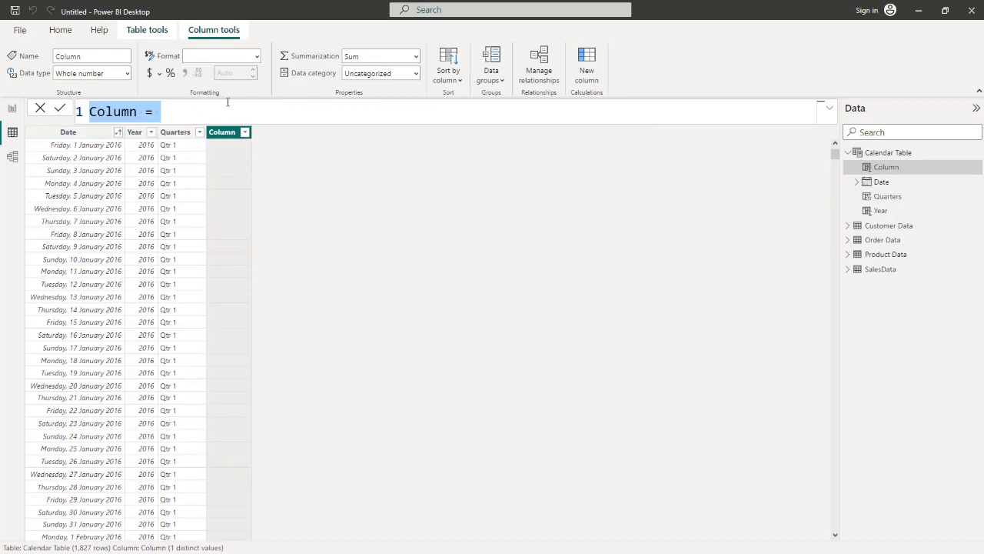
{"action": "type", "text": "ca"}
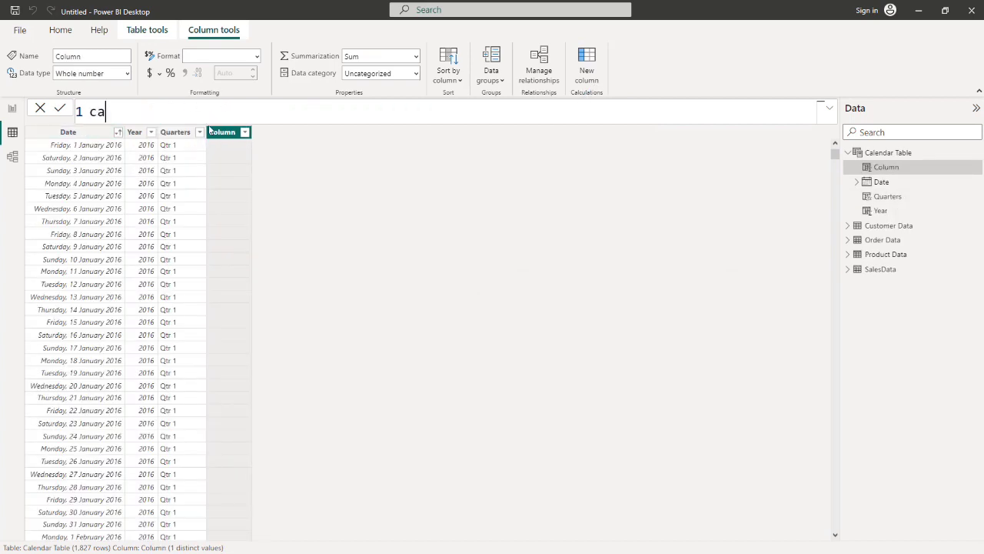
{"action": "key", "text": "BackSpace"}
{"action": "key", "text": "BackSpace"}
{"action": "type", "text": "QU"}
{"action": "type", "text": "uarter N"}
{"action": "type", "text": "o ="}
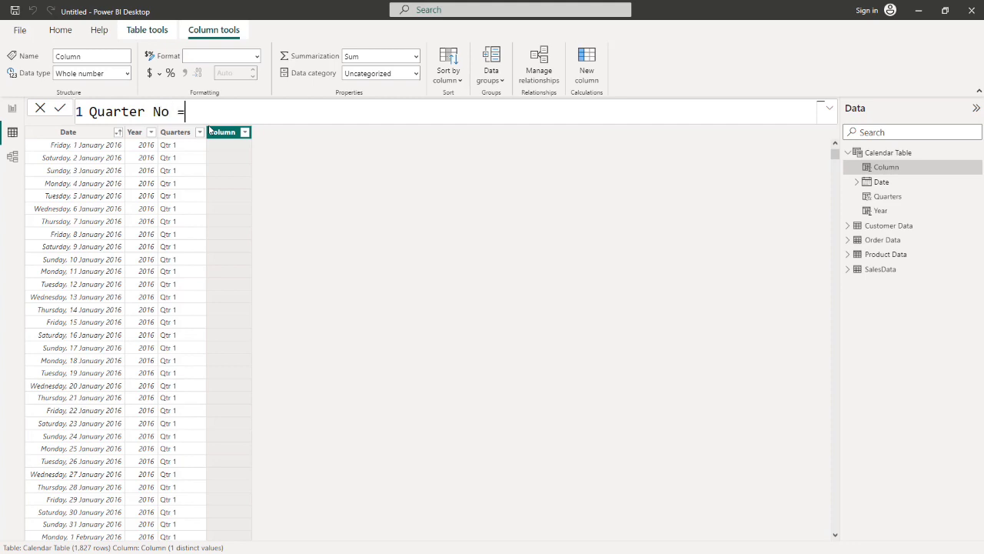
{"action": "type", "text": " calen"}
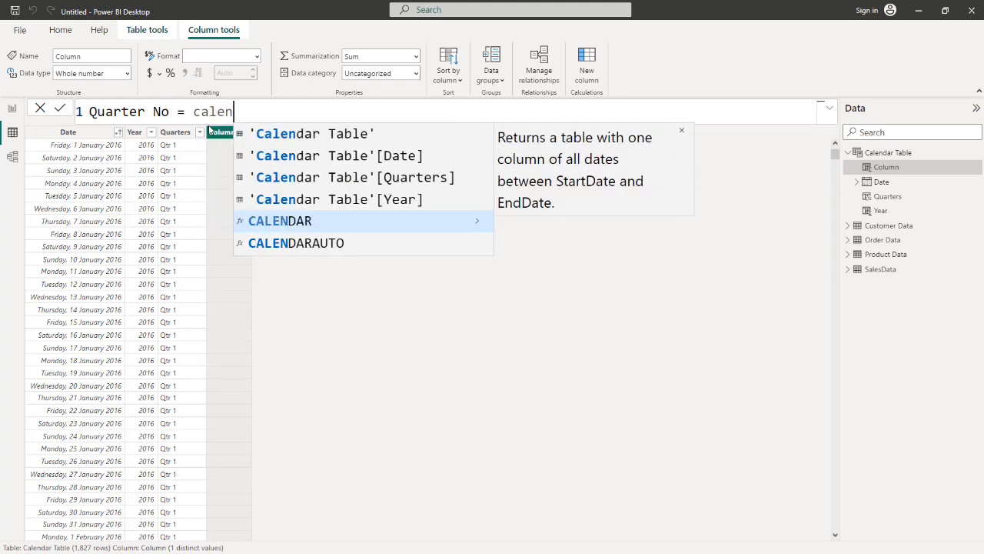
{"action": "left_click", "coordinate": [384, 161]}
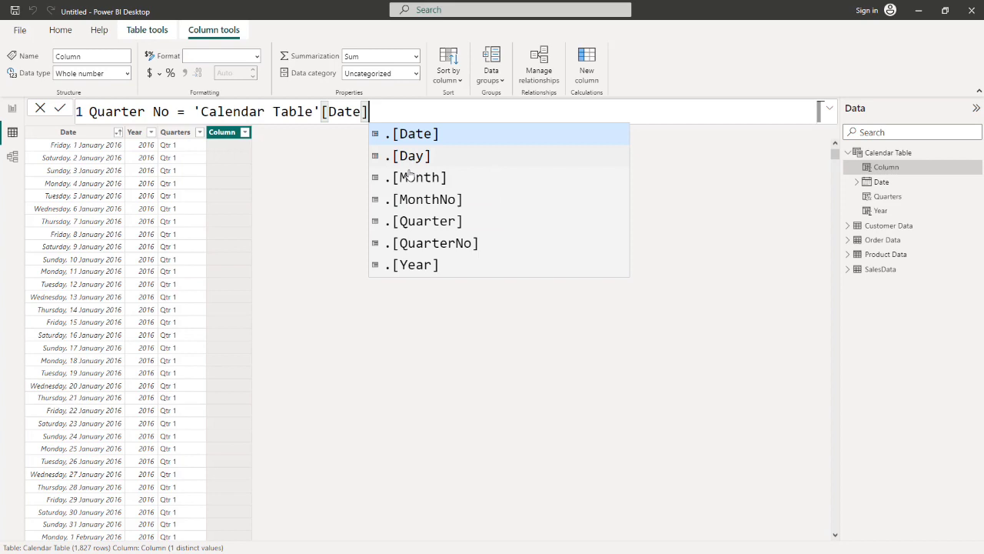
{"action": "left_click", "coordinate": [427, 245]}
{"action": "key", "text": "Return"}
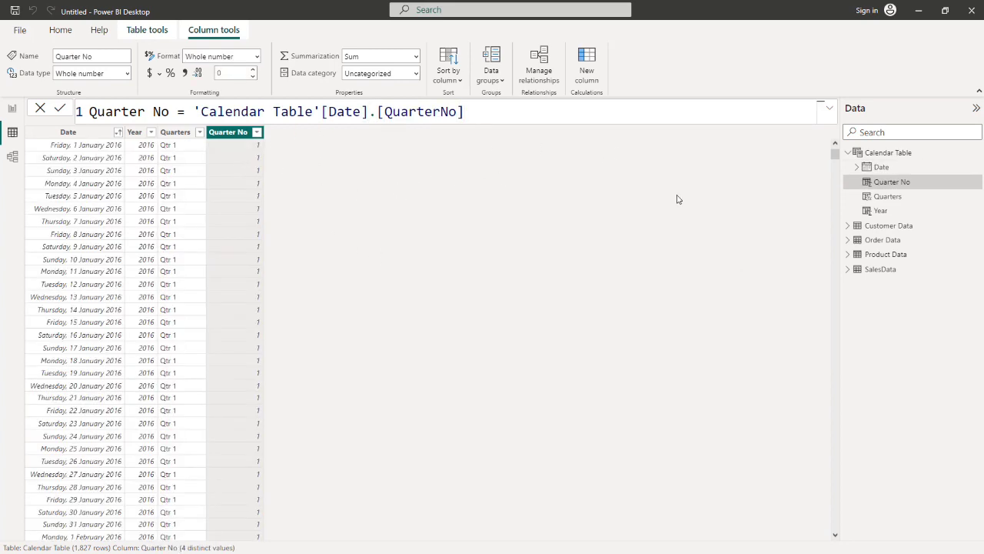
Add a calculated column to Calendar Table with the formula Month = FORMAT('Calendar Table'[Date],"mmm").
{"action": "left_click", "coordinate": [587, 67]}
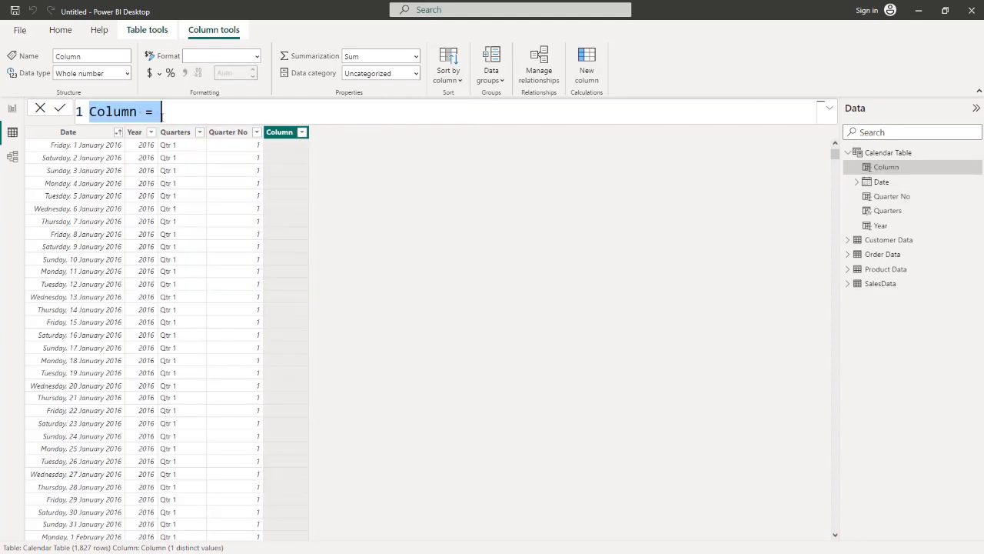
{"action": "type", "text": "Month"}
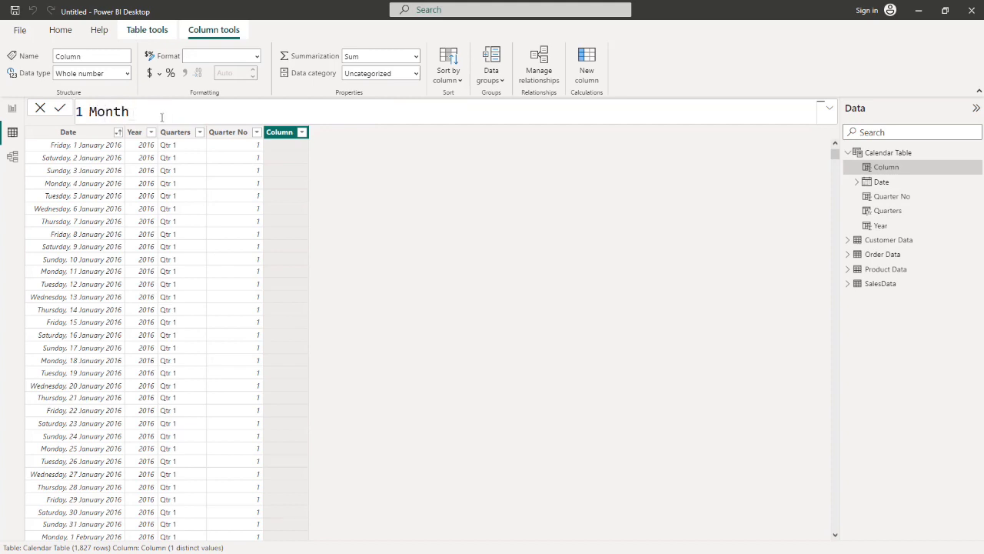
{"action": "type", "text": " = Forma"}
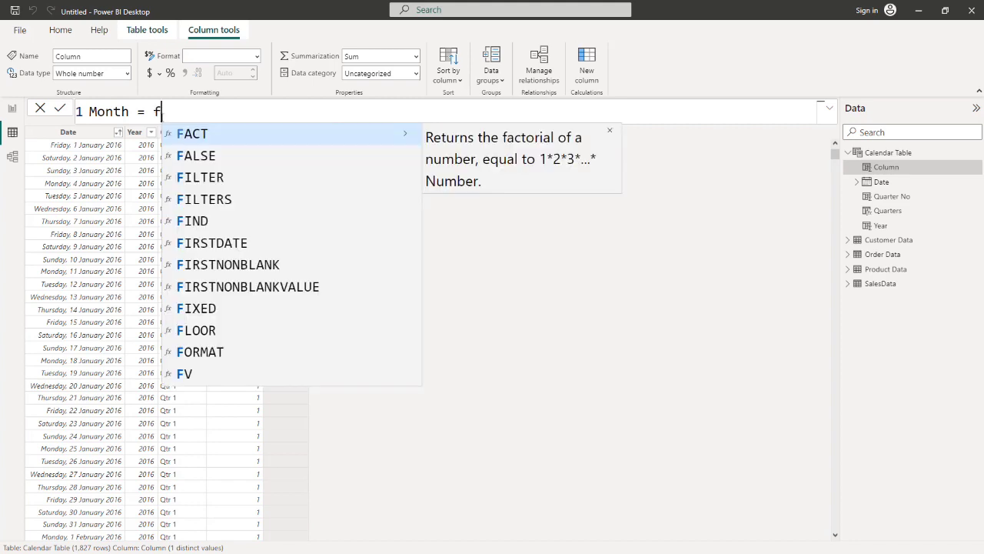
{"action": "key", "text": "Tab"}
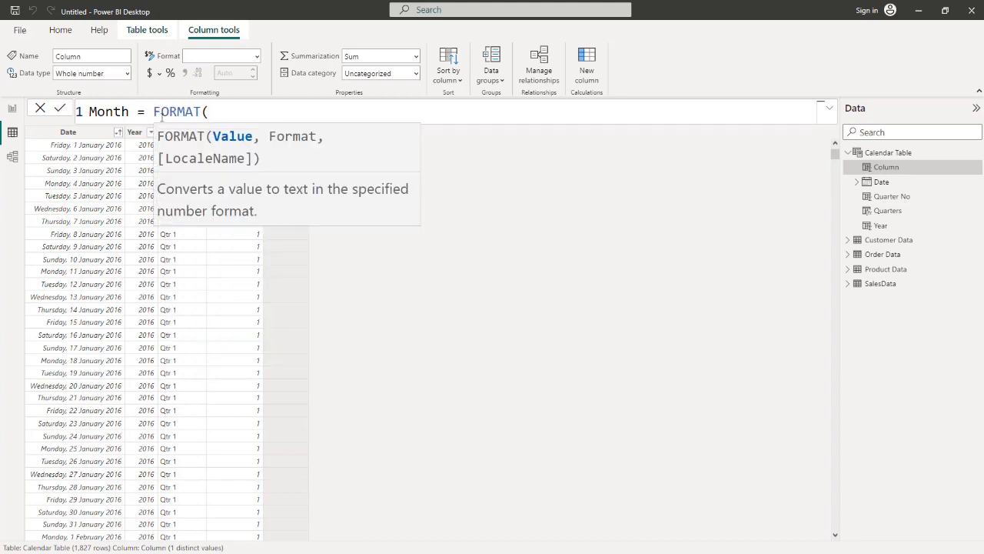
{"action": "type", "text": "day"}
{"action": "key", "text": "BackSpace"}
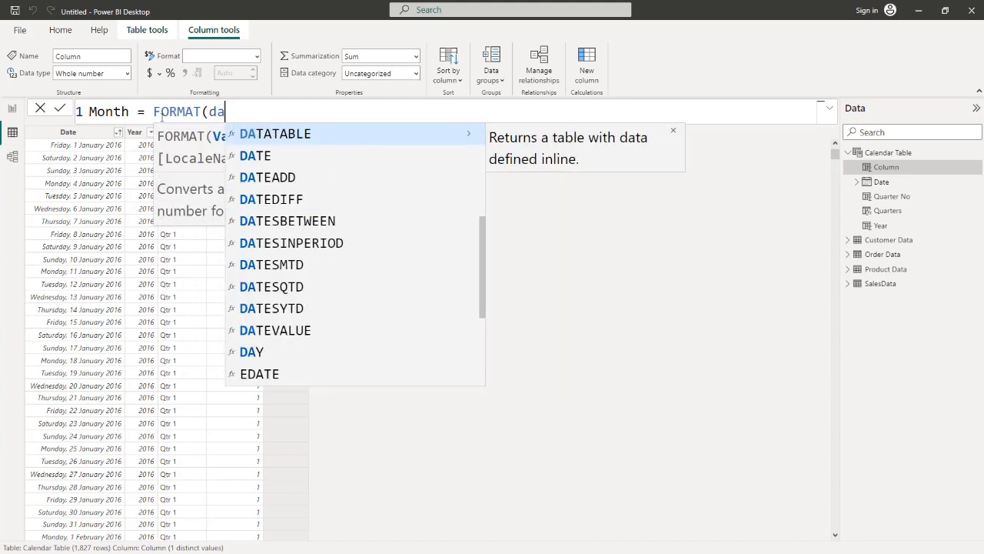
{"action": "type", "text": "te"}
{"action": "key", "text": "BackSpace"}
{"action": "key", "text": "BackSpace"}
{"action": "key", "text": "BackSpace"}
{"action": "key", "text": "BackSpace"}
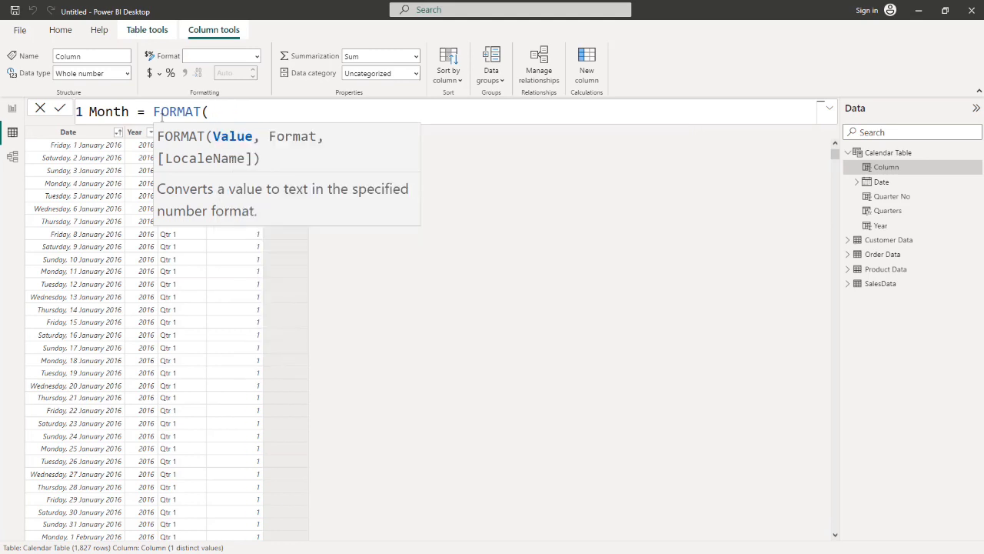
{"action": "type", "text": "cale"}
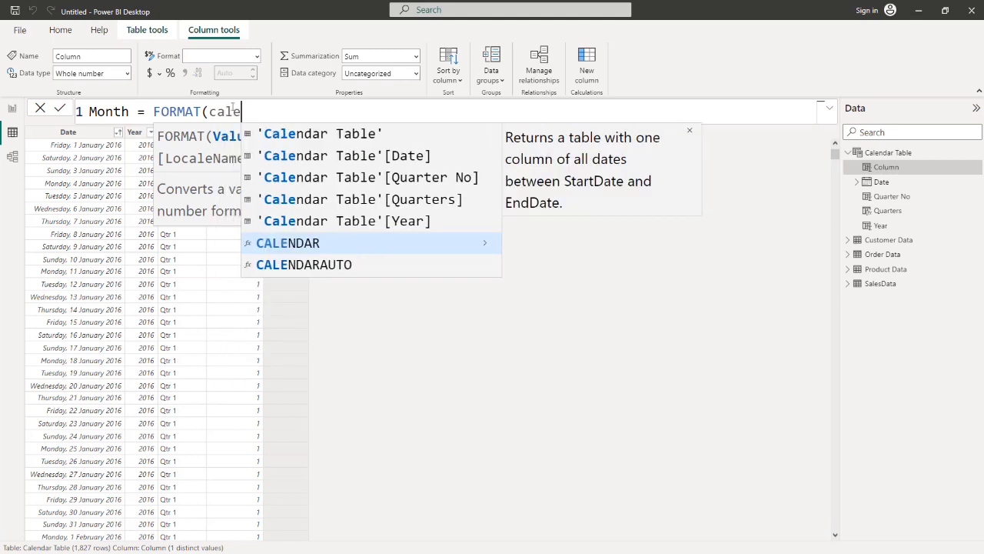
{"action": "left_click", "coordinate": [308, 157]}
{"action": "type", "text": ","}
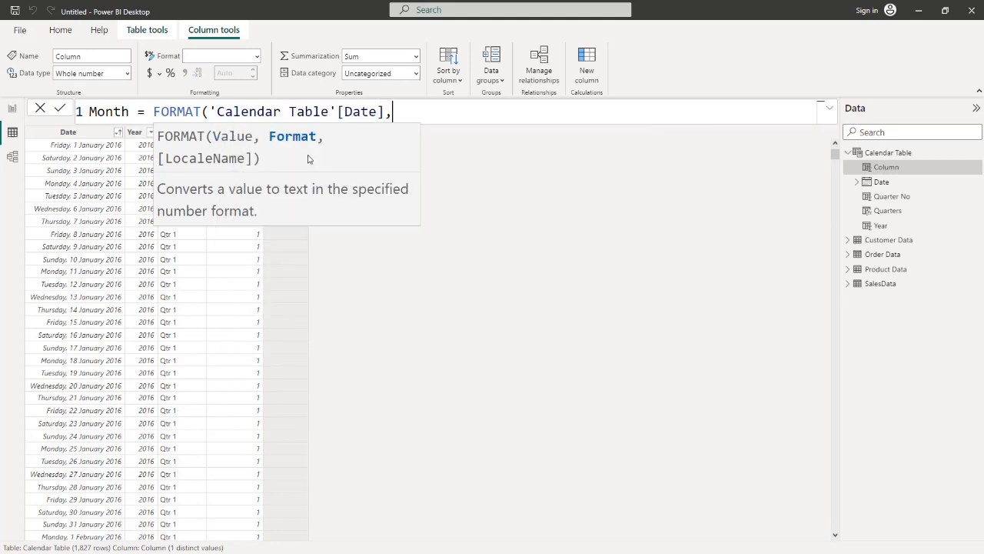
{"action": "type", "text": "\"mmm\")"}
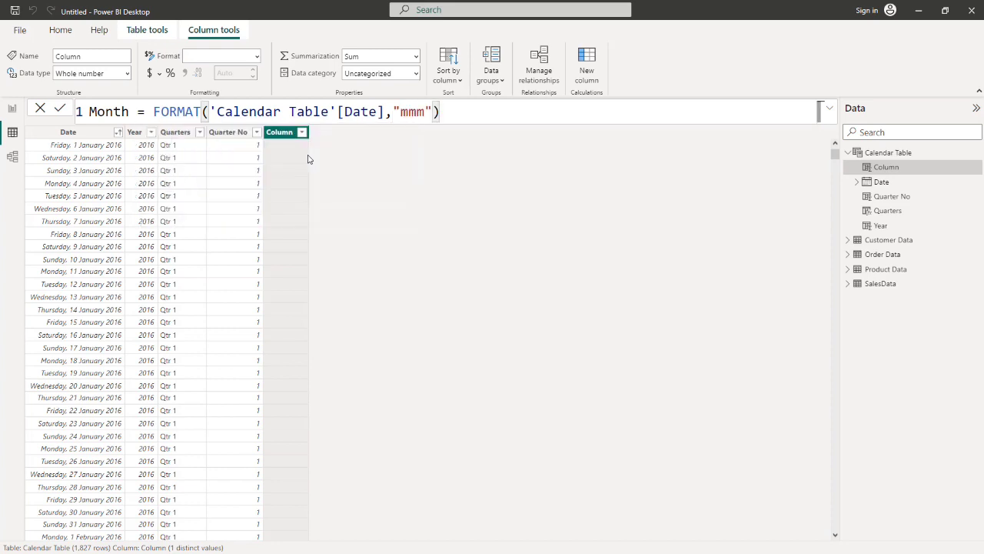
{"action": "key", "text": "Return"}
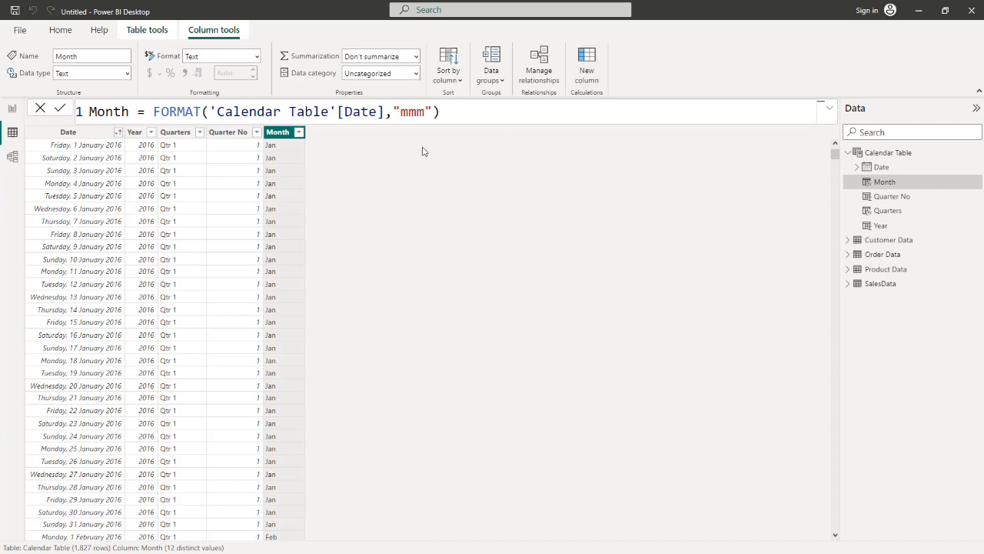
Add a calculated column to Calendar Table with the formula Month N0 = 'Calendar Table'[Date].[MonthNo].
{"action": "type", "text": "M"}
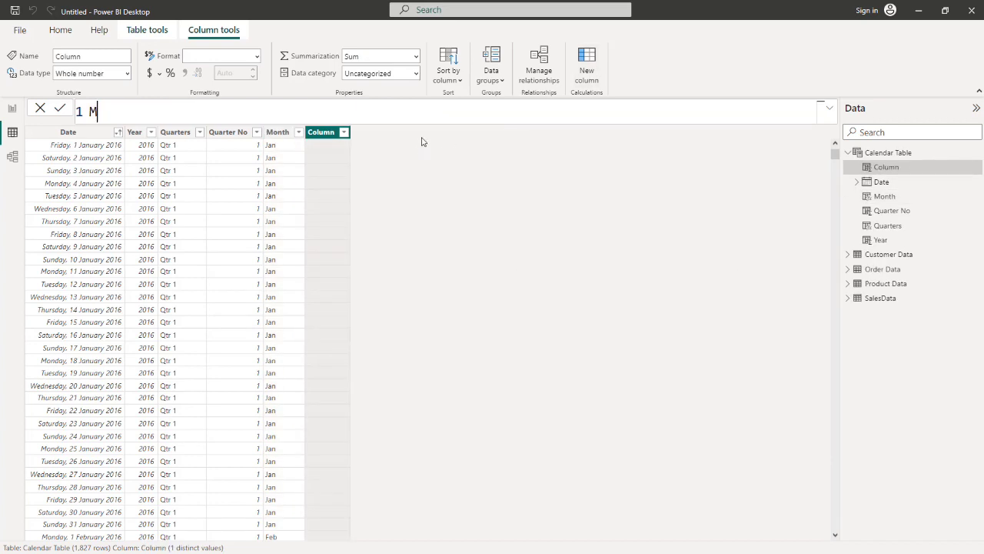
{"action": "type", "text": "onth N0 = cake"}
{"action": "key", "text": "BackSpace"}
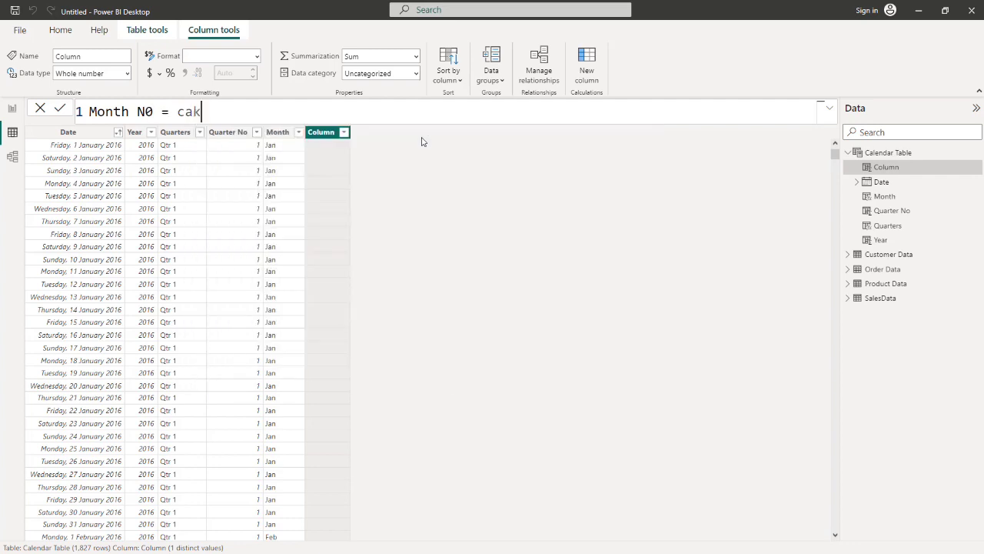
{"action": "key", "text": "BackSpace"}
{"action": "type", "text": "le"}
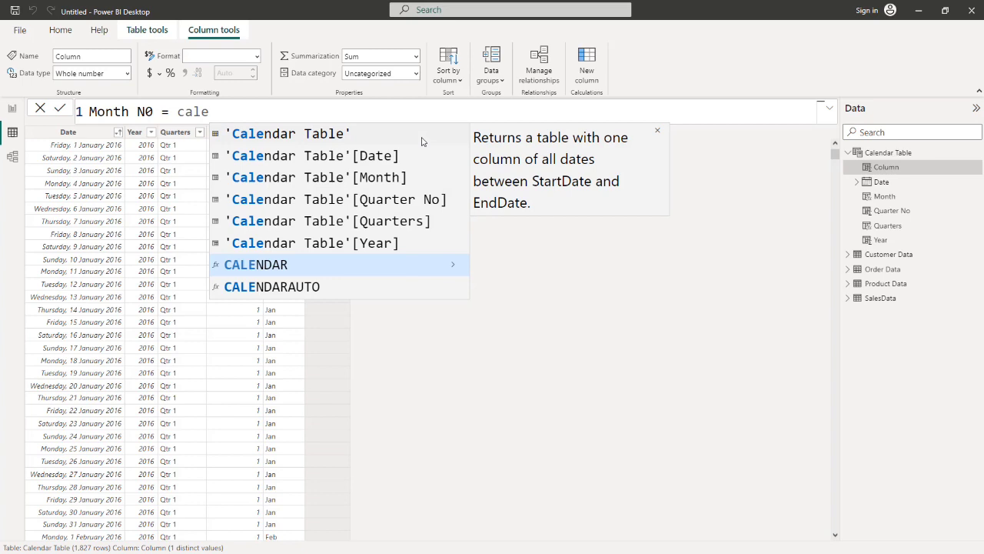
{"action": "left_click", "coordinate": [392, 158]}
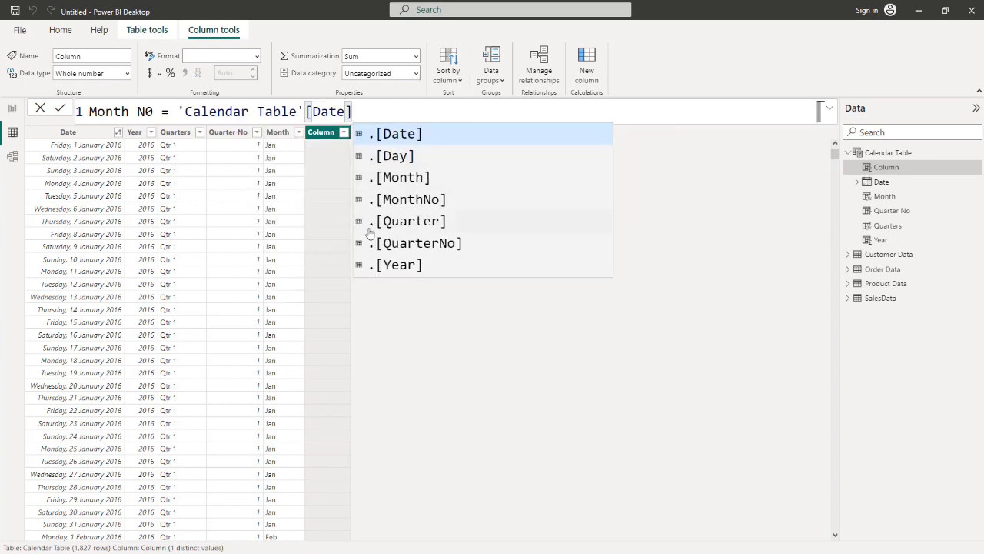
{"action": "left_click", "coordinate": [392, 200]}
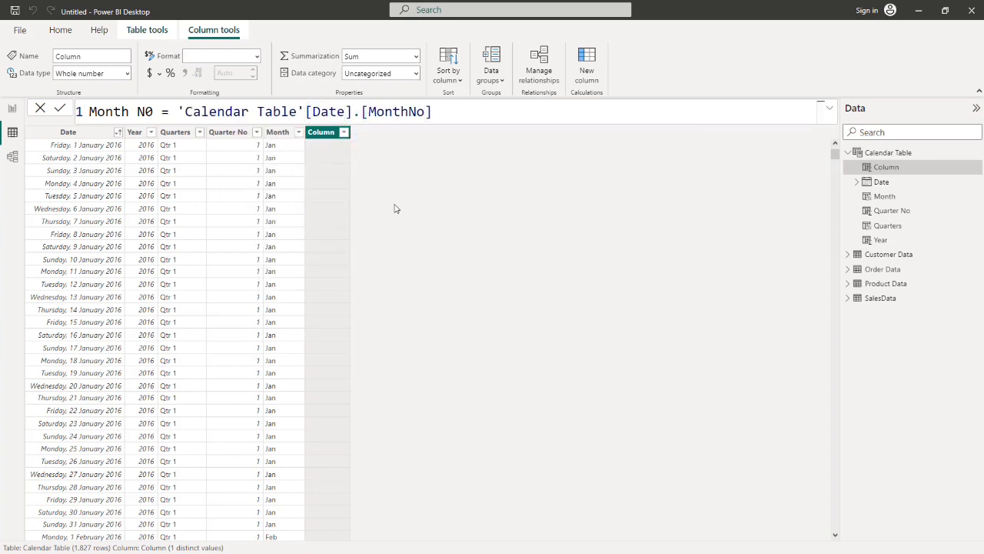
{"action": "key", "text": "Return"}
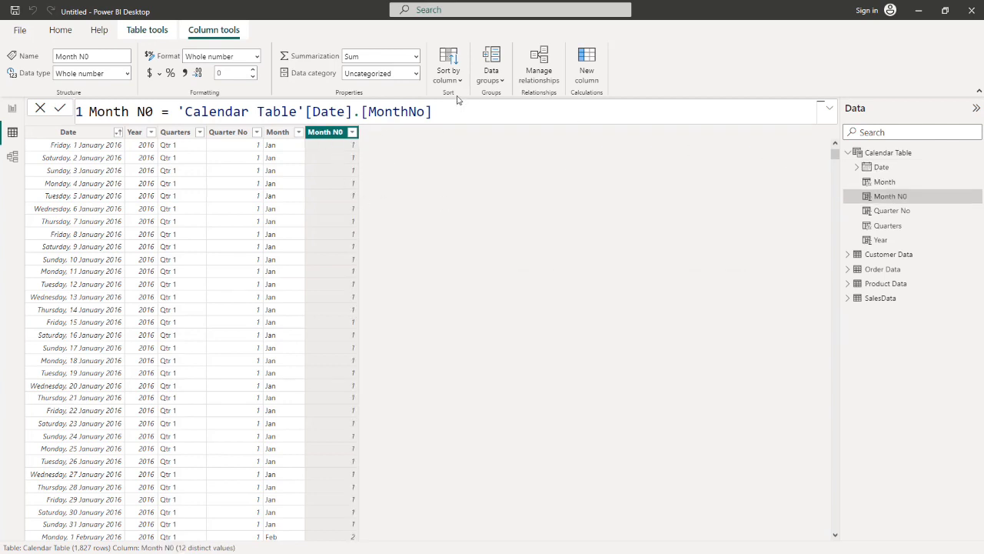
Add a calculated column to Calendar Table with the formula WeekDays = FORMAT('Calendar Table'[Date],"ddd").
{"action": "left_click", "coordinate": [592, 71]}
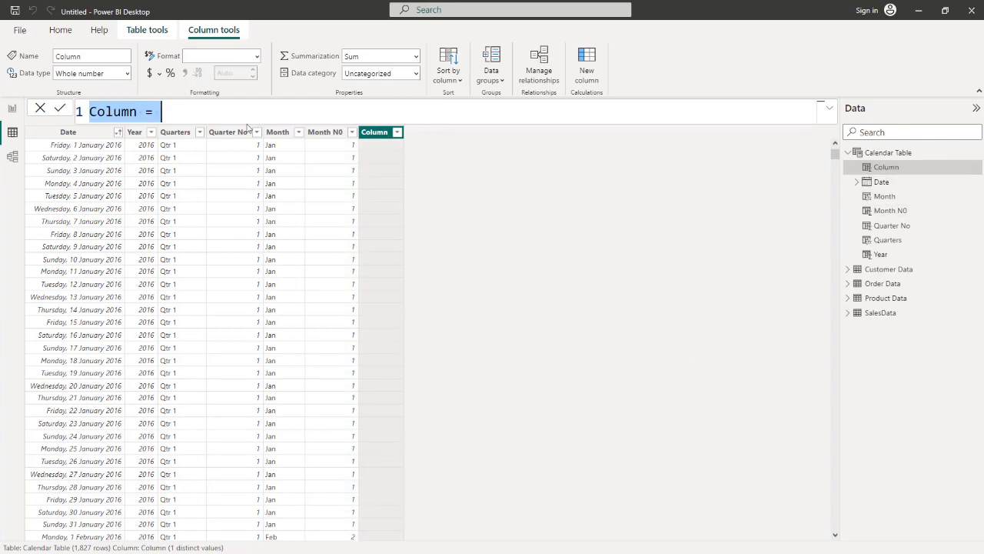
{"action": "key", "text": "BackSpace"}
{"action": "type", "text": "W"}
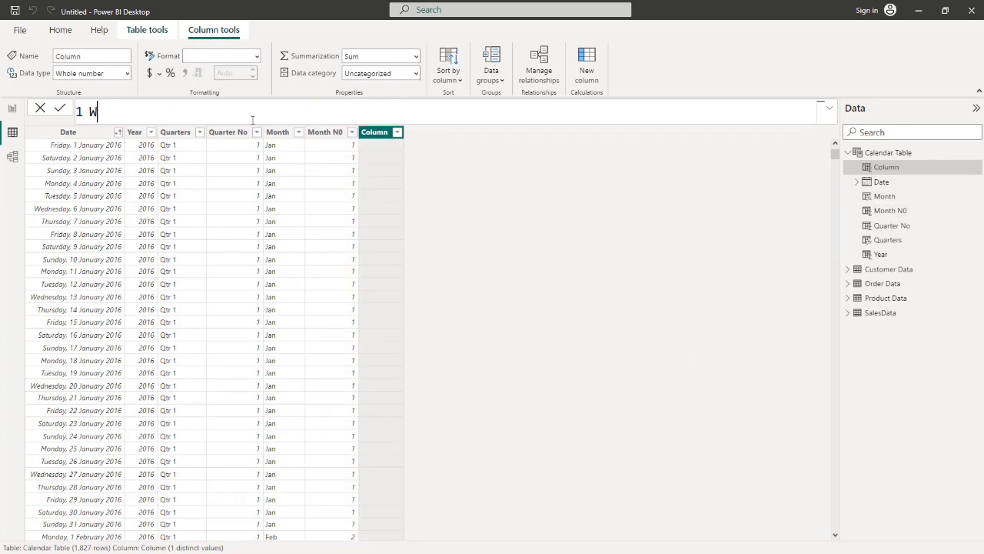
{"action": "type", "text": "ee"}
{"action": "type", "text": "kDa"}
{"action": "type", "text": "ys = "}
{"action": "type", "text": "ca"}
{"action": "key", "text": "BackSpace"}
{"action": "key", "text": "BackSpace"}
{"action": "type", "text": "forma"}
{"action": "key", "text": "Tab"}
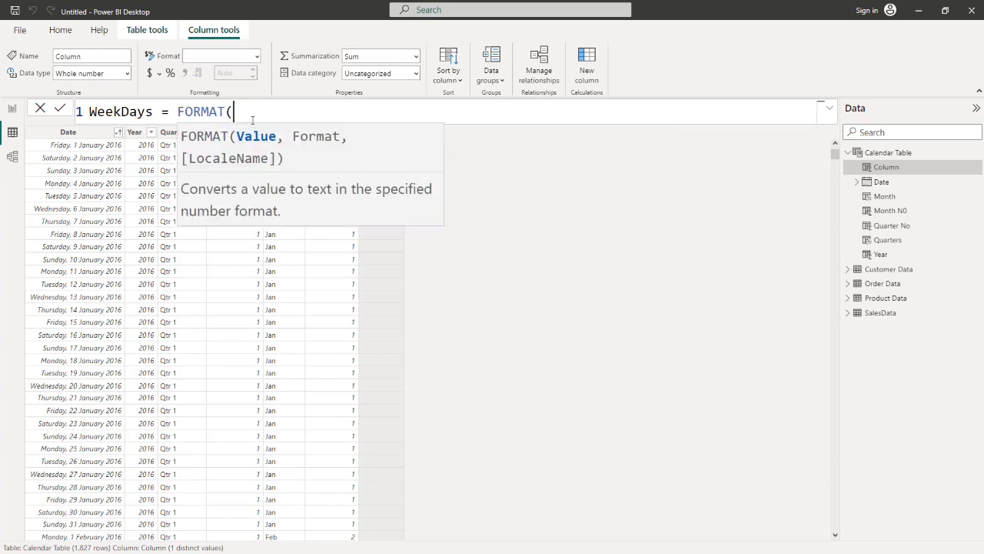
{"action": "type", "text": "calenda"}
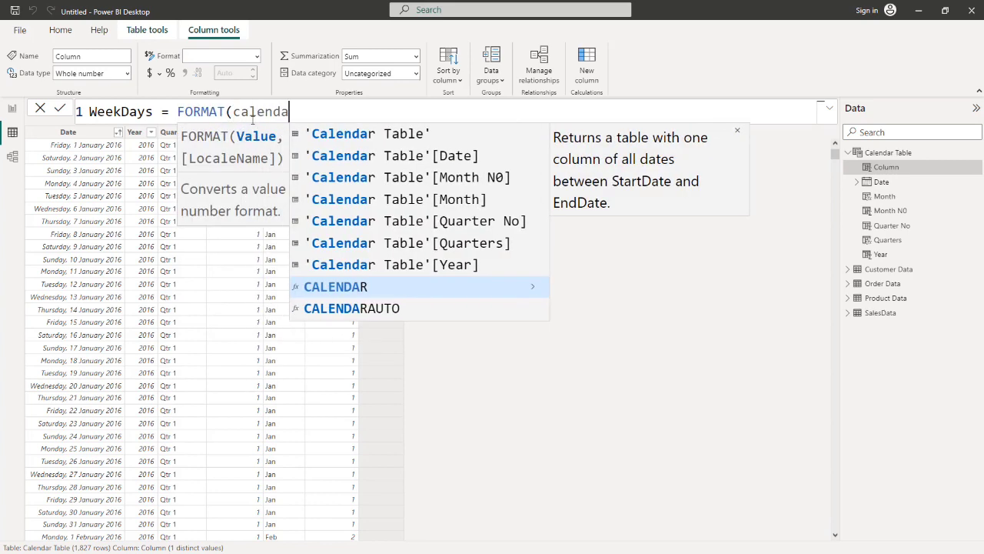
{"action": "left_click", "coordinate": [409, 155]}
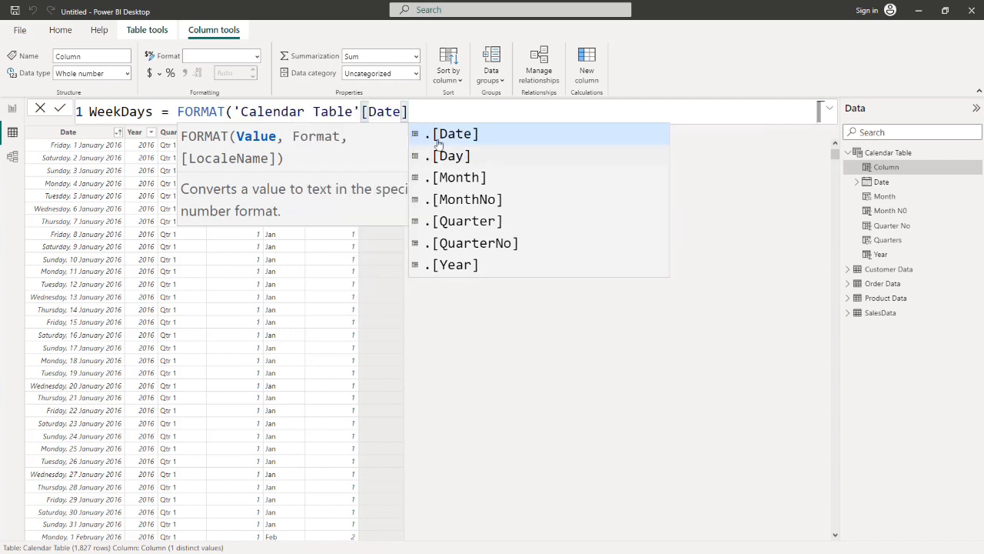
{"action": "type", "text": ",\""}
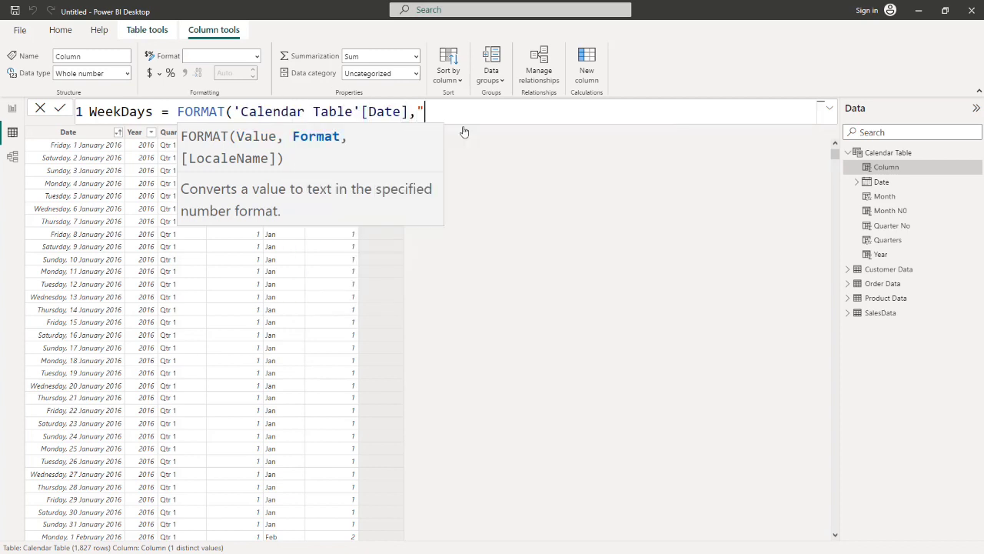
{"action": "type", "text": "ddd\")"}
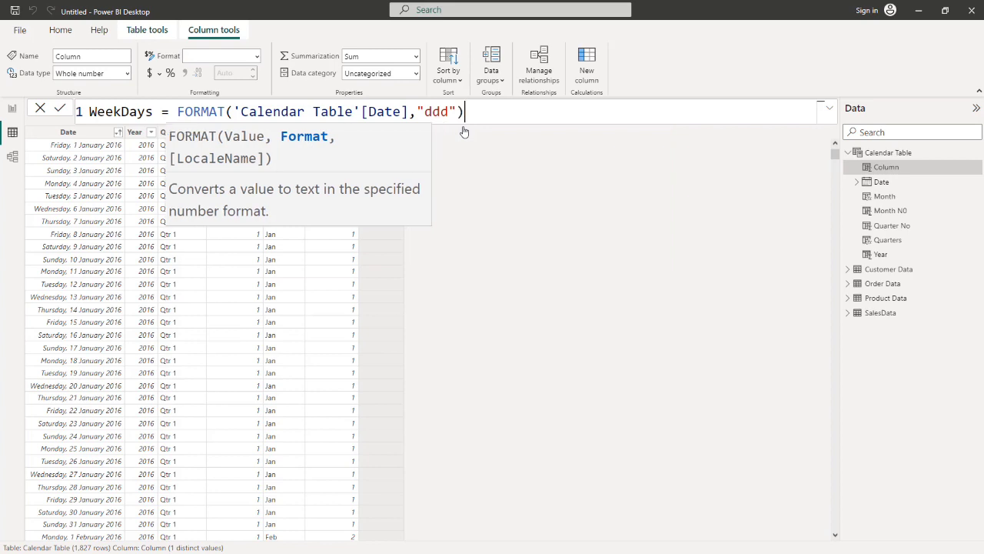
{"action": "key", "text": "Return"}
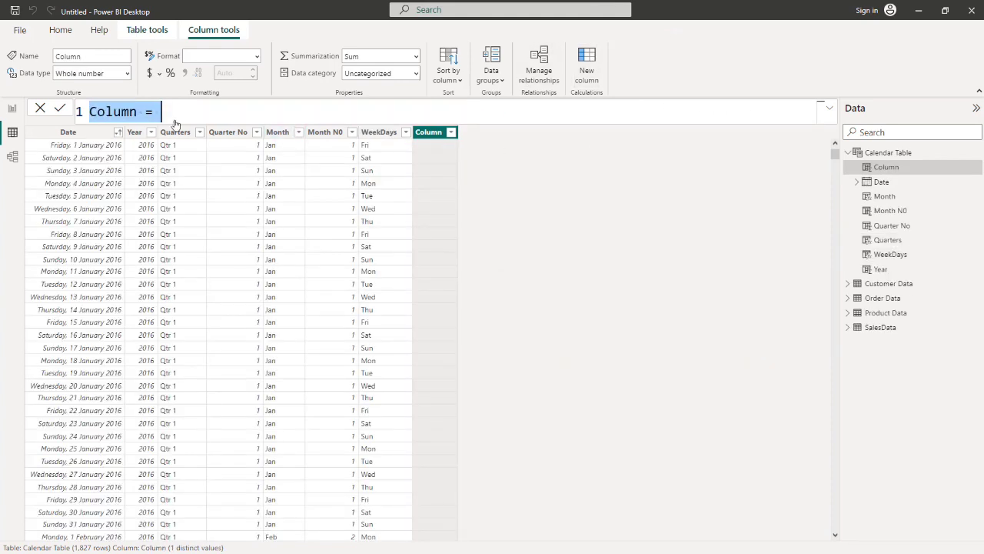
Start a new calculated column named WeekDay Num in Calendar Table.
{"action": "key", "text": "BackSpace"}
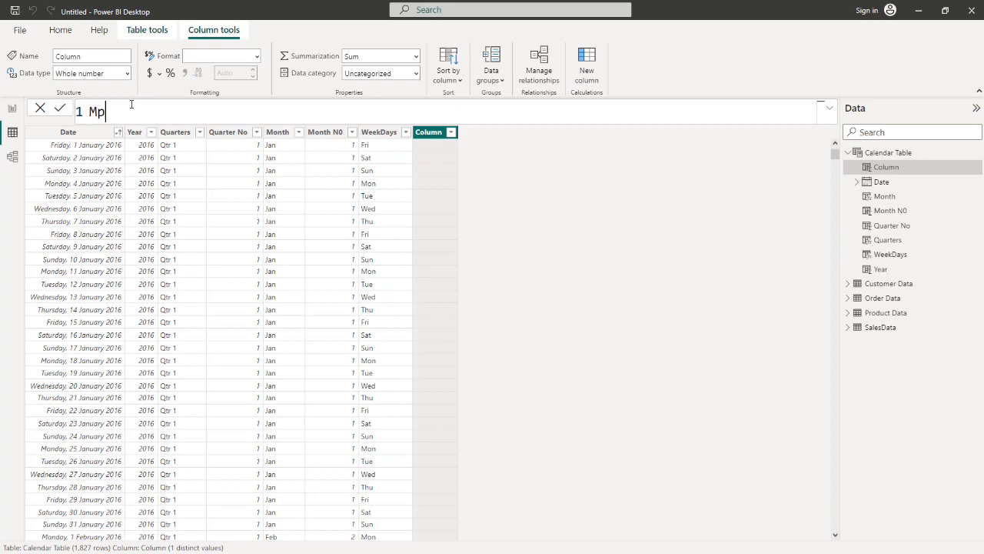
{"action": "type", "text": "WeekD"}
{"action": "type", "text": "ay Num ="}
{"action": "type", "text": "calendar"}
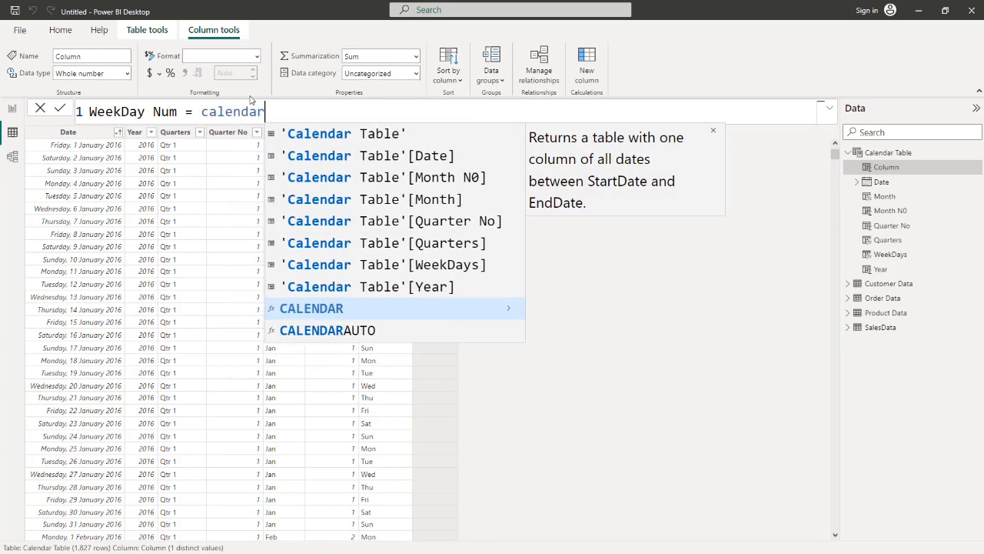
{"action": "left_click", "coordinate": [434, 156]}
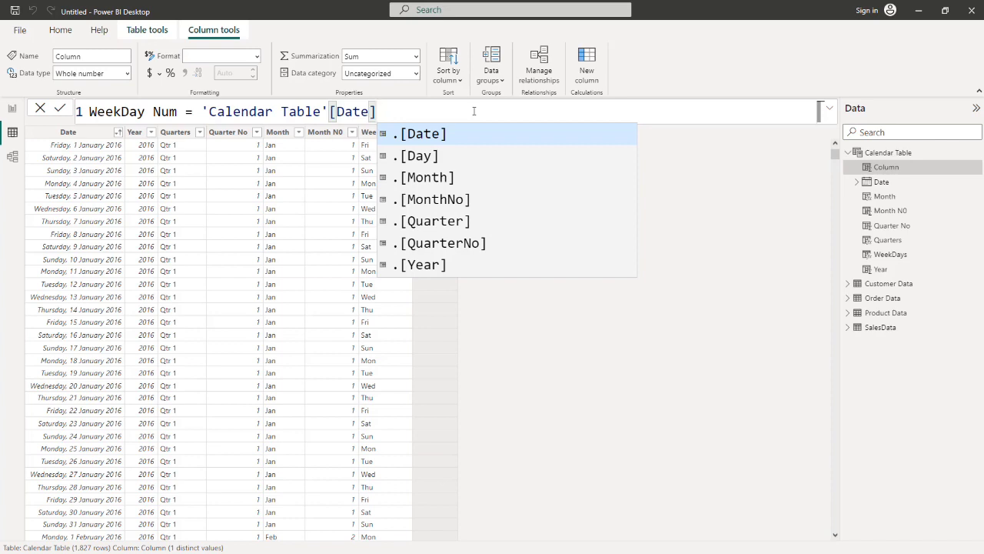
{"action": "key", "text": "BackSpace"}
{"action": "key", "text": "BackSpace"}
{"action": "key", "text": "BackSpace"}
{"action": "key", "text": "BackSpace"}
{"action": "key", "text": "BackSpace"}
{"action": "key", "text": "BackSpace"}
{"action": "key", "text": "BackSpace"}
{"action": "key", "text": "BackSpace"}
{"action": "key", "text": "BackSpace"}
{"action": "key", "text": "BackSpace"}
{"action": "key", "text": "BackSpace"}
{"action": "key", "text": "BackSpace"}
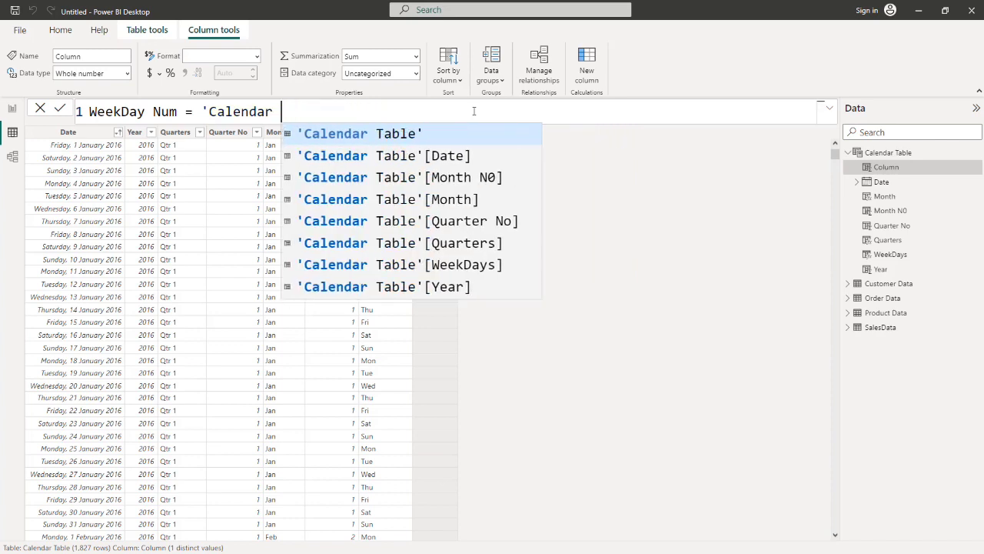
{"action": "key", "text": "BackSpace"}
{"action": "key", "text": "BackSpace"}
{"action": "key", "text": "BackSpace"}
{"action": "key", "text": "BackSpace"}
{"action": "key", "text": "BackSpace"}
{"action": "key", "text": "BackSpace"}
{"action": "key", "text": "BackSpace"}
{"action": "key", "text": "BackSpace"}
{"action": "key", "text": "BackSpace"}
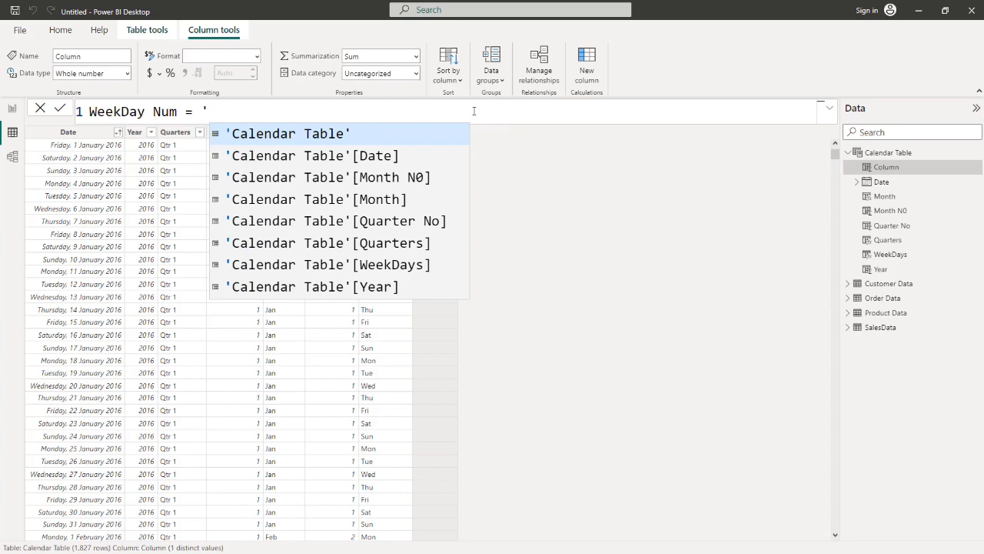
{"action": "key", "text": "BackSpace"}
Complete the new calculated column with the formula WeekDay Num = WEEKDAY('Calendar Table'[Date],2).
{"action": "type", "text": "WEEKDAY("}
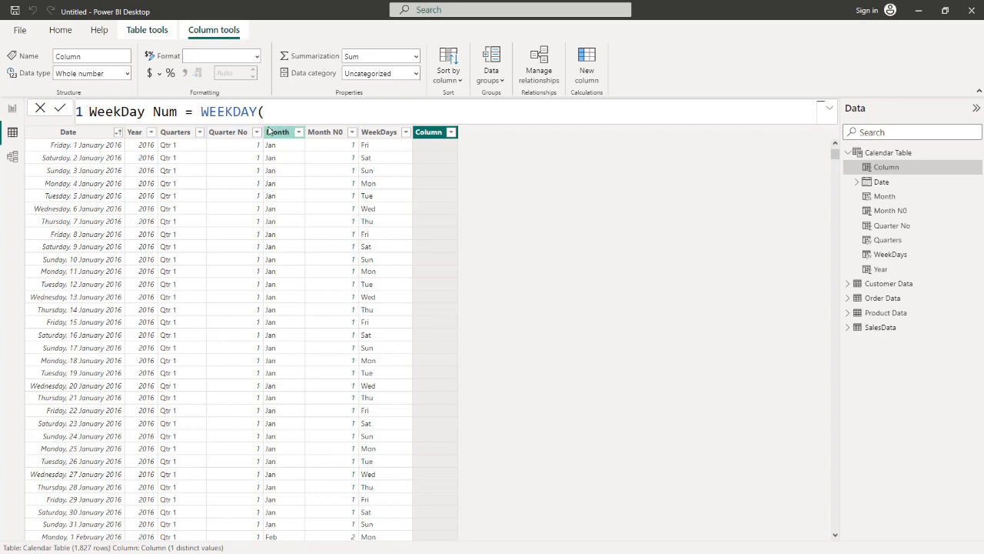
{"action": "type", "text": "calen"}
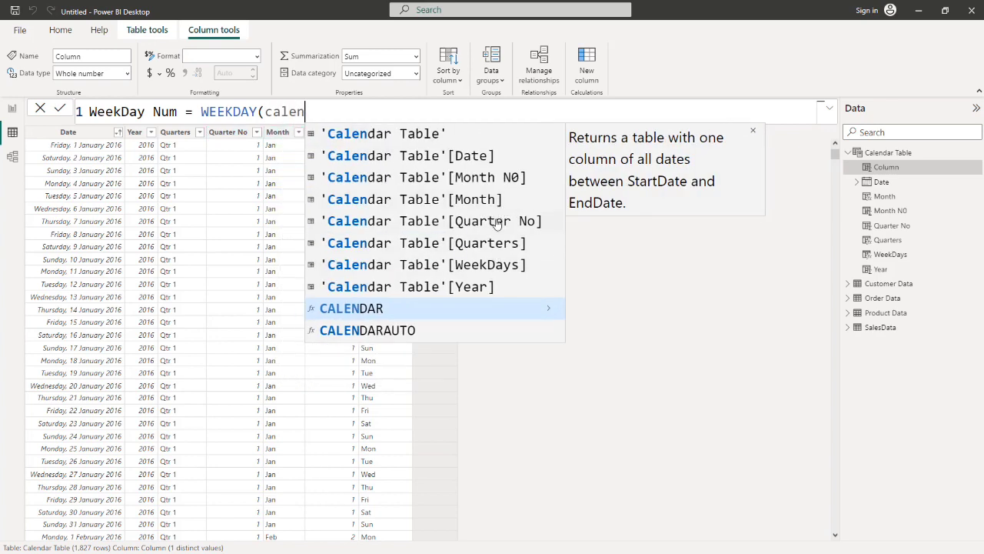
{"action": "left_click", "coordinate": [464, 157]}
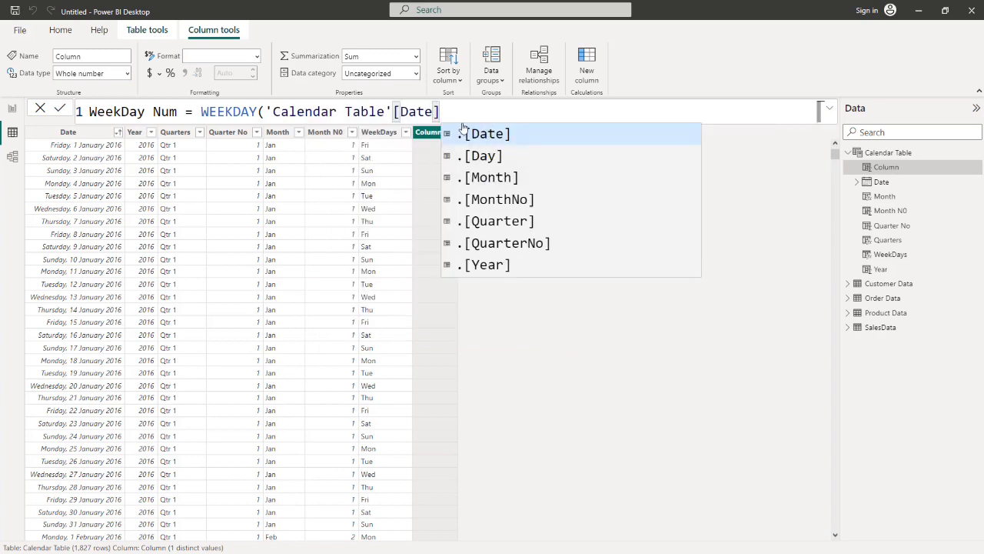
{"action": "type", "text": ","}
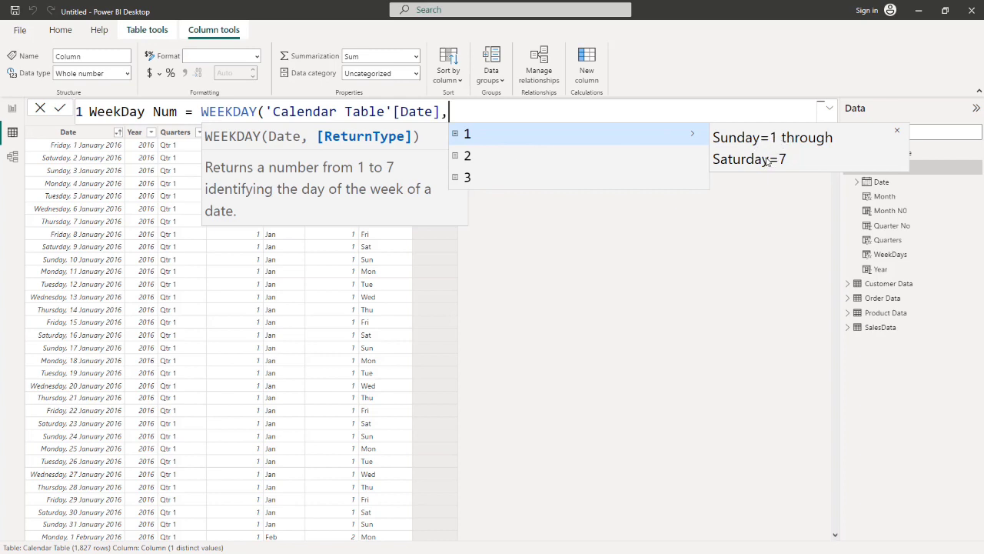
{"action": "left_click", "coordinate": [522, 161]}
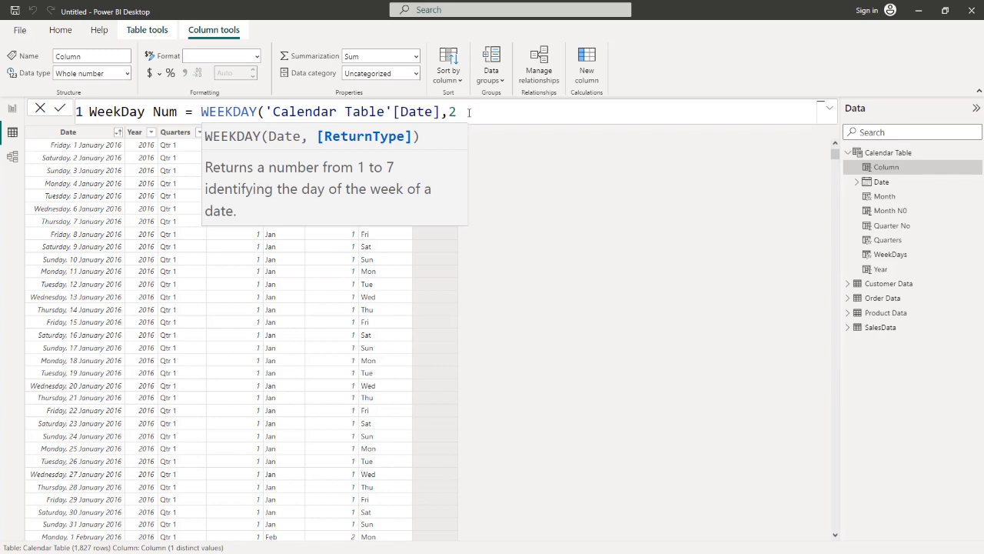
{"action": "key", "text": "BackSpace"}
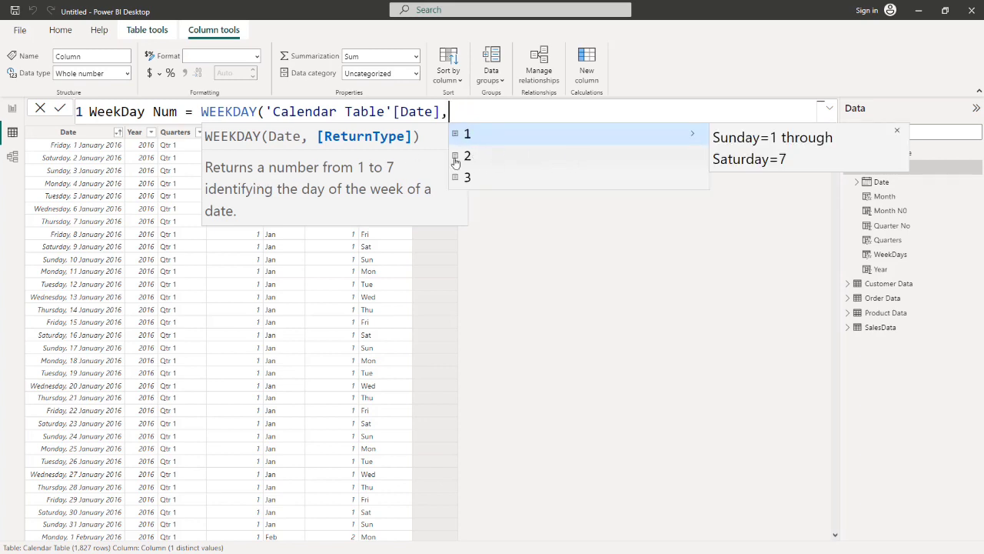
{"action": "left_click", "coordinate": [454, 159]}
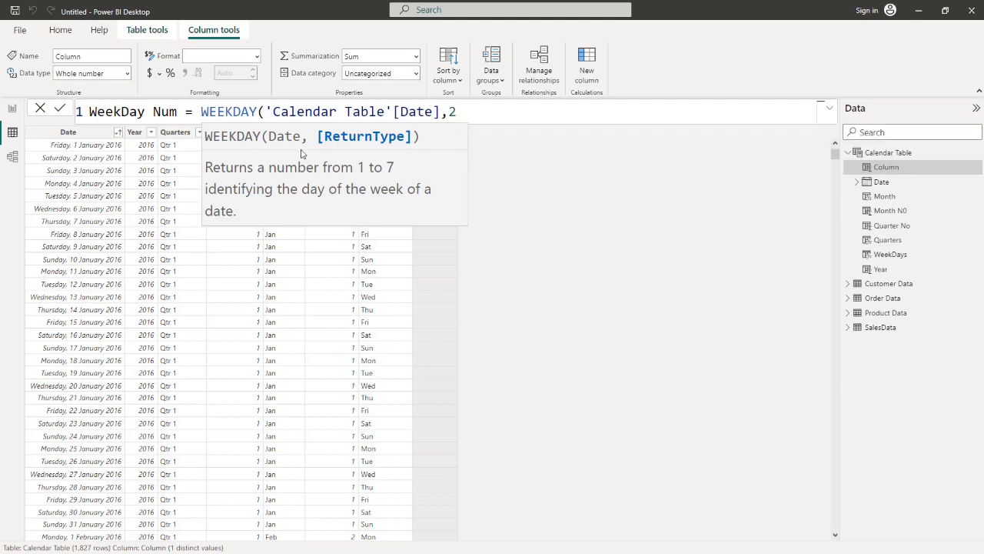
{"action": "key", "text": "BackSpace"}
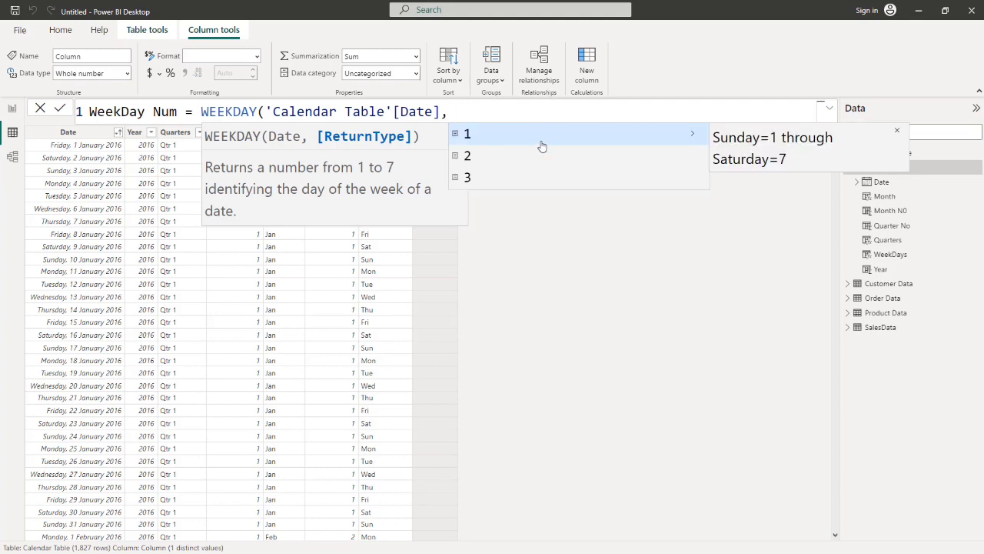
{"action": "left_click", "coordinate": [637, 163]}
{"action": "key", "text": "Return"}
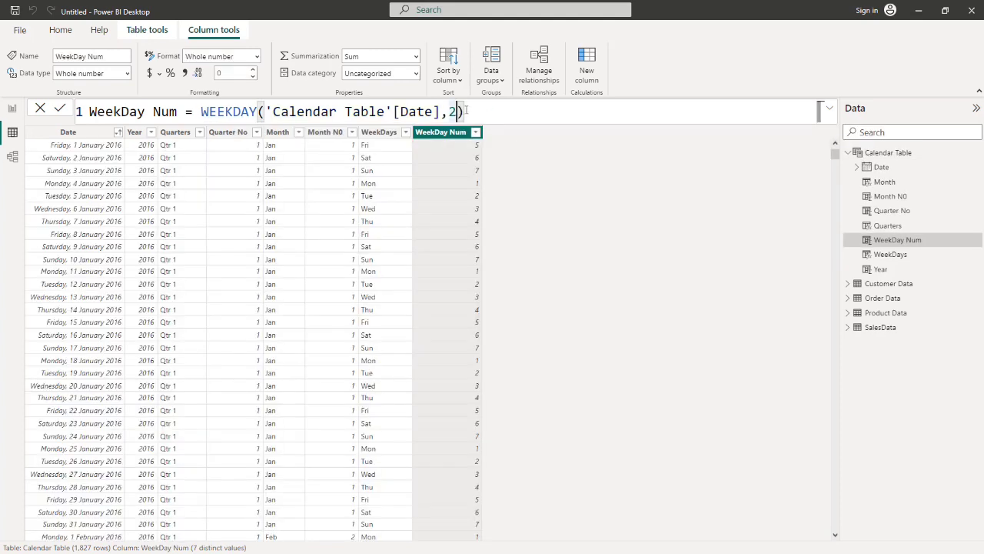
Change the WEEKDAY return type in the WeekDay Num formula to 1, counting Sunday=1 through Saturday=7.
{"action": "left_click", "coordinate": [458, 112]}
{"action": "key", "text": "BackSpace"}
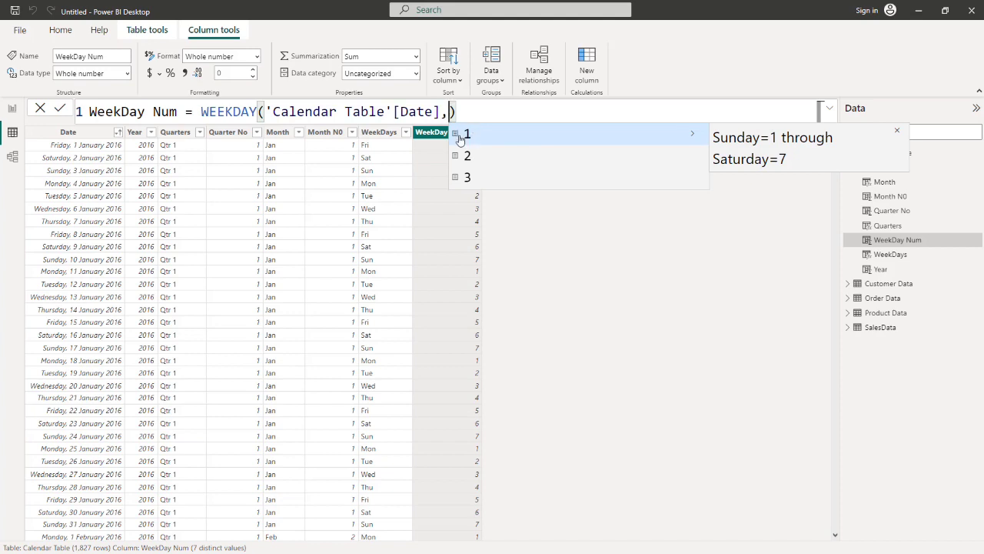
{"action": "type", "text": "1"}
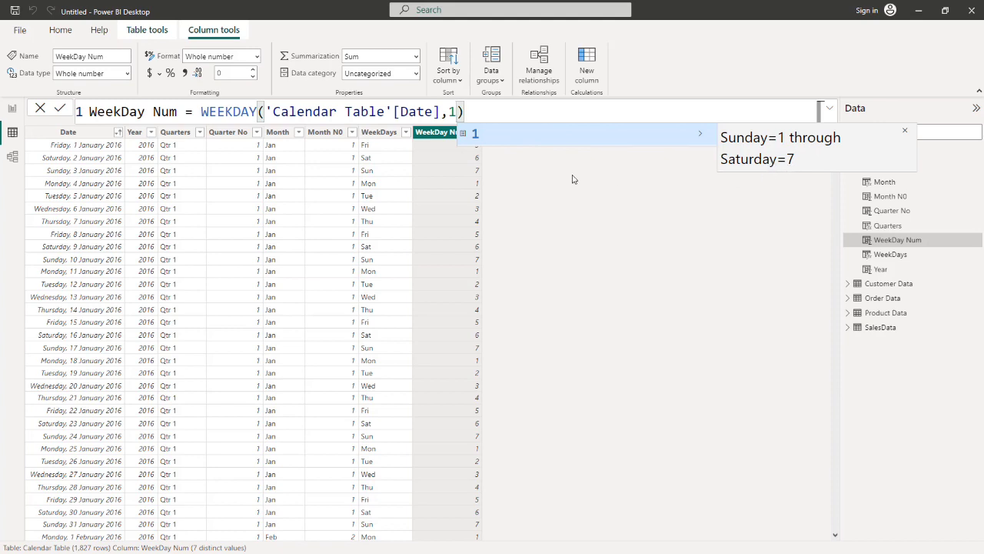
{"action": "key", "text": "Escape"}
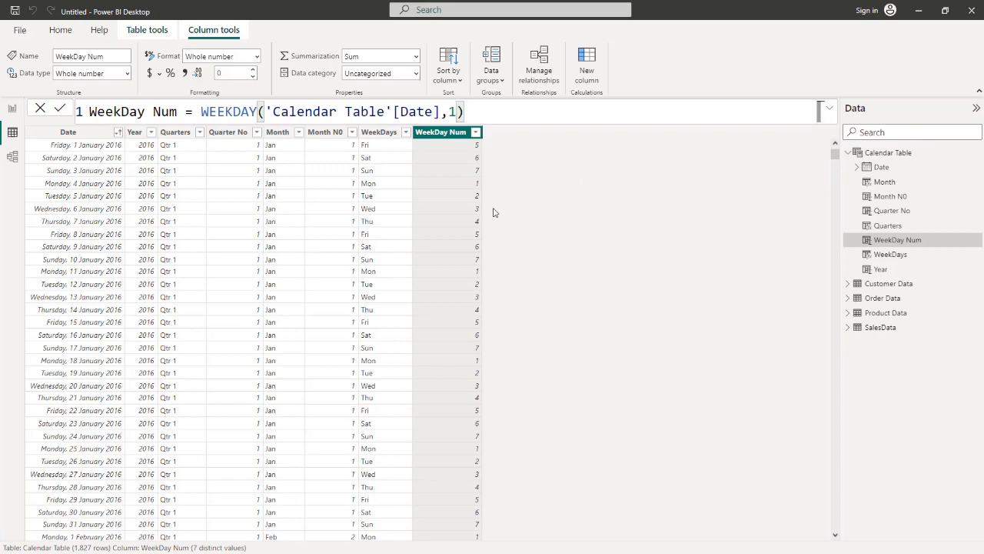
{"action": "key", "text": "Return"}
Check how Month values are ordered in a temporary, enlarged table visual on report Page 1, and delete the visual.
{"action": "left_click", "coordinate": [12, 109]}
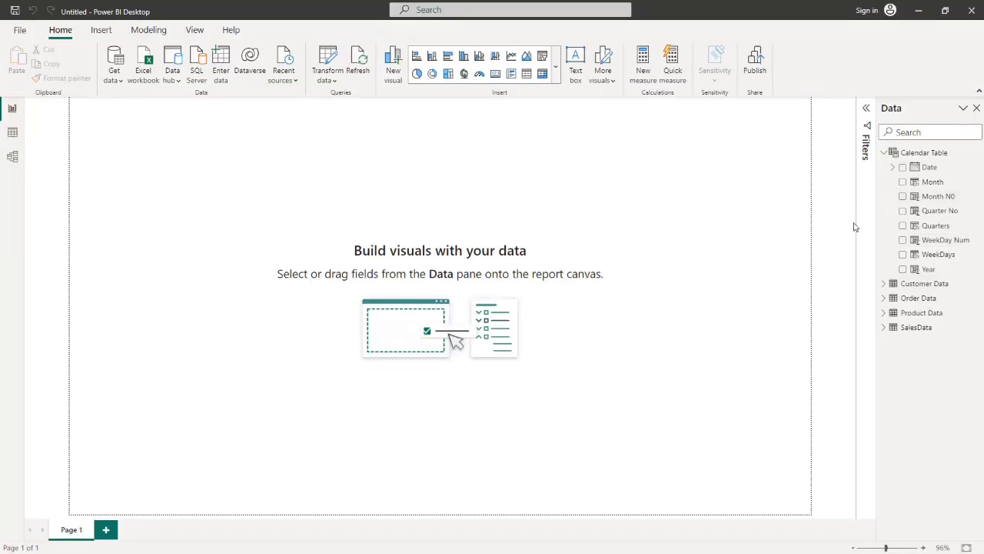
{"action": "right_click", "coordinate": [550, 185]}
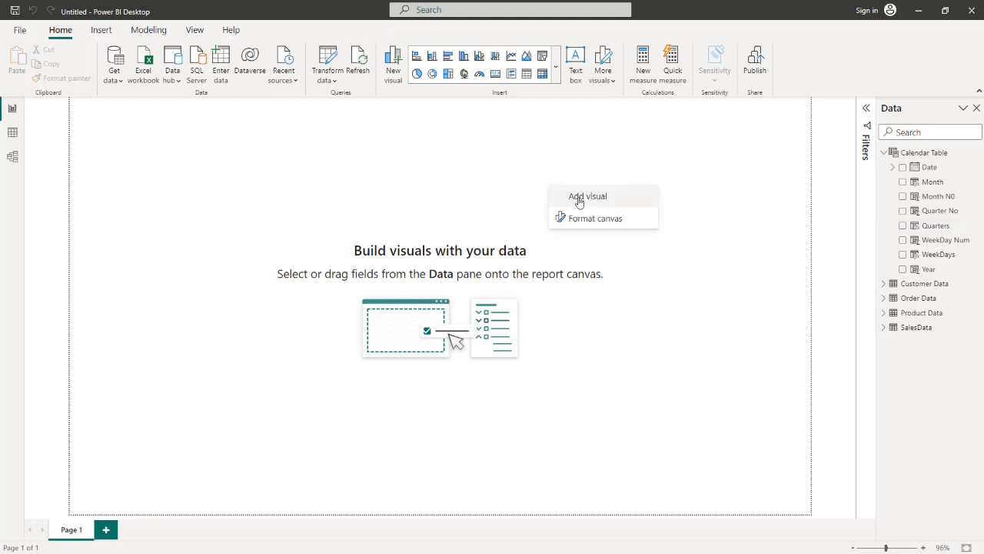
{"action": "left_click", "coordinate": [580, 201]}
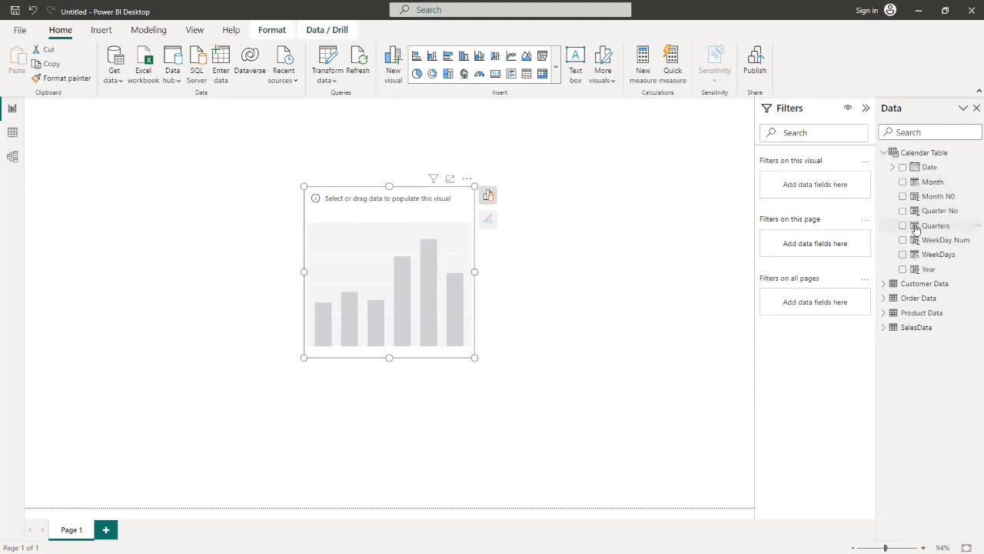
{"action": "left_click", "coordinate": [903, 182]}
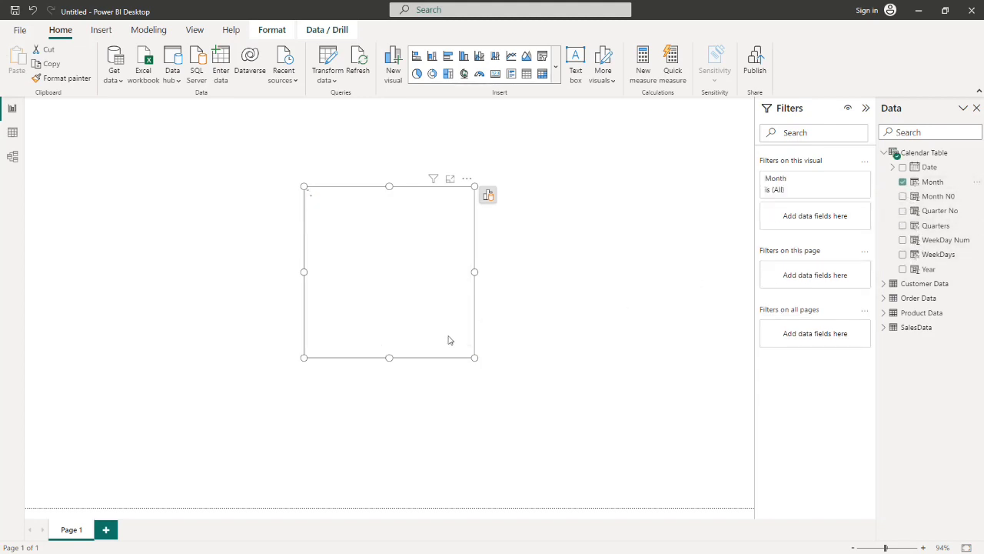
{"action": "left_click_drag", "start_coordinate": [474, 357], "coordinate": [558, 409]}
{"action": "left_click_drag", "start_coordinate": [304, 186], "coordinate": [229, 176]}
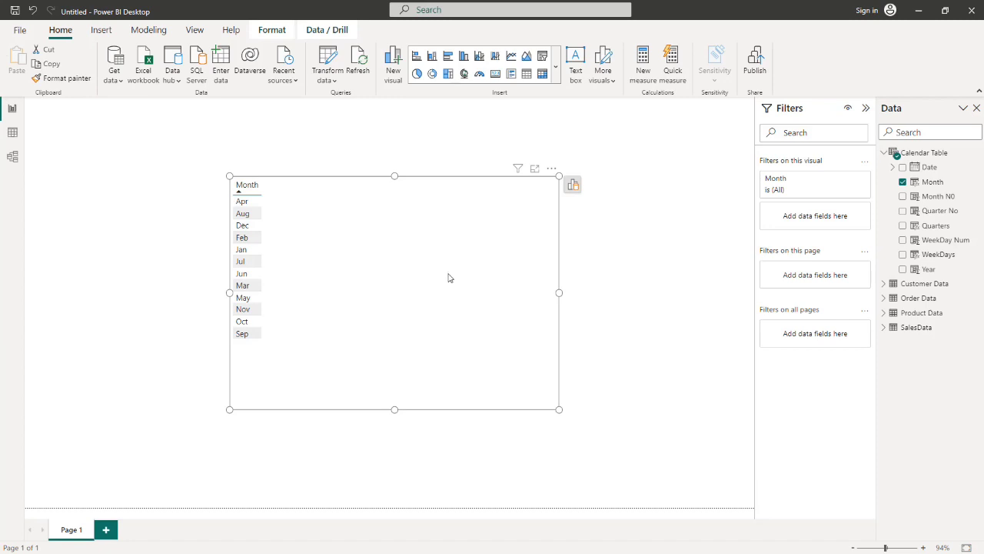
{"action": "key", "text": "Delete"}
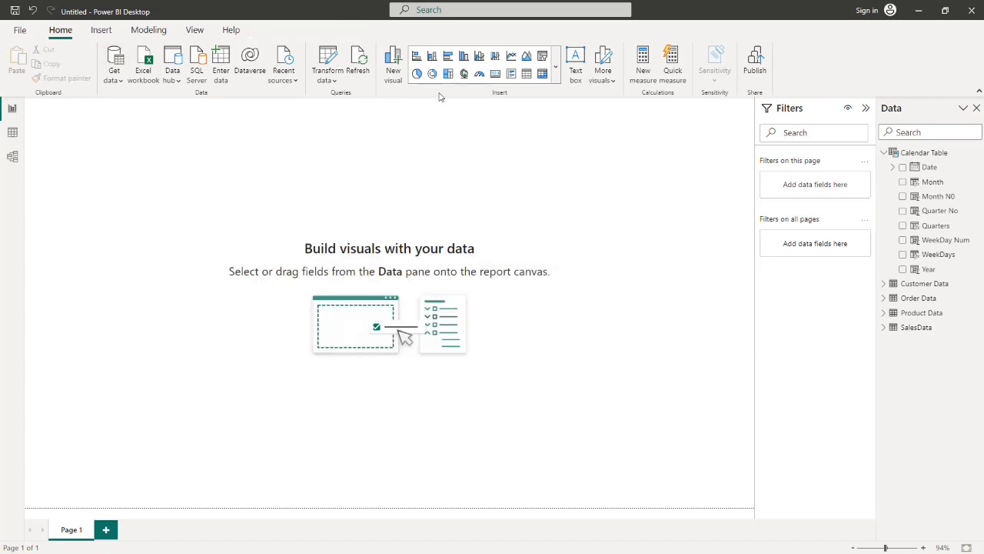
Set the Month column of Calendar Table to sort by Month N0.
{"action": "left_click", "coordinate": [12, 132]}
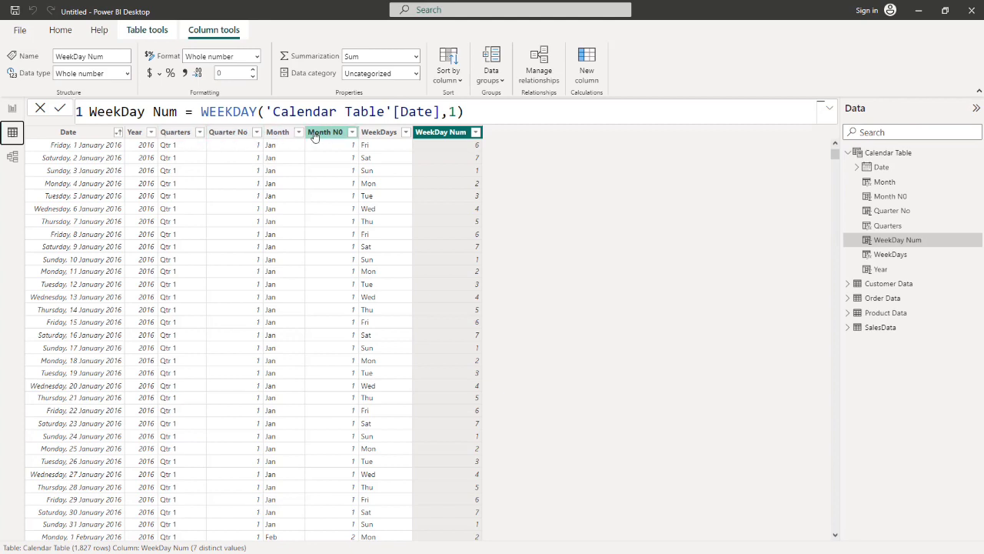
{"action": "left_click", "coordinate": [278, 134]}
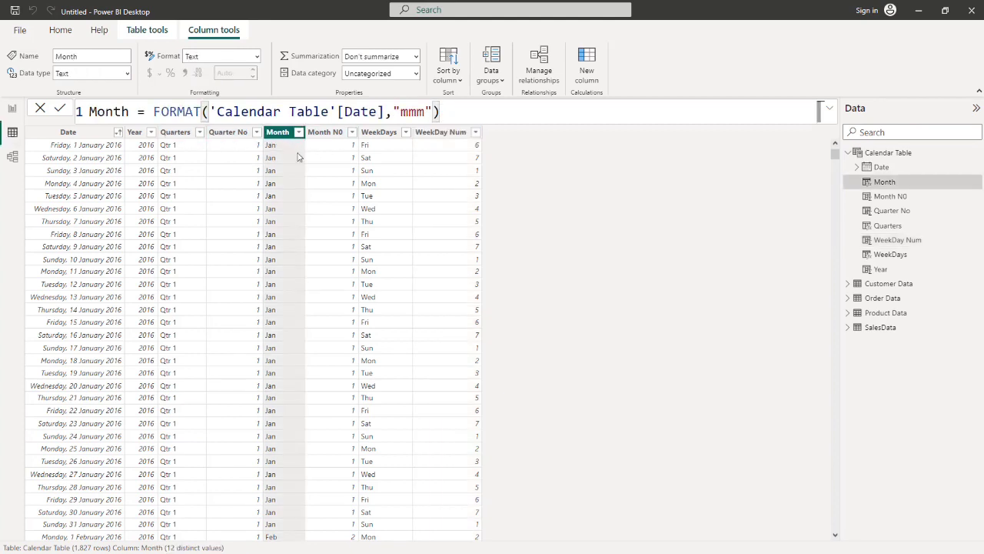
{"action": "left_click", "coordinate": [458, 80]}
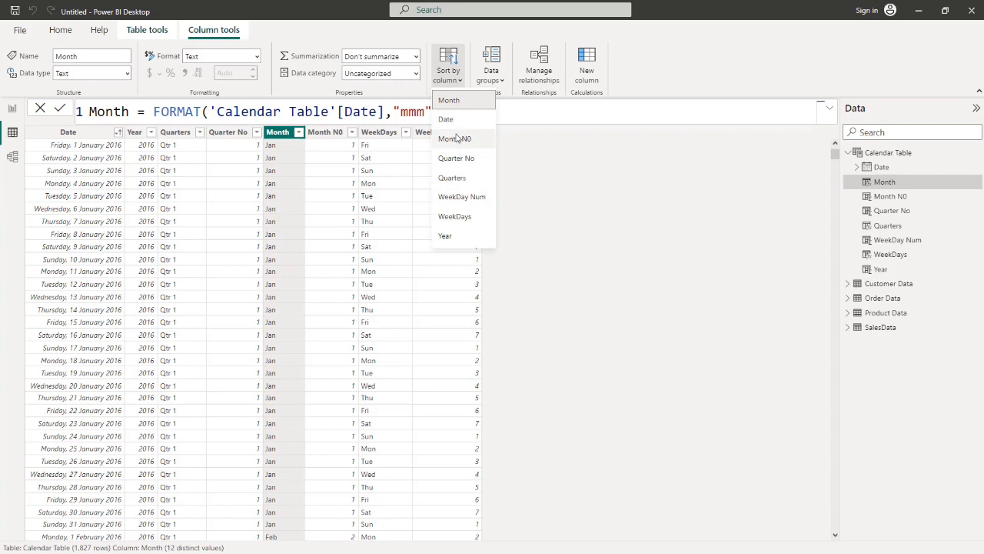
{"action": "left_click", "coordinate": [466, 137]}
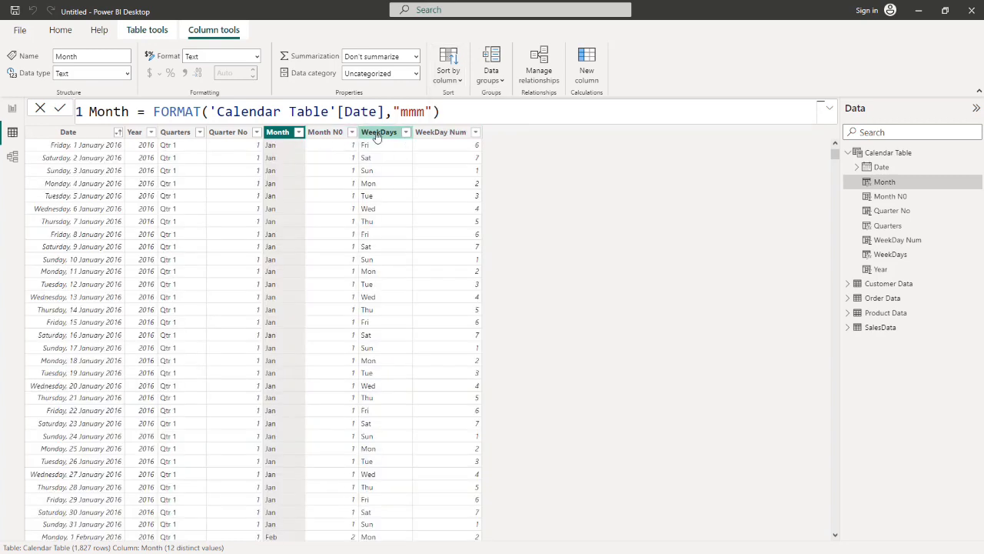
Set the Quarters column to sort by Quarter No and the WeekDays column to sort by WeekDay Num.
{"action": "left_click", "coordinate": [177, 132]}
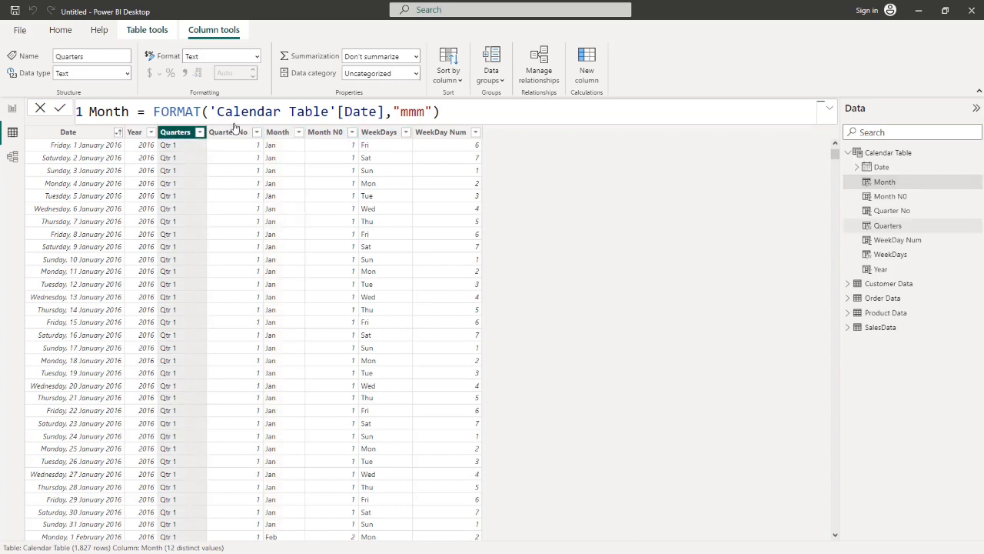
{"action": "left_click", "coordinate": [454, 83]}
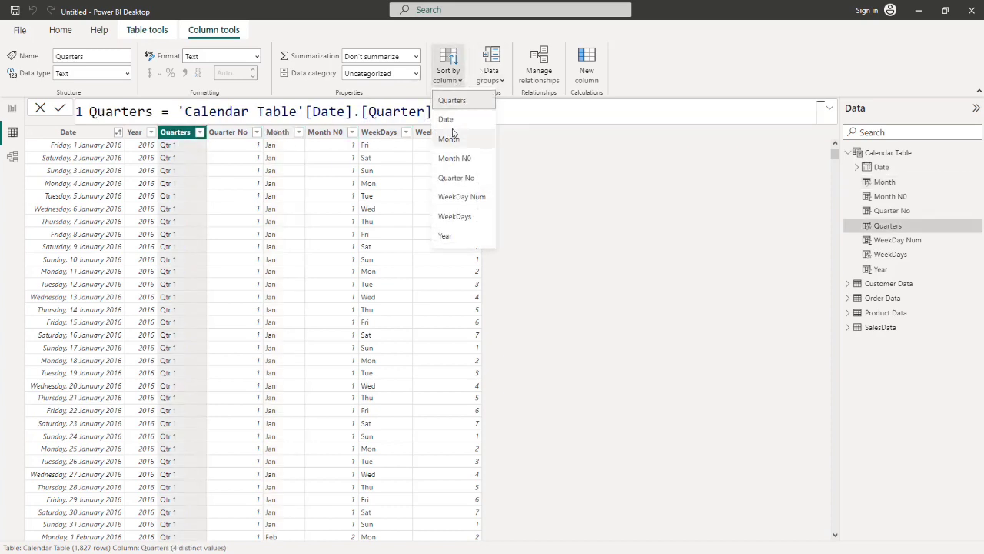
{"action": "left_click", "coordinate": [455, 178]}
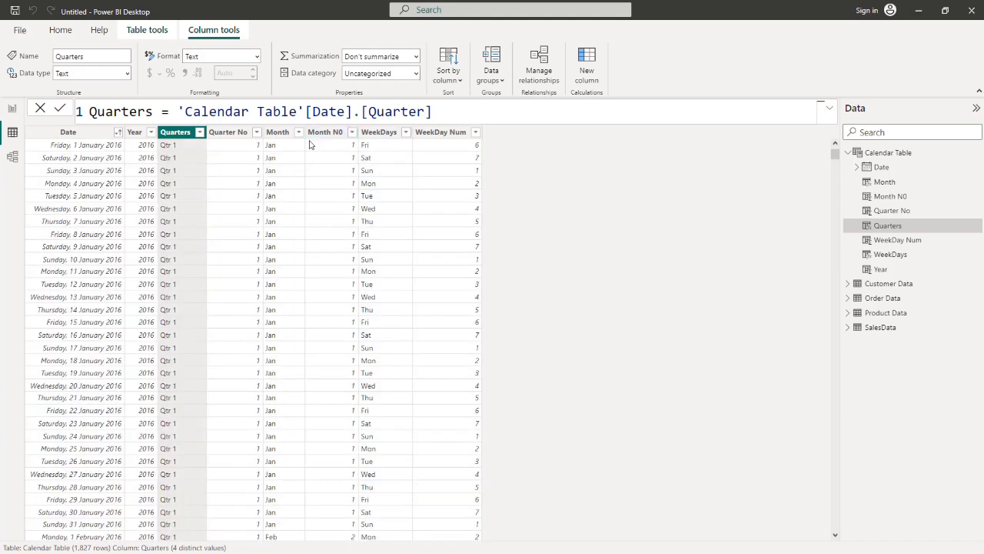
{"action": "left_click", "coordinate": [376, 132]}
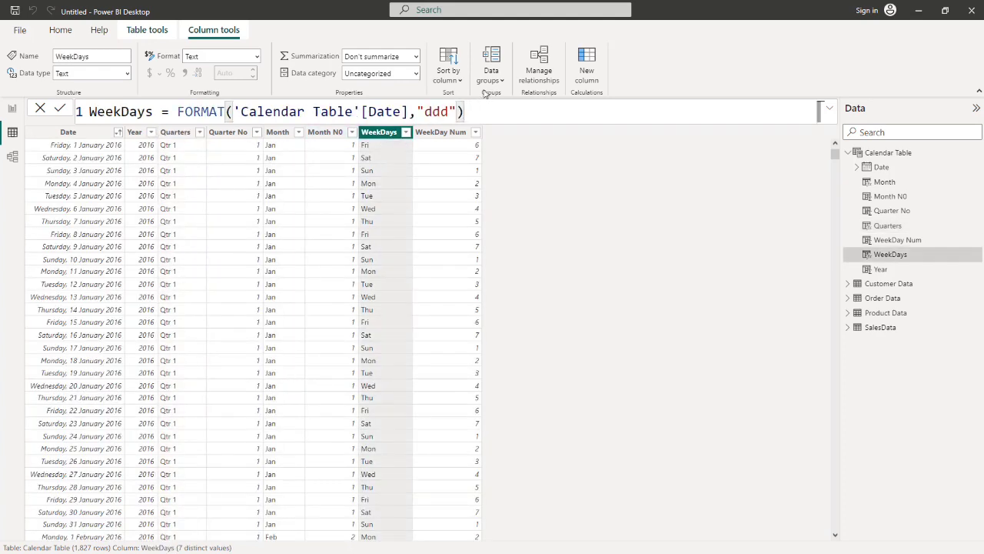
{"action": "left_click", "coordinate": [448, 73]}
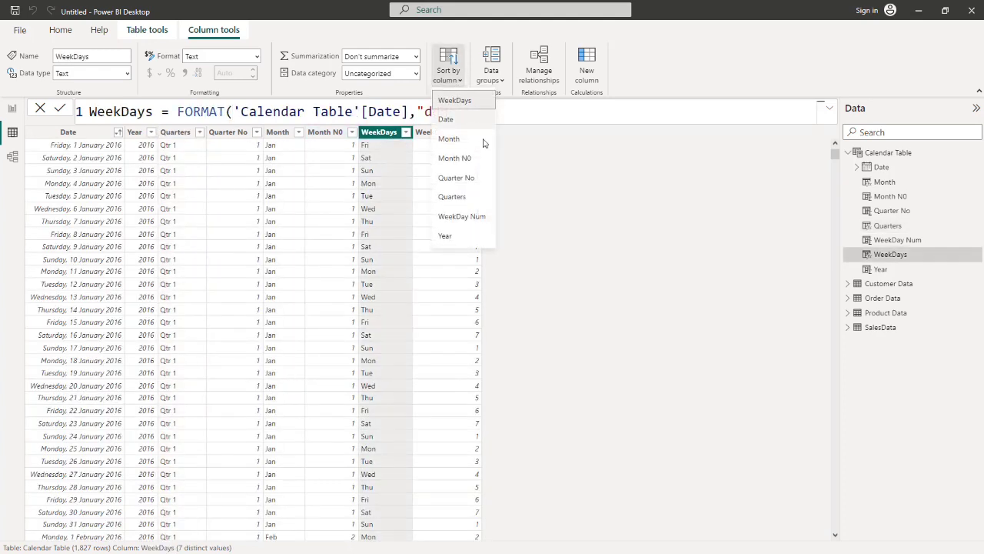
{"action": "left_click", "coordinate": [459, 217]}
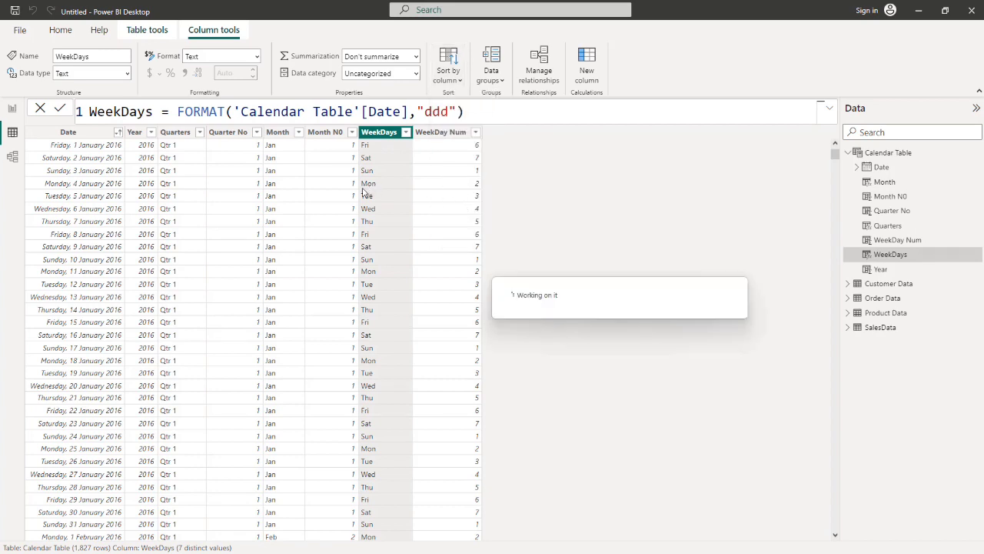
Recheck the Month order with another temporary table visual on the report page, and delete that visual.
{"action": "left_click", "coordinate": [13, 108]}
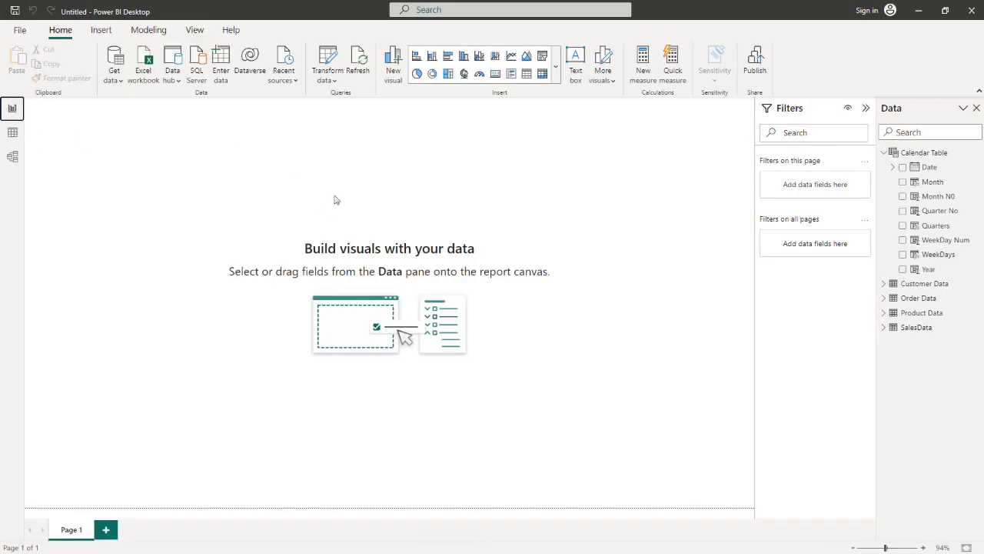
{"action": "right_click", "coordinate": [351, 186]}
{"action": "left_click", "coordinate": [379, 197]}
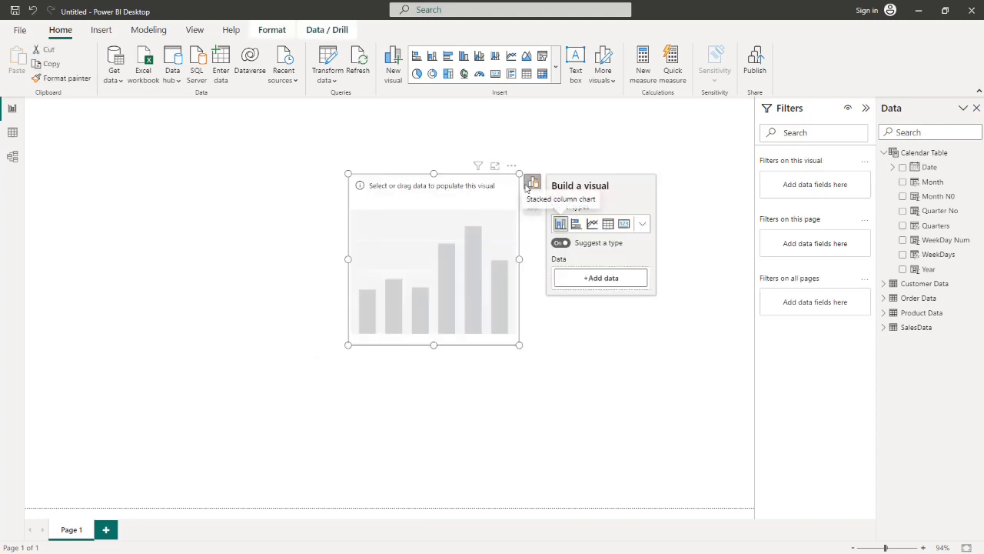
{"action": "left_click", "coordinate": [903, 185]}
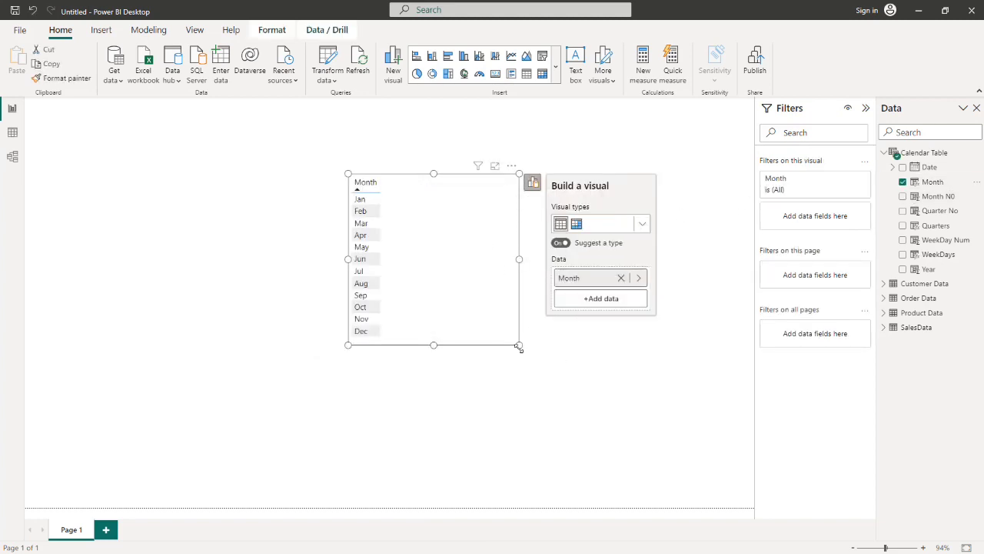
{"action": "left_click_drag", "start_coordinate": [519, 346], "coordinate": [551, 380]}
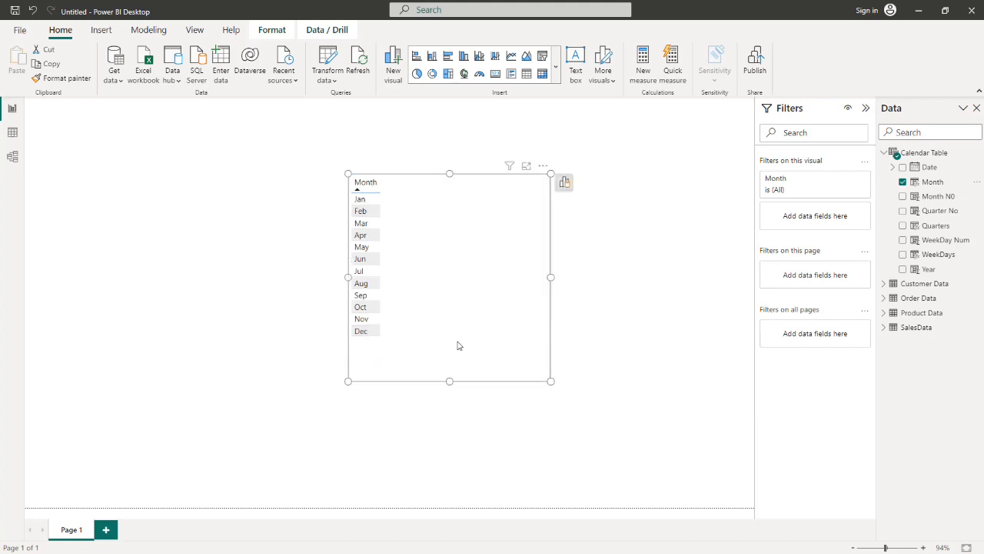
{"action": "key", "text": "Delete"}
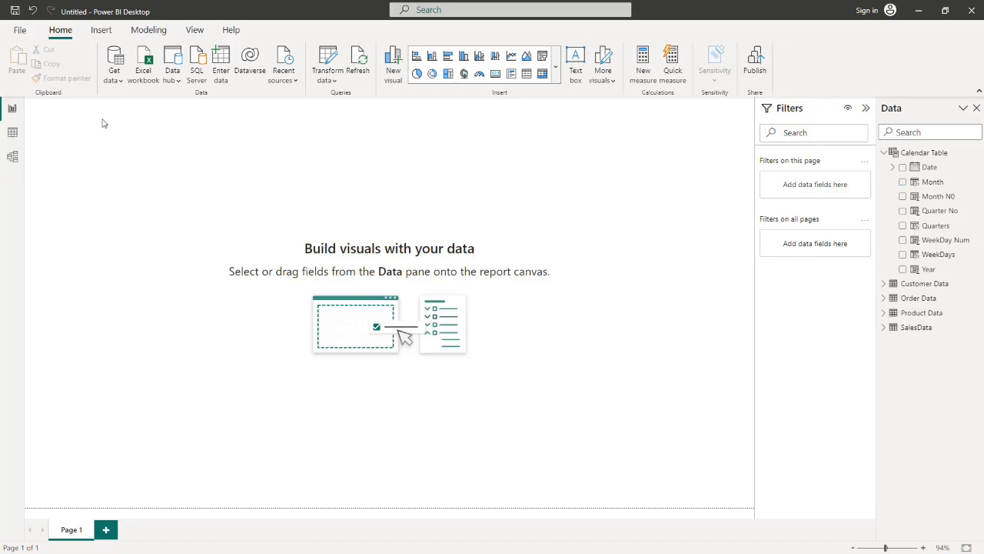
Move Calendar Table in the model diagram to the space below Product Data, beside Order Data.
{"action": "left_click", "coordinate": [16, 159]}
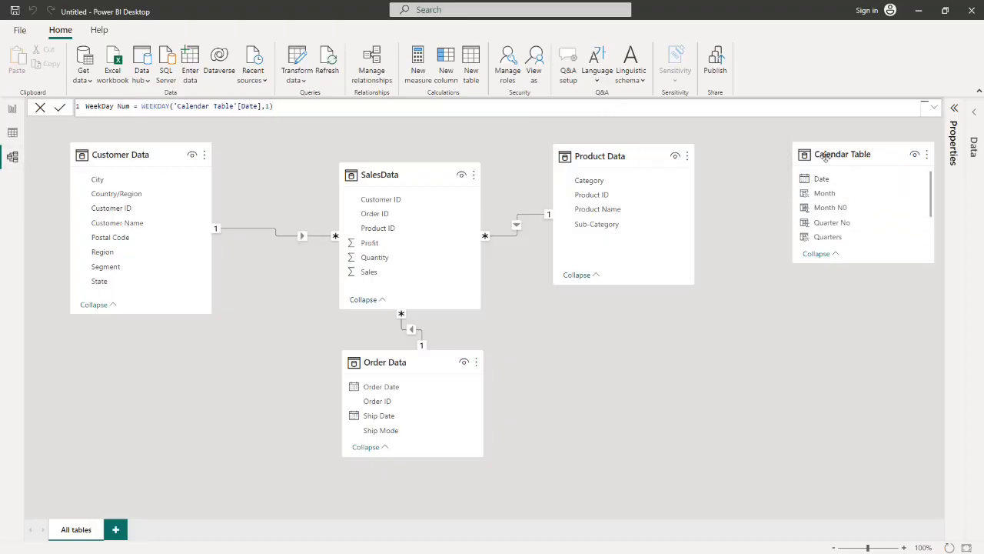
{"action": "left_click_drag", "start_coordinate": [826, 153], "coordinate": [606, 345]}
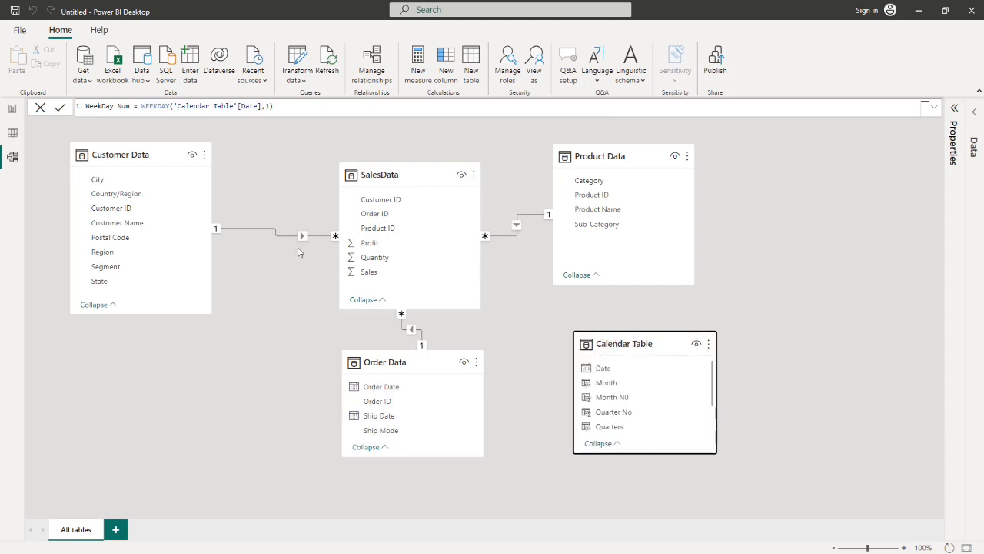
Move Order Data and SalesData further down the model diagram, and place Calendar Table between Customer Data and Product Data.
{"action": "left_click", "coordinate": [145, 152]}
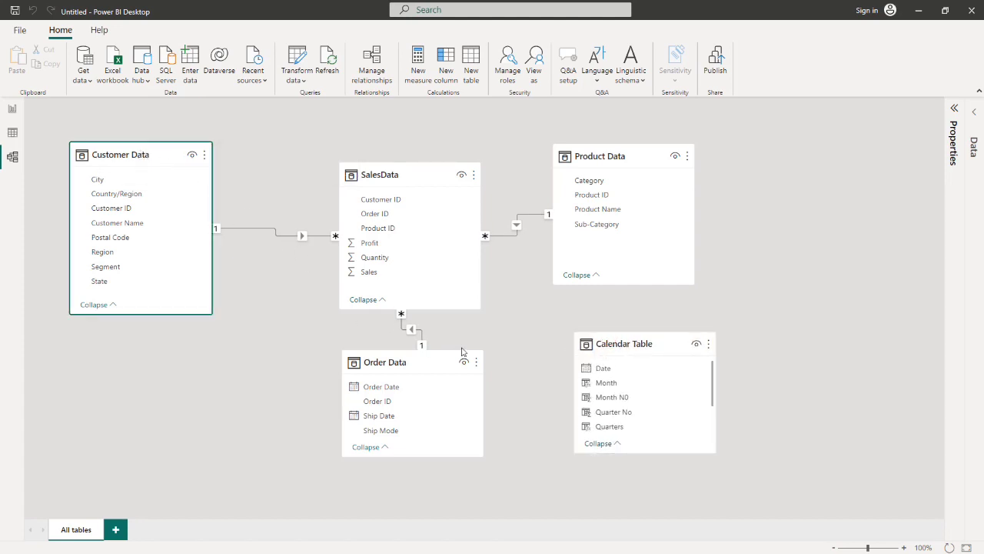
{"action": "left_click_drag", "start_coordinate": [435, 359], "coordinate": [425, 405]}
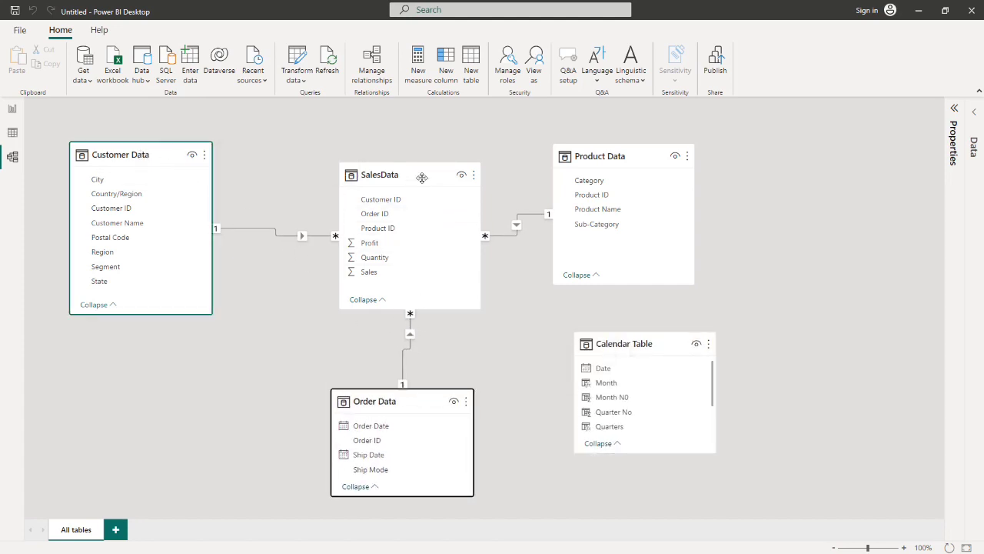
{"action": "left_click_drag", "start_coordinate": [453, 176], "coordinate": [450, 228]}
{"action": "left_click_drag", "start_coordinate": [651, 339], "coordinate": [413, 148]}
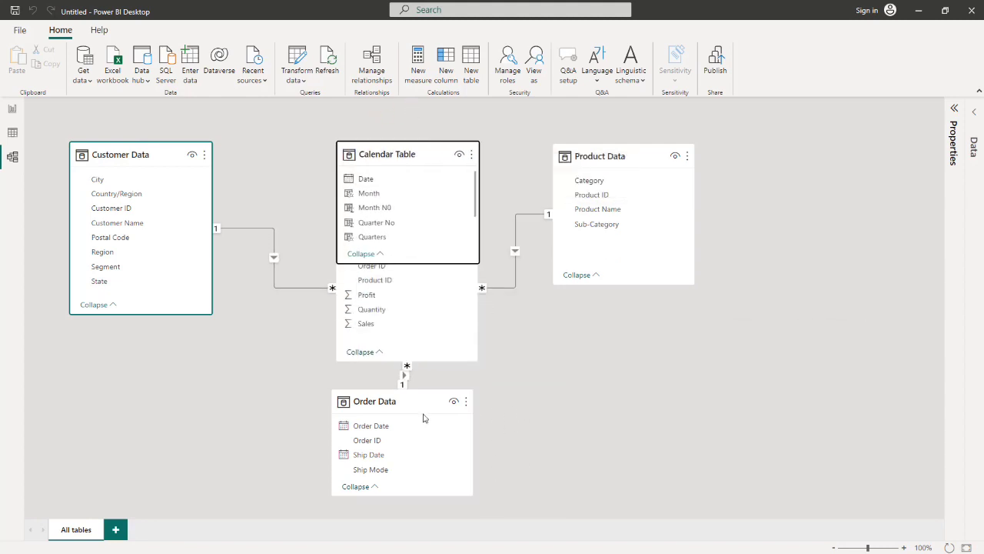
{"action": "left_click_drag", "start_coordinate": [423, 417], "coordinate": [433, 437]}
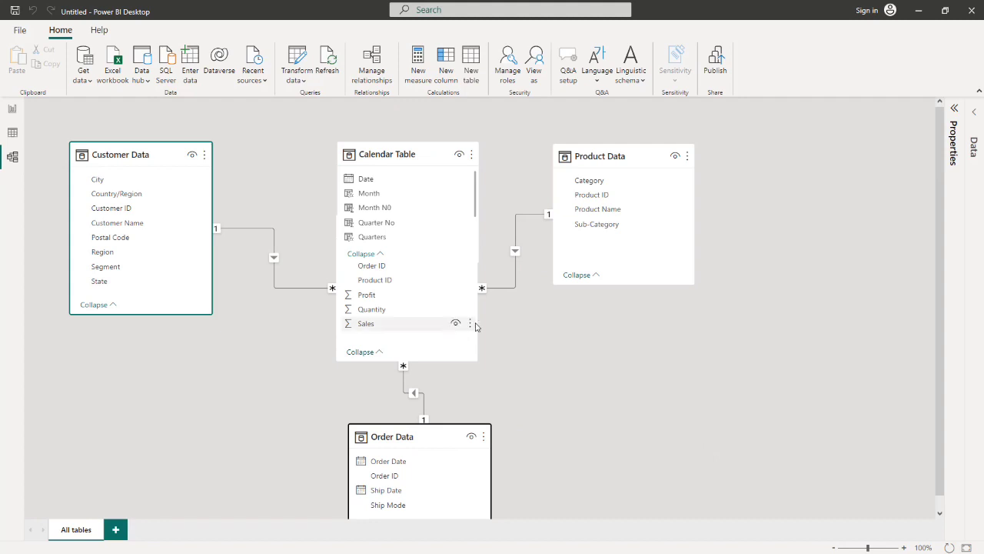
Shorten the SalesData card from its upper edge and the Calendar Table card from its lower edge, placing Calendar Table directly above SalesData.
{"action": "left_click_drag", "start_coordinate": [432, 153], "coordinate": [536, 281]}
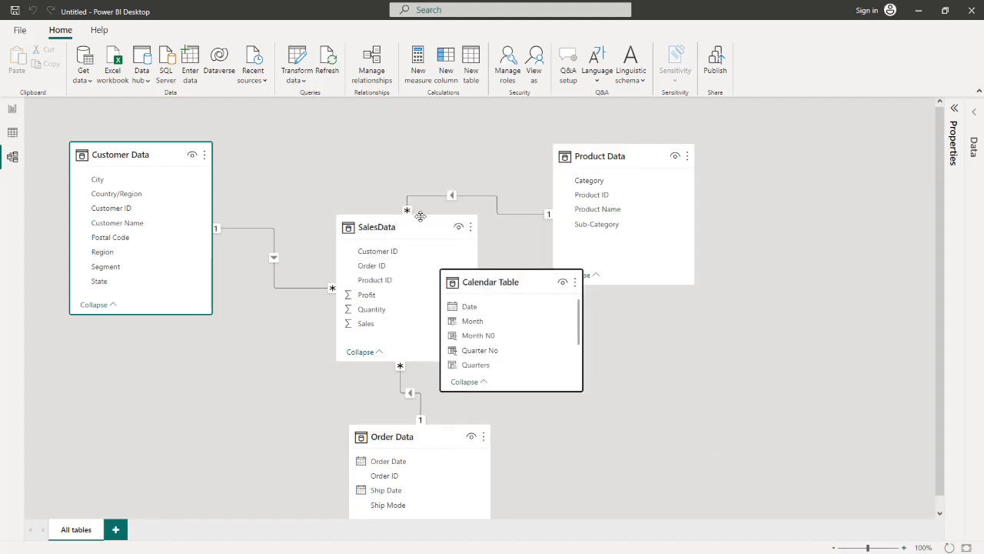
{"action": "left_click_drag", "start_coordinate": [422, 216], "coordinate": [423, 232]}
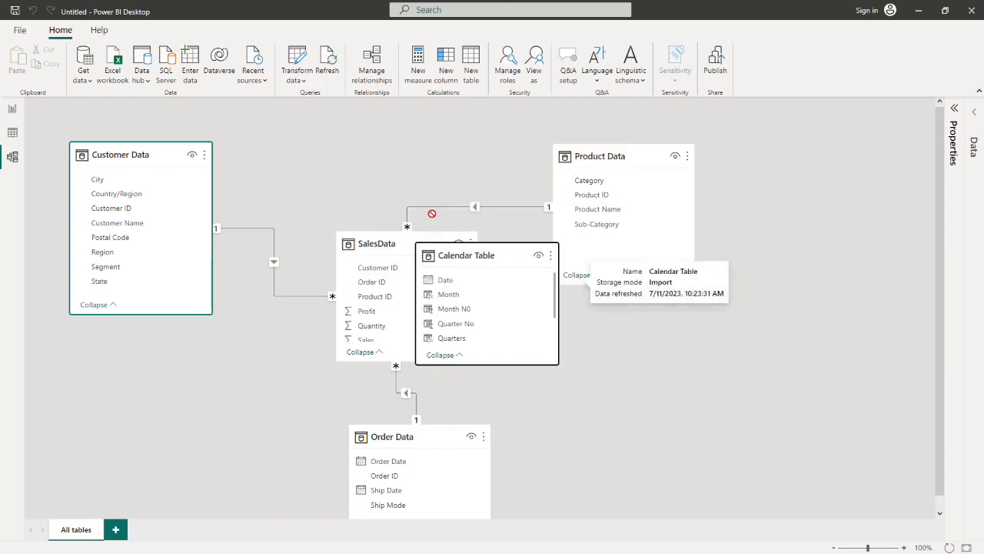
{"action": "left_click_drag", "start_coordinate": [490, 282], "coordinate": [380, 154]}
{"action": "left_click_drag", "start_coordinate": [411, 262], "coordinate": [411, 227]}
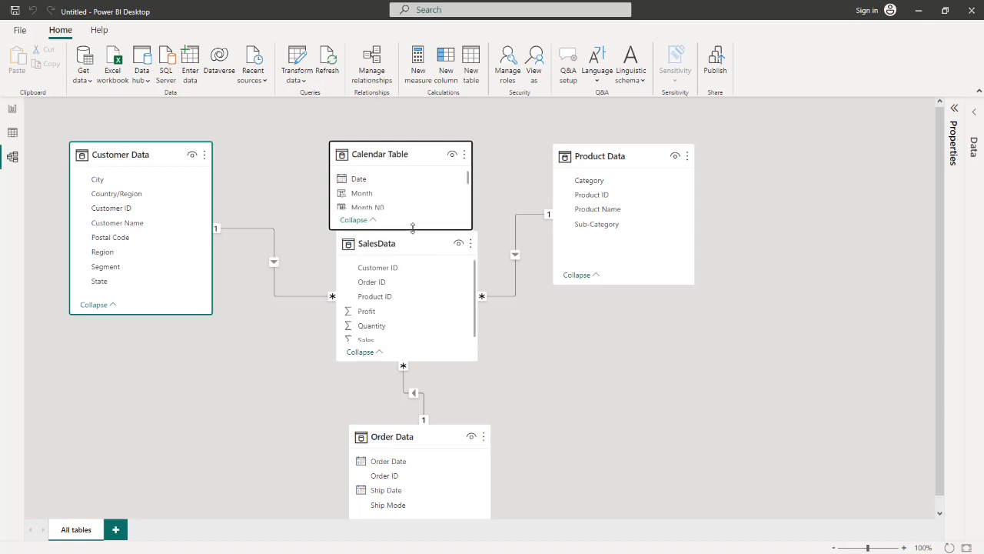
{"action": "left_click_drag", "start_coordinate": [399, 155], "coordinate": [403, 154]}
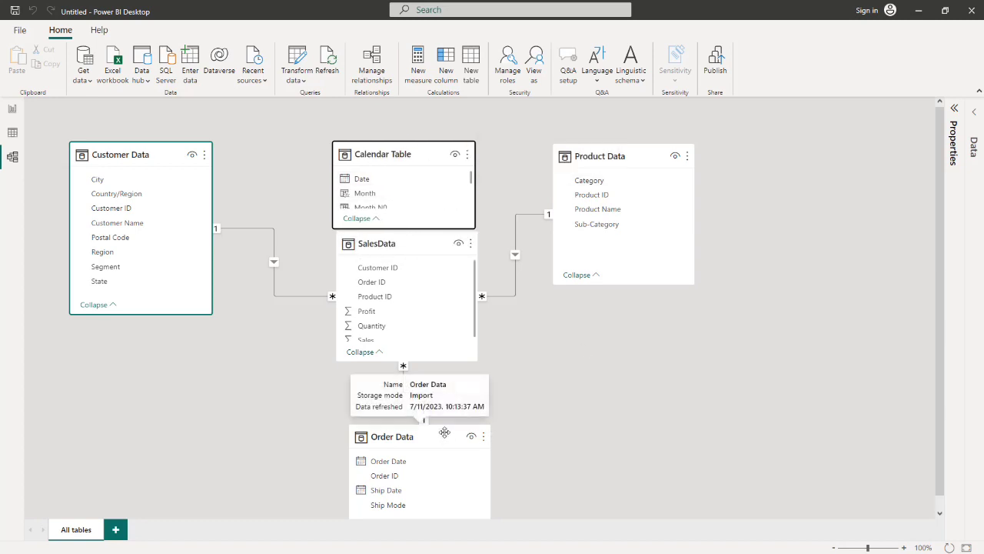
Shift Order Data and SalesData slightly lower in the model diagram to open a gap beneath Calendar Table.
{"action": "left_click_drag", "start_coordinate": [444, 434], "coordinate": [445, 446]}
{"action": "left_click", "coordinate": [528, 294]}
{"action": "scroll", "coordinate": [528, 294], "scroll_direction": "down", "scroll_amount": 1}
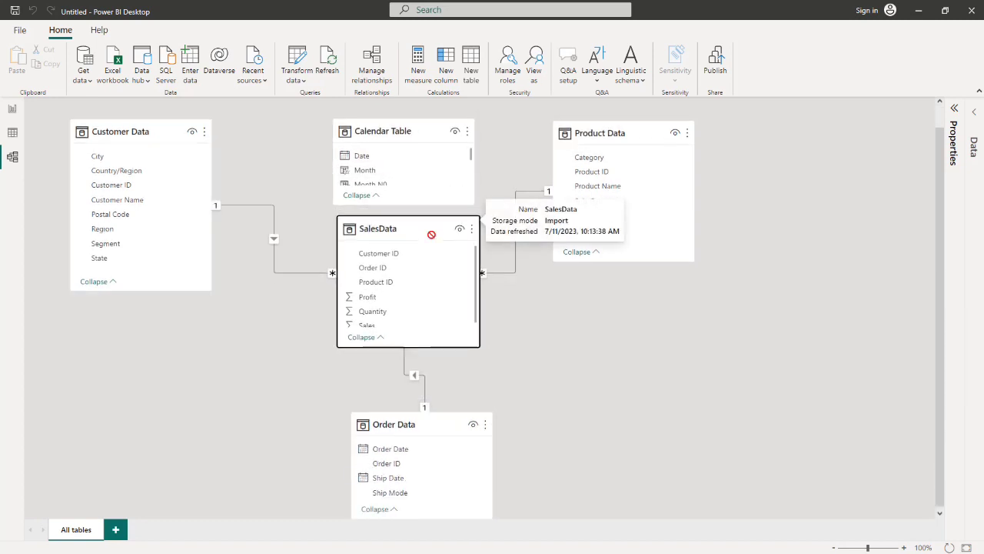
{"action": "left_click_drag", "start_coordinate": [432, 225], "coordinate": [432, 258]}
Lengthen the Calendar Table card to show fields down to Quarter No, and the SalesData card to show all its fields.
{"action": "left_click", "coordinate": [409, 131]}
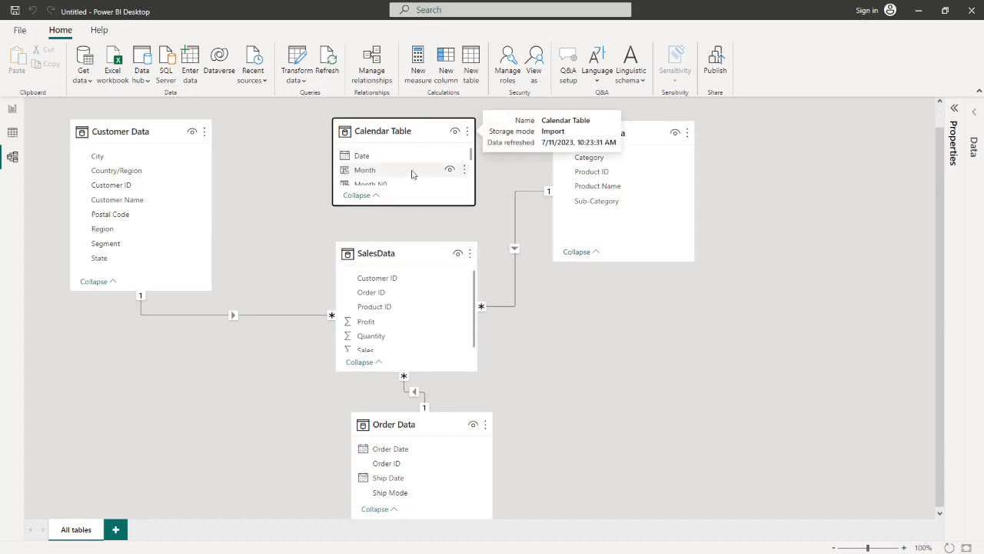
{"action": "left_click_drag", "start_coordinate": [409, 206], "coordinate": [409, 229]}
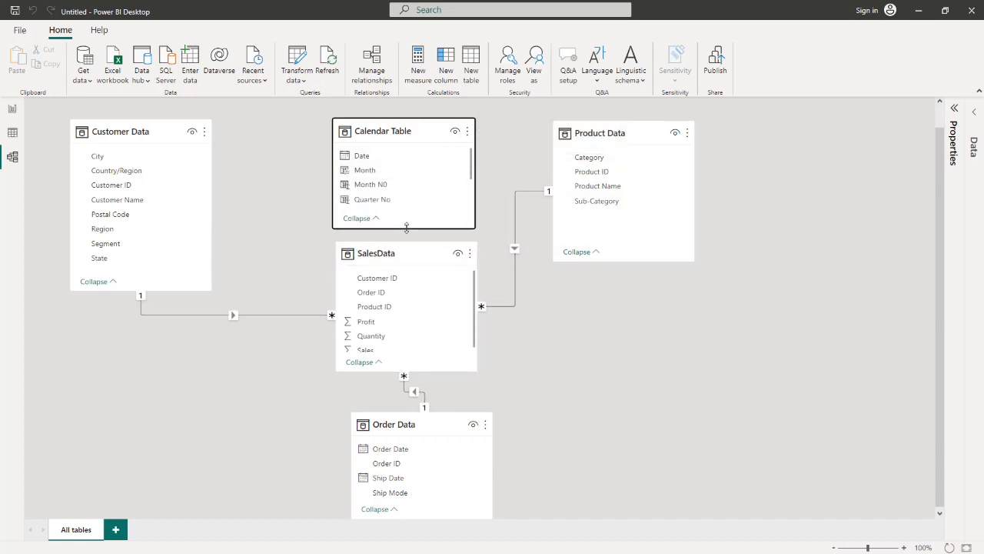
{"action": "left_click", "coordinate": [372, 159]}
{"action": "mouse_move", "coordinate": [372, 158]}
{"action": "left_mouse_down"}
{"action": "mouse_move", "coordinate": [406, 182]}
{"action": "mouse_move", "coordinate": [374, 157]}
{"action": "left_mouse_up"}
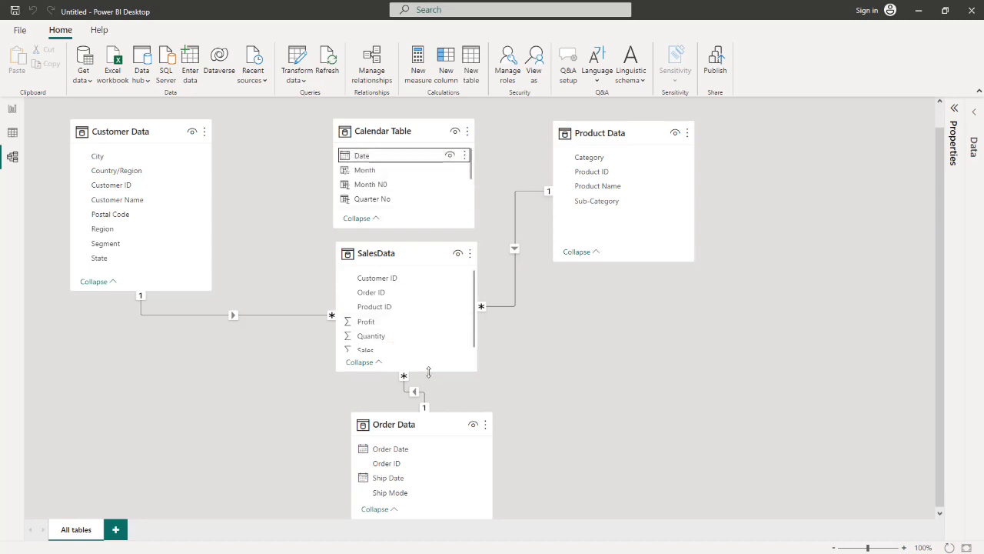
{"action": "left_click_drag", "start_coordinate": [428, 372], "coordinate": [423, 386]}
{"action": "scroll", "coordinate": [461, 305], "scroll_direction": "up", "scroll_amount": 1}
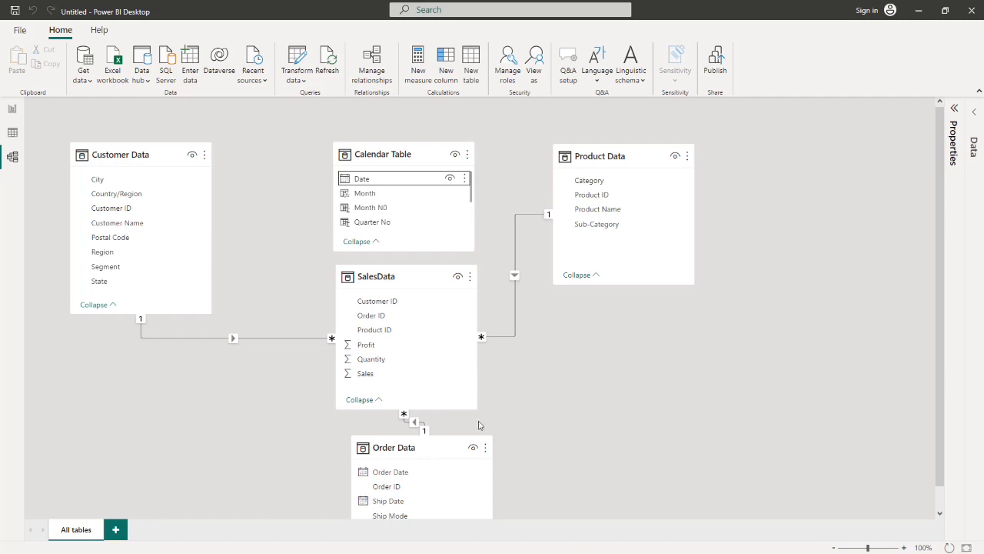
{"action": "scroll", "coordinate": [500, 430], "scroll_direction": "down", "scroll_amount": 1}
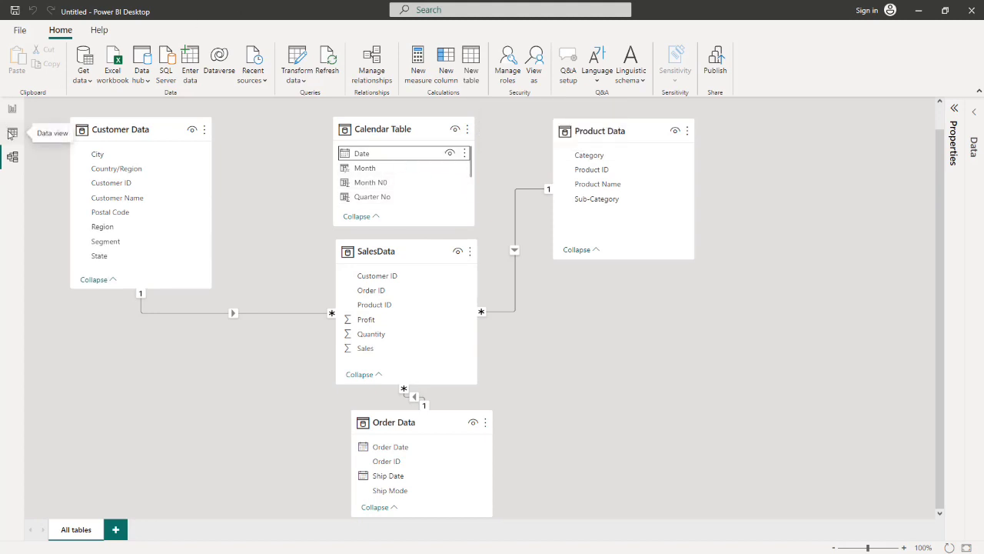
Open the SalesData table in Data view and add a calculated column named Dates.
{"action": "left_click", "coordinate": [11, 133]}
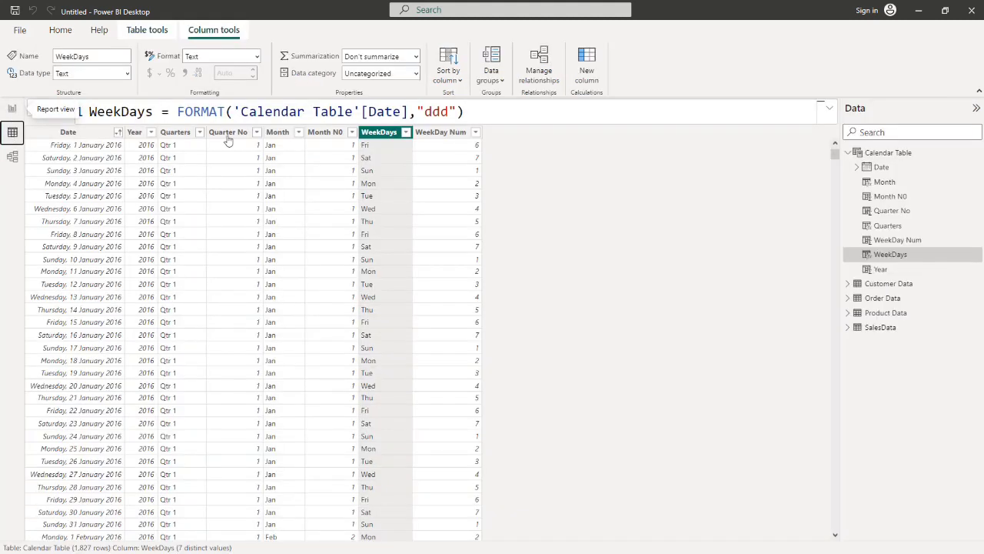
{"action": "left_click", "coordinate": [846, 153]}
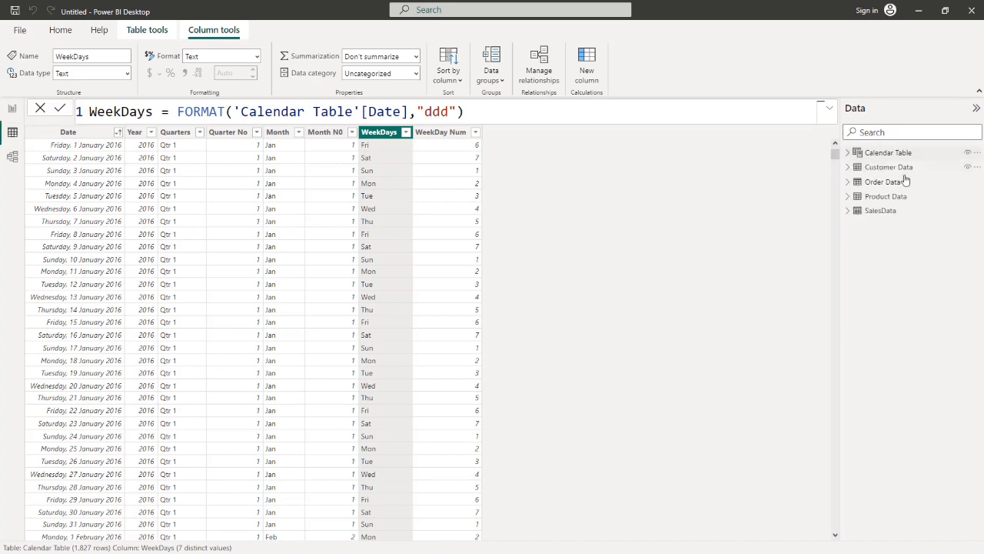
{"action": "left_click", "coordinate": [869, 212]}
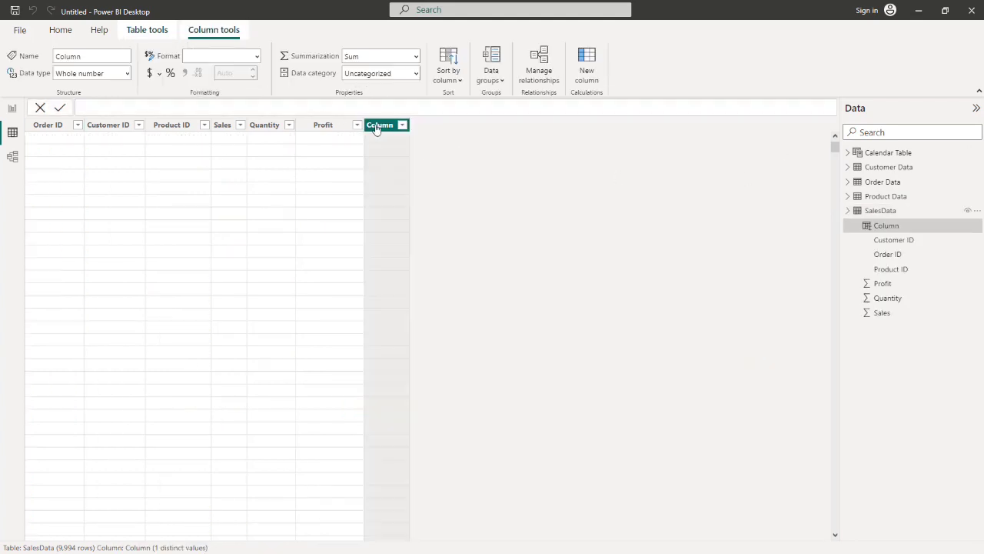
{"action": "key", "text": "BackSpace"}
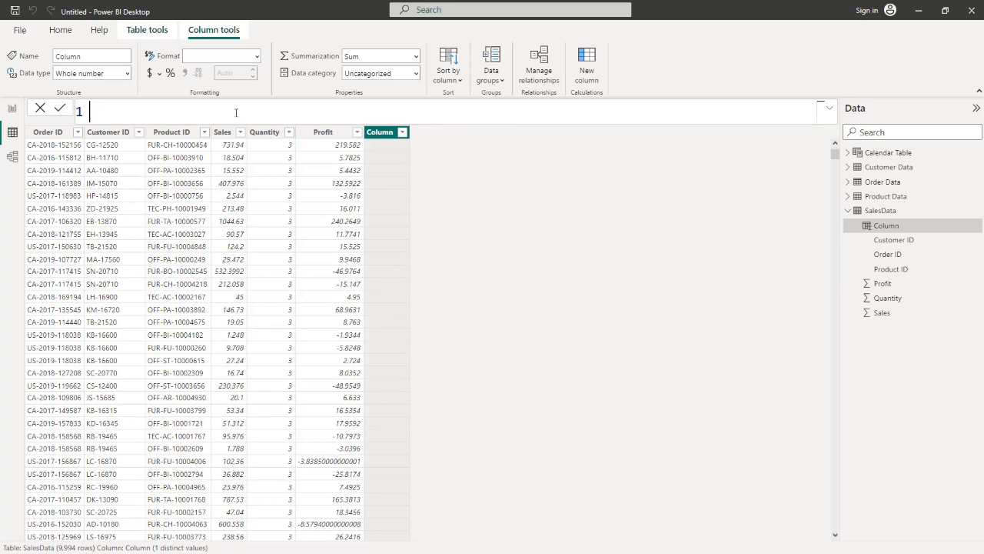
{"action": "type", "text": "Dates ="}
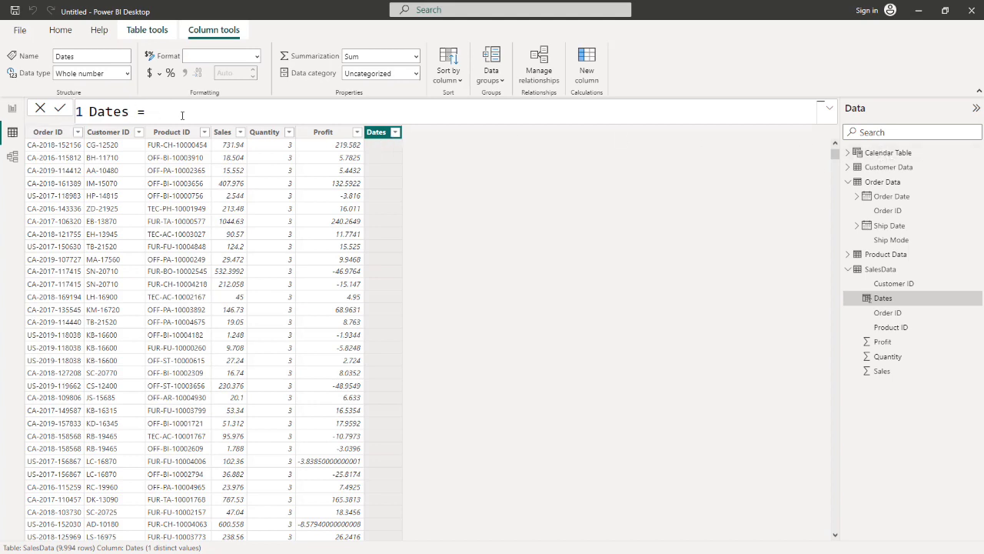
Define the Dates column's formula as RELATED('Order Data'[Order Date]).
{"action": "type", "text": "R"}
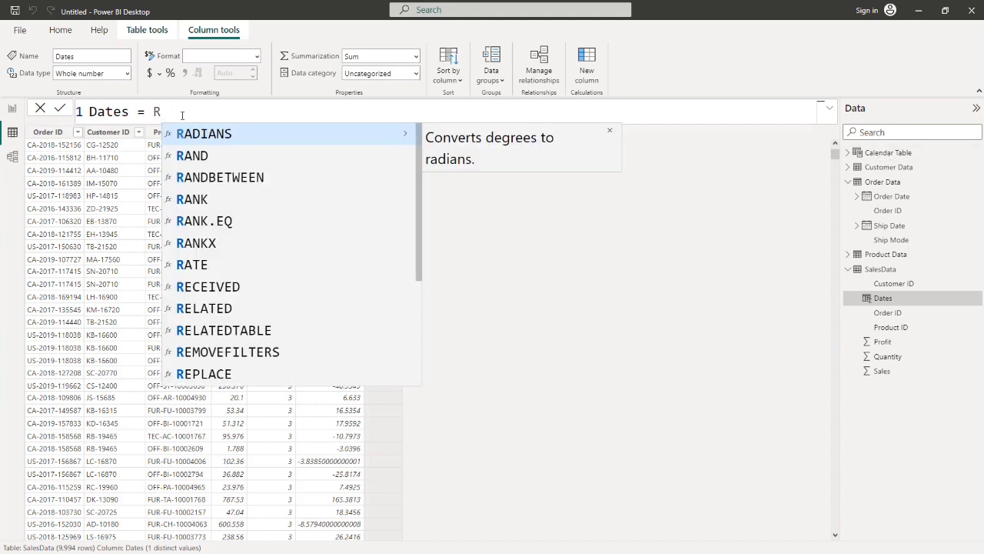
{"action": "type", "text": "ela"}
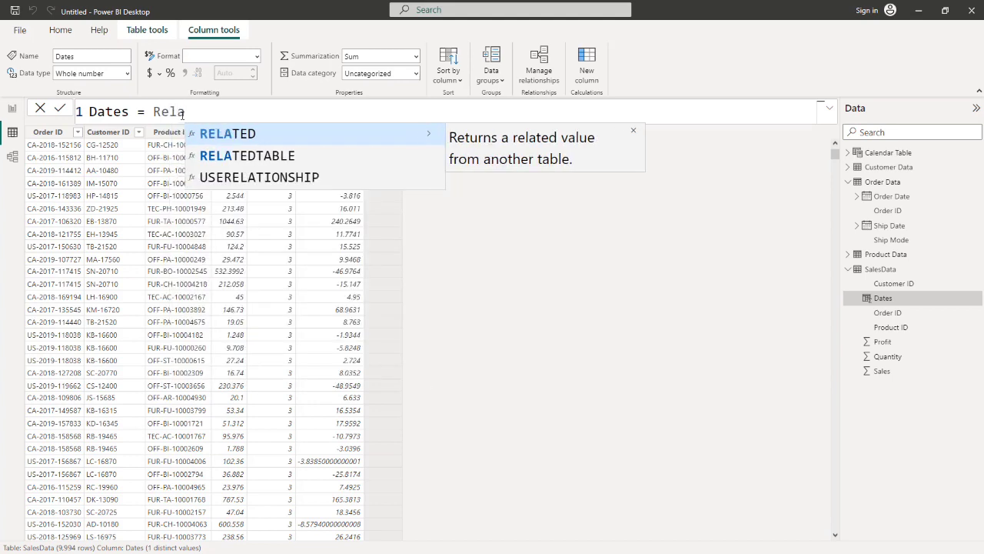
{"action": "key", "text": "Tab"}
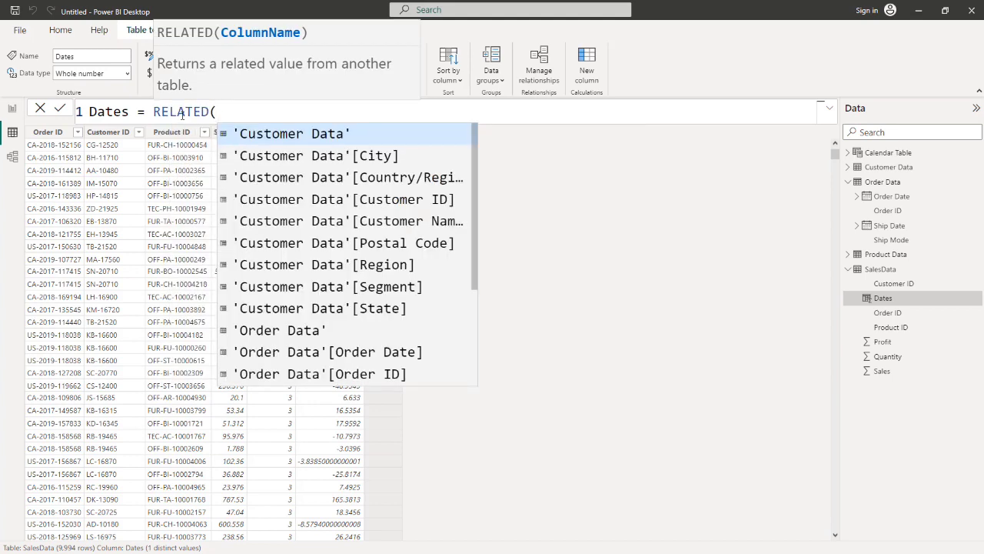
{"action": "type", "text": "o"}
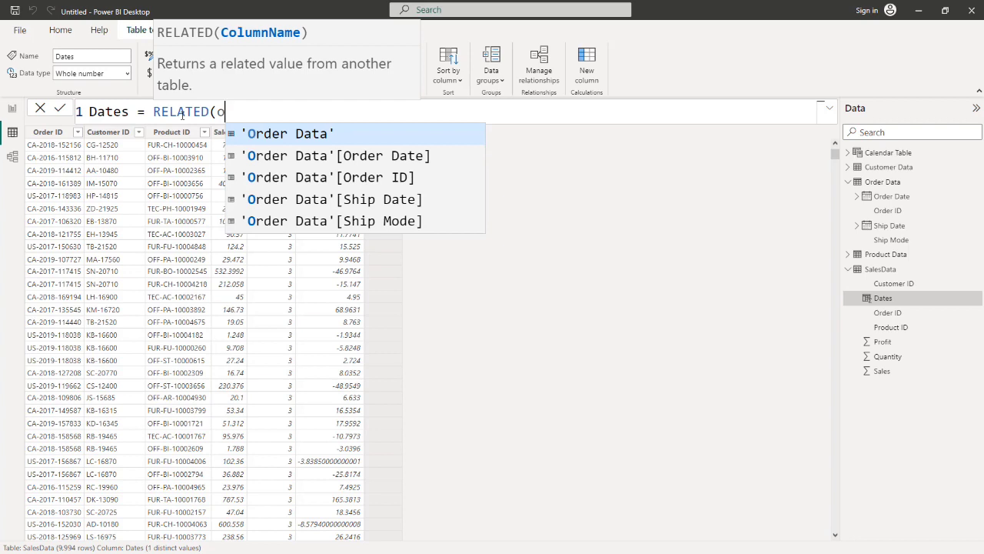
{"action": "left_click", "coordinate": [295, 158]}
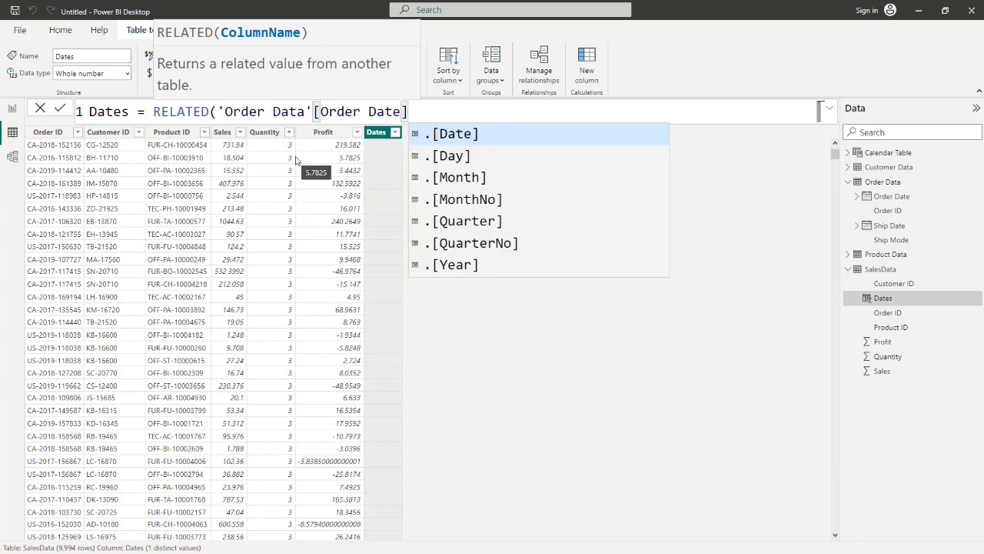
{"action": "type", "text": ")"}
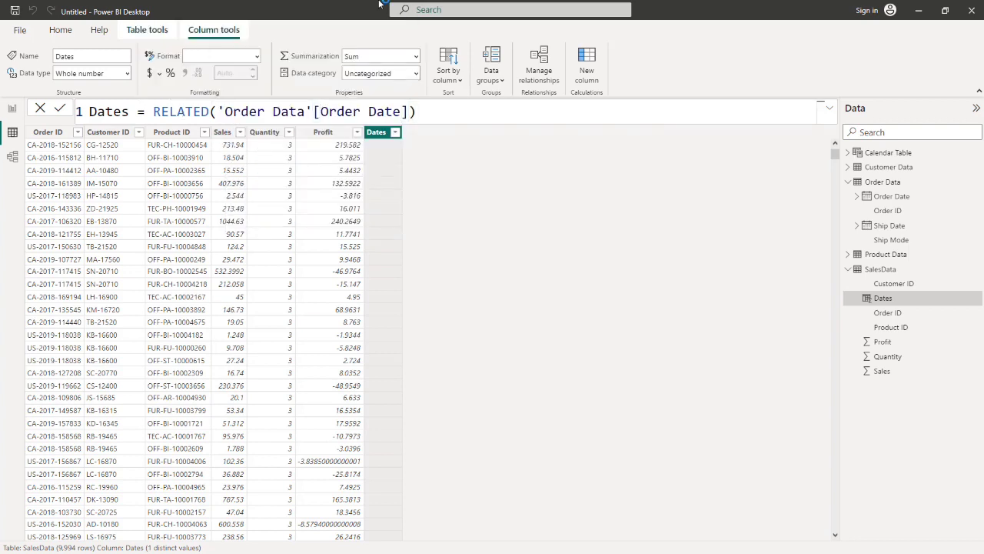
Commit the SalesData column Dates = RELATED('Order Data'[Order Date]) and set its format to Short Date.
{"action": "key", "text": "Return"}
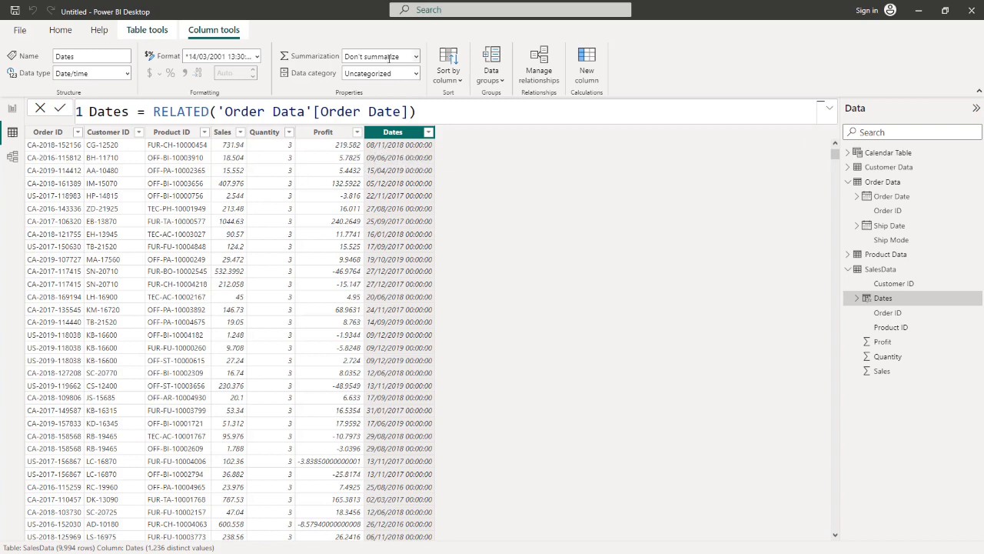
{"action": "left_click", "coordinate": [256, 57]}
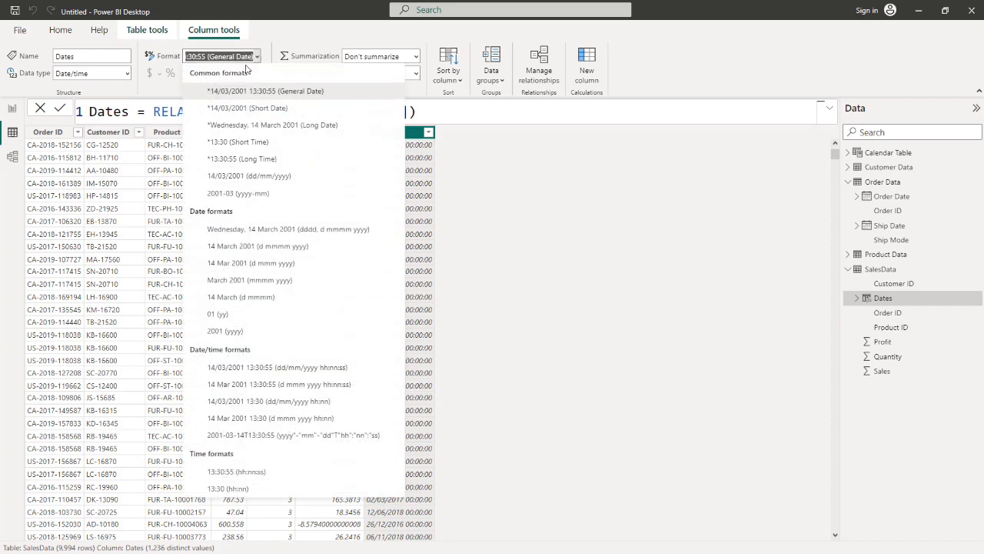
{"action": "left_click", "coordinate": [248, 143]}
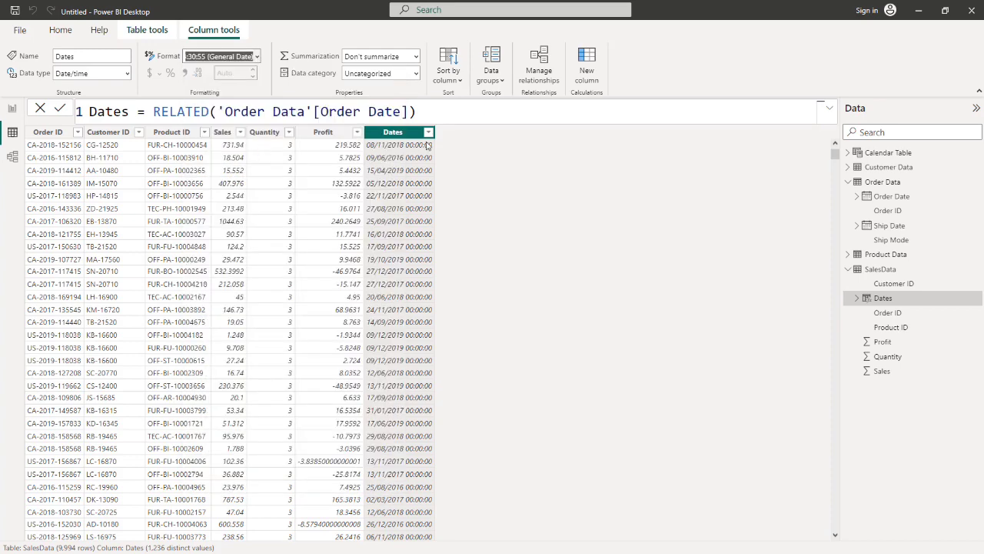
{"action": "left_click", "coordinate": [256, 57]}
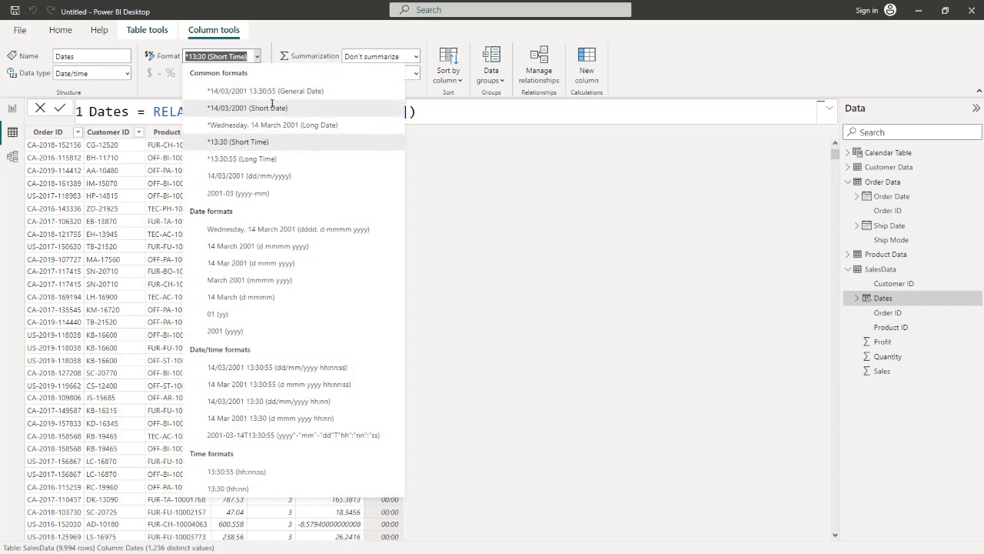
{"action": "left_click", "coordinate": [247, 108]}
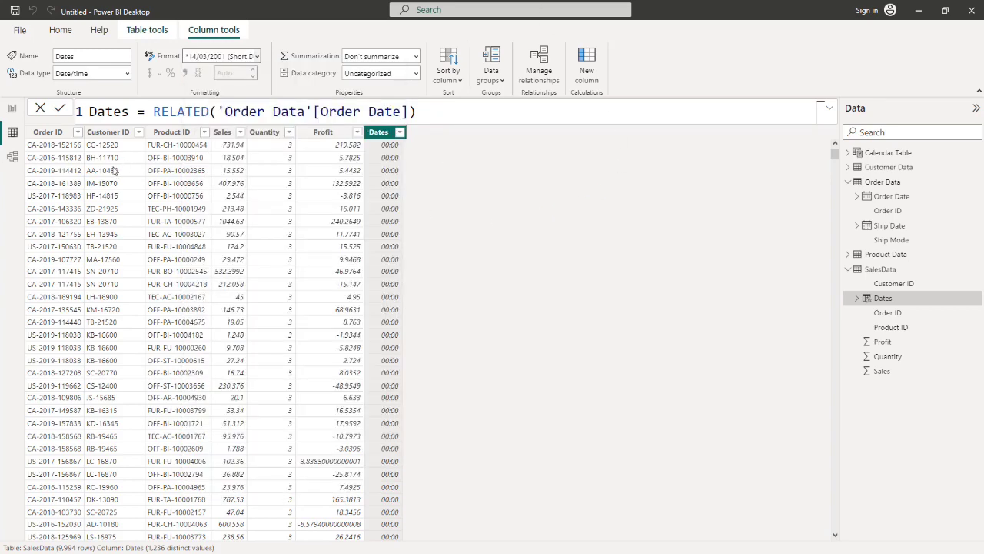
Collapse the expanded tables and set the Calendar Table's Date column to the Short Date format.
{"action": "left_click", "coordinate": [848, 182]}
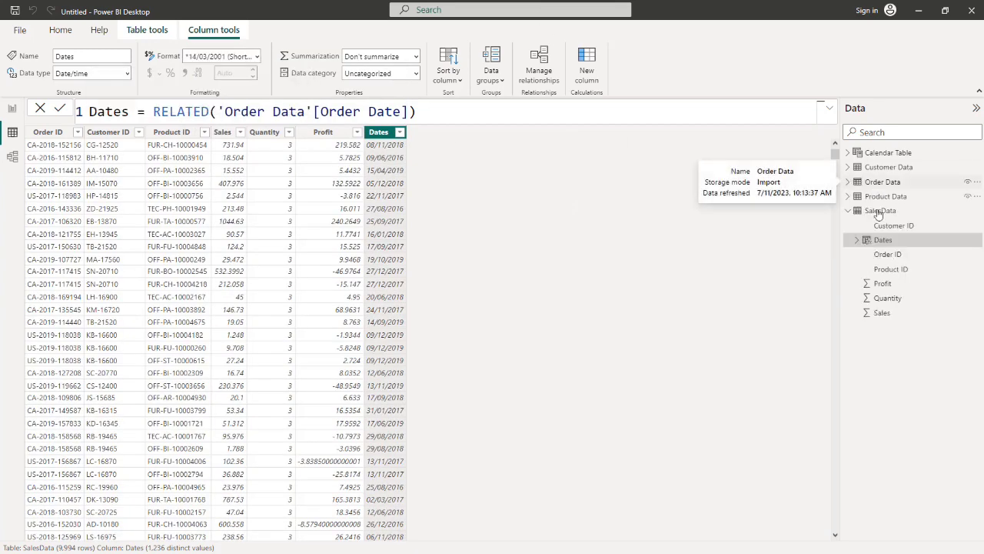
{"action": "left_click", "coordinate": [856, 239]}
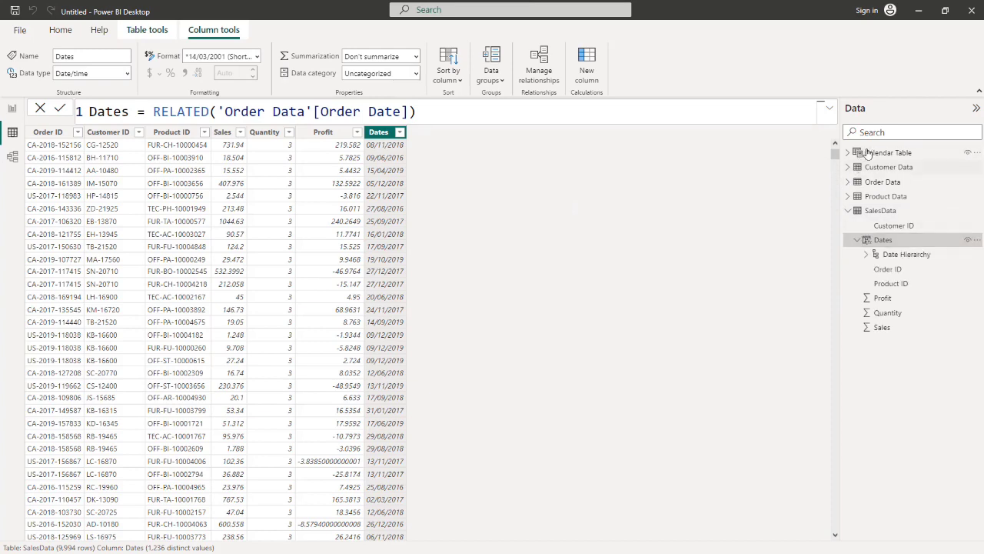
{"action": "left_click", "coordinate": [848, 209]}
{"action": "left_click", "coordinate": [884, 152]}
{"action": "left_click", "coordinate": [92, 135]}
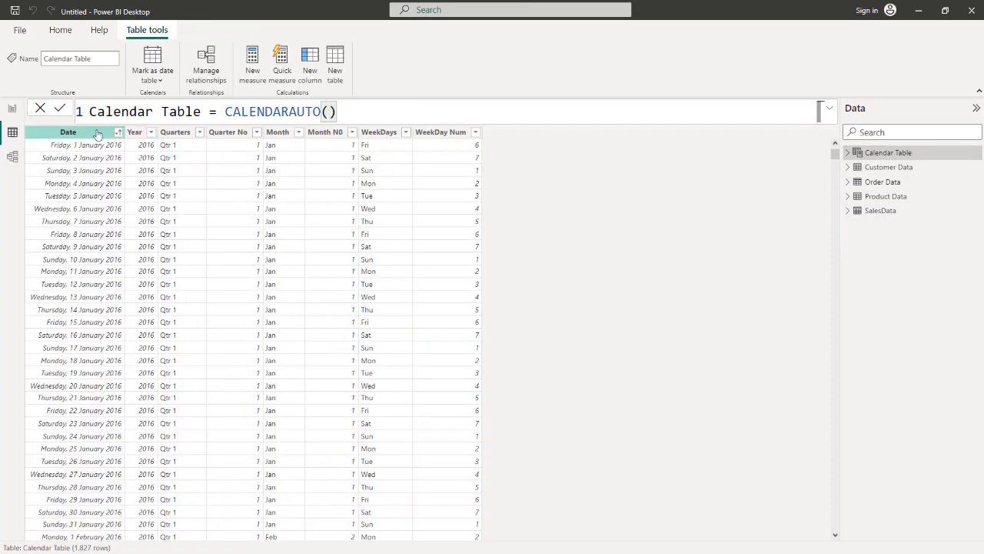
{"action": "left_click", "coordinate": [91, 136]}
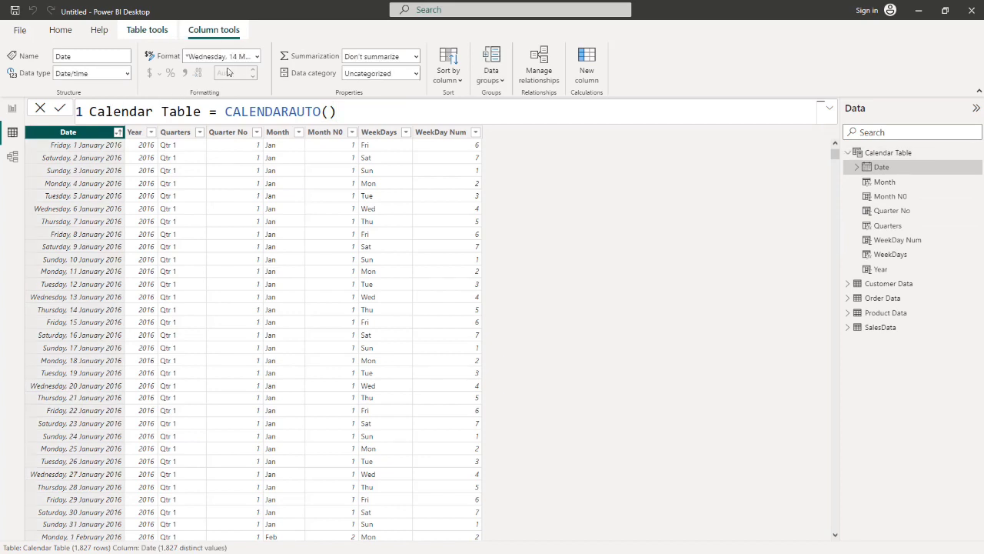
{"action": "left_click", "coordinate": [255, 56]}
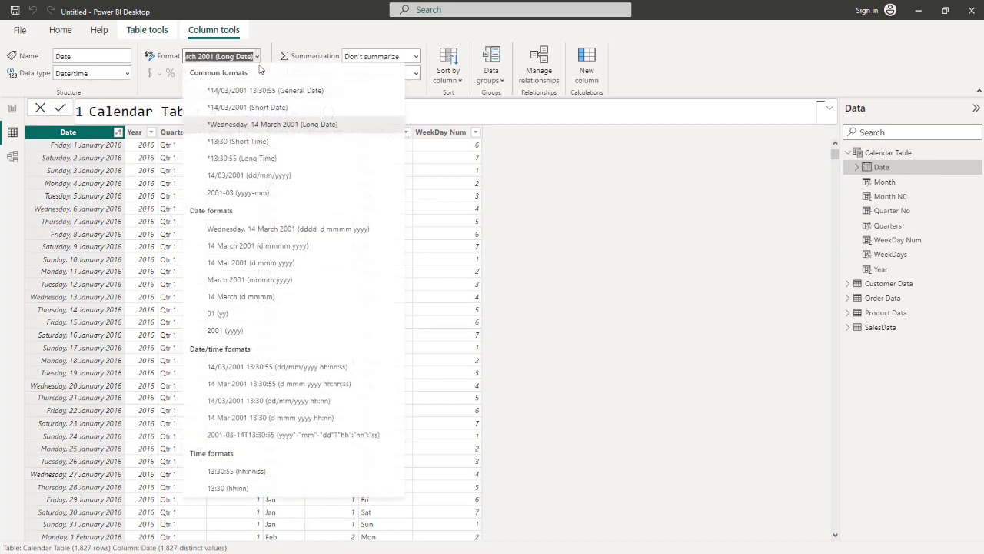
{"action": "left_click", "coordinate": [248, 110]}
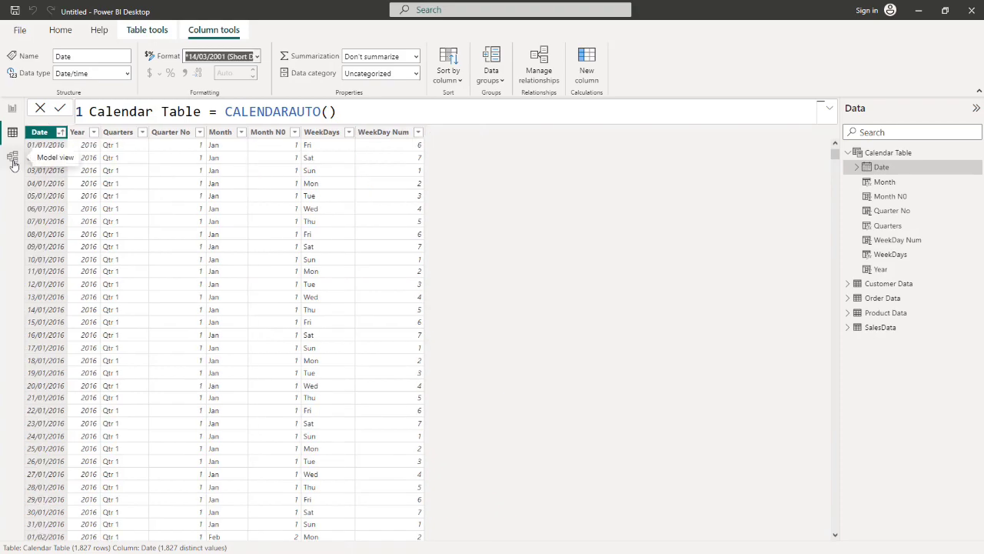
In the model view, relate the Calendar Table's Date to SalesData's Dates and move the Product Data table farther from SalesData.
{"action": "left_click", "coordinate": [13, 158]}
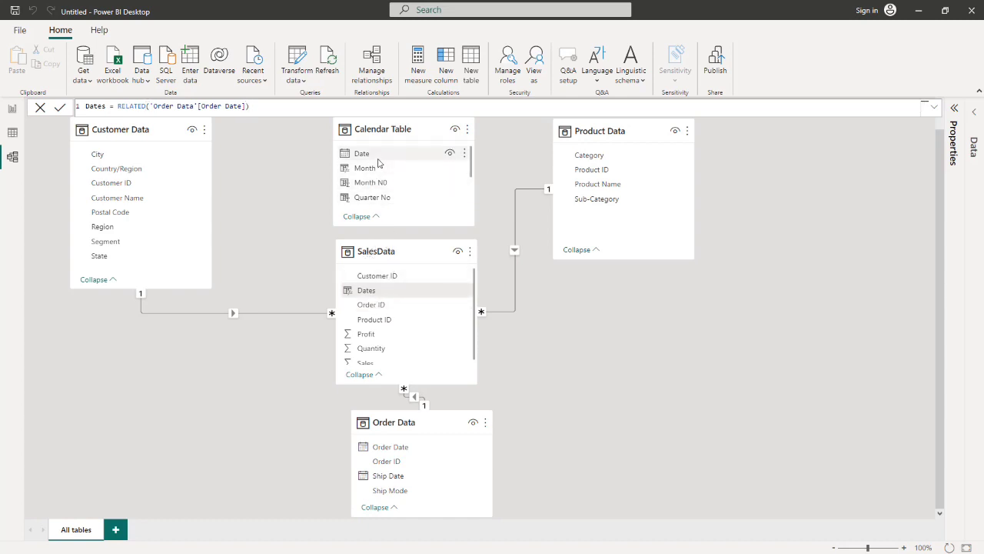
{"action": "left_click_drag", "start_coordinate": [379, 157], "coordinate": [374, 289]}
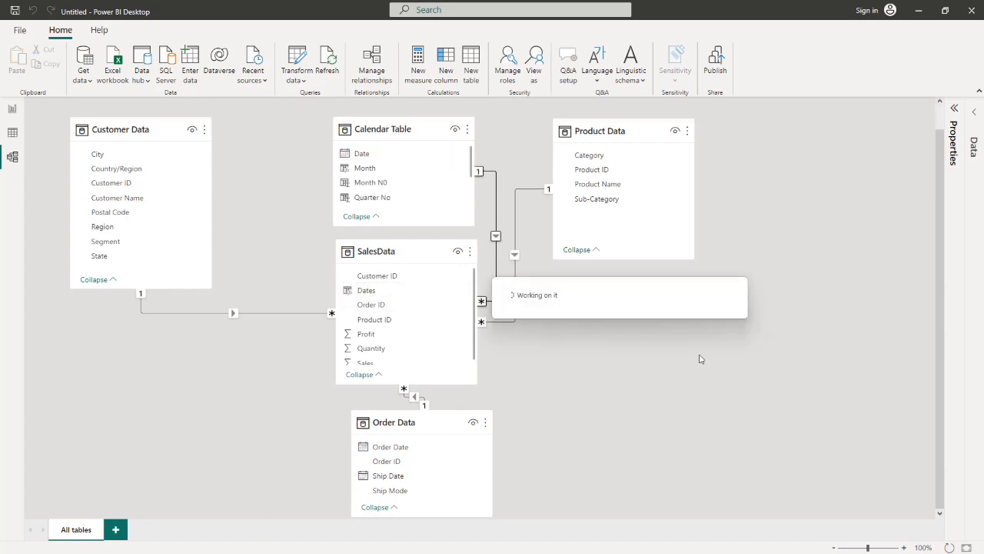
{"action": "left_click_drag", "start_coordinate": [609, 137], "coordinate": [707, 165]}
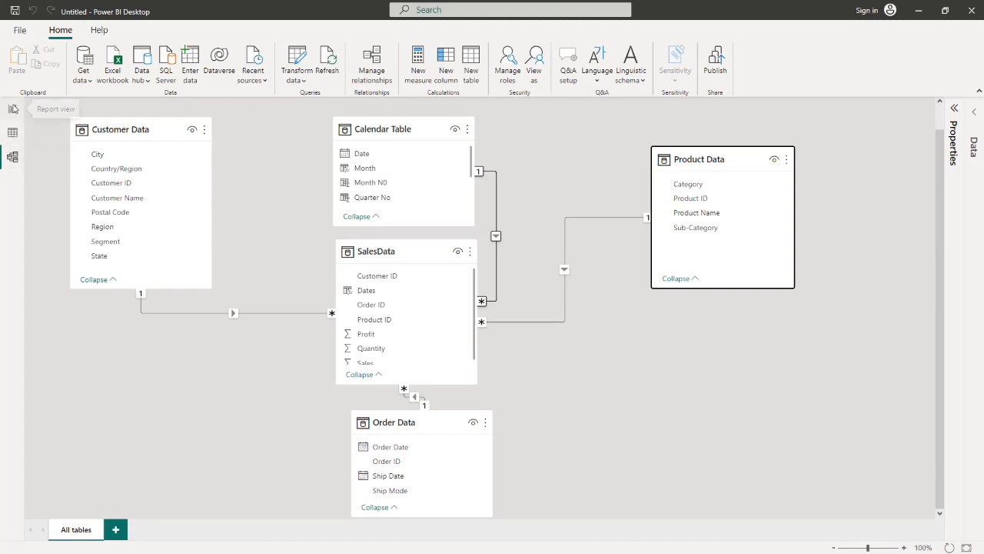
Switch to the report view and collapse the Calendar Table and SalesData field listings.
{"action": "left_click", "coordinate": [12, 108]}
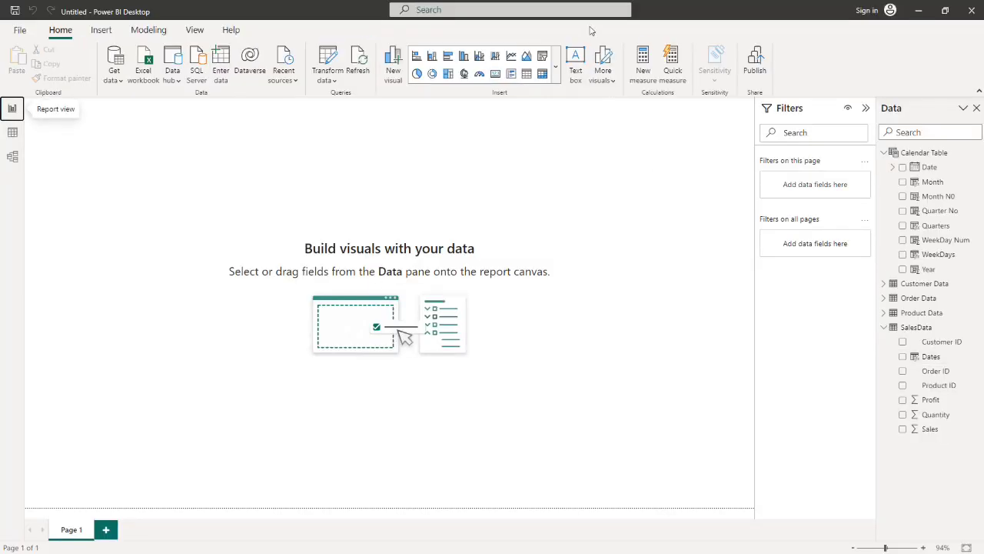
{"action": "left_click", "coordinate": [883, 154]}
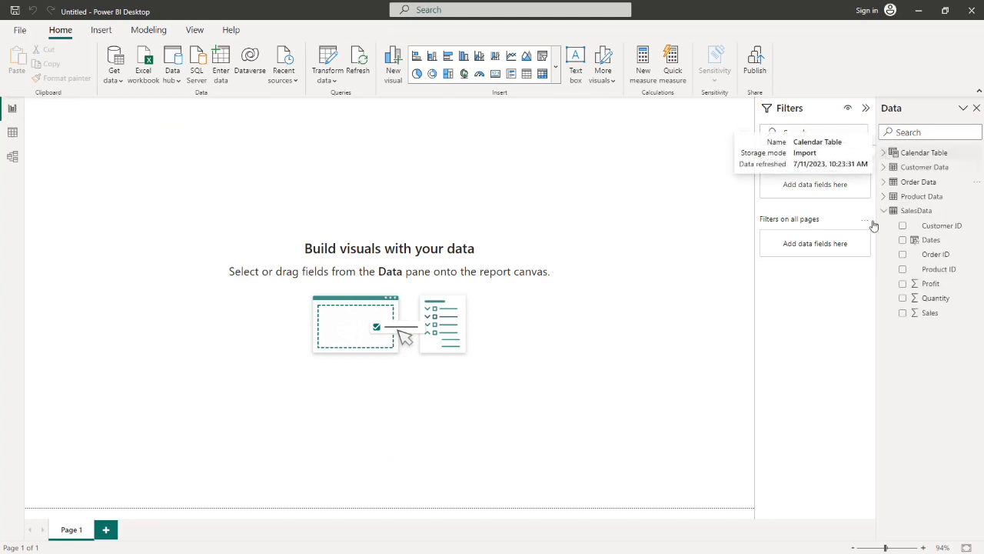
{"action": "left_click", "coordinate": [890, 214]}
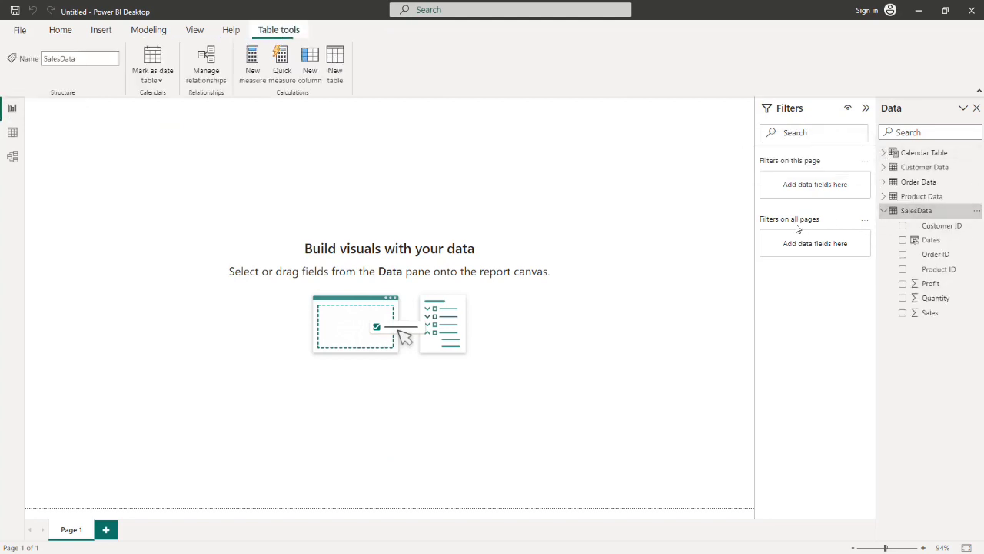
{"action": "left_click", "coordinate": [884, 212]}
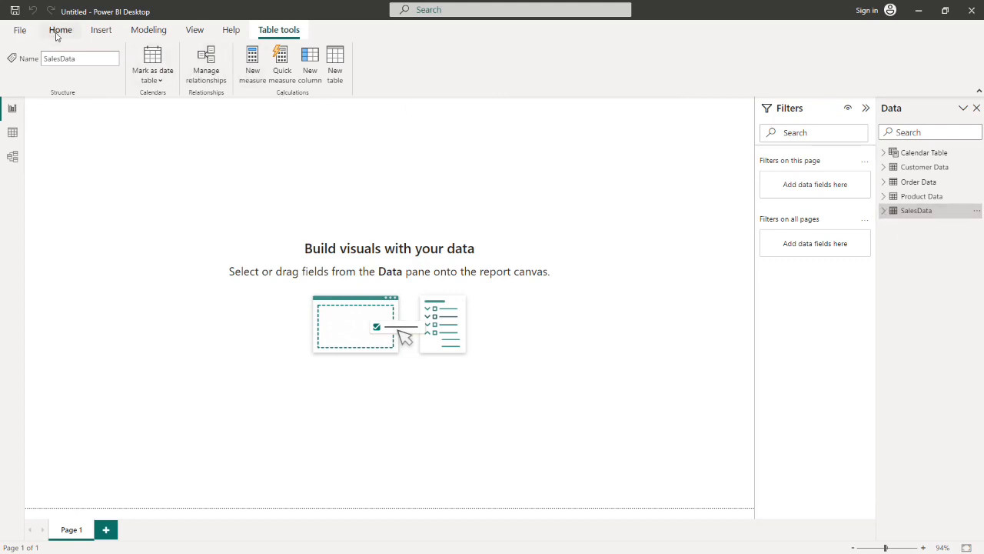
Mark the Calendar Table as a date table, using Date as its date column.
{"action": "left_click", "coordinate": [927, 153]}
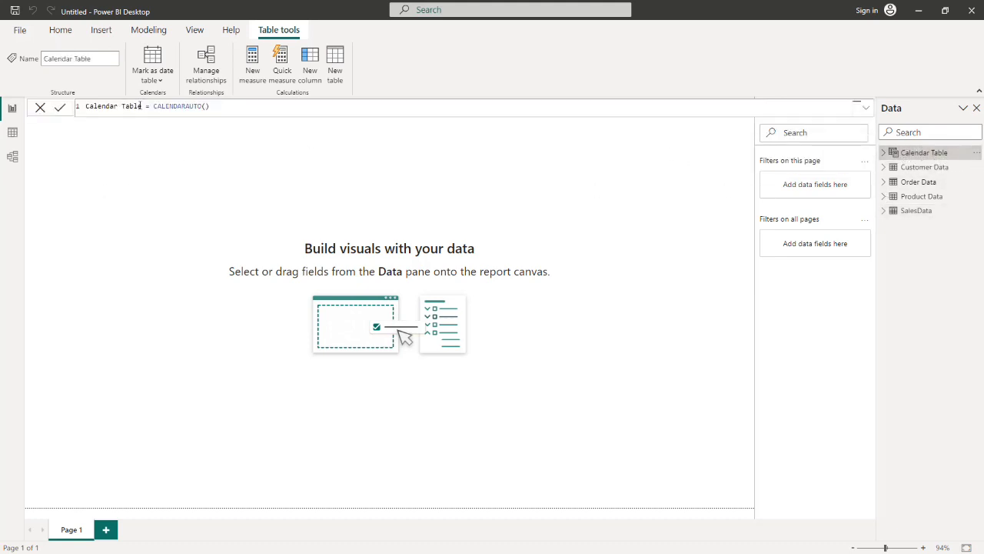
{"action": "left_click", "coordinate": [153, 71]}
{"action": "left_click", "coordinate": [205, 107]}
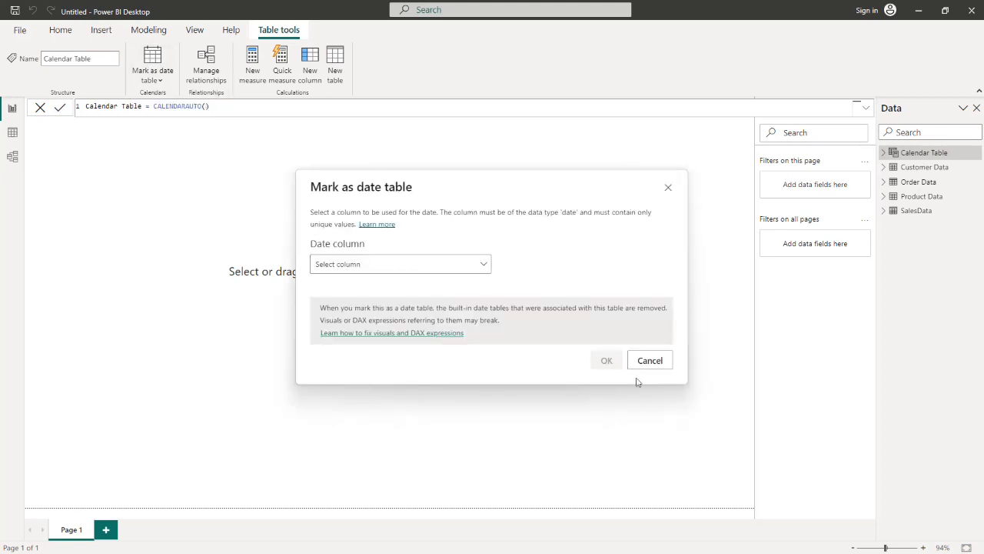
{"action": "left_click", "coordinate": [399, 267]}
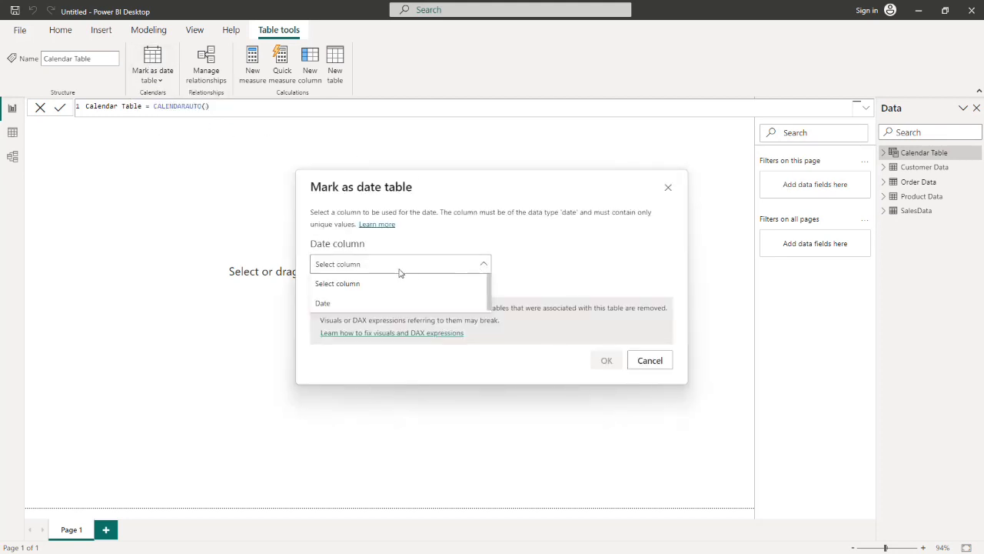
{"action": "left_click", "coordinate": [342, 302]}
{"action": "left_click", "coordinate": [606, 360]}
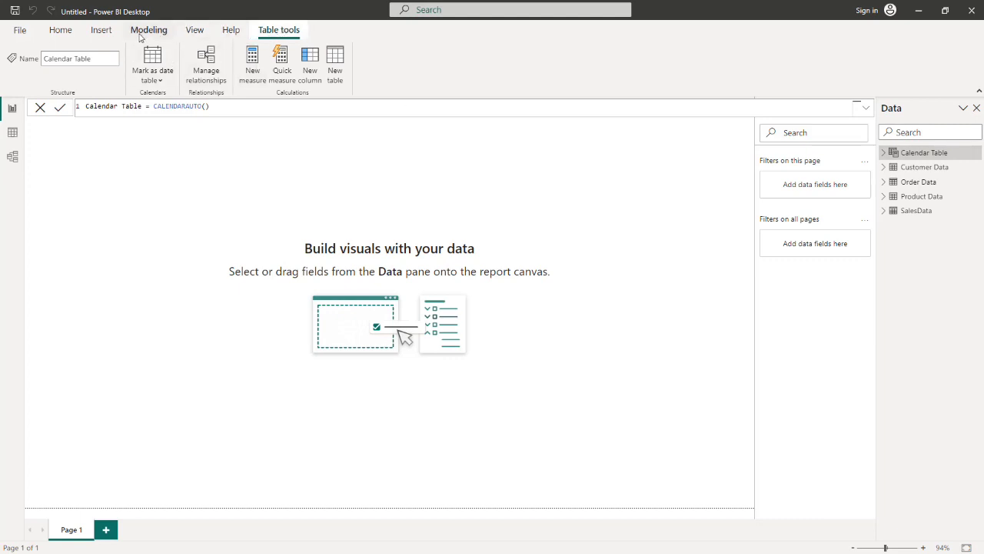
Create an empty manually entered table named All measures and load it into the model.
{"action": "left_click", "coordinate": [101, 31]}
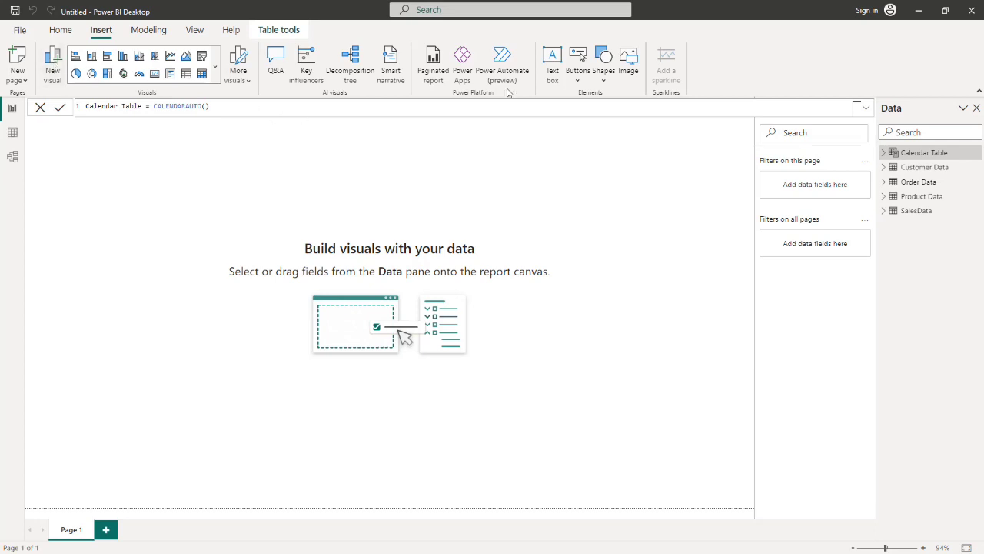
{"action": "left_click", "coordinate": [61, 32]}
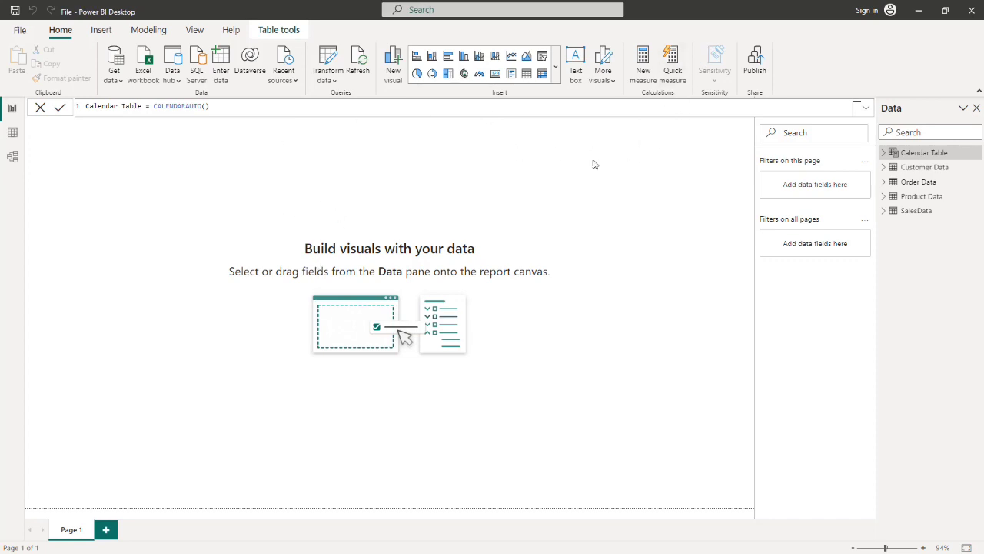
{"action": "left_click", "coordinate": [215, 77]}
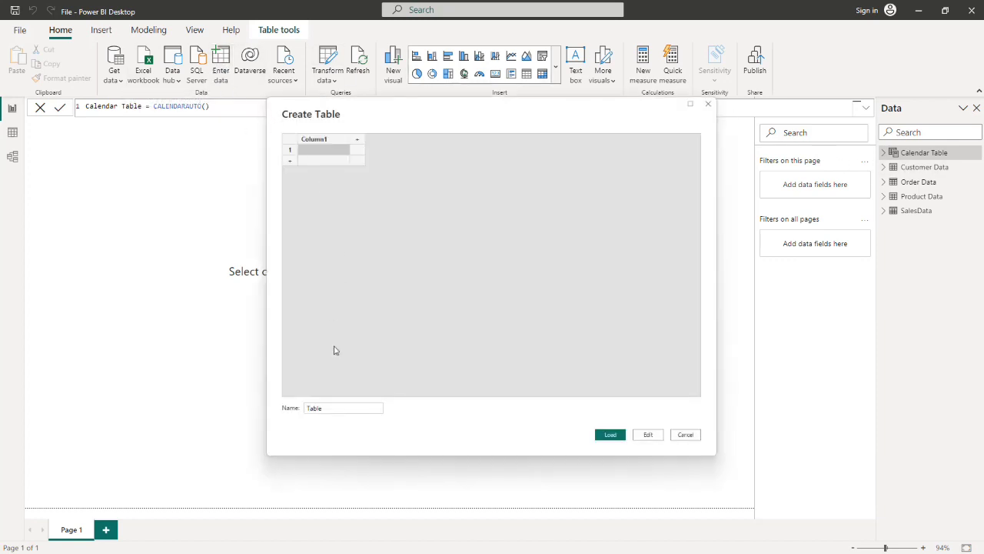
{"action": "left_click", "coordinate": [339, 408]}
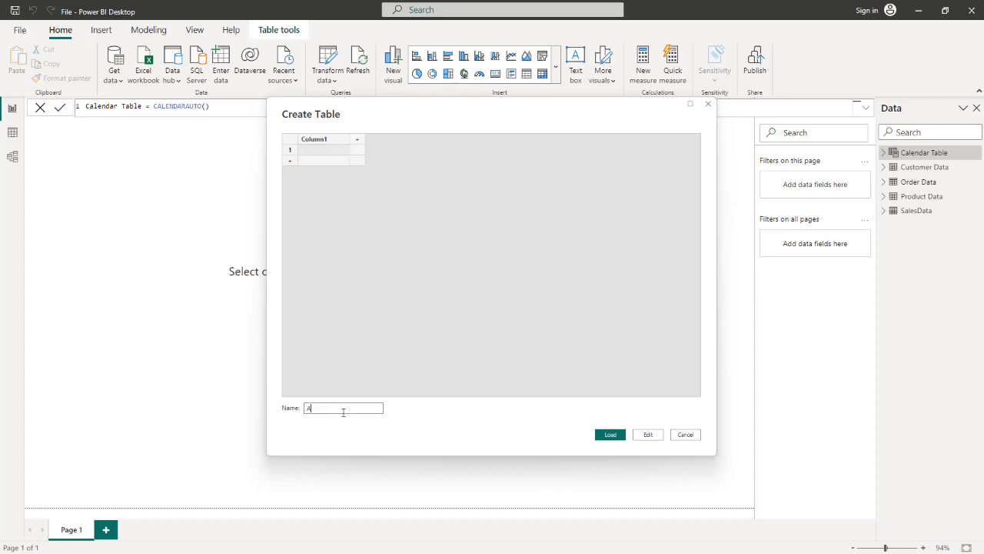
{"action": "type", "text": "All measures"}
{"action": "left_click", "coordinate": [612, 435]}
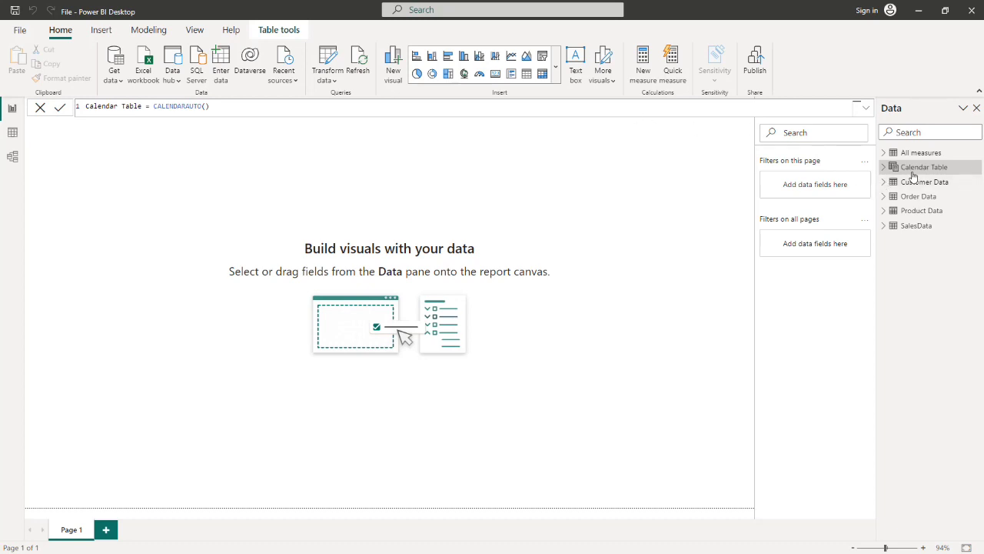
Create a measure in the All measures table defined as Sales = SUM(SalesData[Sales]).
{"action": "left_click", "coordinate": [884, 153]}
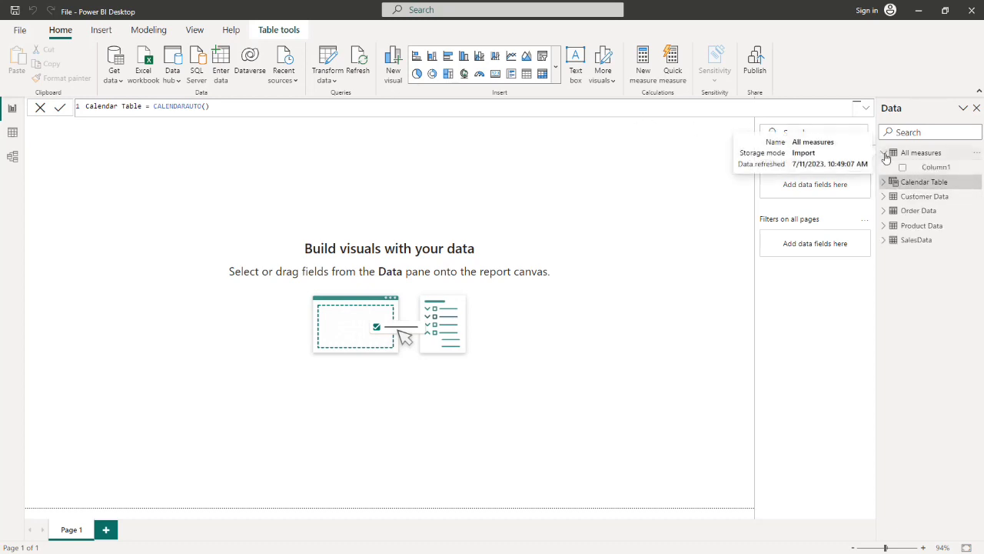
{"action": "left_click", "coordinate": [978, 157]}
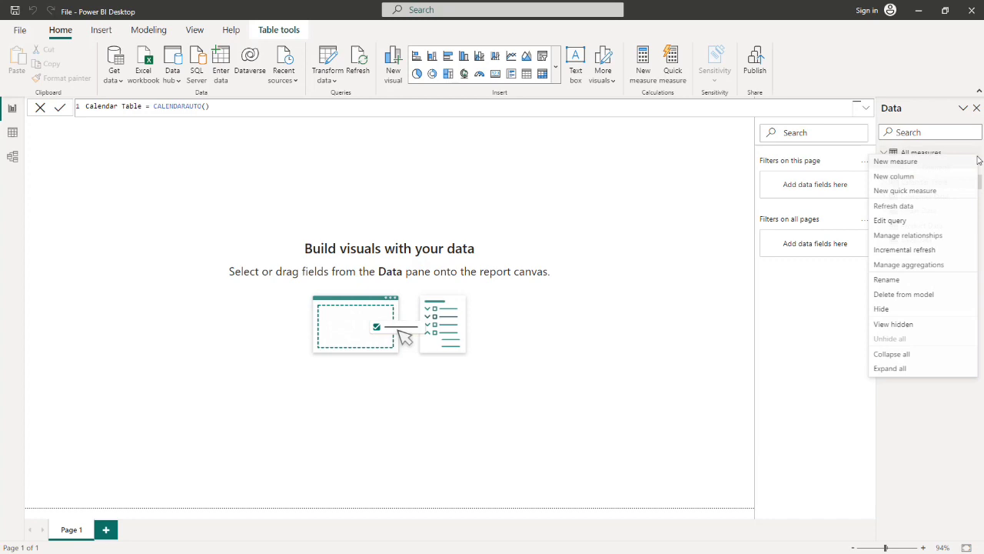
{"action": "left_click", "coordinate": [907, 160]}
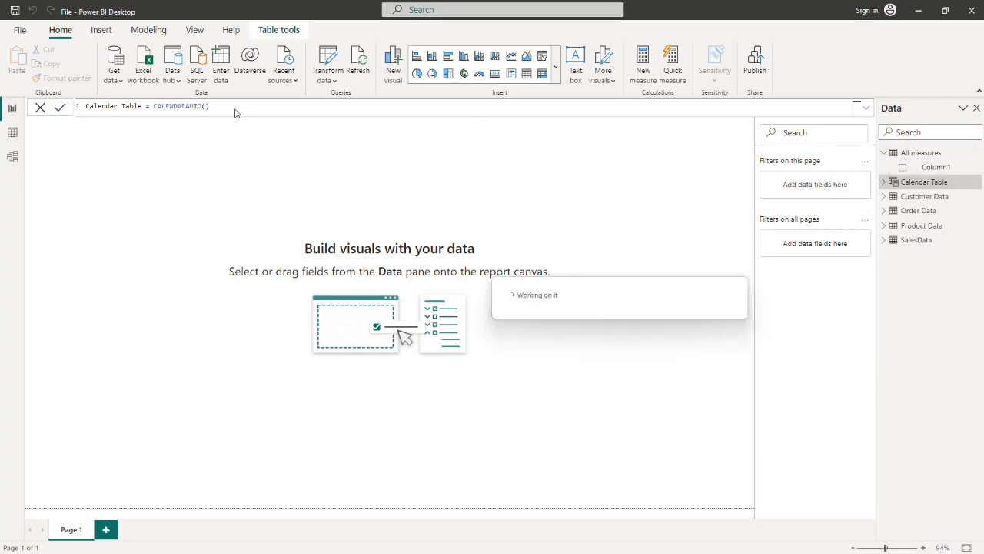
{"action": "key", "text": "BackSpace"}
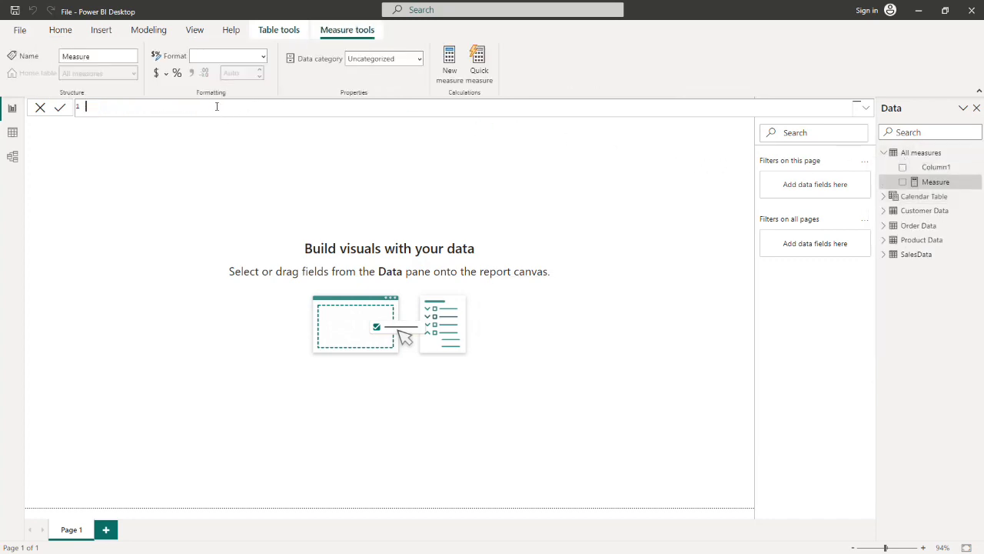
{"action": "type", "text": "Sales = SUM("}
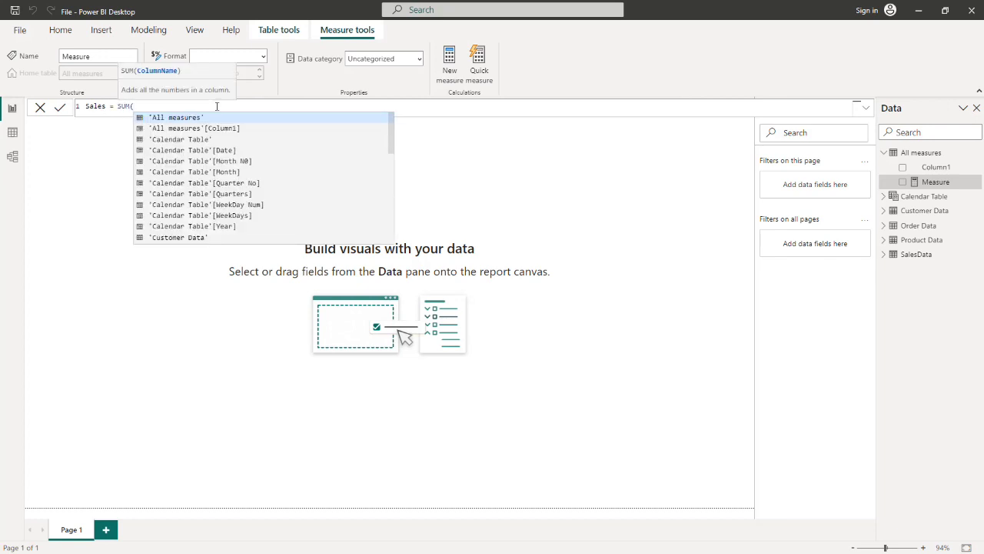
{"action": "type", "text": "a"}
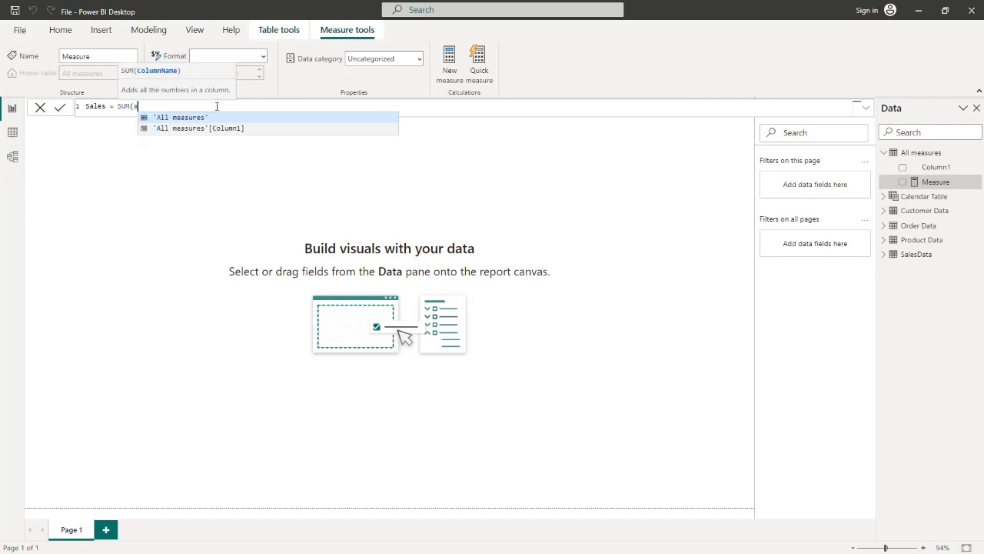
{"action": "key", "text": "BackSpace"}
{"action": "type", "text": "sa"}
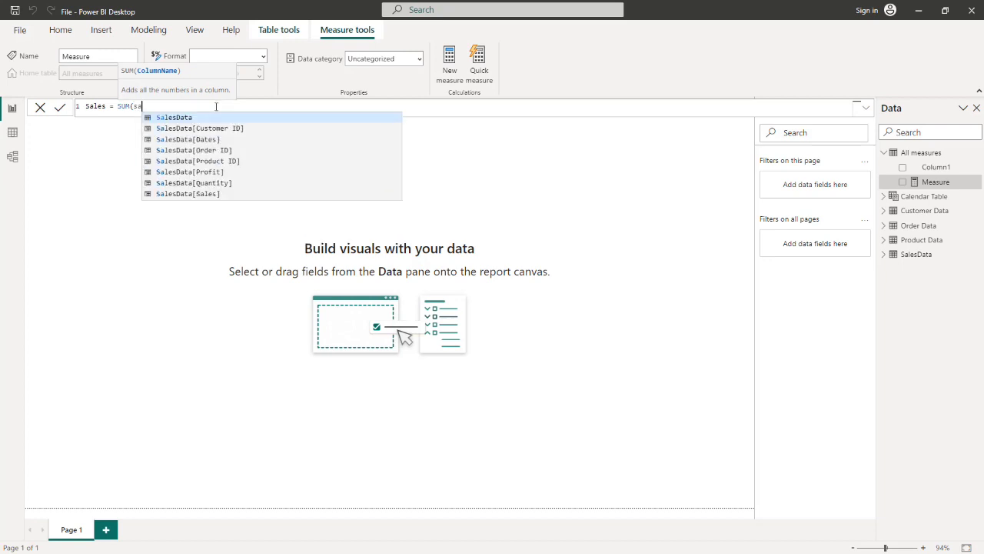
{"action": "left_click", "coordinate": [197, 195]}
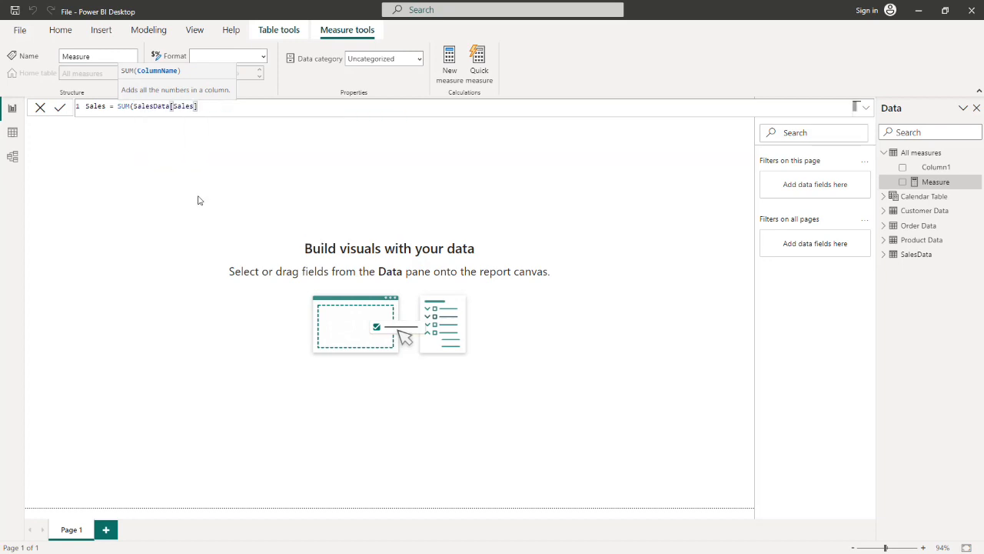
{"action": "type", "text": ")"}
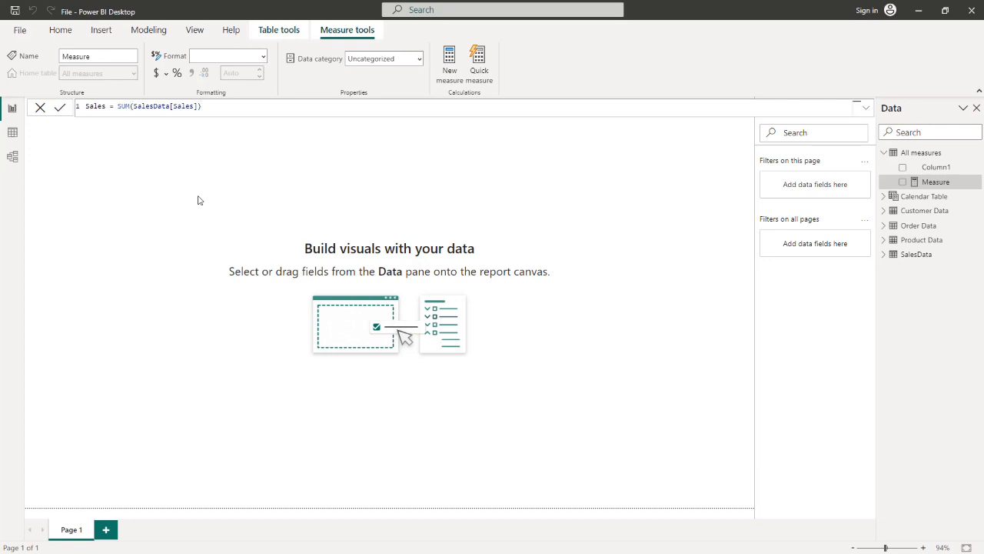
{"action": "key", "text": "Return"}
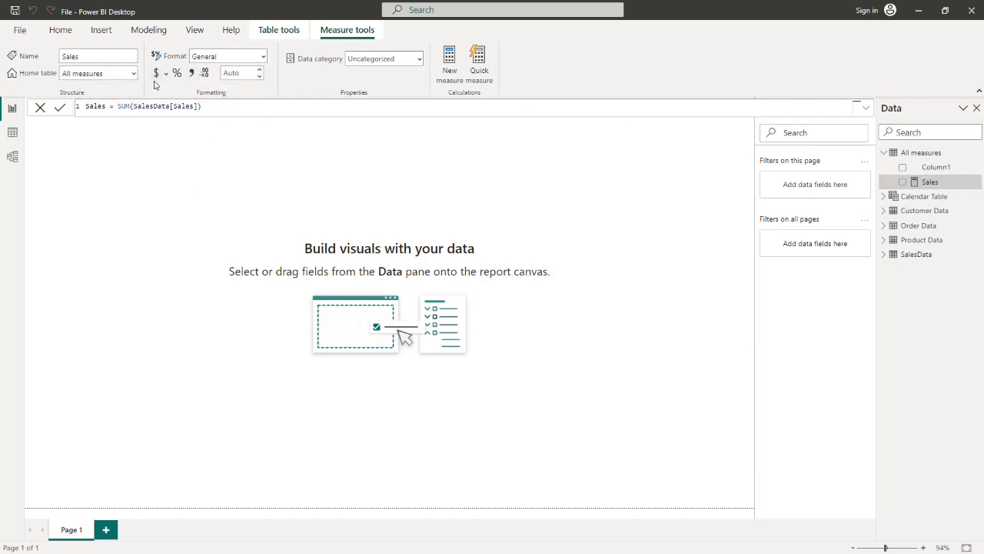
Format the Sales measure as currency with 0 decimal places.
{"action": "left_click", "coordinate": [242, 73]}
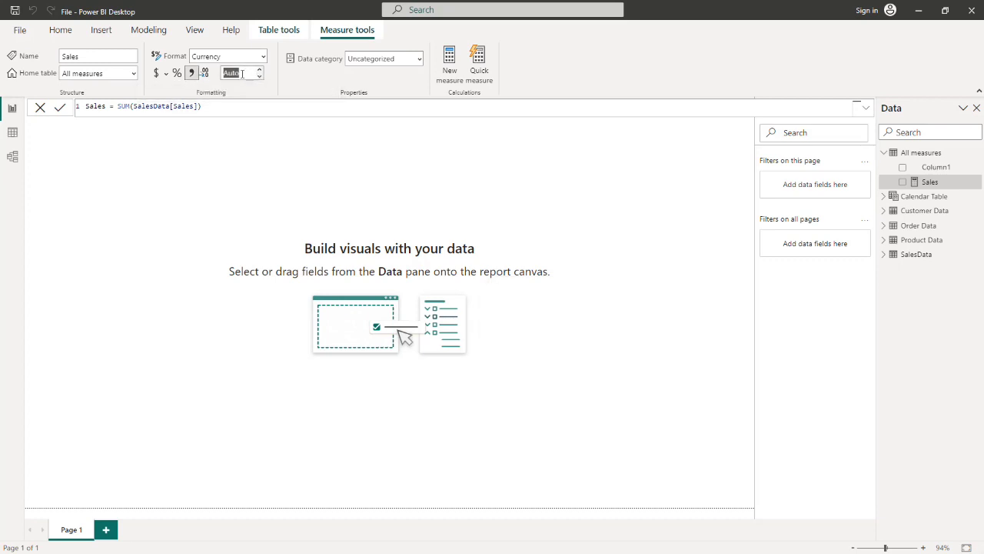
{"action": "key", "text": "BackSpace"}
{"action": "type", "text": "0"}
{"action": "key", "text": "Return"}
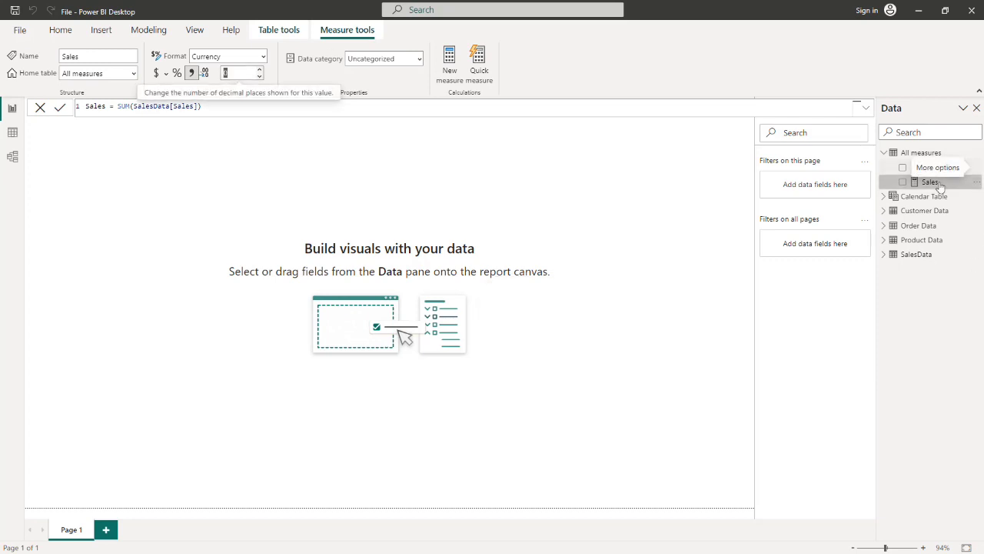
Delete the placeholder Column1 from the All measures table.
{"action": "left_click", "coordinate": [975, 170]}
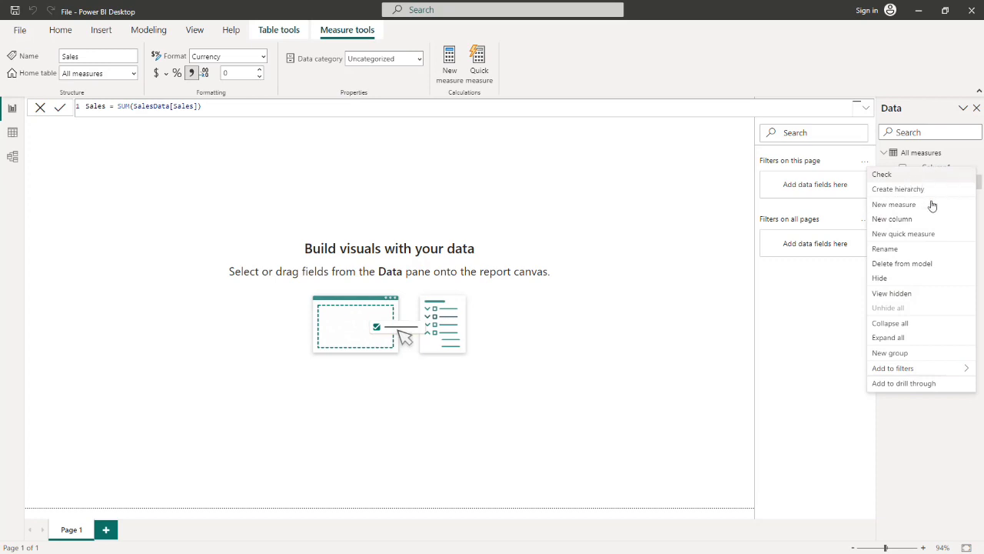
{"action": "left_click", "coordinate": [897, 263]}
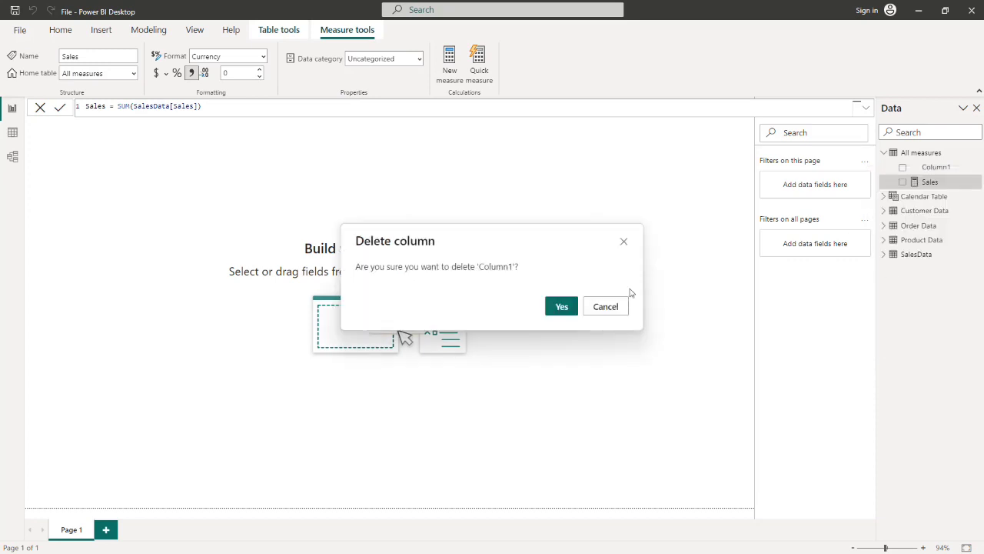
{"action": "left_click", "coordinate": [560, 305]}
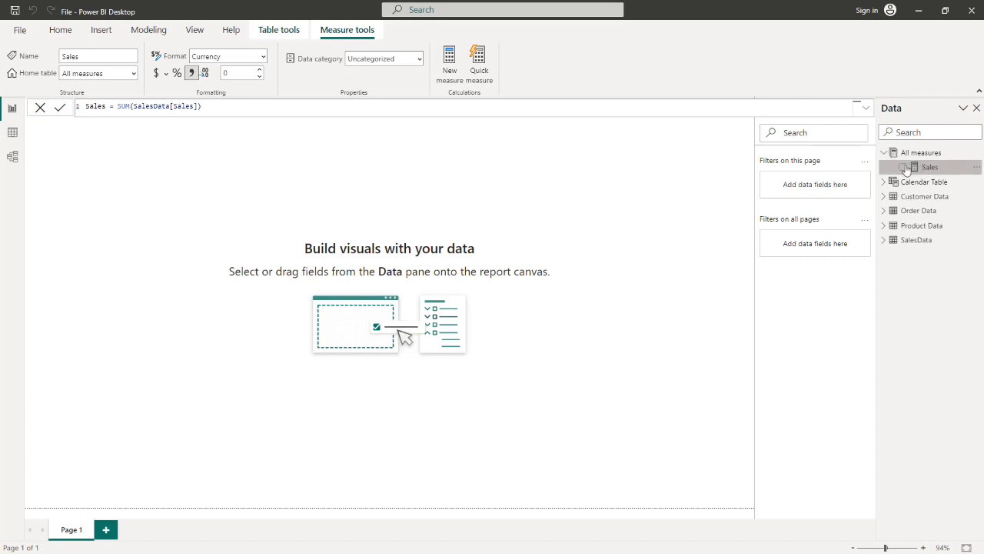
Add another measure to the All measures table defined as Total Profit = SUM(SalesData[Profit]).
{"action": "left_click", "coordinate": [979, 156]}
{"action": "left_click", "coordinate": [890, 159]}
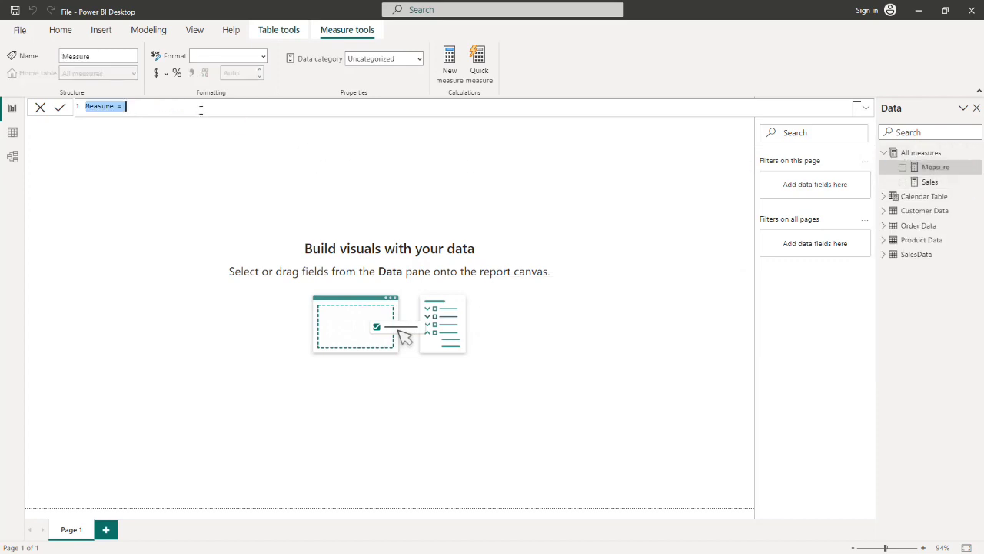
{"action": "key", "text": "BackSpace"}
{"action": "type", "text": "sum"}
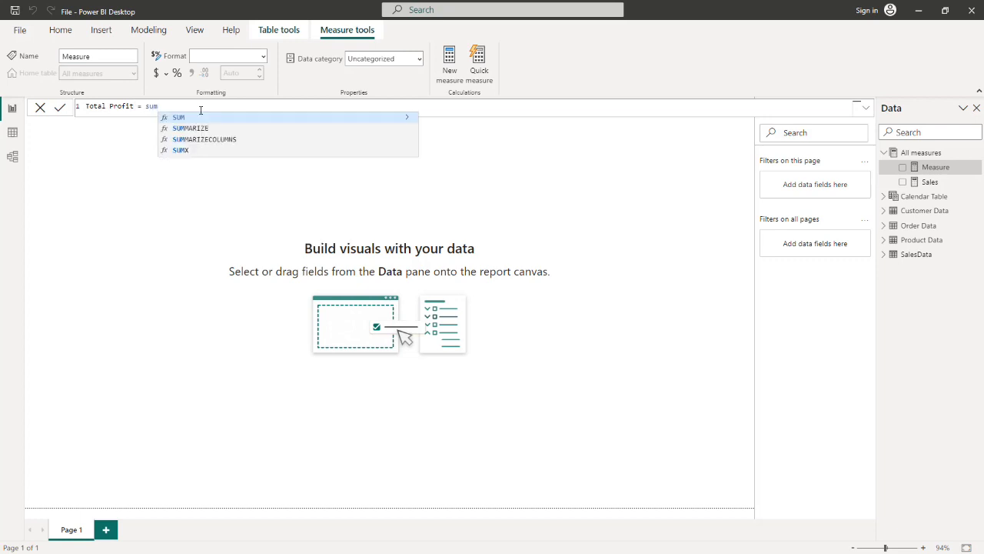
{"action": "key", "text": "Tab"}
{"action": "type", "text": "prof"}
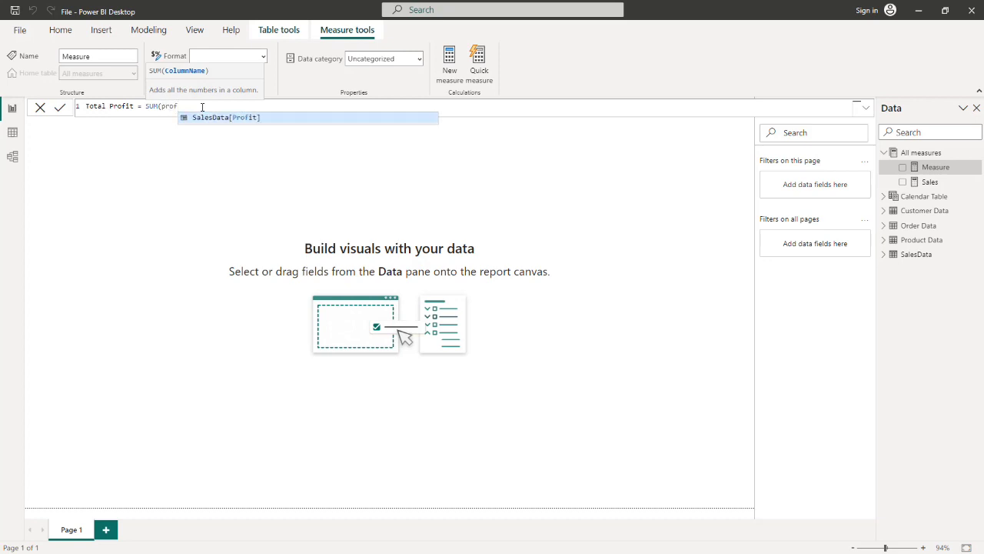
{"action": "key", "text": "Tab"}
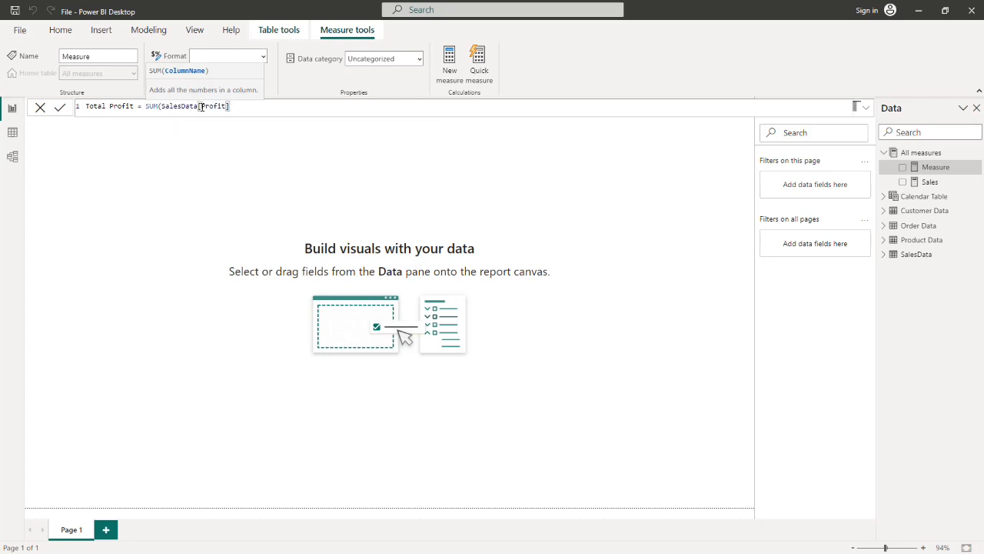
{"action": "type", "text": ")"}
{"action": "key", "text": "Return"}
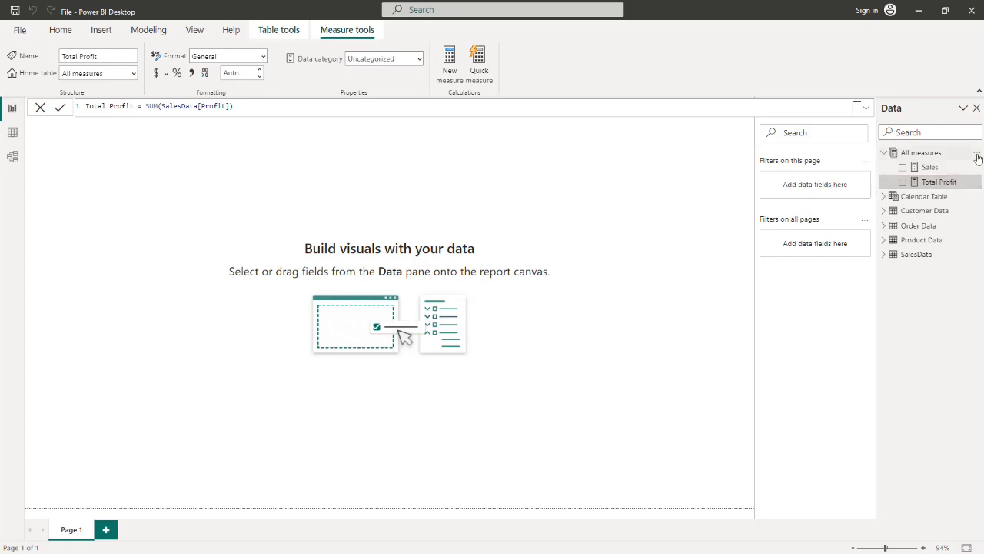
Format the Total Profit measure as currency with 0 decimal places.
{"action": "left_click", "coordinate": [977, 154]}
{"action": "left_click", "coordinate": [675, 210]}
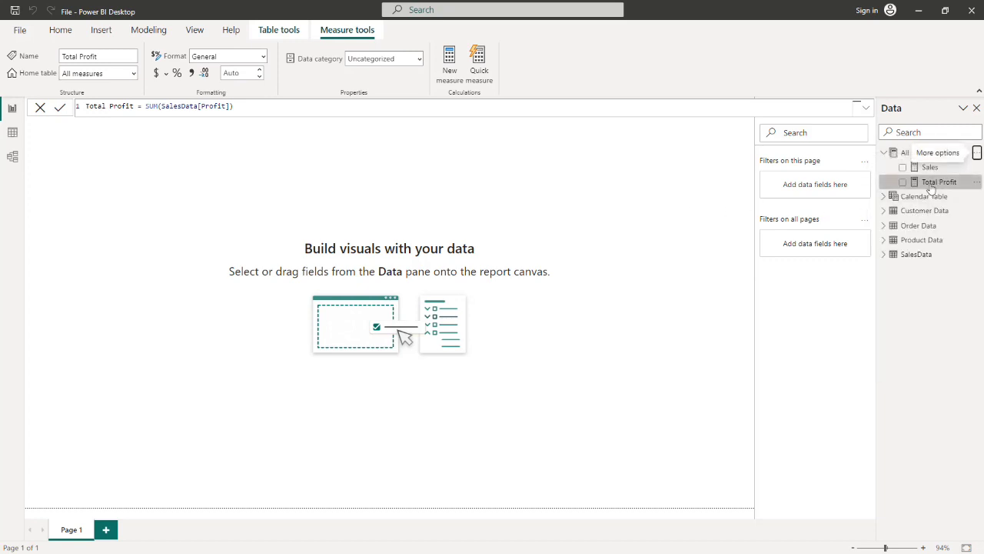
{"action": "left_click", "coordinate": [157, 73]}
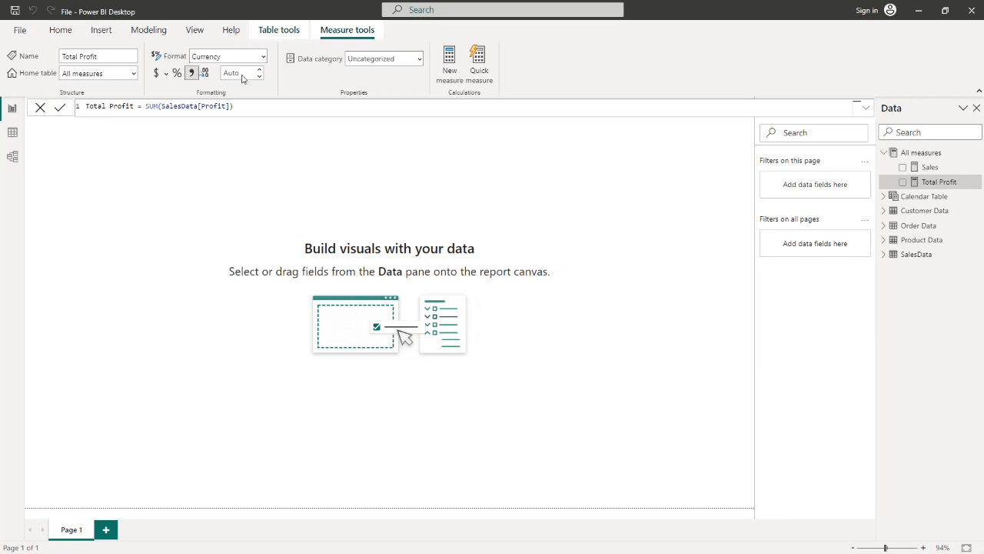
{"action": "left_click", "coordinate": [242, 77]}
{"action": "type", "text": "0"}
{"action": "key", "text": "Return"}
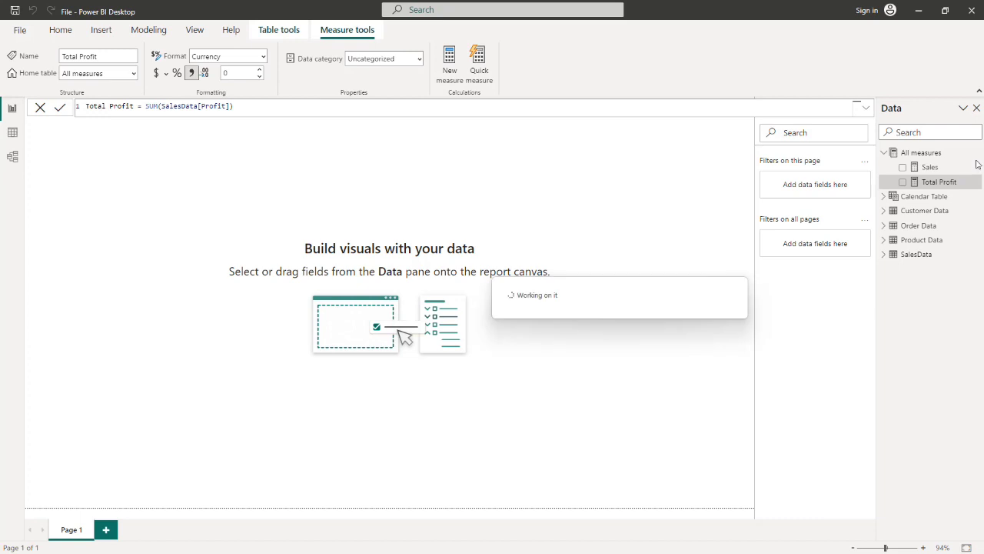
Start a new measure in the All measures table and clear its default formula text.
{"action": "left_click", "coordinate": [976, 158]}
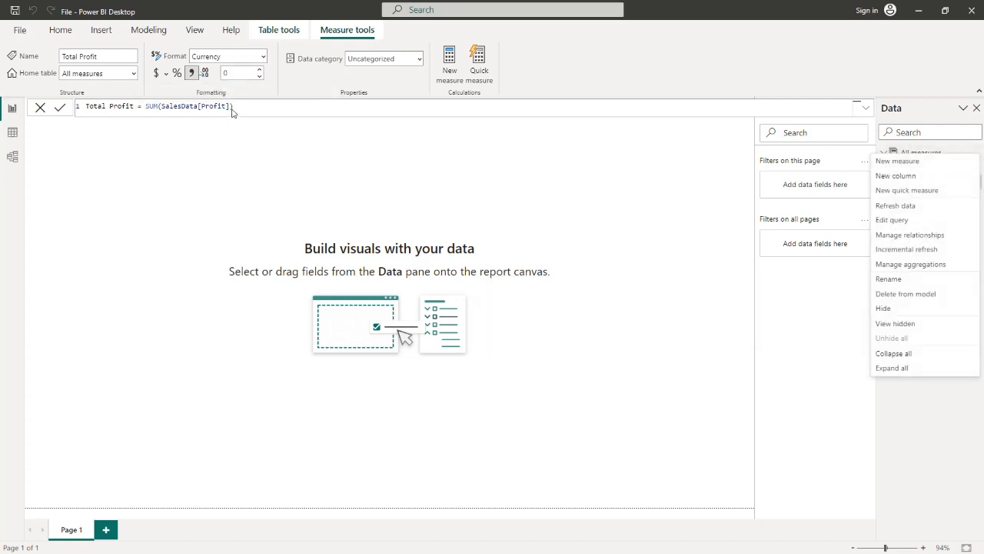
{"action": "left_click", "coordinate": [880, 162]}
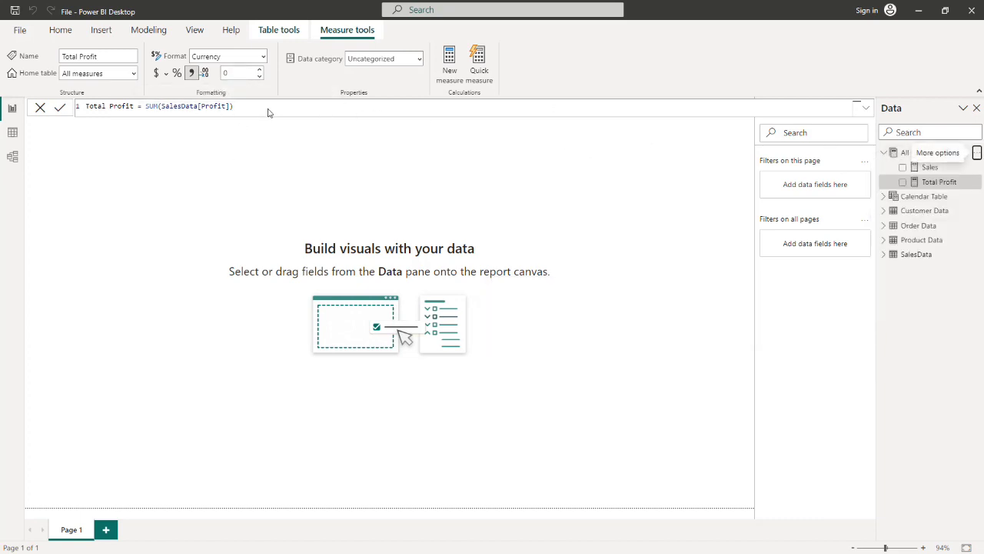
{"action": "type", "text": "uan"}
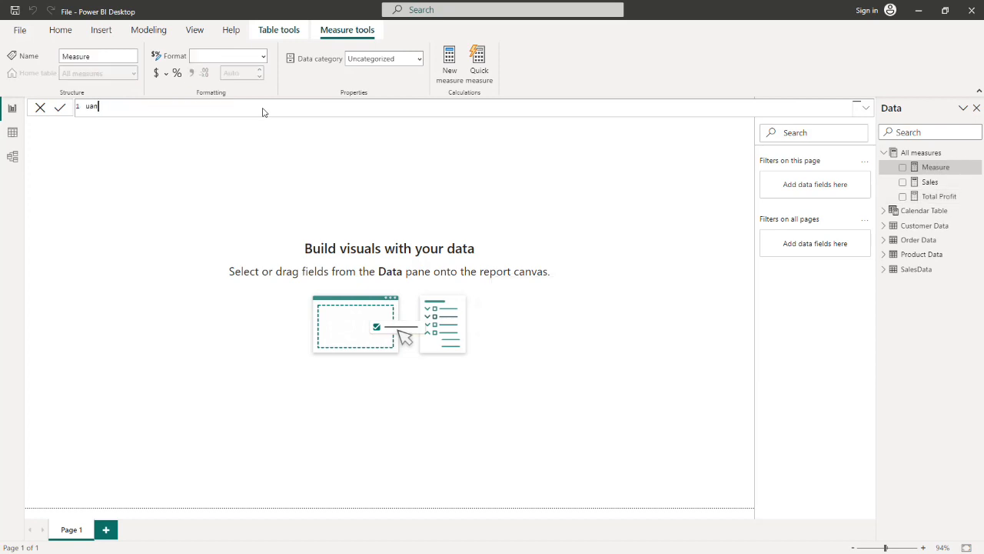
{"action": "key", "text": "BackSpace"}
{"action": "key", "text": "BackSpace"}
{"action": "key", "text": "BackSpace"}
Enlarge the formula text of the new measure so that it is easier to read.
{"action": "scroll", "coordinate": [194, 121], "scroll_direction": "up", "scroll_amount": 3}
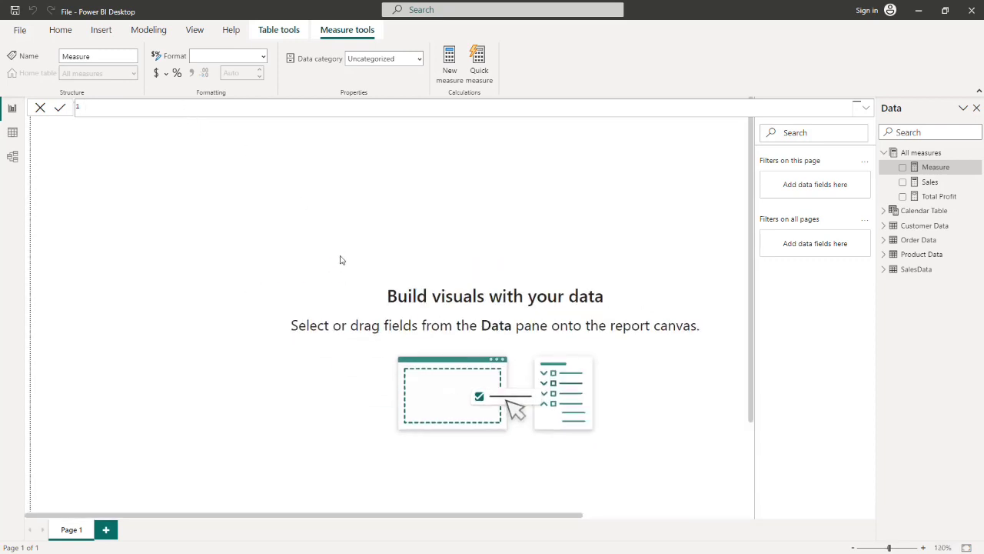
{"action": "scroll", "coordinate": [340, 259], "scroll_direction": "down", "scroll_amount": 5}
{"action": "scroll", "coordinate": [341, 260], "scroll_direction": "up", "scroll_amount": 3}
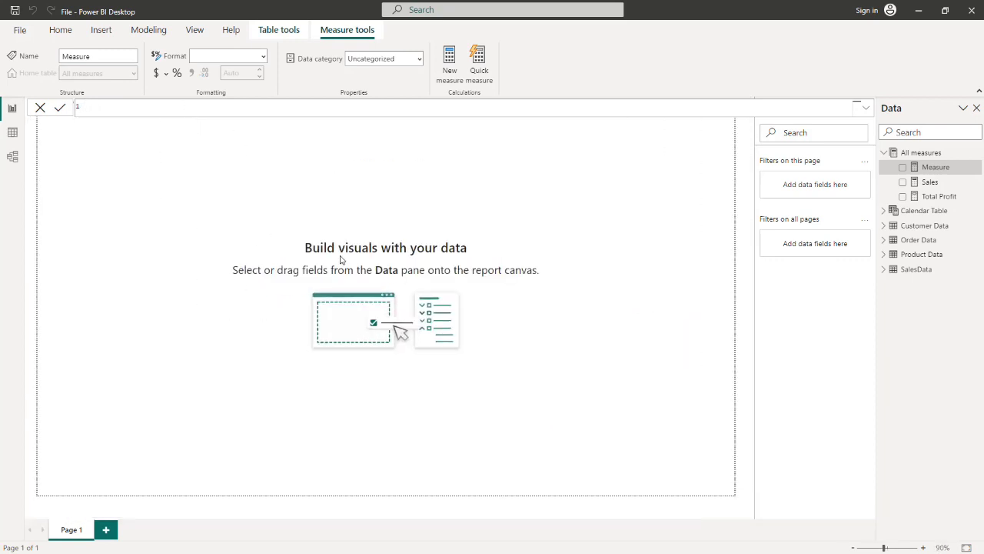
{"action": "left_click", "coordinate": [129, 111]}
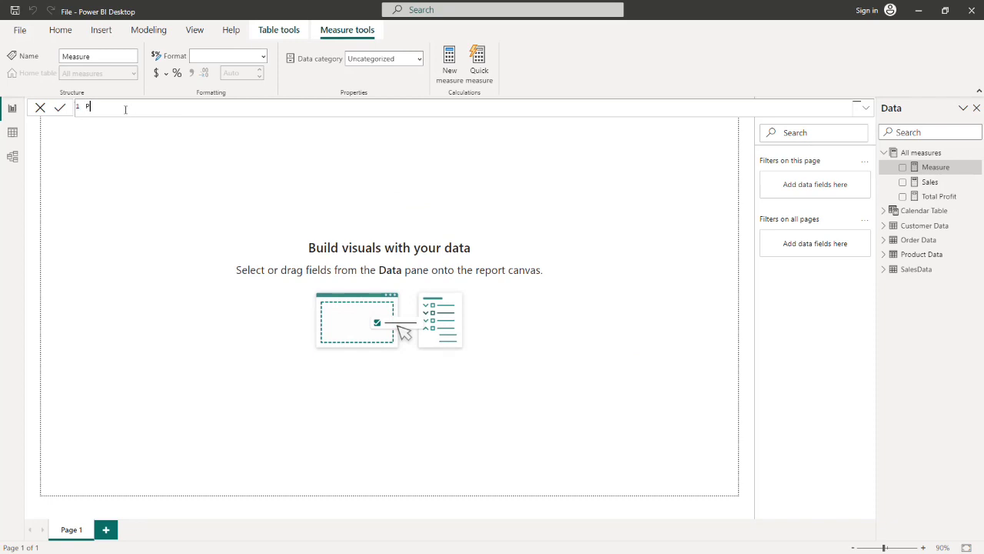
{"action": "type", "text": "P"}
{"action": "scroll", "coordinate": [126, 109], "scroll_direction": "up", "scroll_amount": 3}
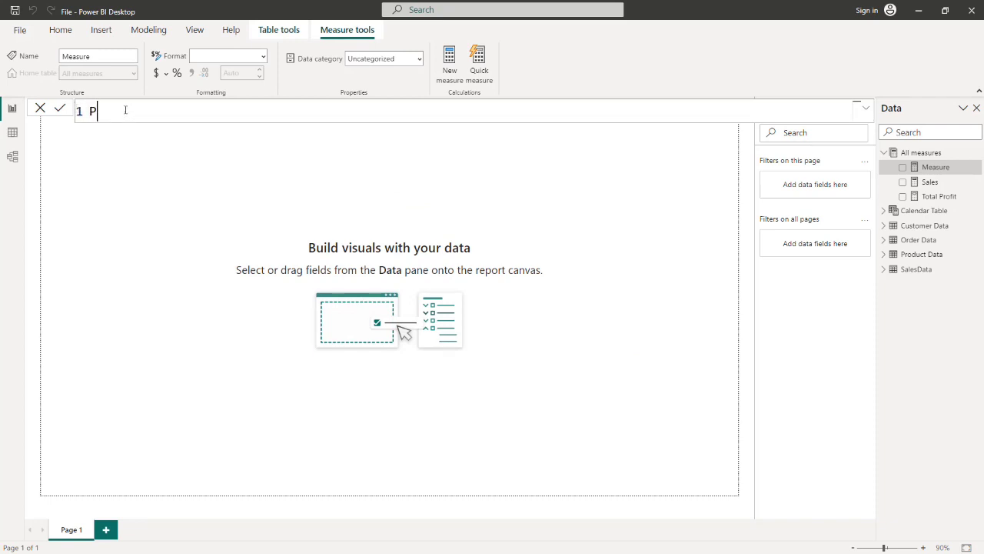
{"action": "type", "text": "rof"}
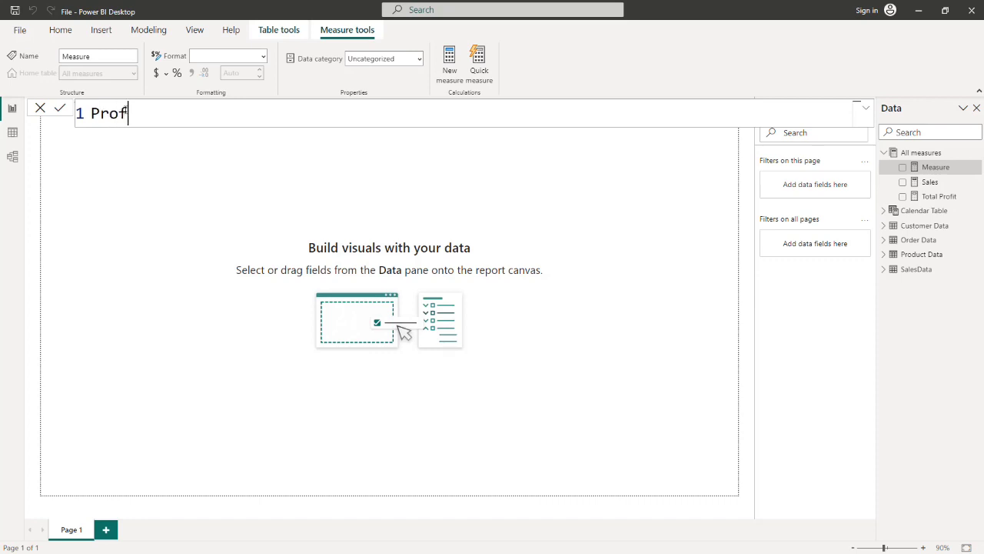
{"action": "type", "text": "it = SUM("}
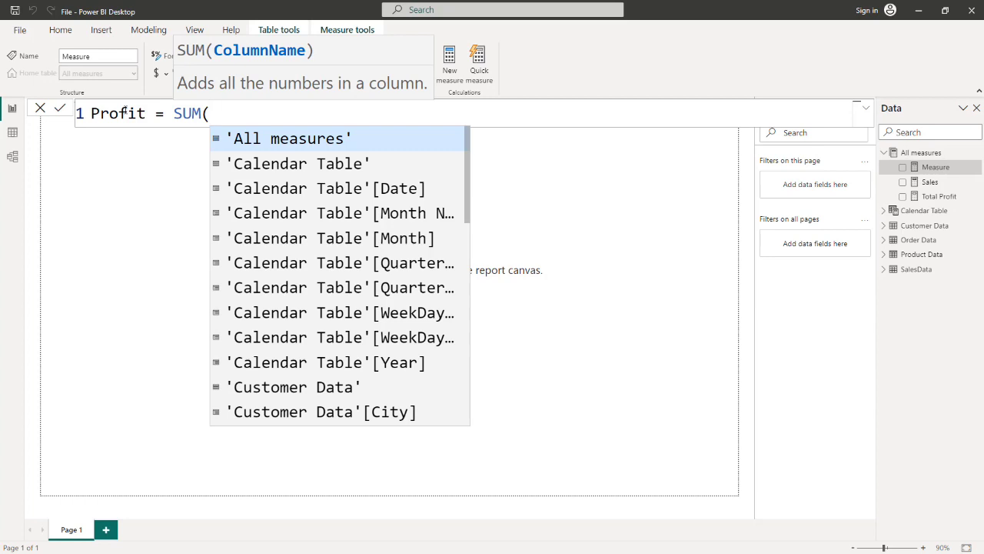
{"action": "key", "text": "BackSpace"}
{"action": "key", "text": "BackSpace"}
{"action": "key", "text": "BackSpace"}
{"action": "key", "text": "BackSpace"}
{"action": "key", "text": "BackSpace"}
{"action": "key", "text": "BackSpace"}
{"action": "key", "text": "BackSpace"}
{"action": "key", "text": "BackSpace"}
{"action": "key", "text": "BackSpace"}
{"action": "key", "text": "BackSpace"}
{"action": "key", "text": "BackSpace"}
{"action": "key", "text": "BackSpace"}
{"action": "key", "text": "BackSpace"}
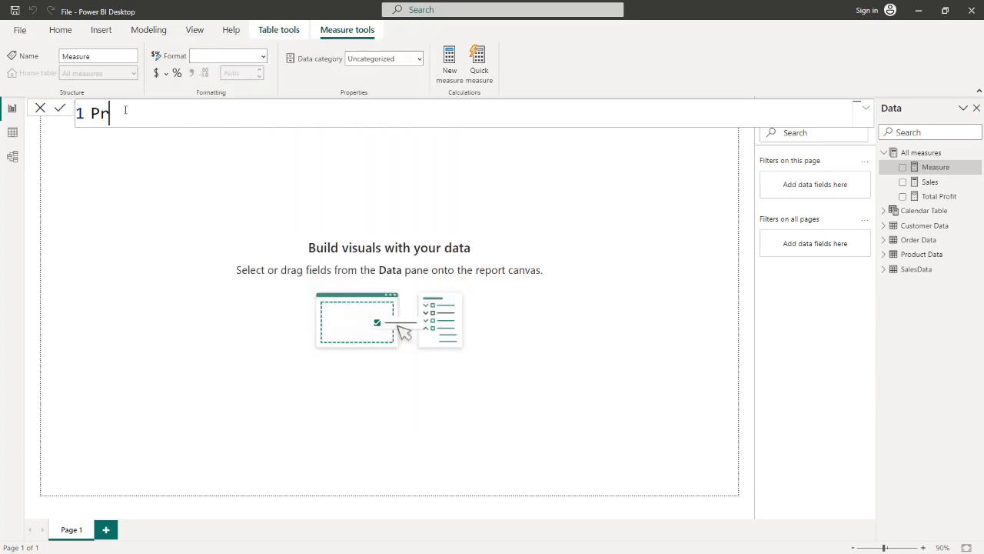
Define the new measure as Quantity = SUM(SalesData[Quantity]).
{"action": "type", "text": "Quantity = sum"}
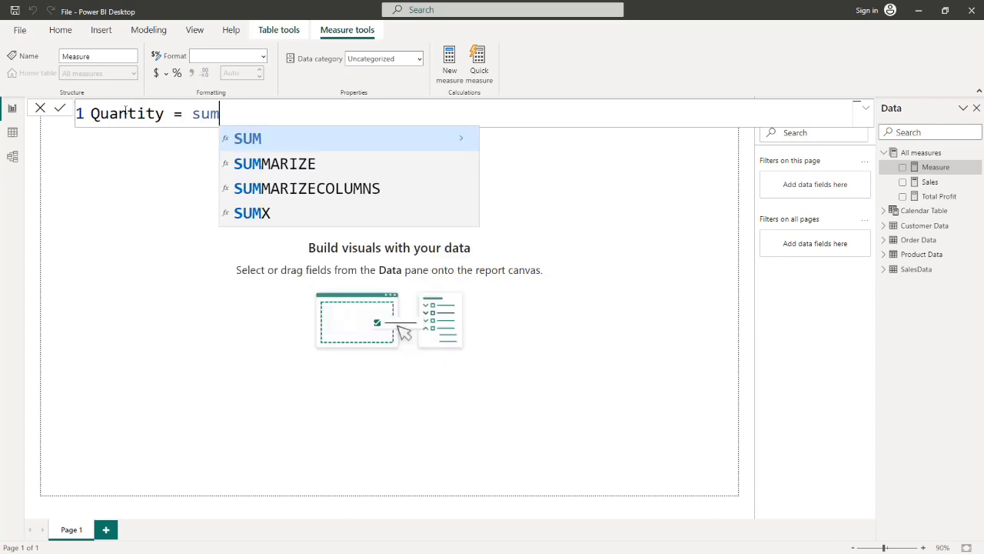
{"action": "key", "text": "Tab"}
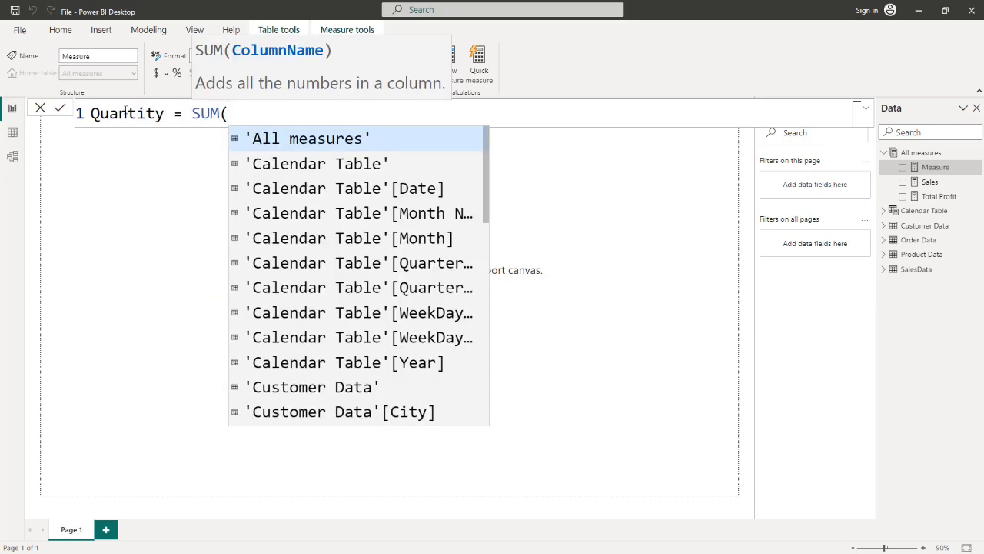
{"action": "type", "text": "qua"}
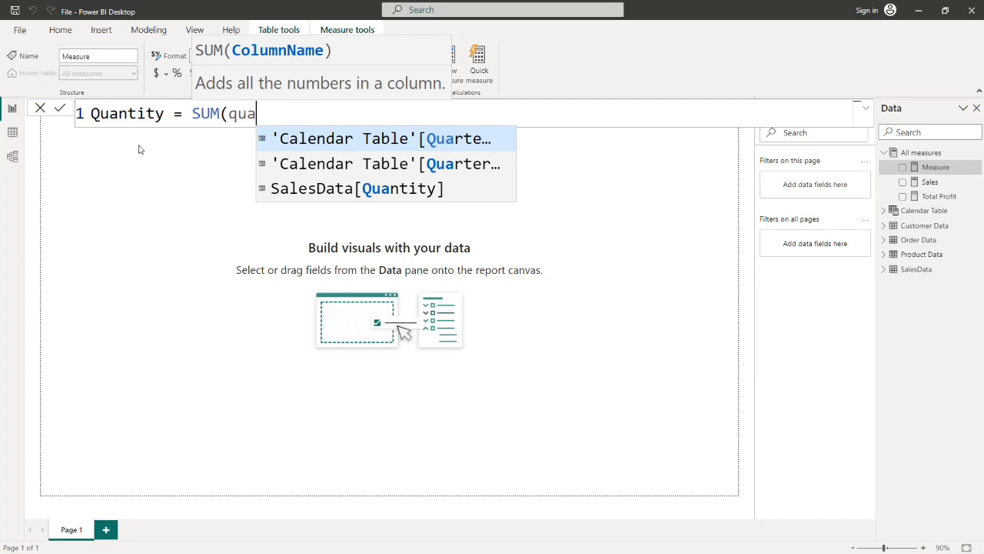
{"action": "left_click", "coordinate": [322, 194]}
{"action": "type", "text": ")"}
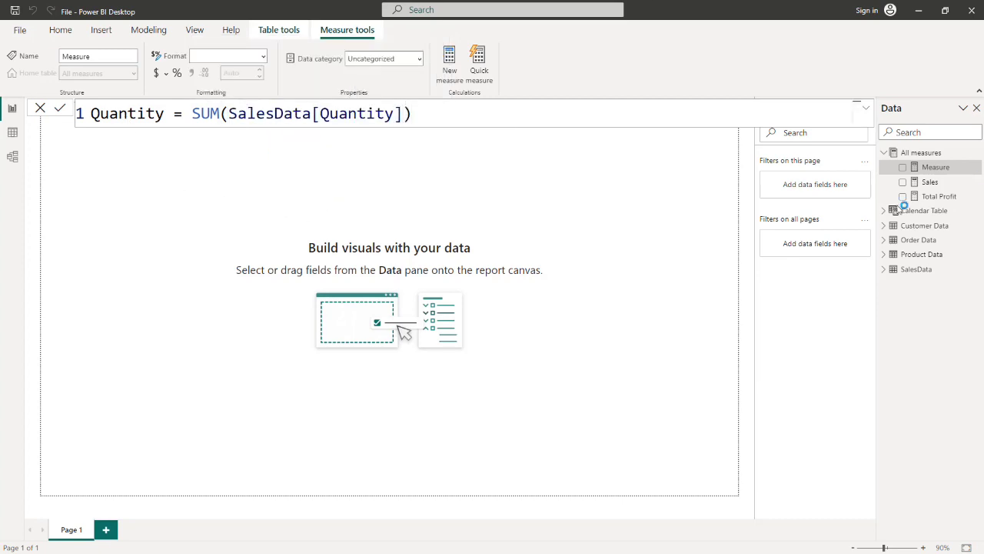
{"action": "key", "text": "Return"}
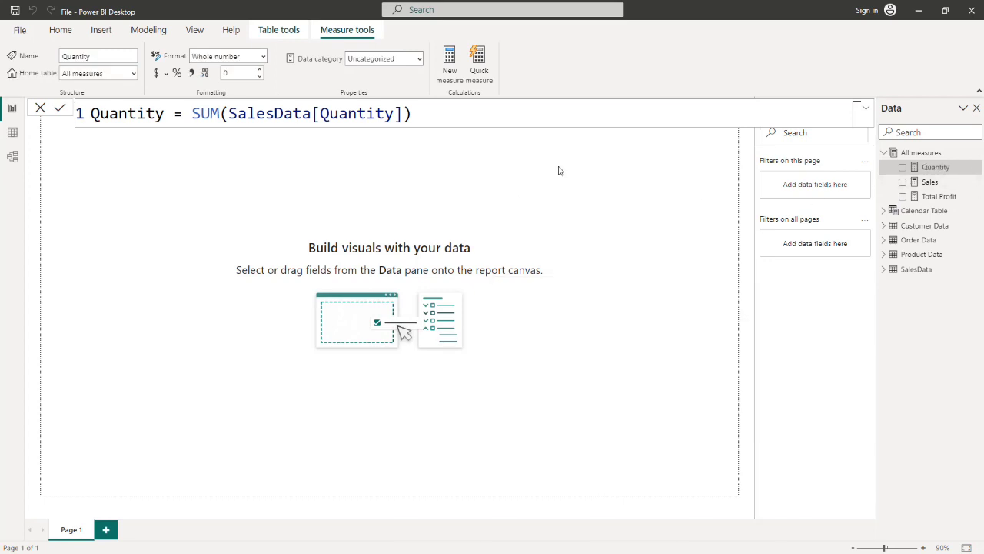
Add a measure to the All measures table defined as Profit Margin = [Total Profit]/[Sales] and format it as a percentage.
{"action": "left_click", "coordinate": [975, 152]}
{"action": "left_click", "coordinate": [938, 162]}
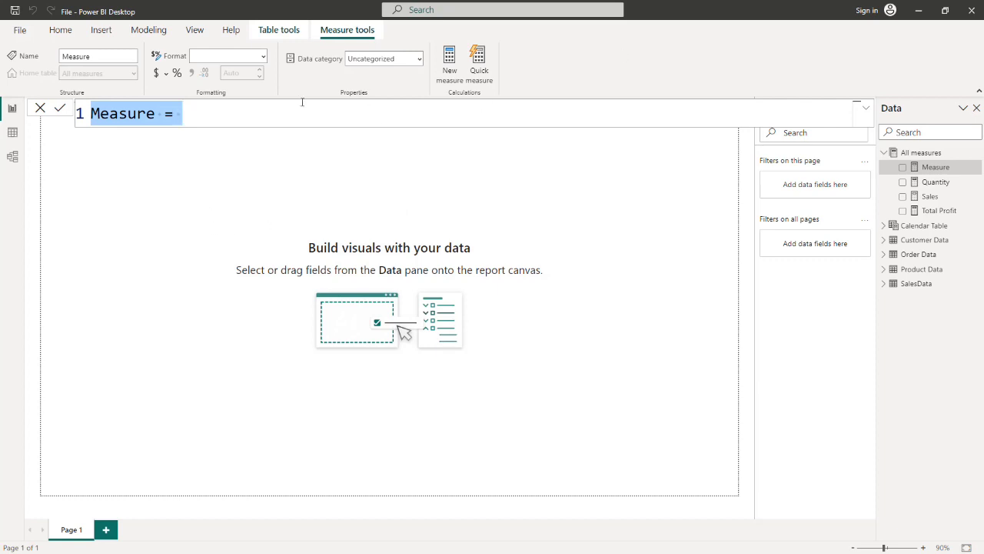
{"action": "key", "text": "BackSpace"}
{"action": "type", "text": "Pr"}
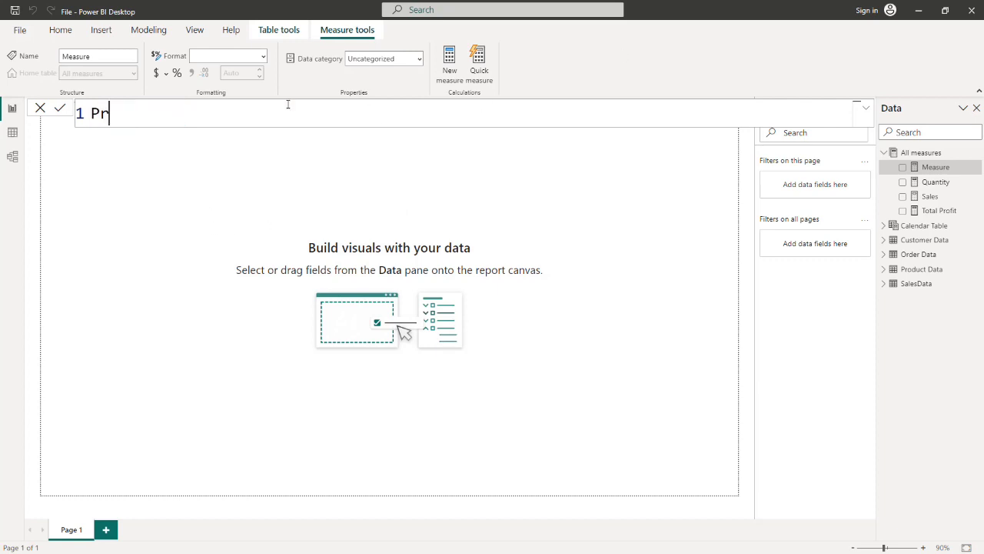
{"action": "type", "text": "ofit Margin"}
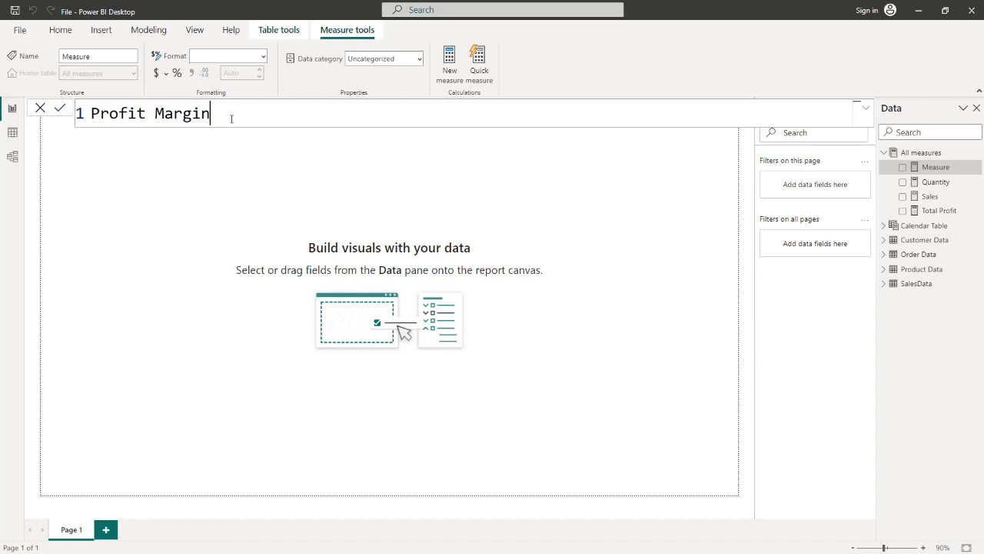
{"action": "type", "text": "= prof"}
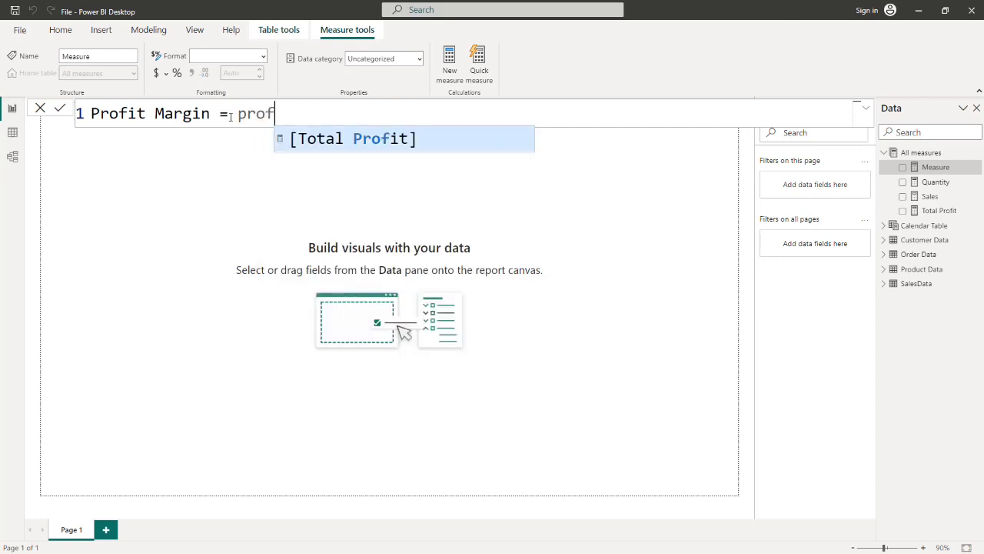
{"action": "key", "text": "Tab"}
{"action": "type", "text": "/sal"}
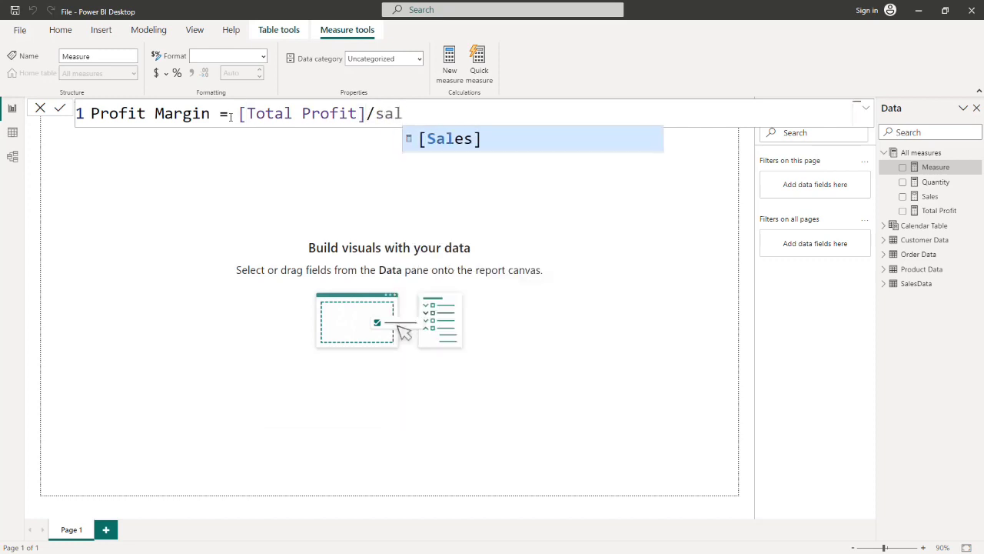
{"action": "key", "text": "Tab"}
{"action": "key", "text": "Return"}
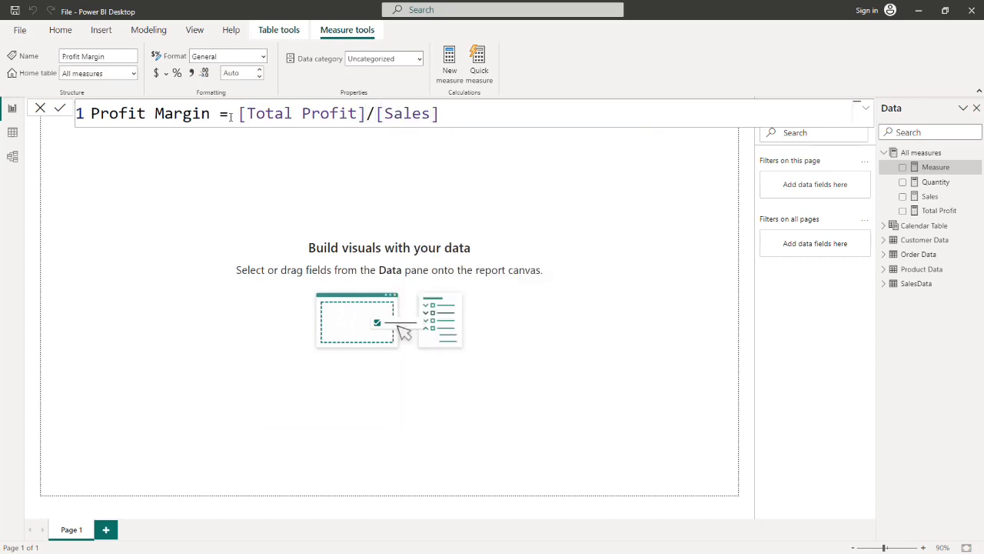
{"action": "left_click", "coordinate": [177, 77]}
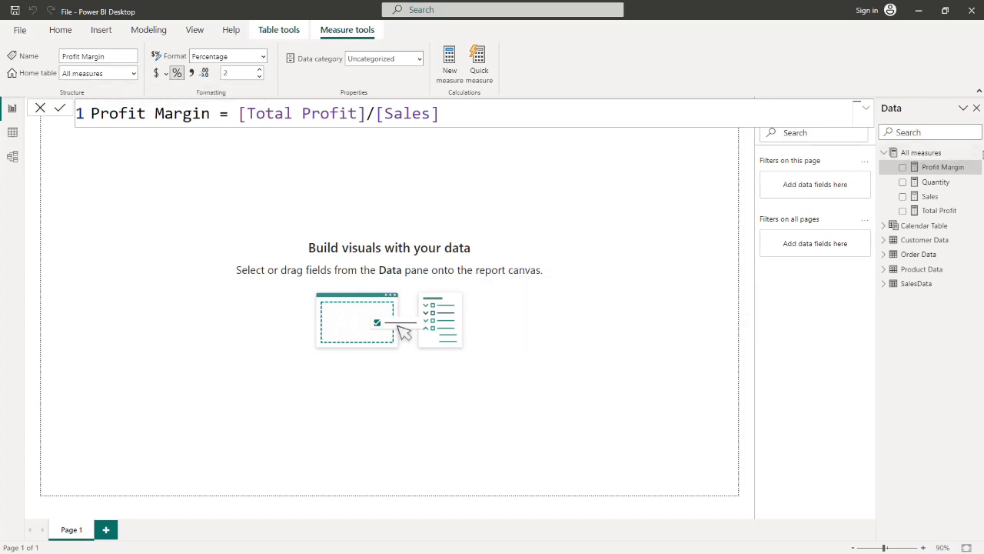
Start a new measure in the All measures table and name it Products in its formula.
{"action": "left_click", "coordinate": [977, 154]}
{"action": "left_click", "coordinate": [896, 159]}
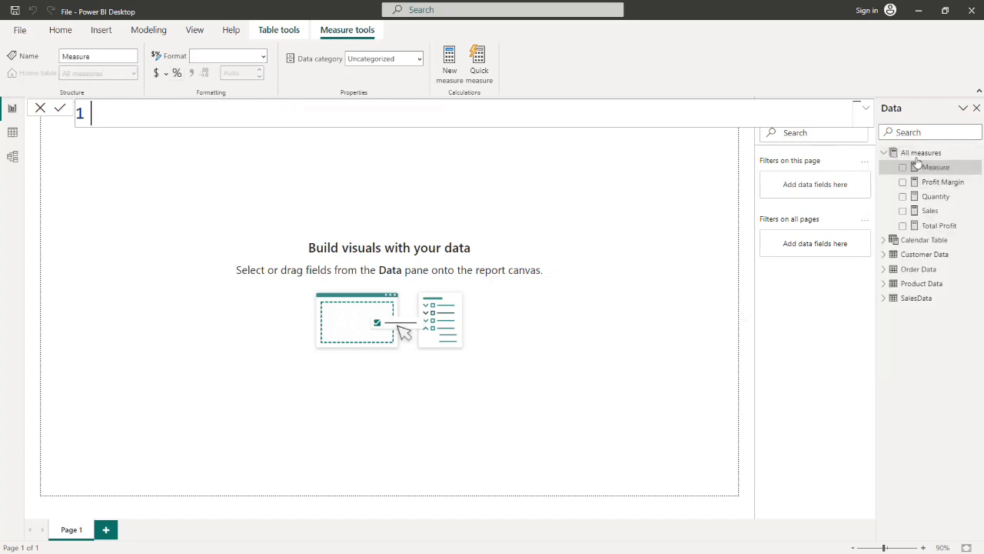
{"action": "type", "text": "Numner"}
{"action": "key", "text": "BackSpace"}
{"action": "key", "text": "BackSpace"}
{"action": "key", "text": "BackSpace"}
{"action": "key", "text": "BackSpace"}
{"action": "key", "text": "BackSpace"}
{"action": "key", "text": "BackSpace"}
{"action": "key", "text": "BackSpace"}
{"action": "type", "text": "Products ="}
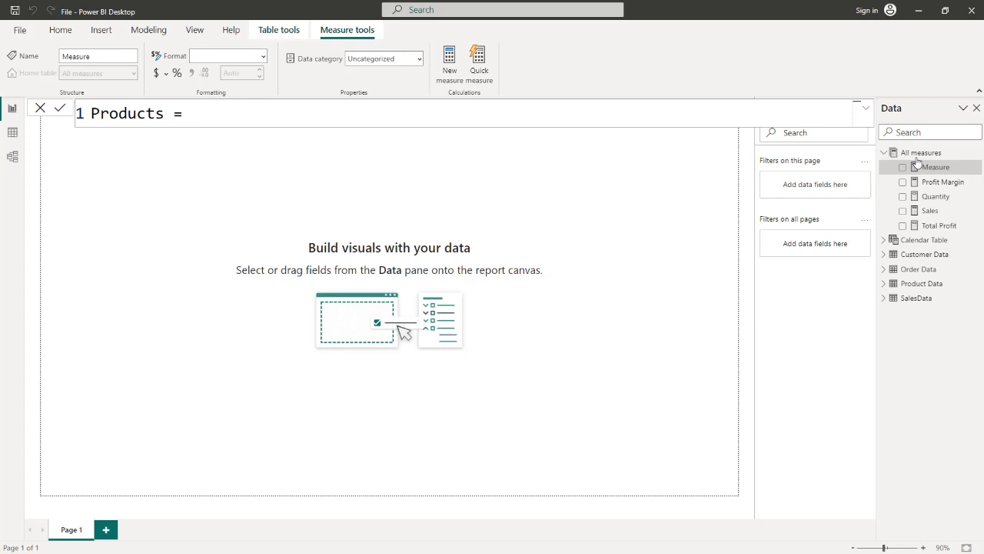
Define the Products measure as DISTINCTCOUNT(SalesData[Product ID]).
{"action": "type", "text": "disti"}
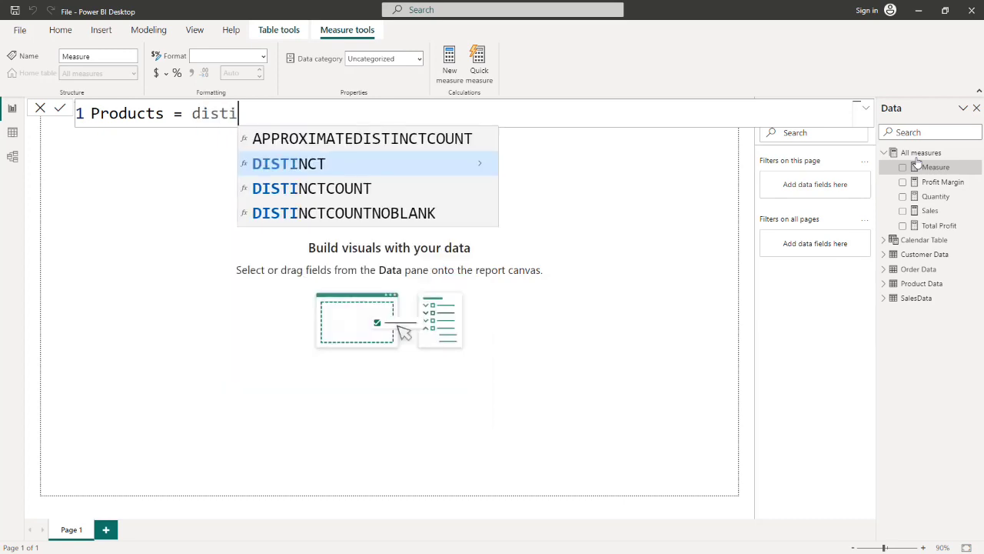
{"action": "key", "text": "Down"}
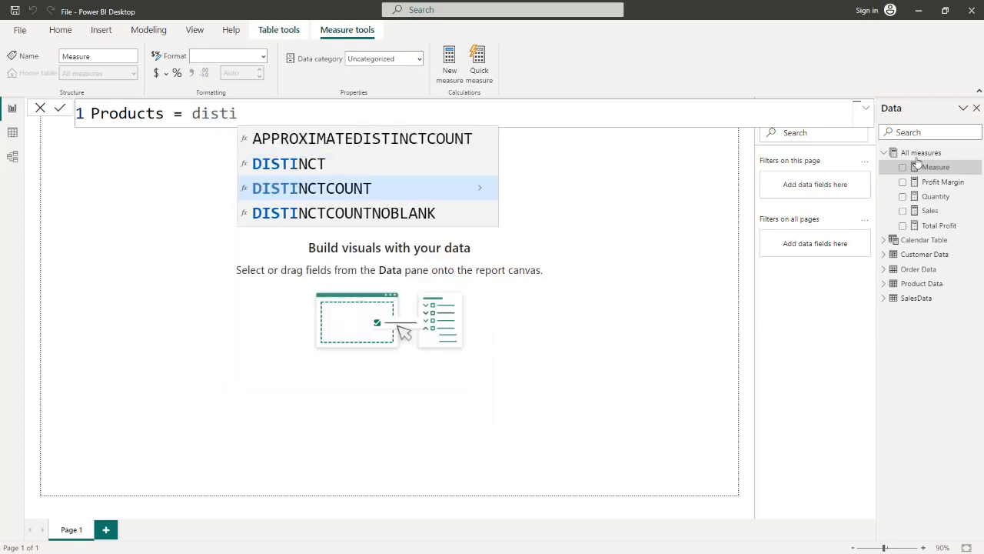
{"action": "key", "text": "Tab"}
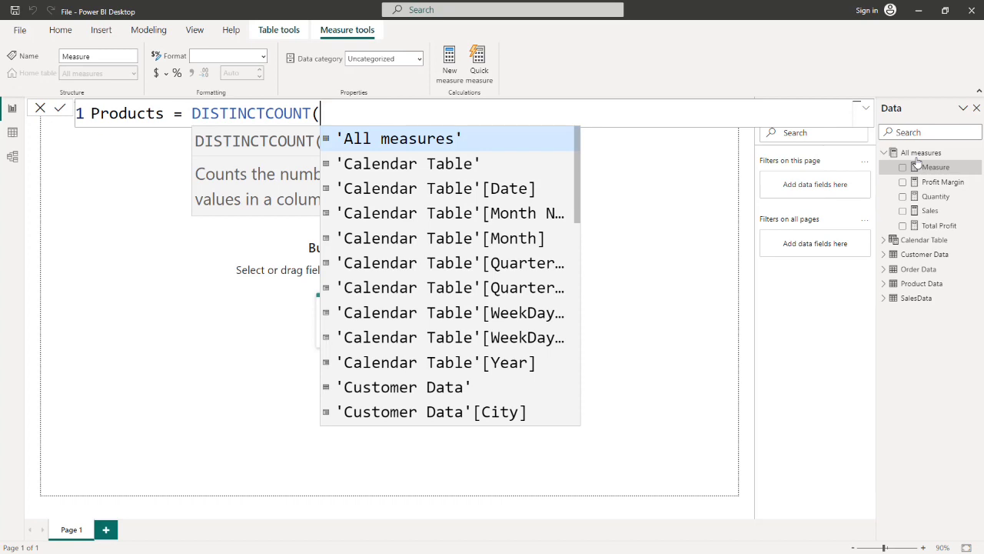
{"action": "type", "text": "produ"}
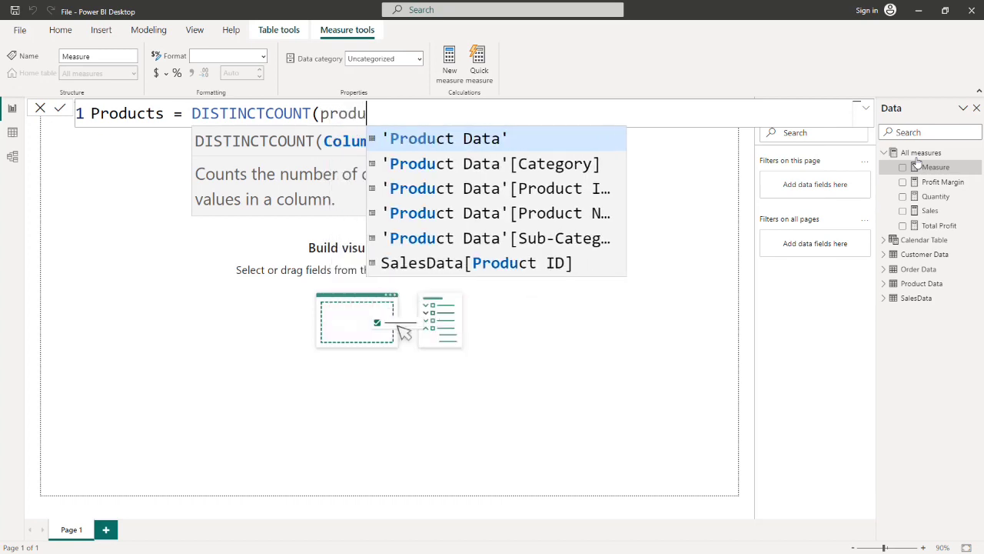
{"action": "type", "text": "ctid"}
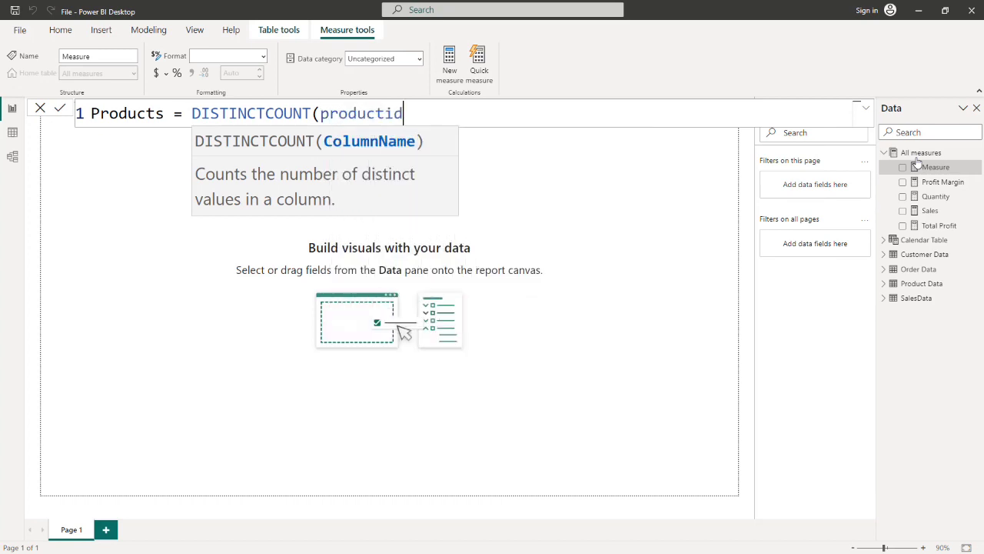
{"action": "key", "text": "BackSpace"}
{"action": "key", "text": "BackSpace"}
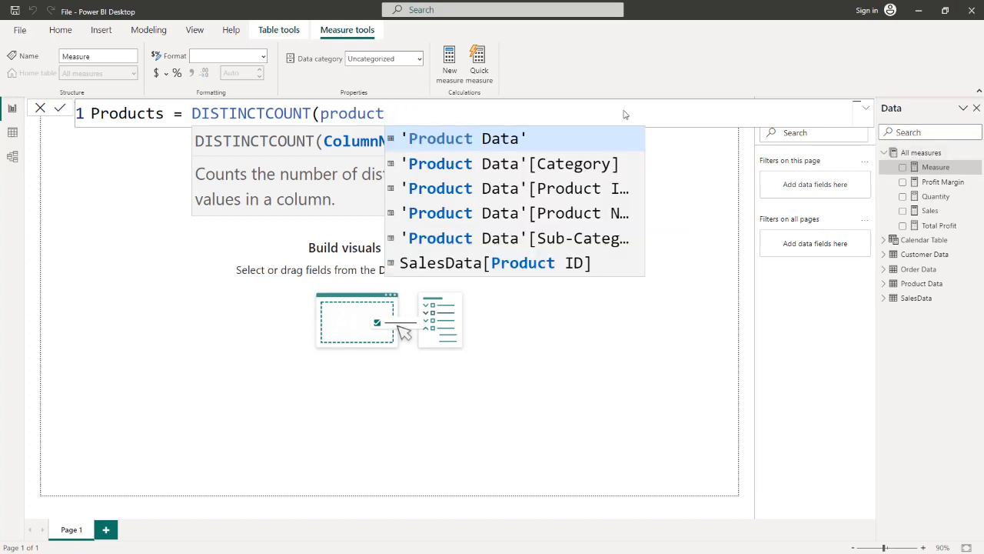
{"action": "left_click", "coordinate": [566, 263]}
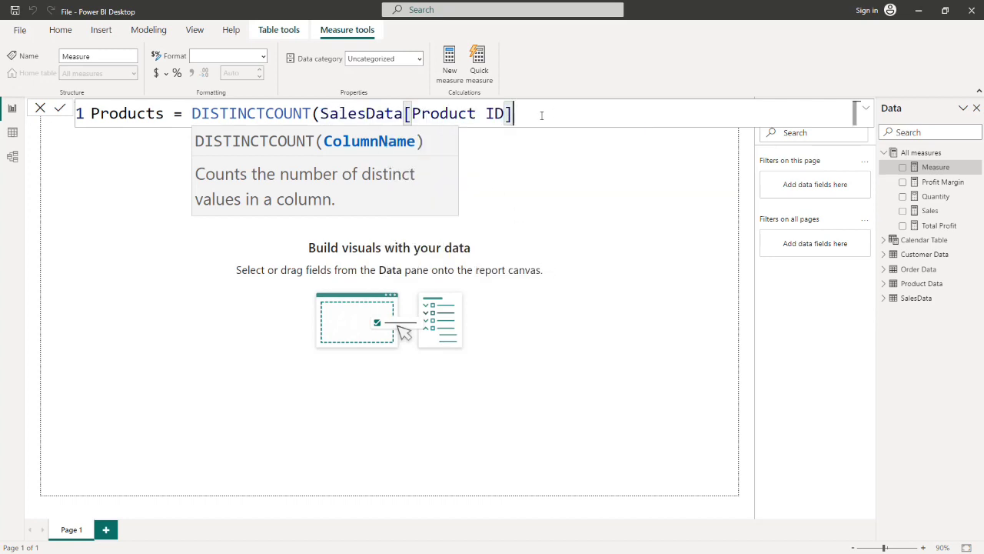
{"action": "type", "text": ")"}
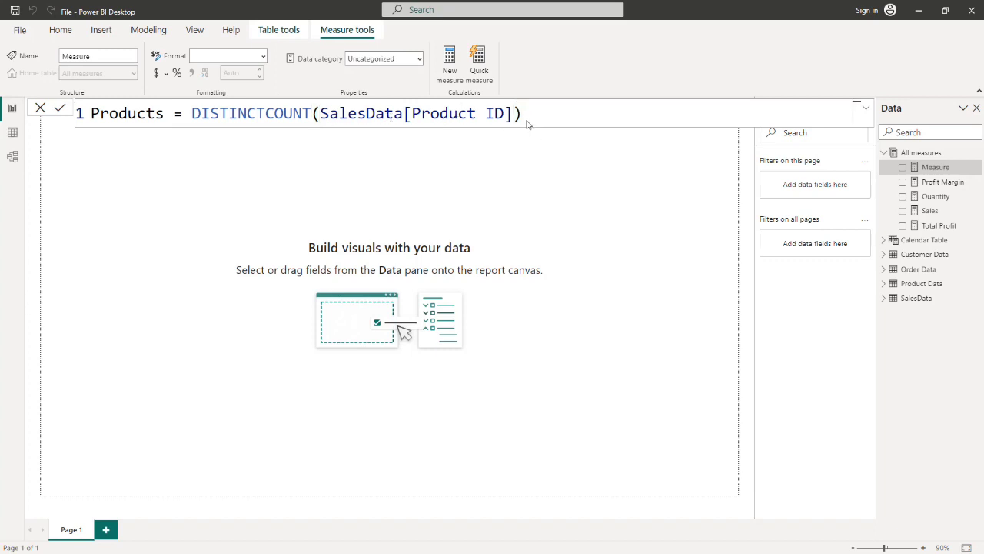
{"action": "key", "text": "Return"}
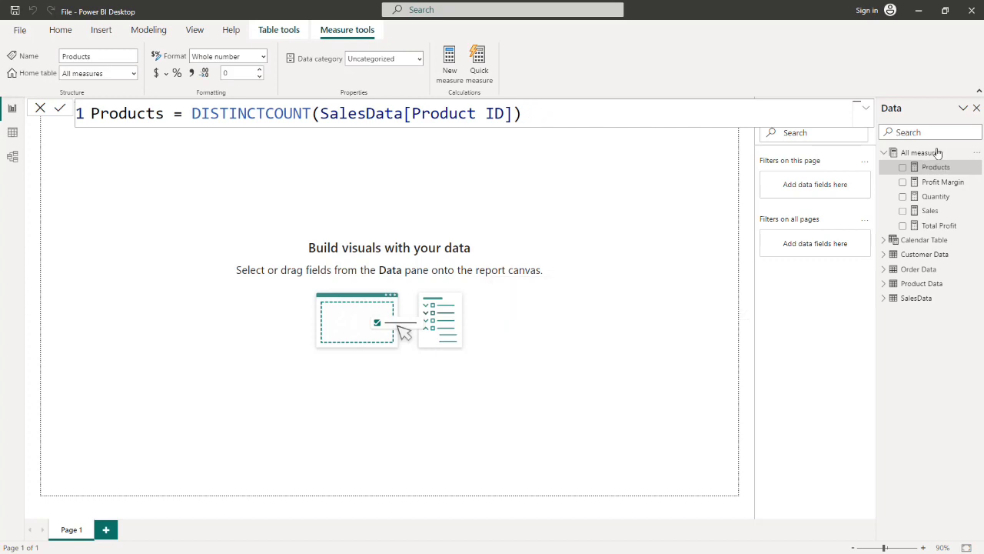
Start another measure in the All measures table and name it Customers in its formula.
{"action": "left_click", "coordinate": [975, 156]}
{"action": "left_click", "coordinate": [843, 158]}
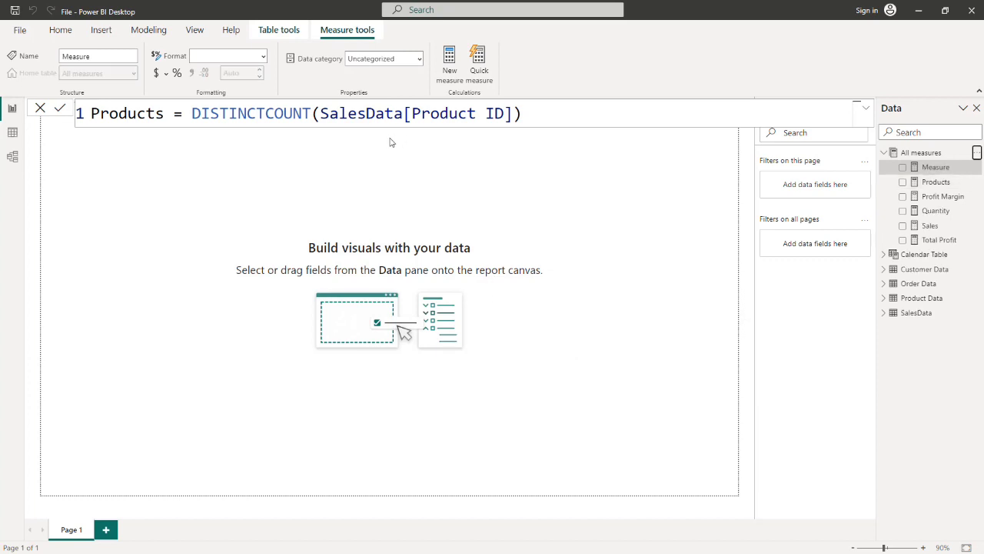
{"action": "key", "text": "BackSpace"}
{"action": "type", "text": "C"}
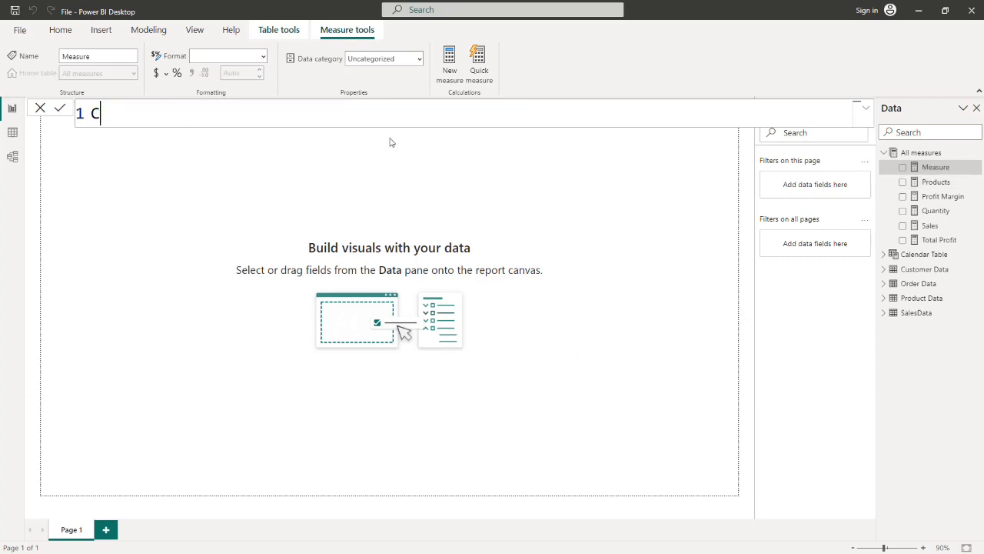
{"action": "type", "text": "ustomers ="}
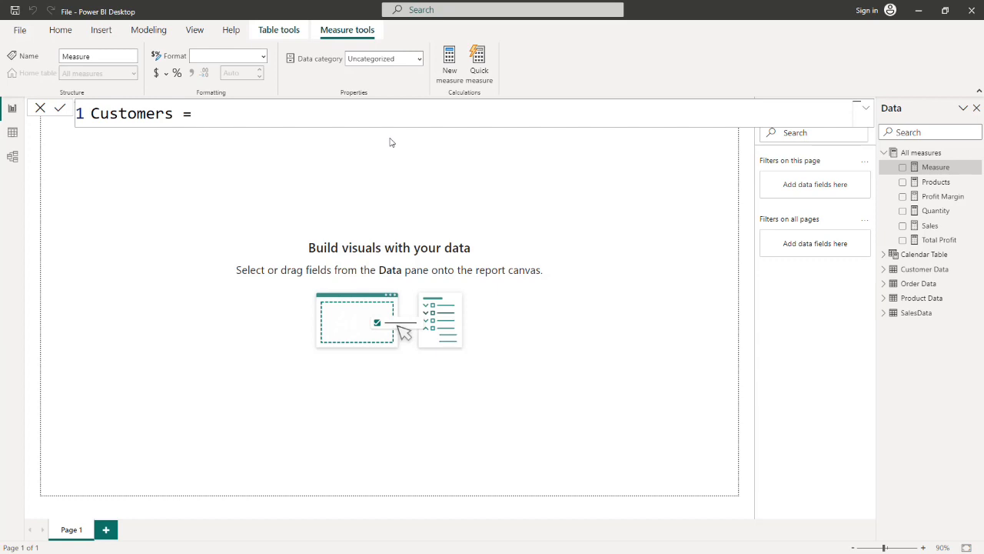
Define the Customers measure as DISTINCTCOUNT('Customer Data'[Customer ID]).
{"action": "type", "text": "dist"}
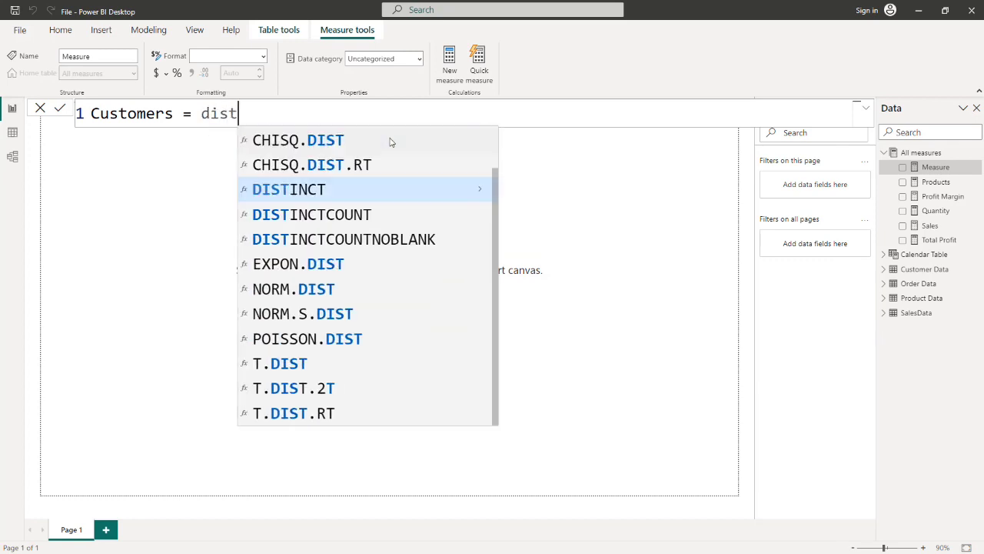
{"action": "type", "text": "inct"}
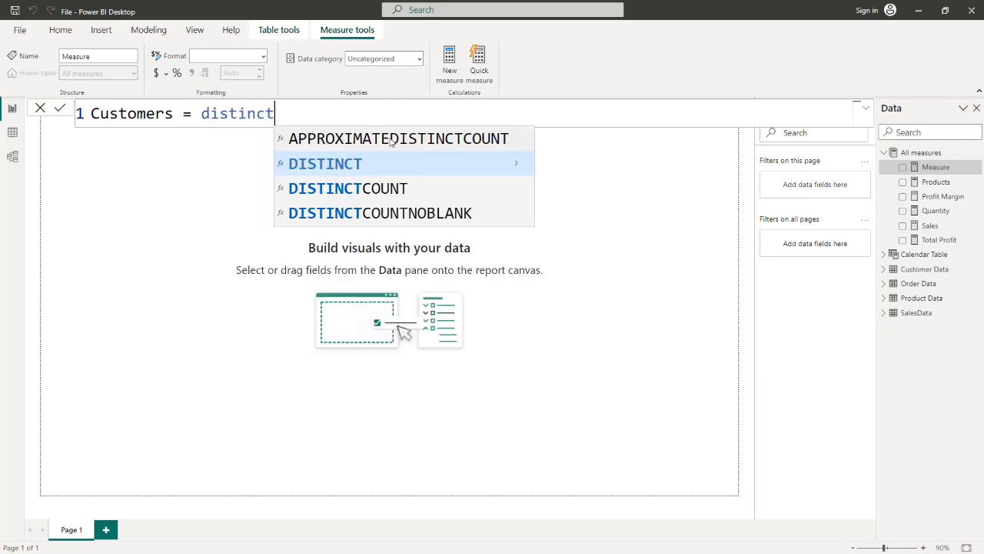
{"action": "key", "text": "Down"}
{"action": "key", "text": "Tab"}
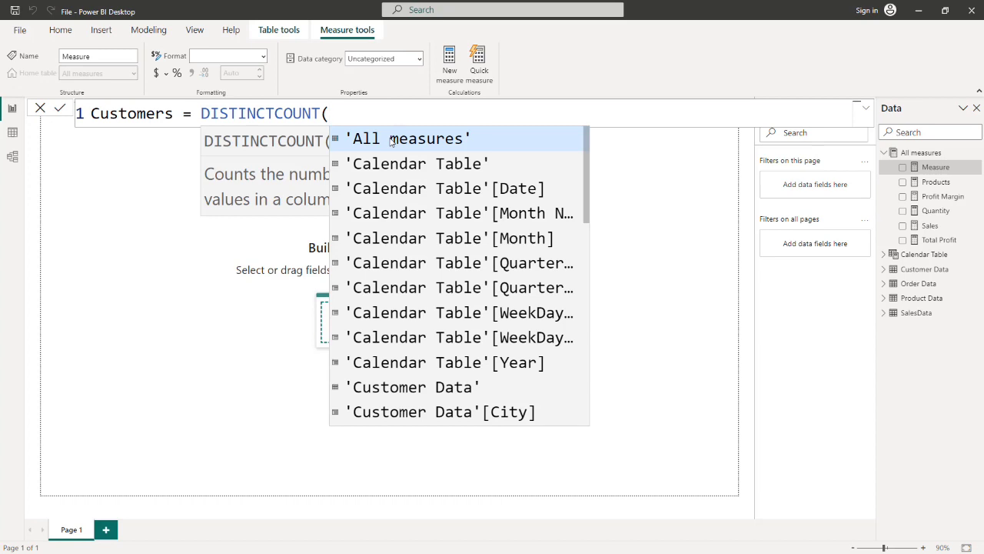
{"action": "type", "text": "cus"}
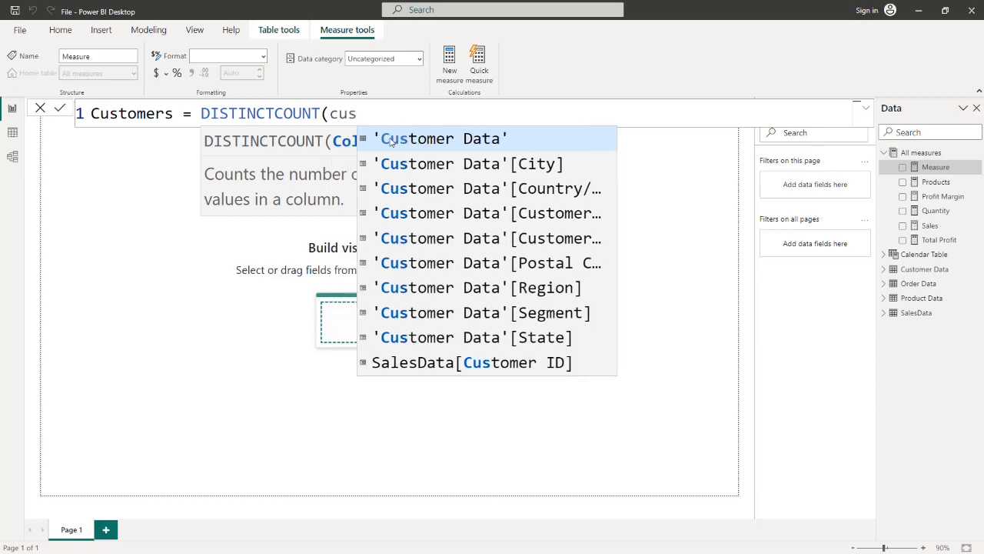
{"action": "type", "text": "t"}
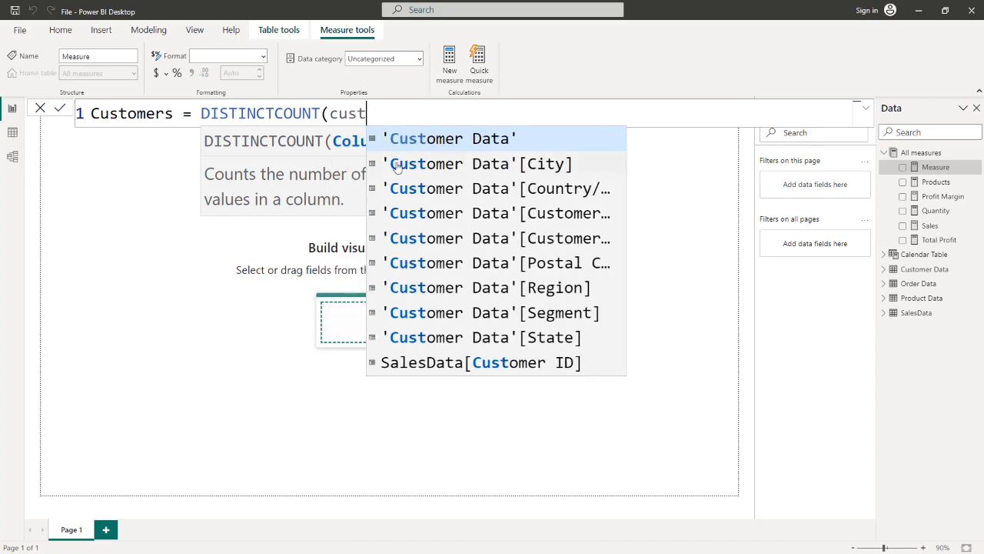
{"action": "scroll", "coordinate": [397, 167], "scroll_direction": "down", "scroll_amount": 5}
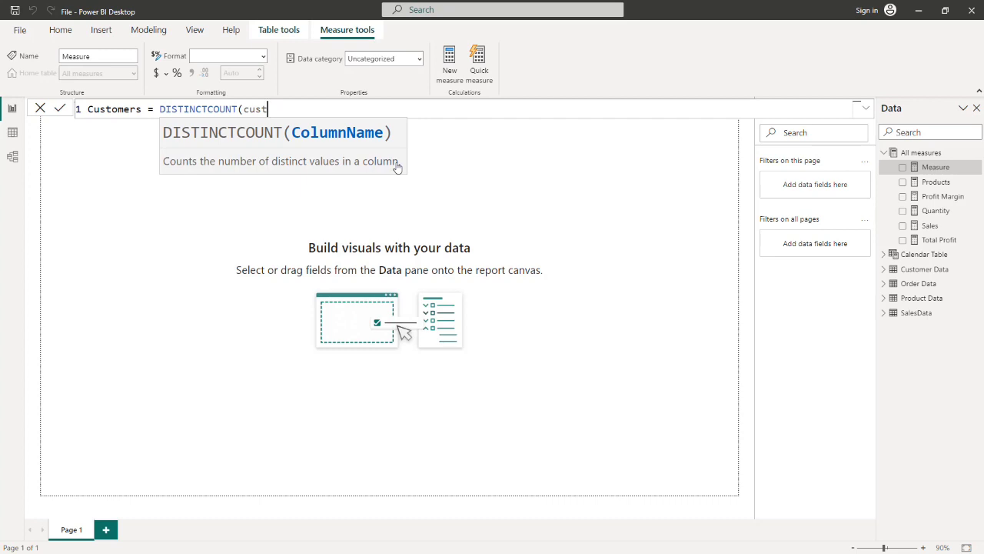
{"action": "type", "text": "omer"}
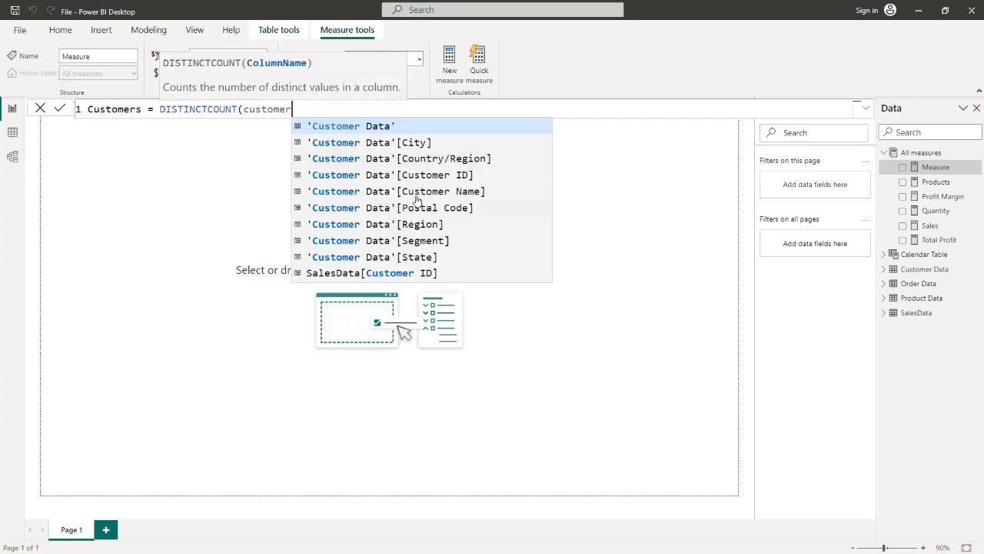
{"action": "left_click", "coordinate": [403, 175]}
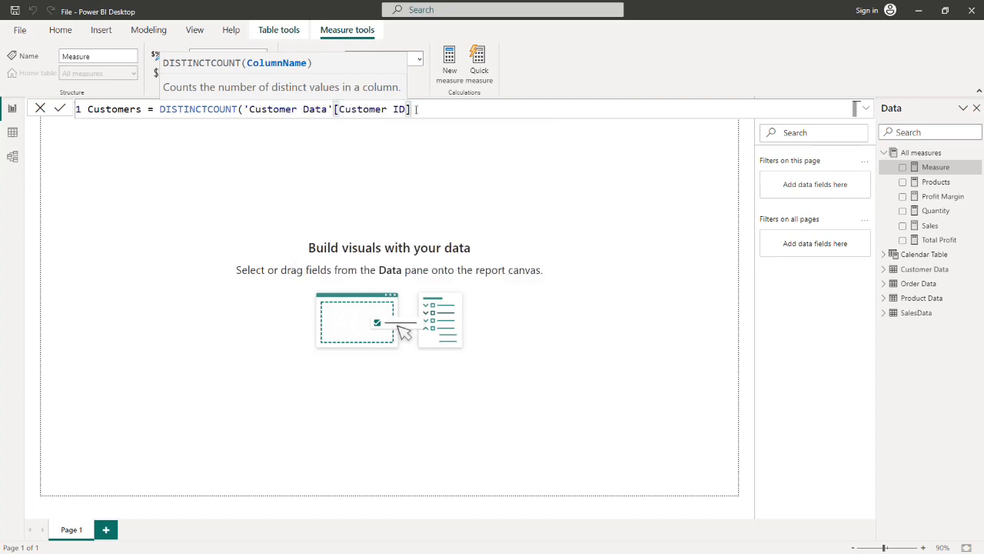
{"action": "type", "text": ")"}
{"action": "key", "text": "Return"}
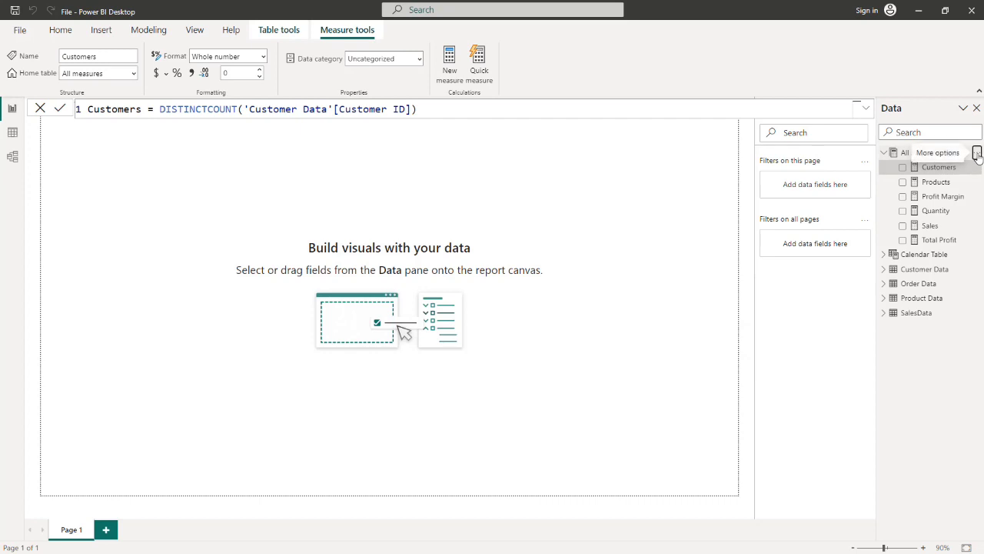
Start another measure in the All measures table and name it Orders in its formula.
{"action": "left_click", "coordinate": [977, 153]}
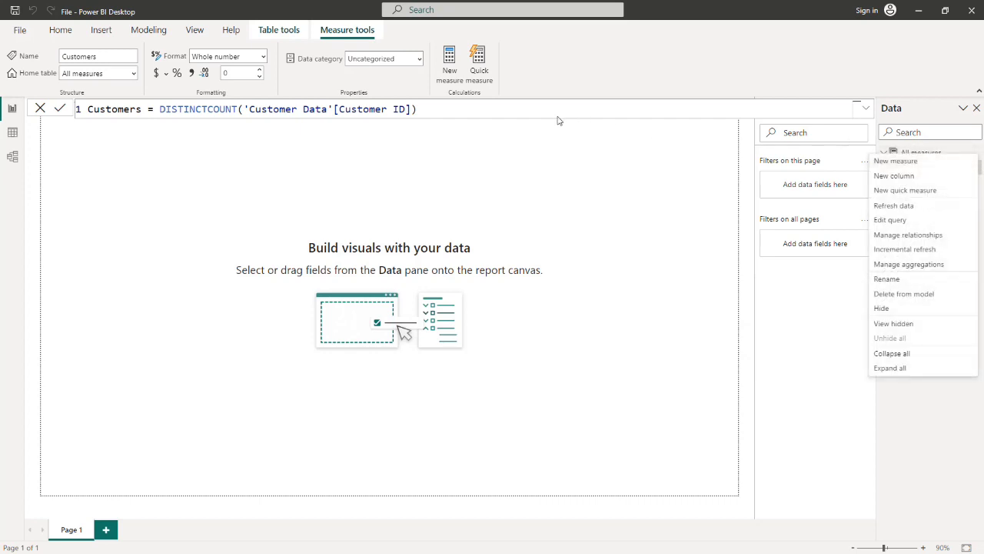
{"action": "left_click", "coordinate": [897, 163]}
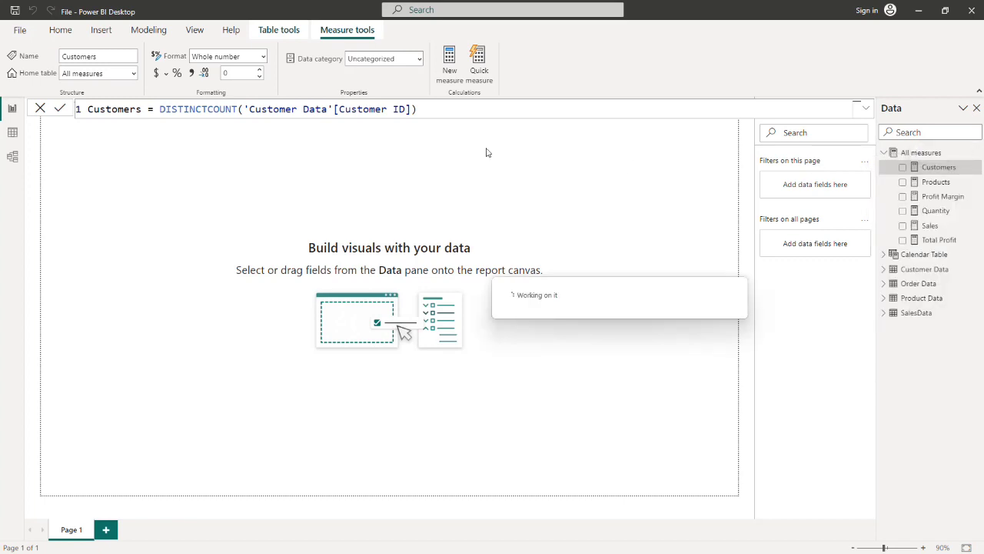
{"action": "type", "text": "Or"}
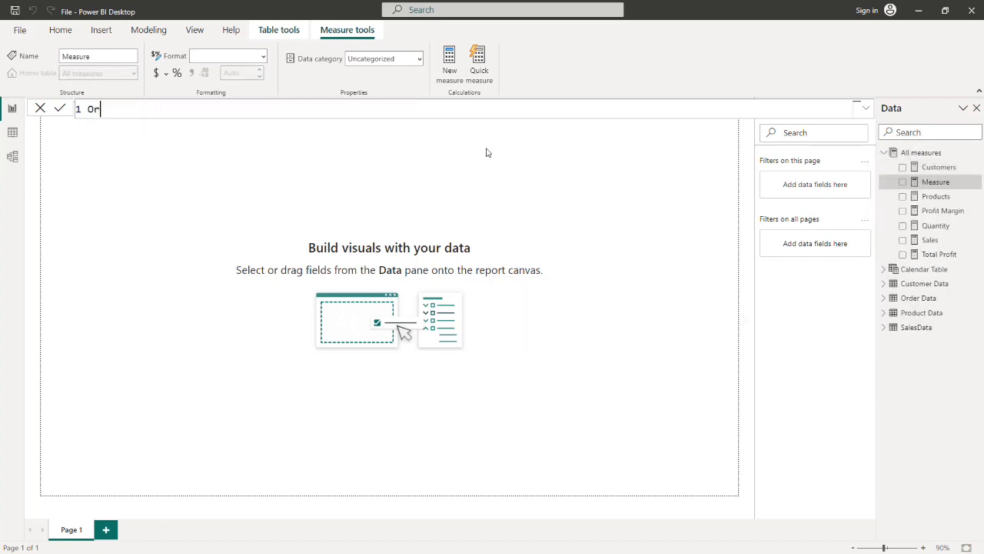
{"action": "type", "text": "ders = count"}
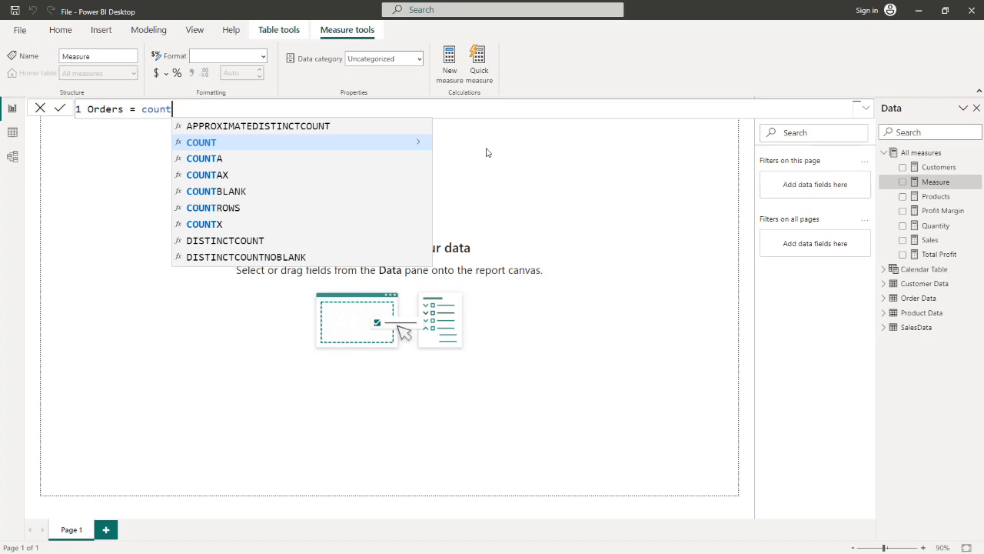
Define the Orders measure as COUNTROWS(SalesData).
{"action": "type", "text": "r"}
{"action": "key", "text": "Tab"}
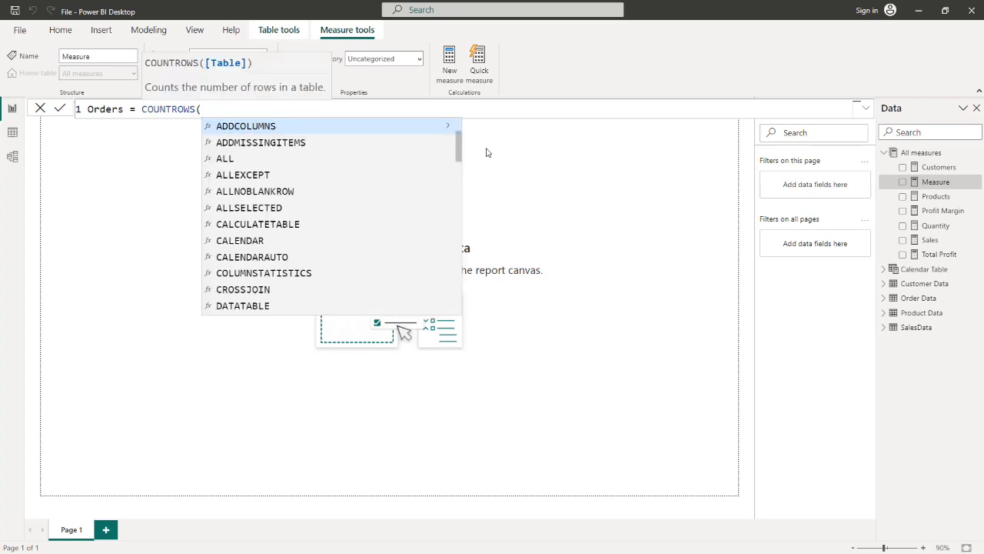
{"action": "type", "text": "fa"}
{"action": "key", "text": "BackSpace"}
{"action": "key", "text": "BackSpace"}
{"action": "type", "text": "sa"}
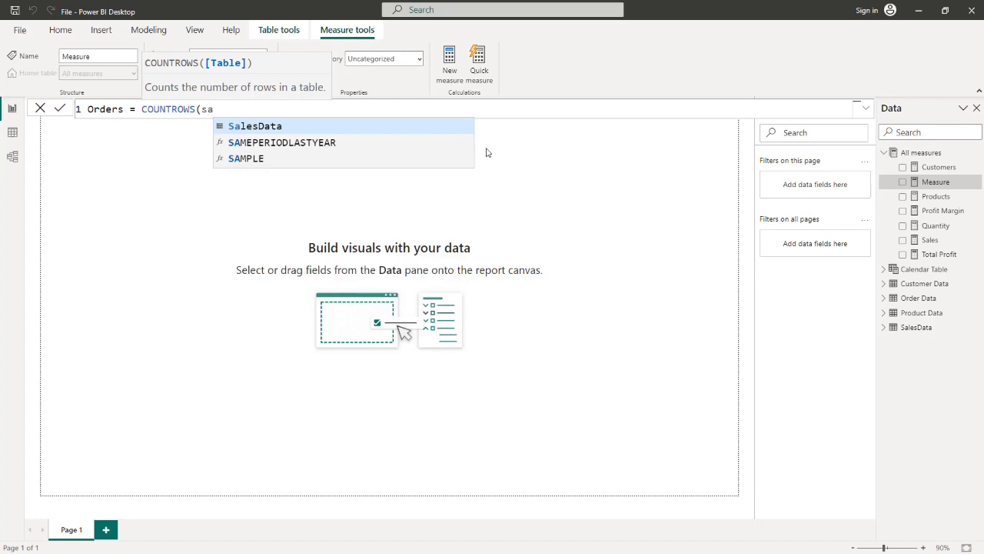
{"action": "key", "text": "Tab"}
{"action": "type", "text": ")"}
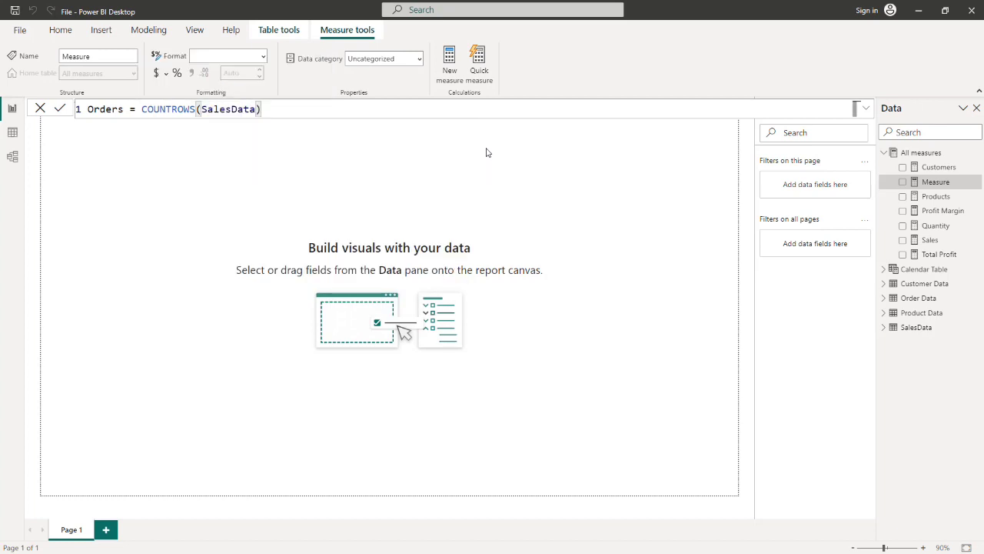
{"action": "key", "text": "Return"}
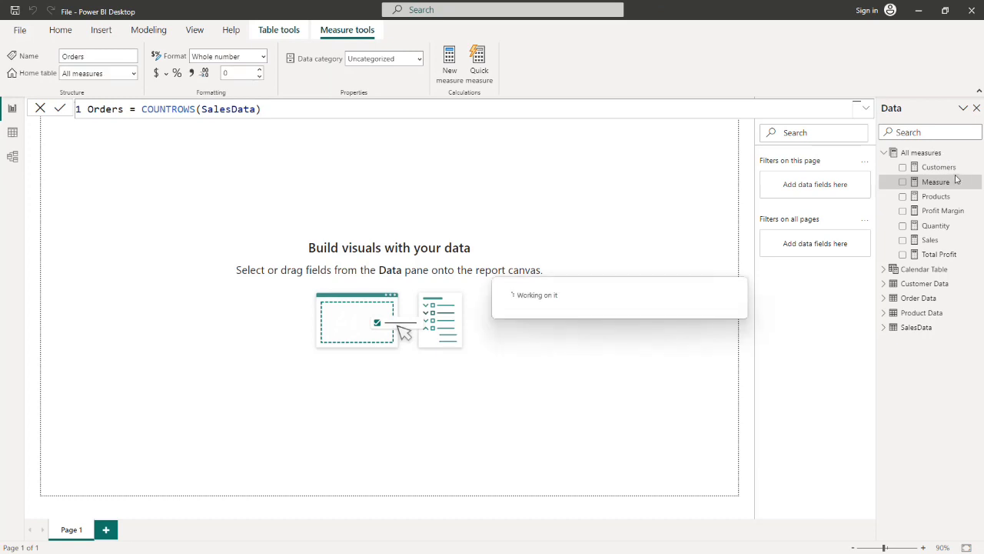
Look over the Profit Margin measure's format and turn on the thousands separator for the Orders measure.
{"action": "left_click", "coordinate": [948, 212]}
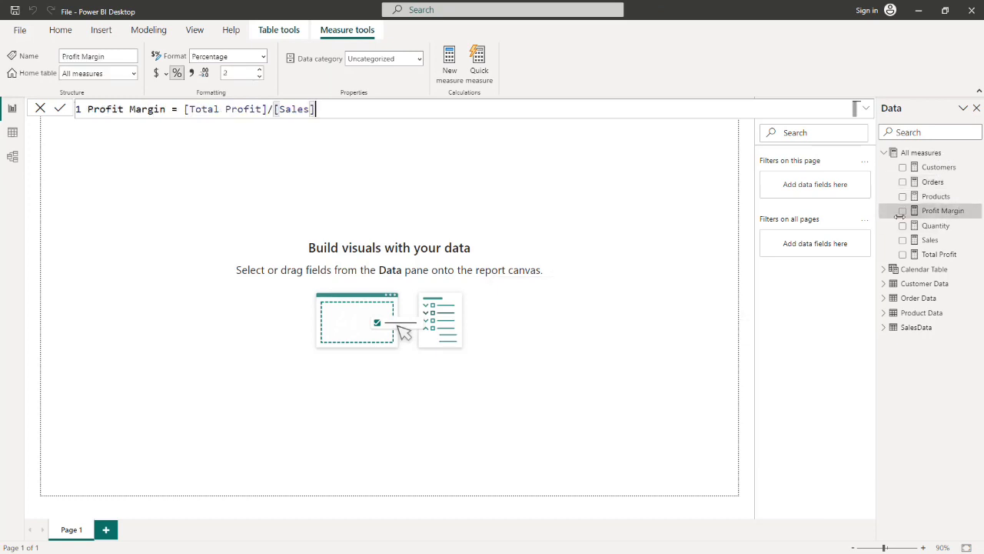
{"action": "left_click", "coordinate": [237, 74]}
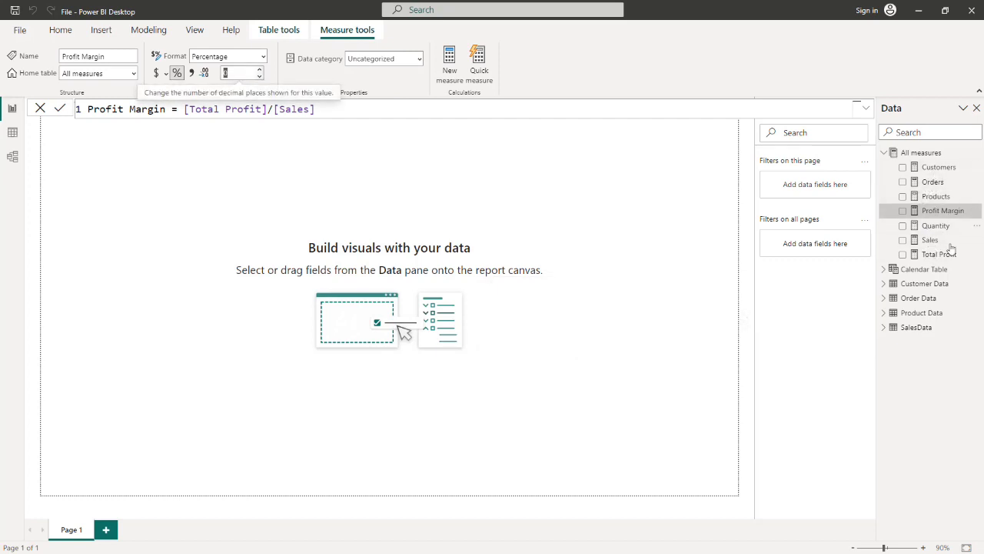
{"action": "left_click", "coordinate": [933, 182]}
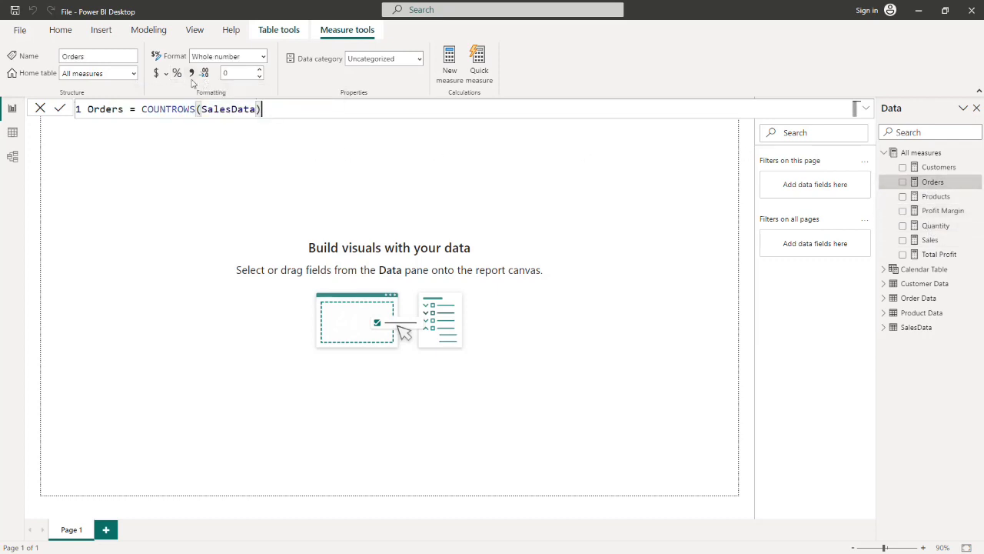
{"action": "left_click", "coordinate": [192, 75]}
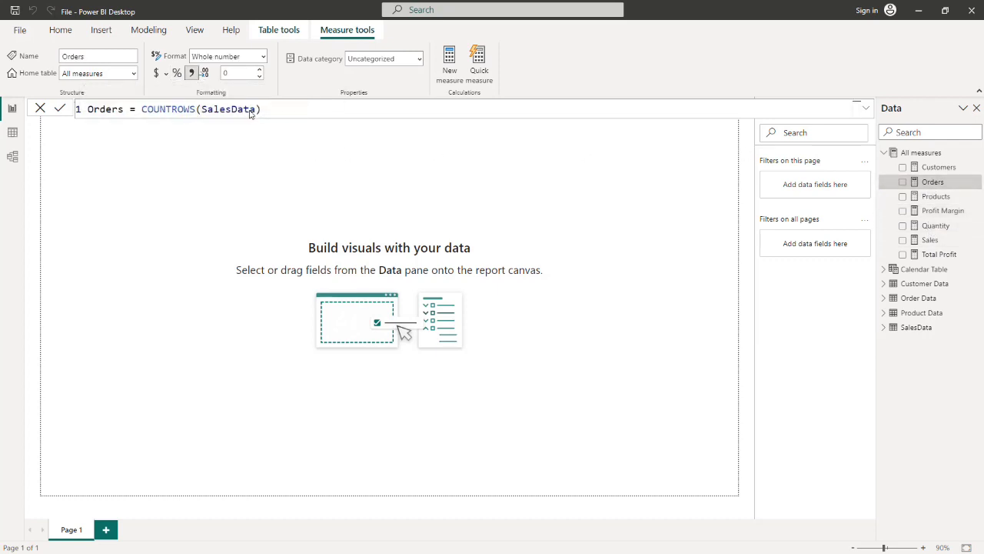
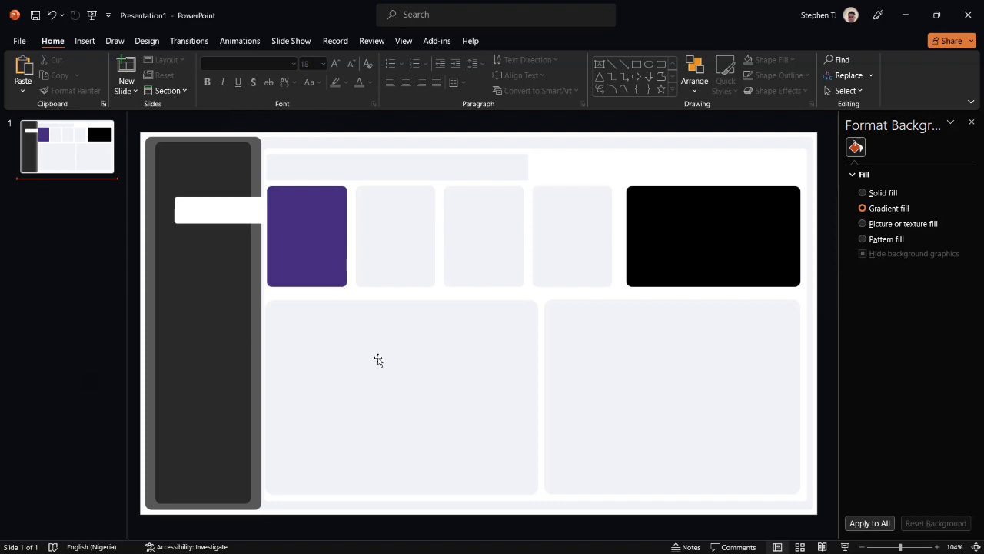
Switch to PowerPoint and shift the gap between the two large lower panels, narrowing the left panel and widening the right one to 13.09 cm.
{"action": "left_click", "coordinate": [507, 337]}
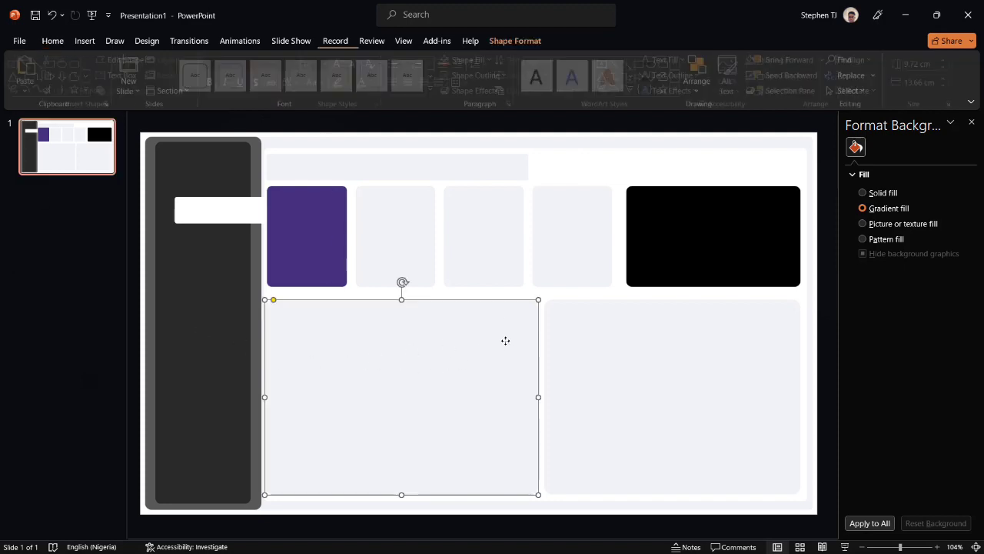
{"action": "left_click", "coordinate": [115, 315]}
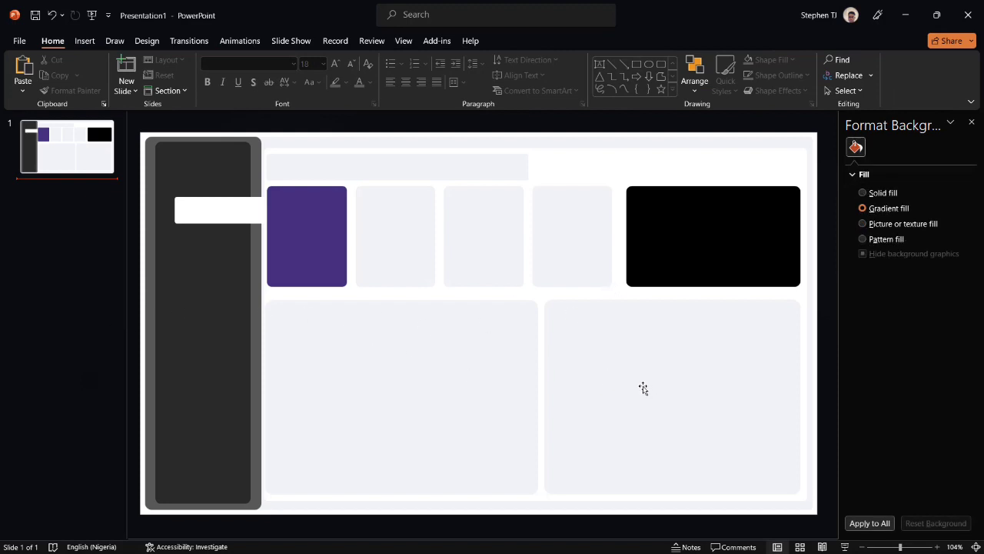
{"action": "left_click", "coordinate": [570, 353]}
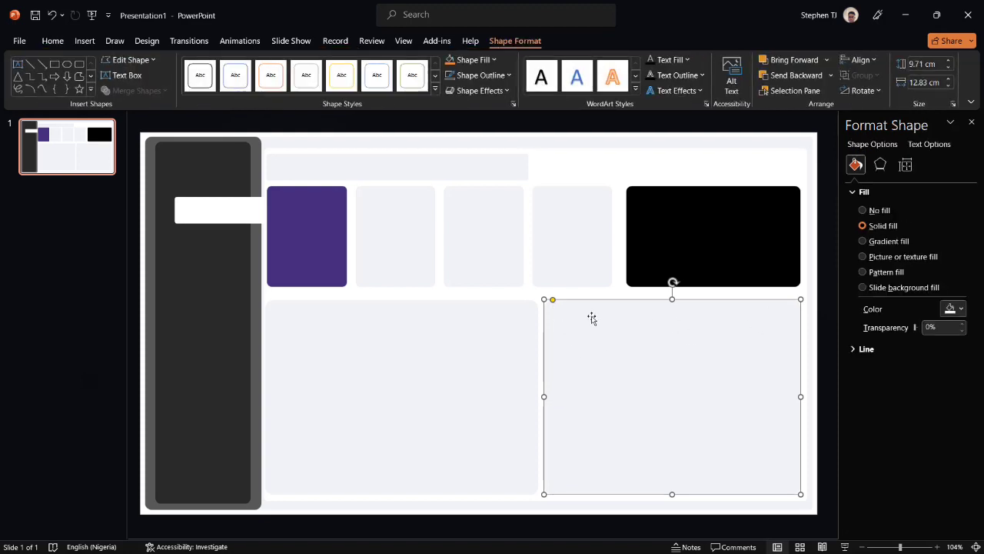
{"action": "left_click", "coordinate": [612, 129]}
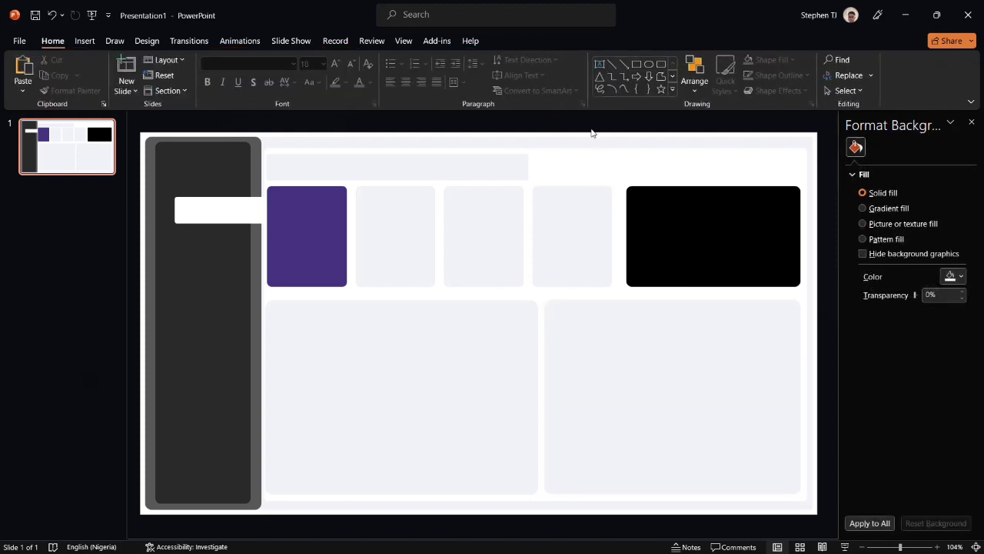
{"action": "left_click", "coordinate": [584, 419]}
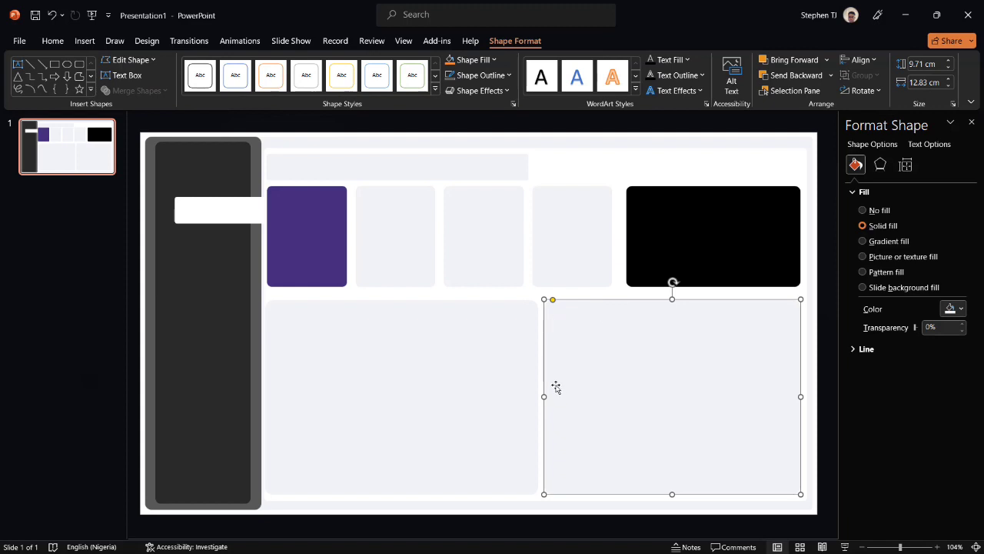
{"action": "left_click", "coordinate": [525, 400]}
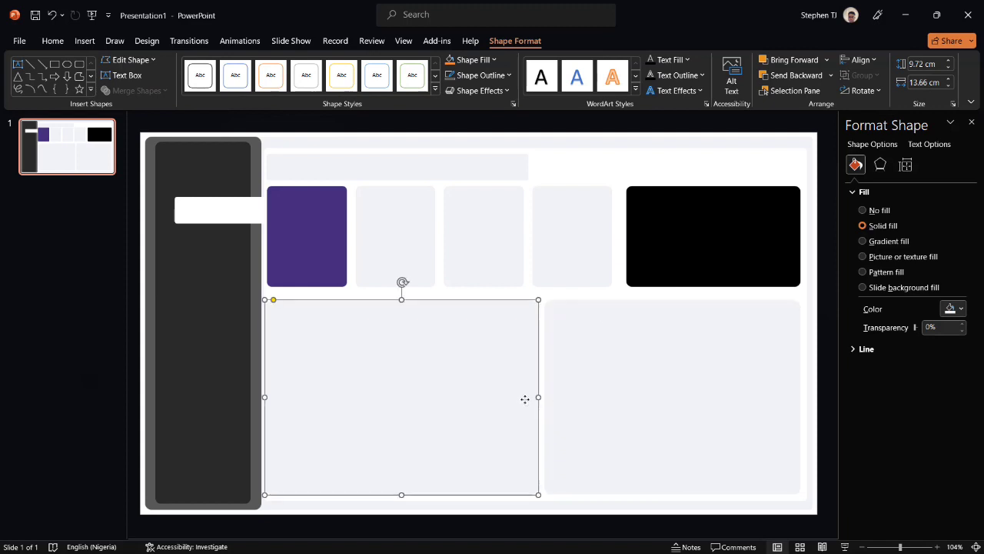
{"action": "left_click_drag", "start_coordinate": [537, 397], "coordinate": [539, 398]}
{"action": "left_click", "coordinate": [564, 403]}
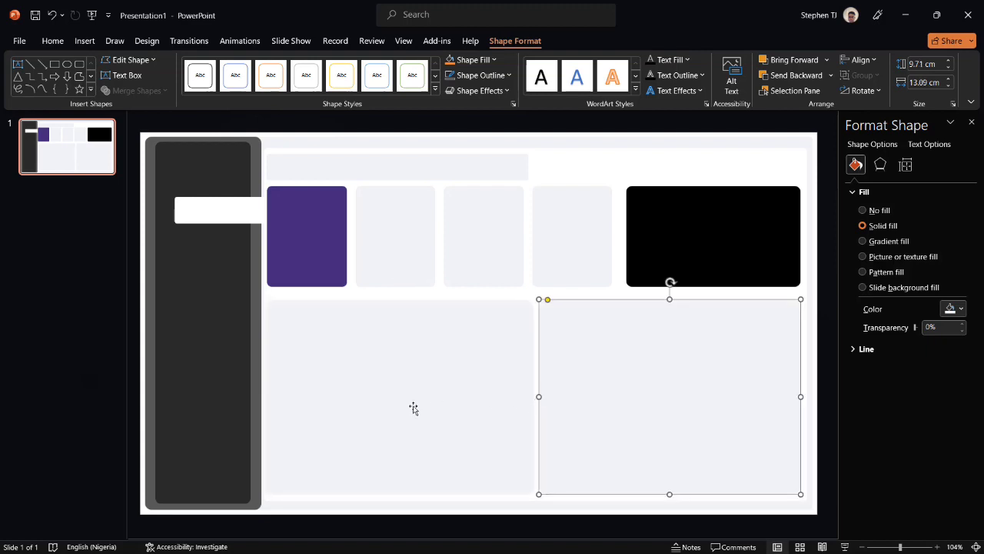
{"action": "left_click", "coordinate": [65, 397]}
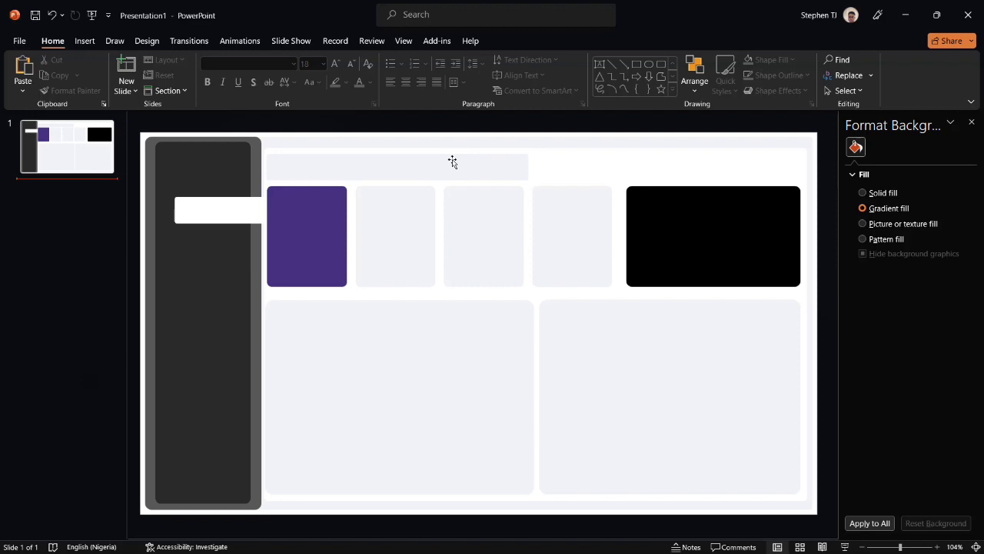
Start exporting the background slide as a PNG Portable Network Graphics image.
{"action": "left_click", "coordinate": [21, 44]}
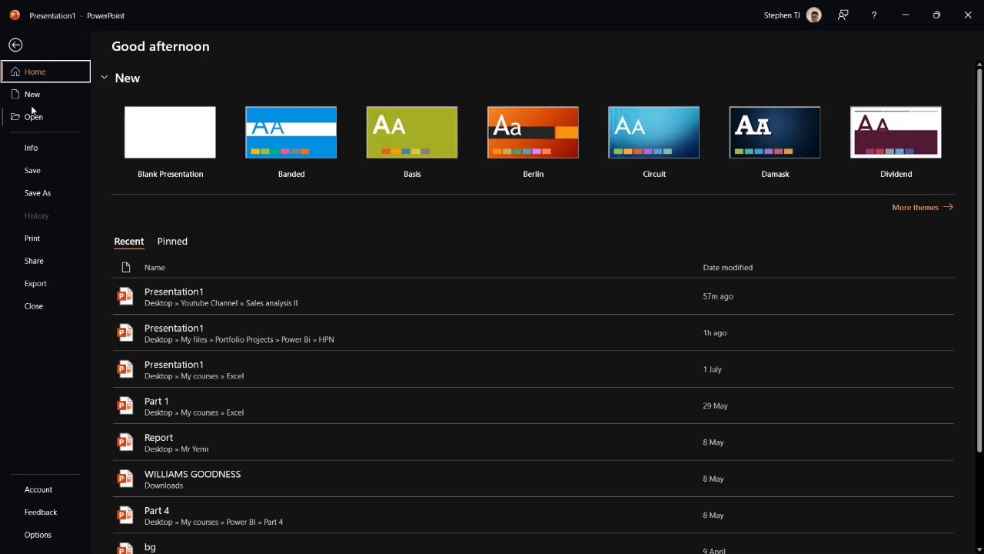
{"action": "left_click", "coordinate": [40, 284]}
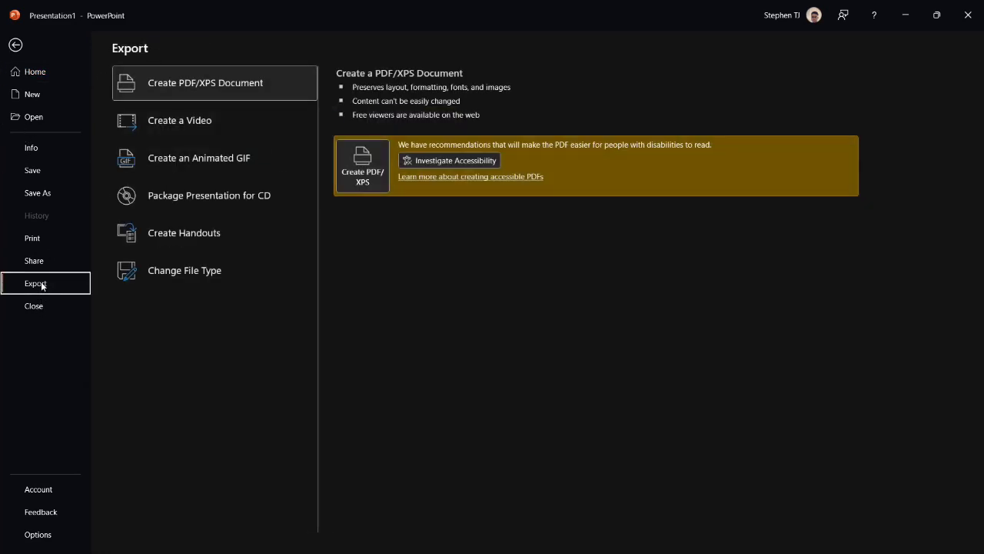
{"action": "left_click", "coordinate": [166, 272]}
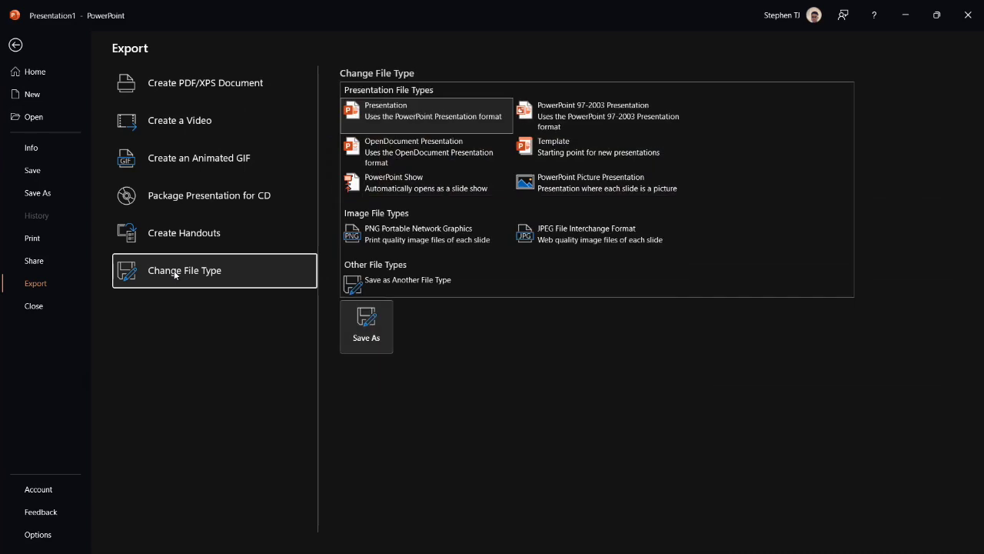
{"action": "left_click", "coordinate": [377, 240]}
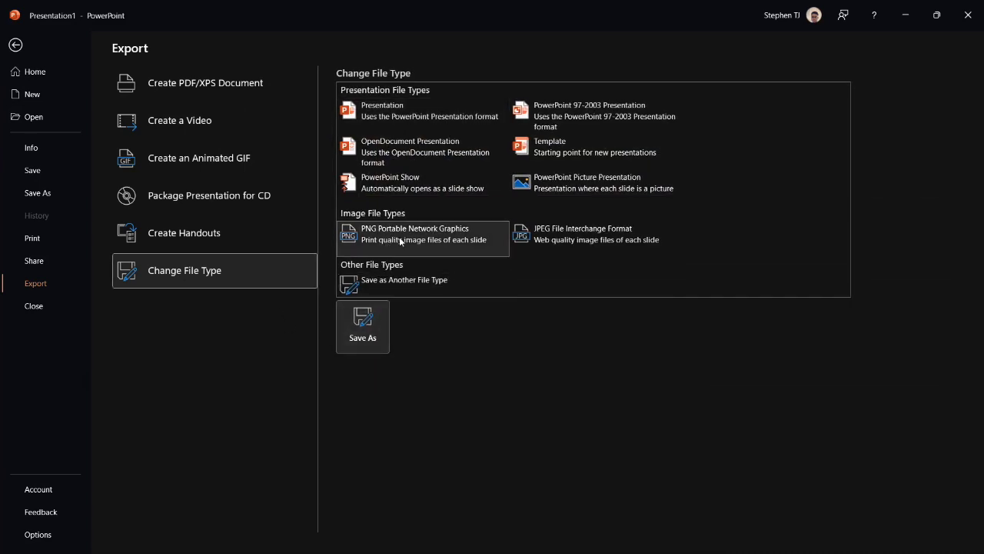
{"action": "double_click", "coordinate": [400, 241]}
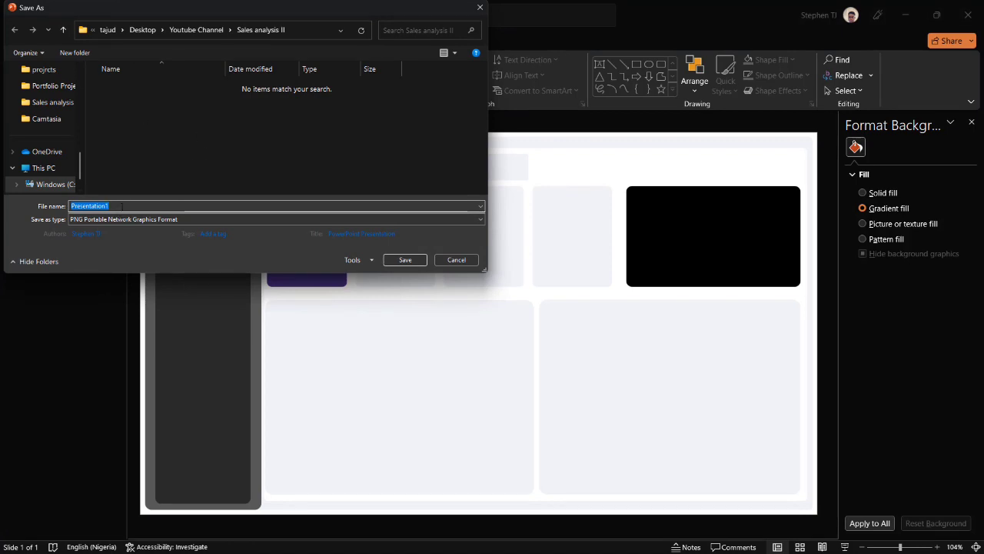
Name the image Sales BG in the Sales analysis II folder and export only the current slide.
{"action": "key", "text": "BackSpace"}
{"action": "type", "text": "Sales BG"}
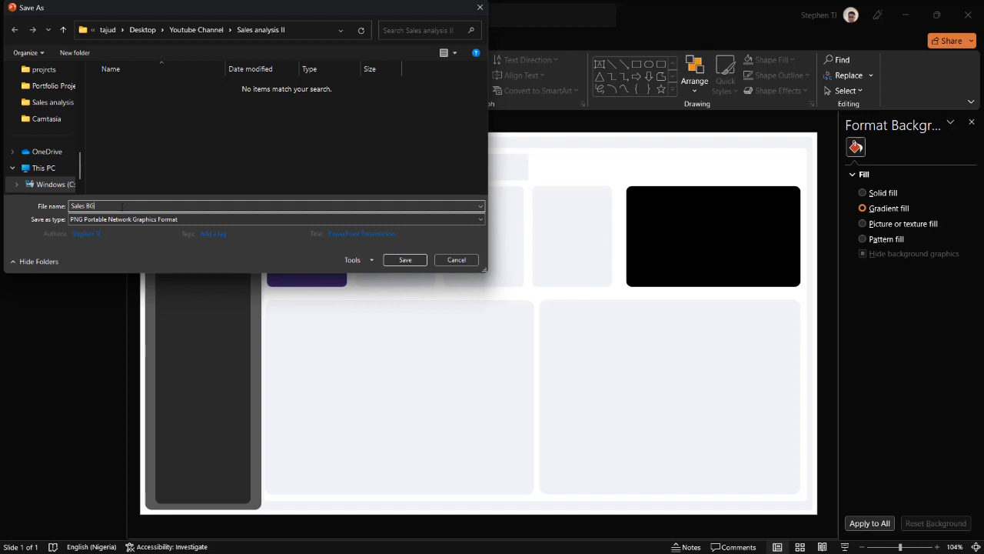
{"action": "left_click", "coordinate": [406, 260]}
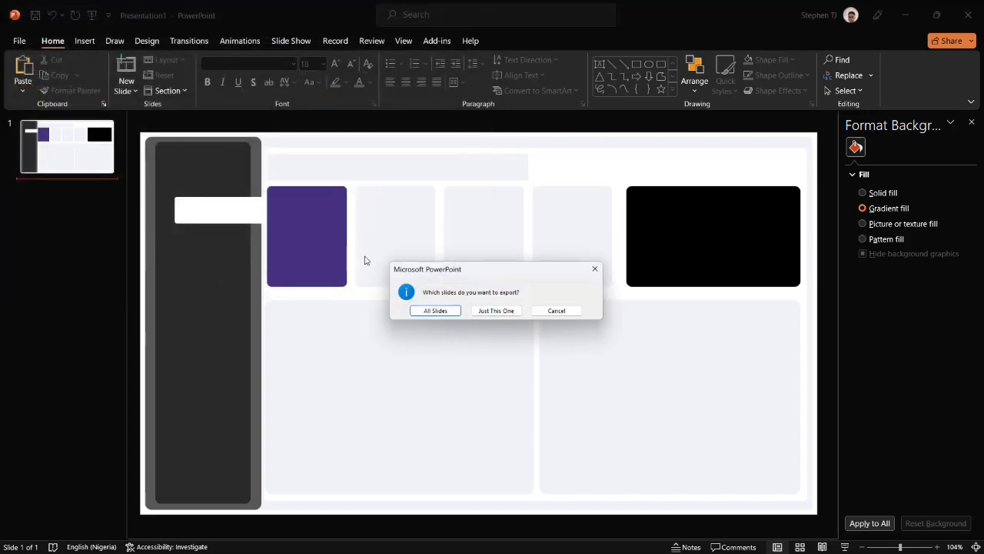
{"action": "left_click", "coordinate": [501, 311]}
{"action": "left_click", "coordinate": [500, 312]}
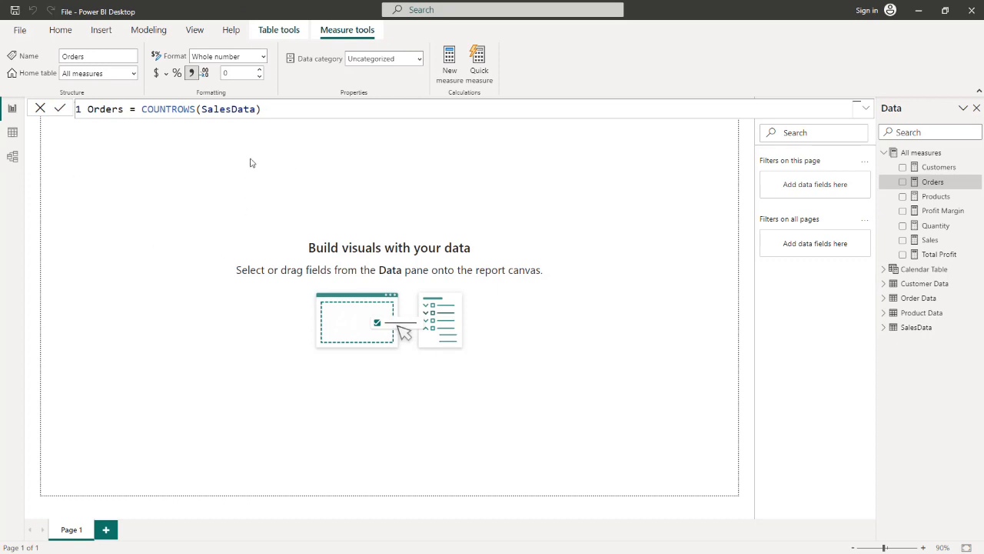
Switch to Power BI Desktop and load the Sales BG image as the report page's canvas background.
{"action": "left_click", "coordinate": [540, 203]}
{"action": "right_click", "coordinate": [539, 203]}
{"action": "left_click", "coordinate": [593, 235]}
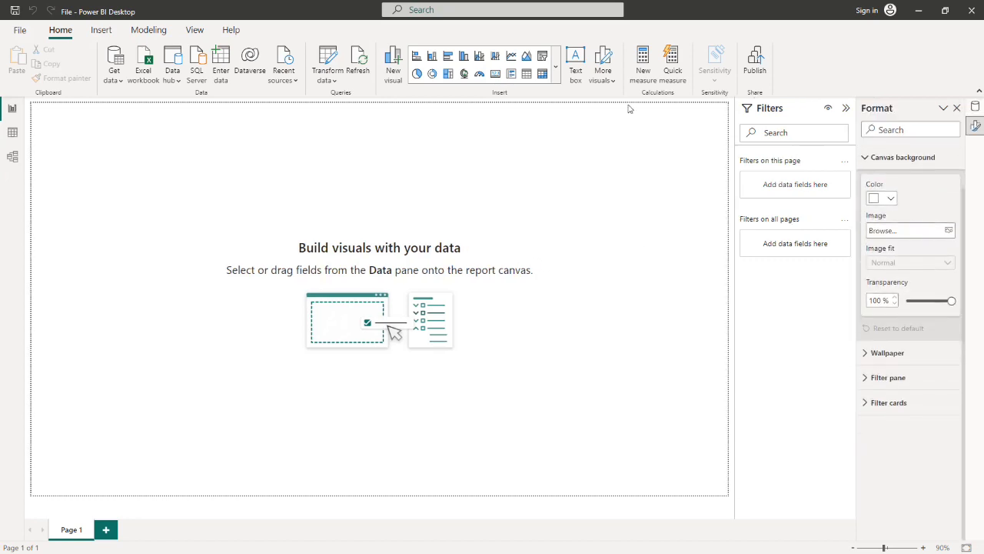
{"action": "left_click", "coordinate": [949, 231]}
{"action": "left_click", "coordinate": [119, 93]}
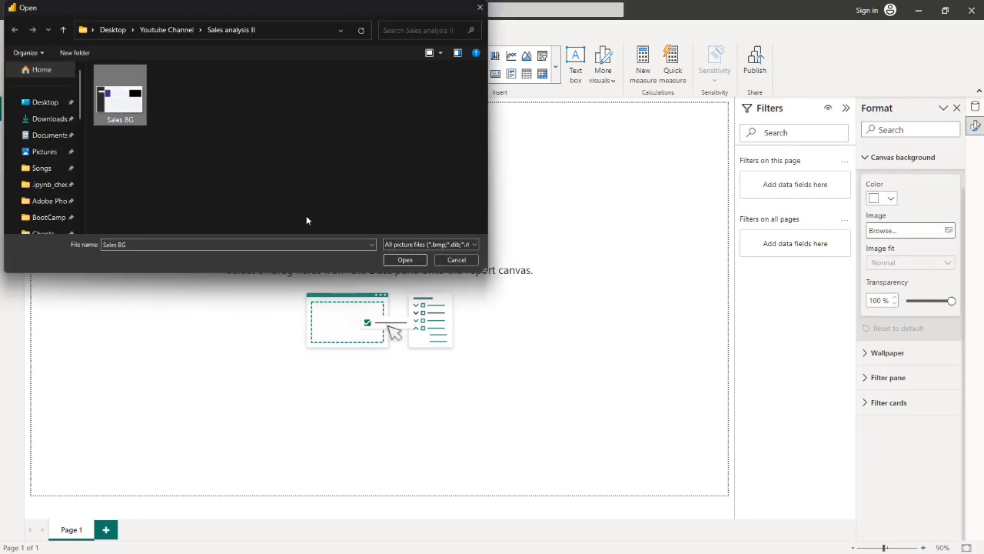
{"action": "left_click", "coordinate": [404, 260]}
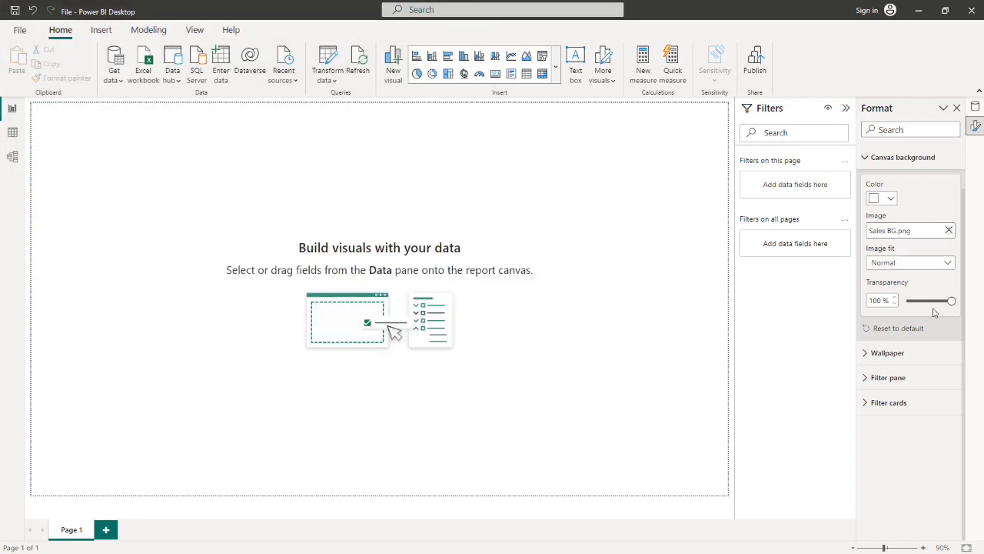
Set the canvas background's transparency to 0 % and its image fit to Fit.
{"action": "left_click_drag", "start_coordinate": [949, 300], "coordinate": [905, 301]}
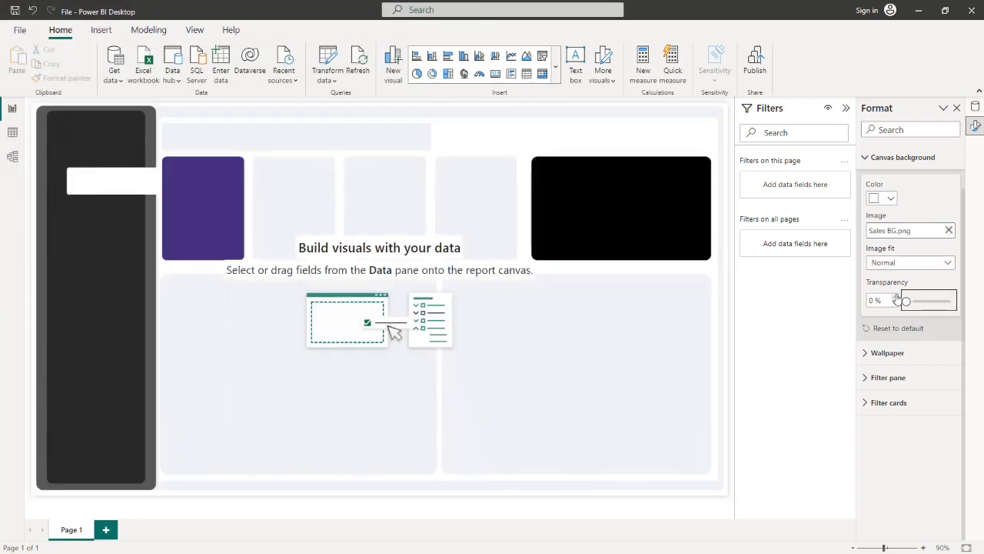
{"action": "left_click", "coordinate": [947, 264]}
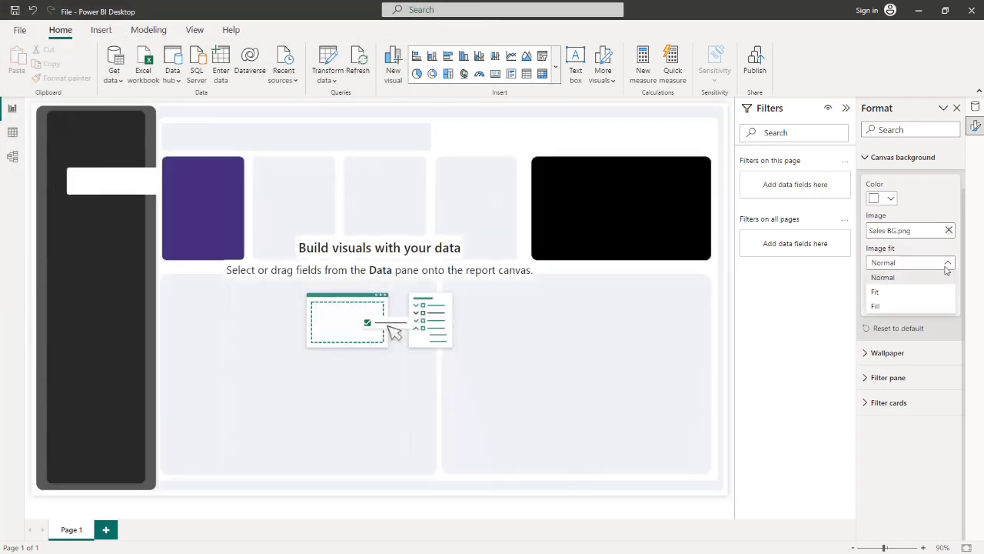
{"action": "left_click", "coordinate": [884, 295]}
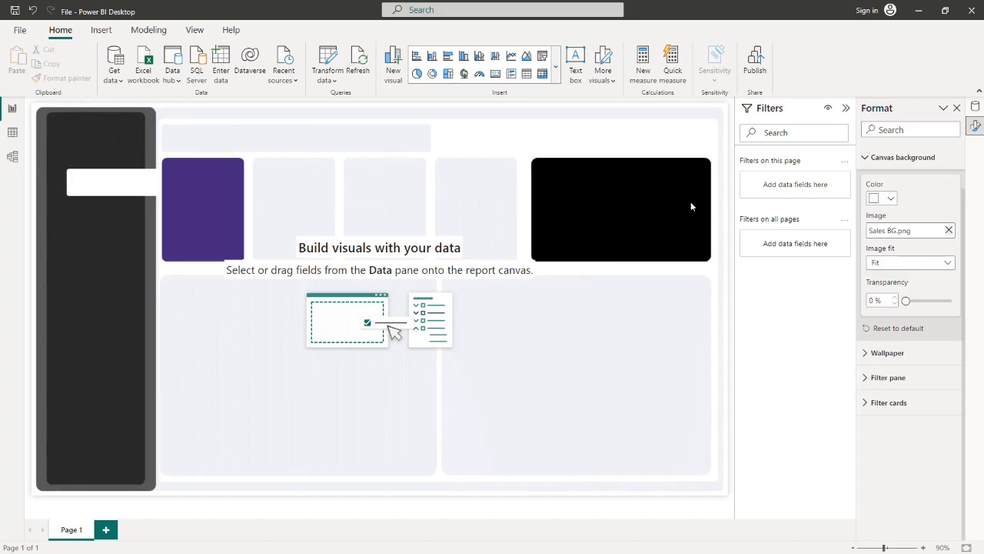
Collapse the Format and Filters panes, then insert a text box fitted into the light header bar above the cards.
{"action": "left_click", "coordinate": [957, 109]}
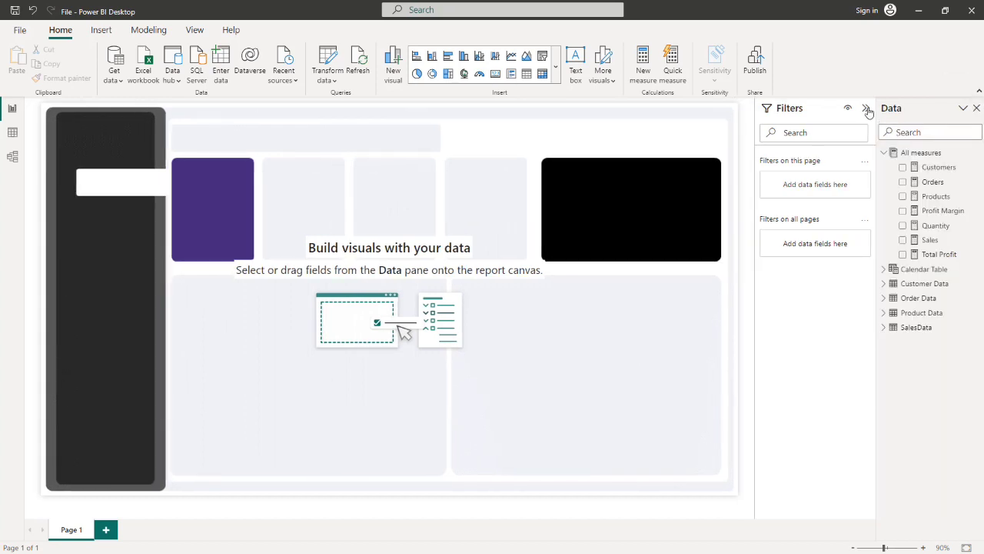
{"action": "left_click", "coordinate": [867, 109]}
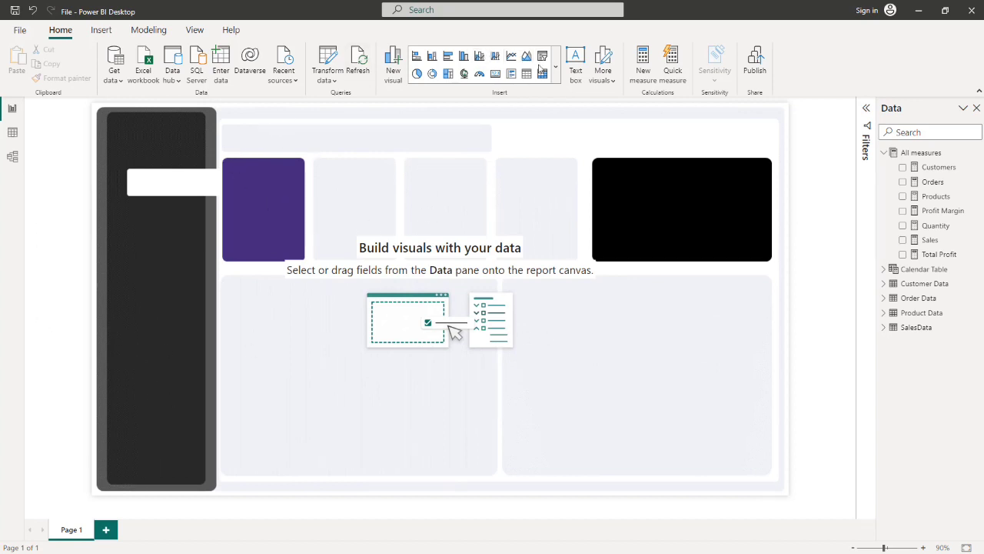
{"action": "left_click", "coordinate": [575, 74]}
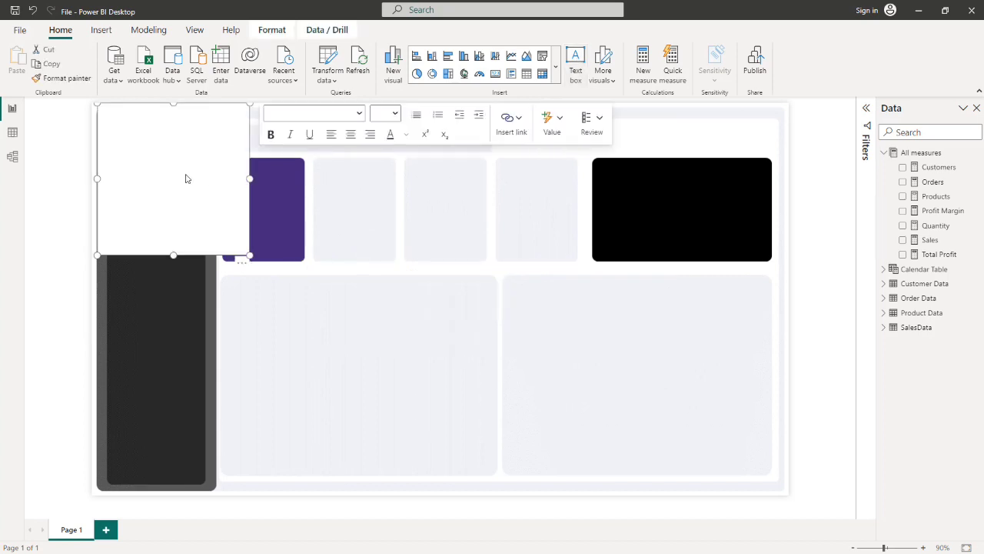
{"action": "left_click_drag", "start_coordinate": [193, 108], "coordinate": [342, 149]}
{"action": "left_click_drag", "start_coordinate": [322, 292], "coordinate": [296, 132]}
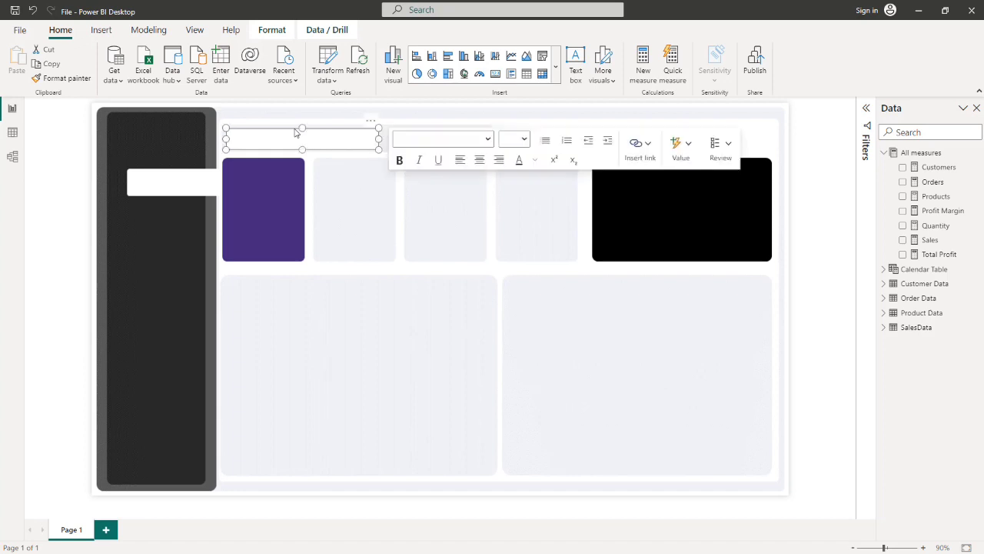
Enter the title Sales Details in the header text box and set its font to Segoe (Bold).
{"action": "left_click", "coordinate": [271, 140]}
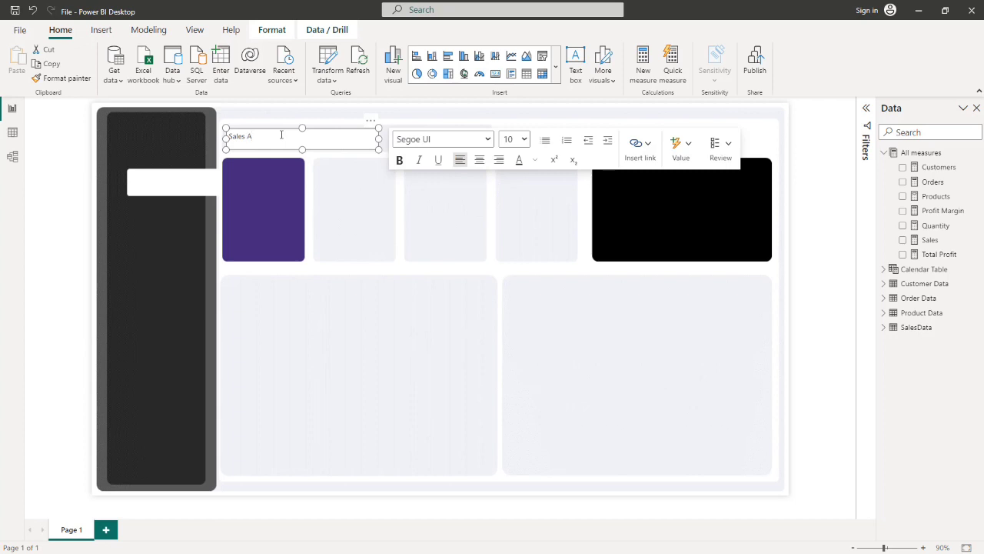
{"action": "key", "text": "BackSpace"}
{"action": "key", "text": "ctrl+a"}
{"action": "left_click", "coordinate": [488, 140]}
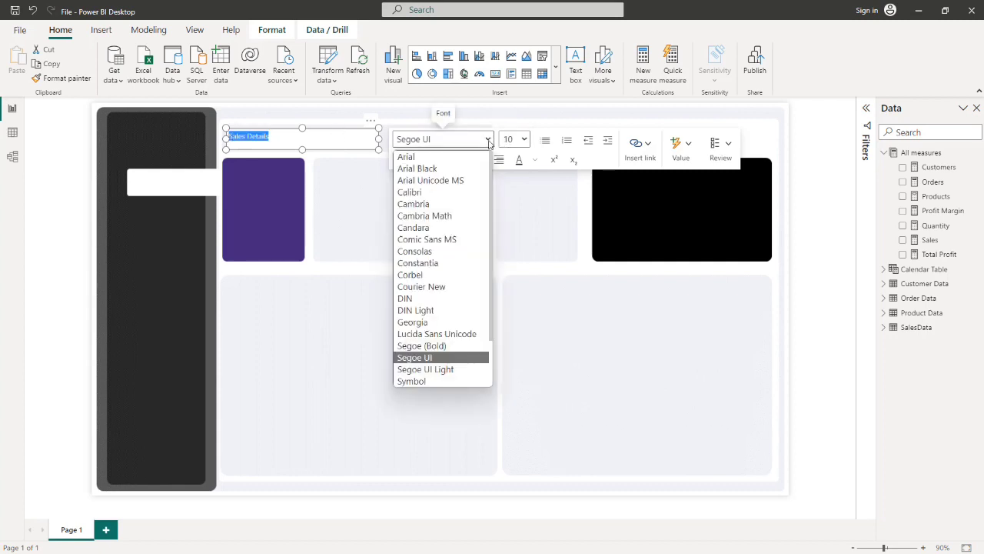
{"action": "left_click", "coordinate": [430, 347]}
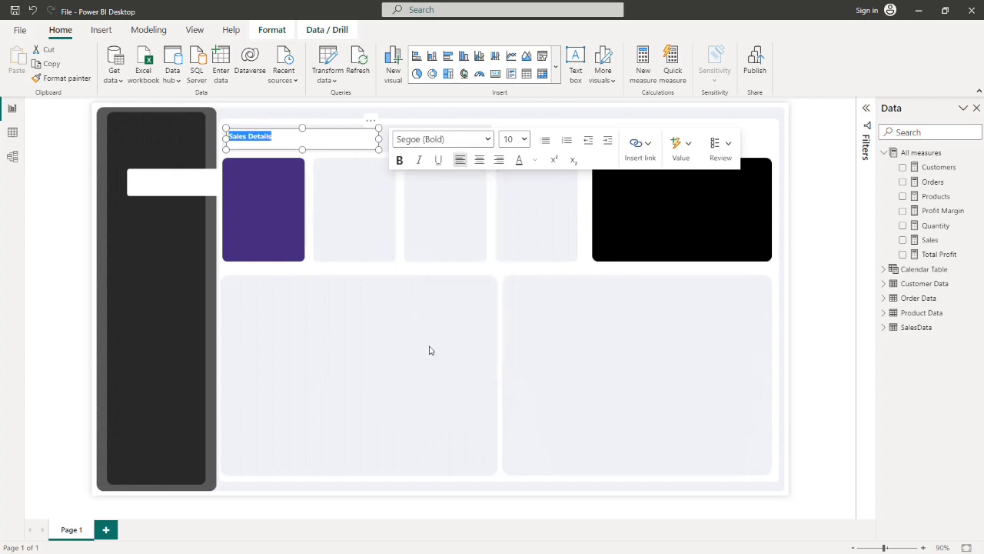
Widen the Sales Details text box and set its text size to 16.
{"action": "left_click", "coordinate": [511, 139]}
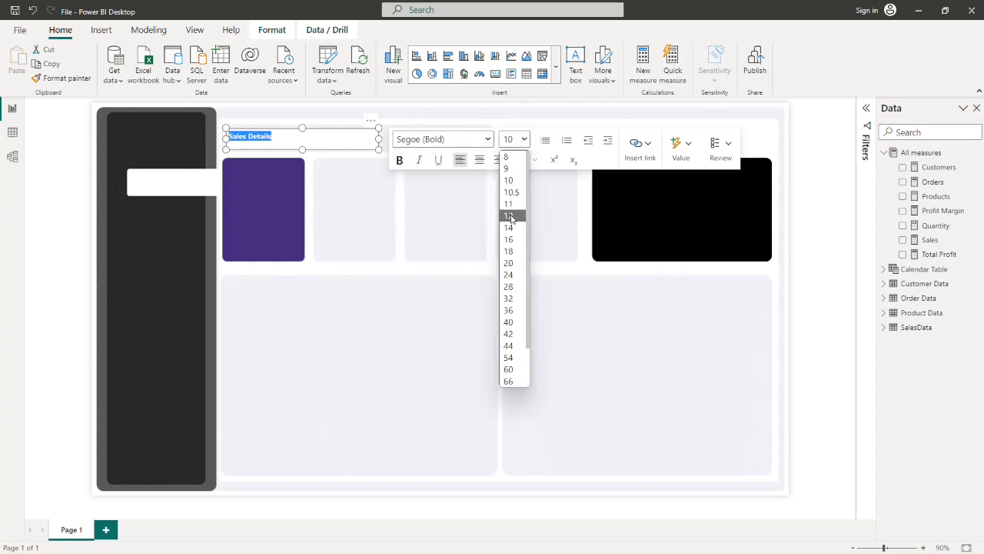
{"action": "left_click", "coordinate": [508, 250]}
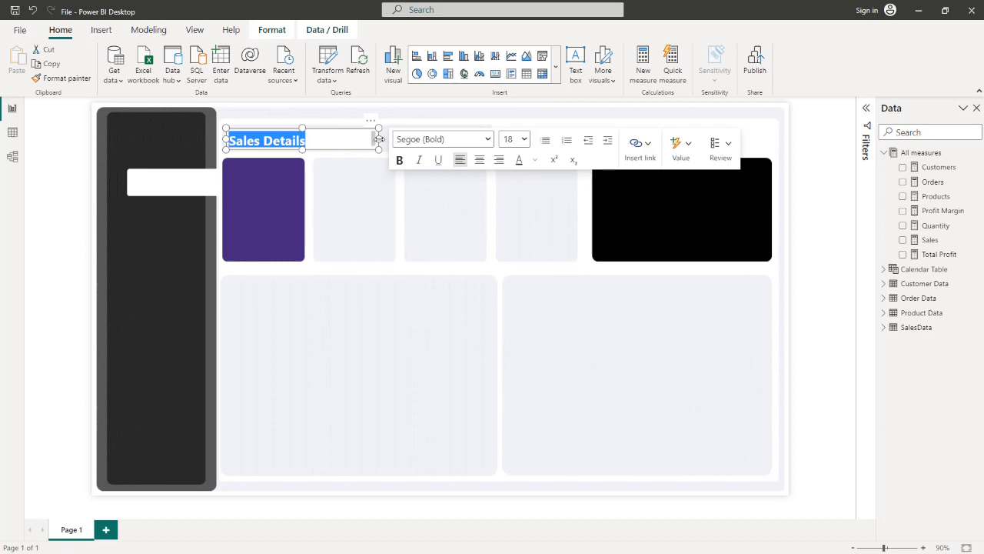
{"action": "left_click_drag", "start_coordinate": [379, 138], "coordinate": [417, 139]}
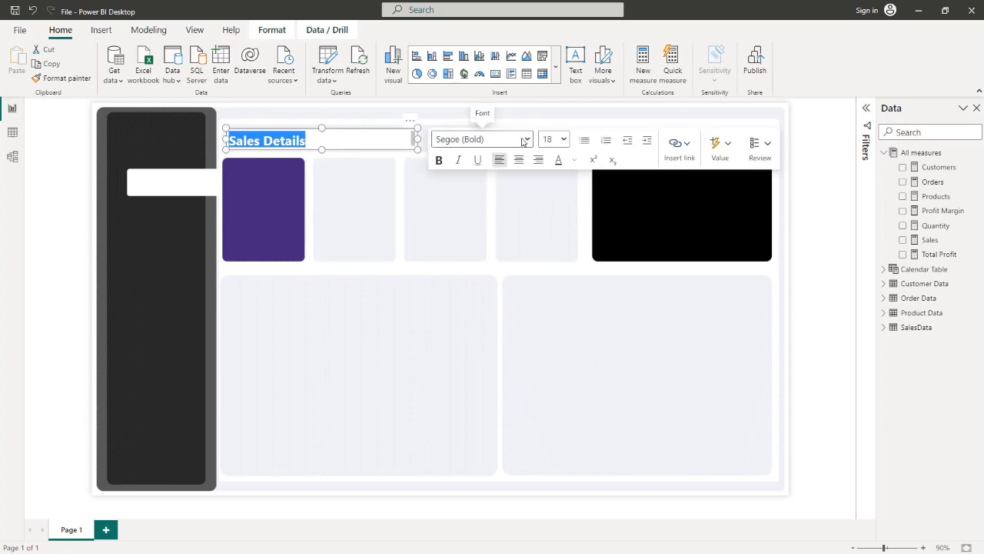
{"action": "left_click", "coordinate": [555, 139]}
{"action": "left_click", "coordinate": [558, 238]}
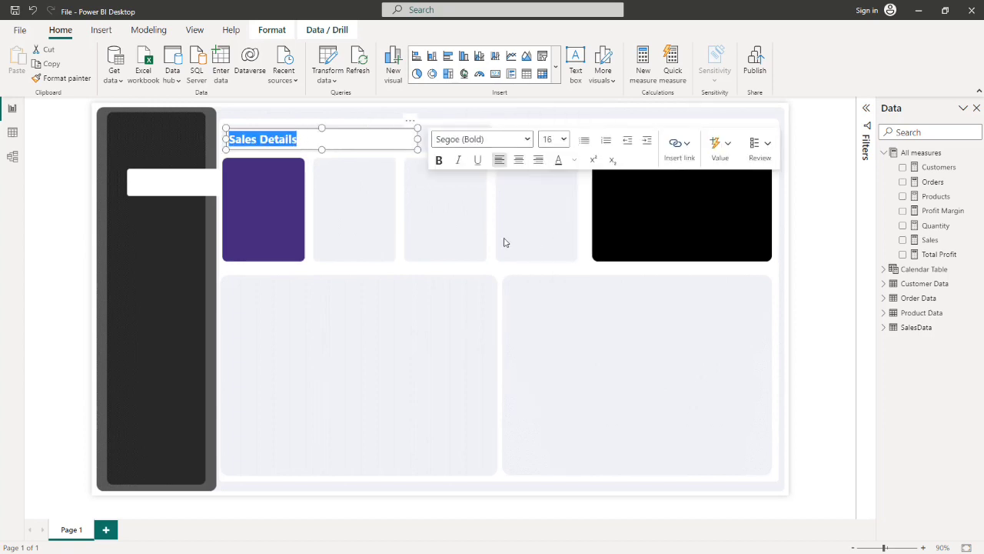
{"action": "left_click", "coordinate": [77, 203]}
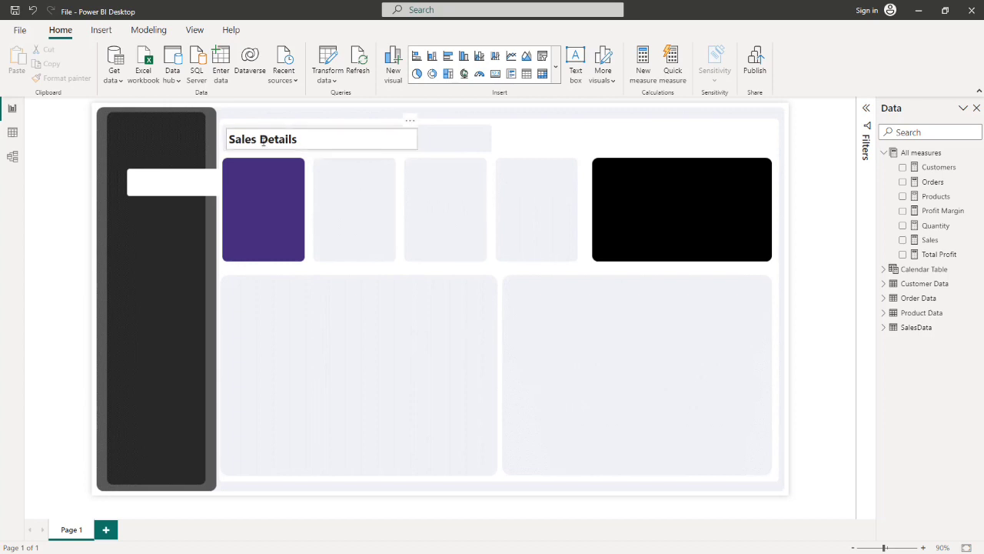
Make the word Details bold and set the whole title's font to Segoe UI.
{"action": "left_click_drag", "start_coordinate": [260, 139], "coordinate": [299, 140]}
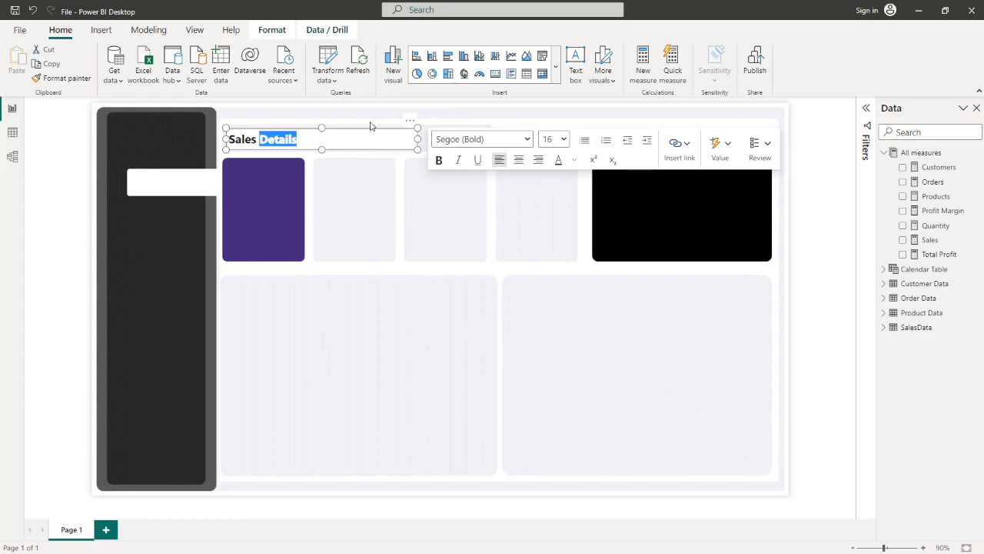
{"action": "left_click", "coordinate": [324, 139]}
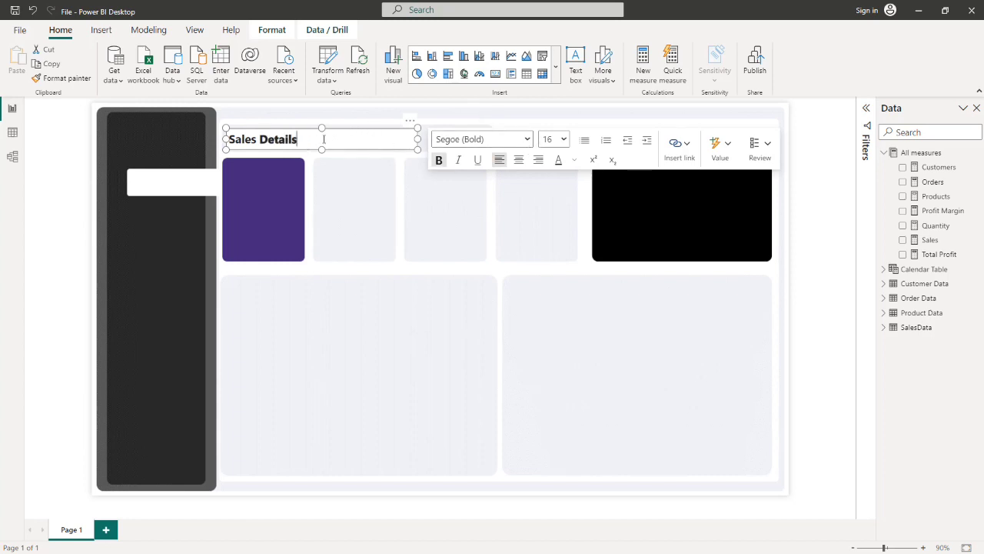
{"action": "key", "text": "ctrl+a"}
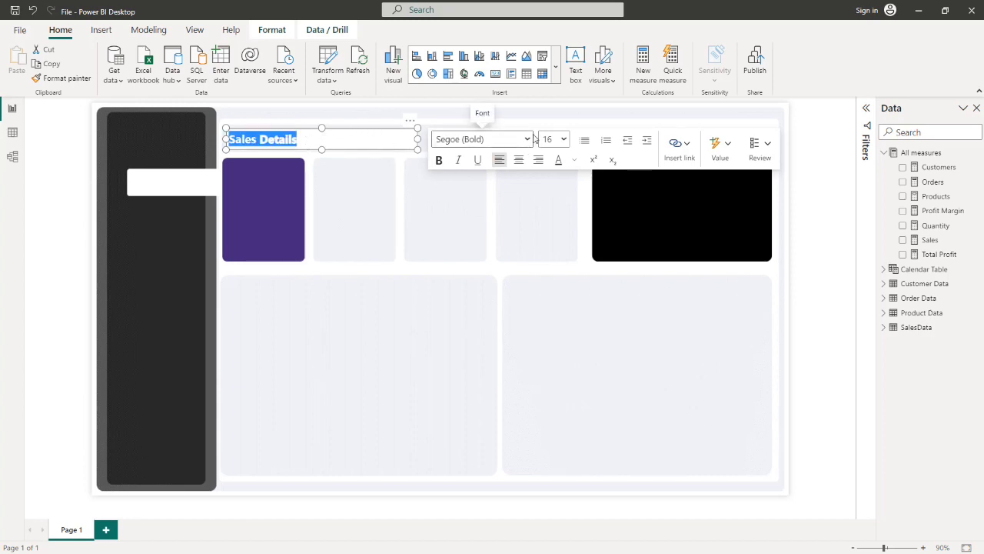
{"action": "left_click", "coordinate": [499, 139]}
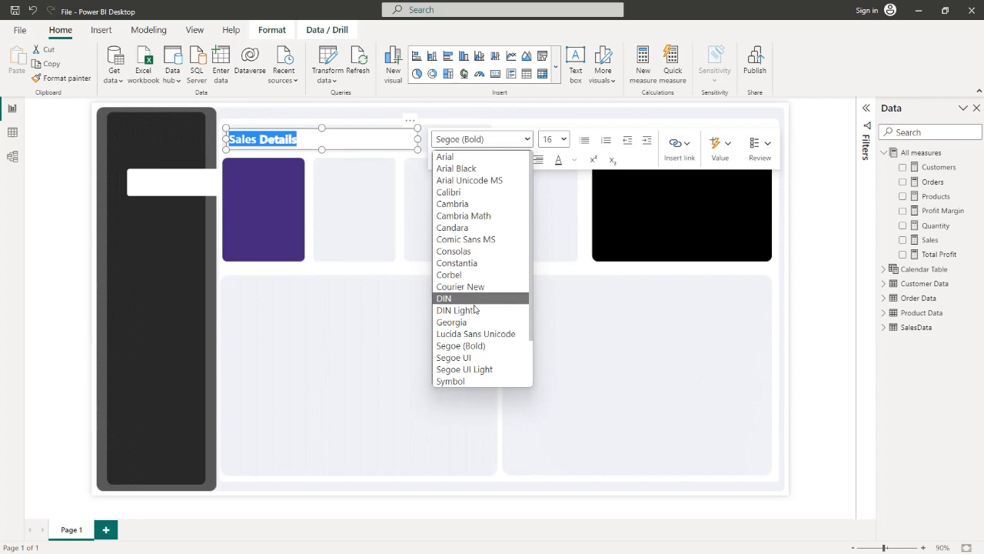
{"action": "left_click", "coordinate": [472, 357]}
{"action": "left_click", "coordinate": [322, 142]}
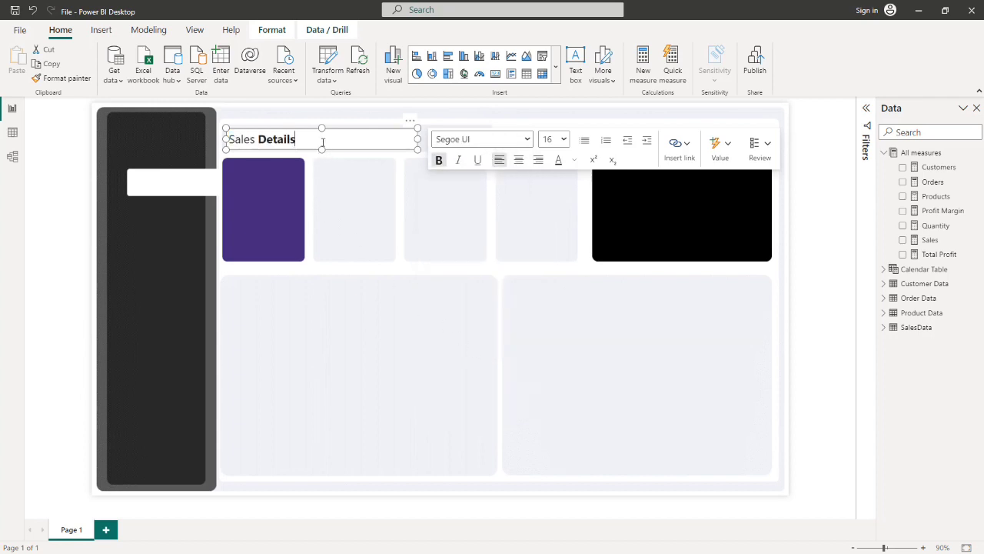
Remove bold from the word Details and make only the word Sales bold in the title.
{"action": "left_click_drag", "start_coordinate": [257, 139], "coordinate": [316, 141]}
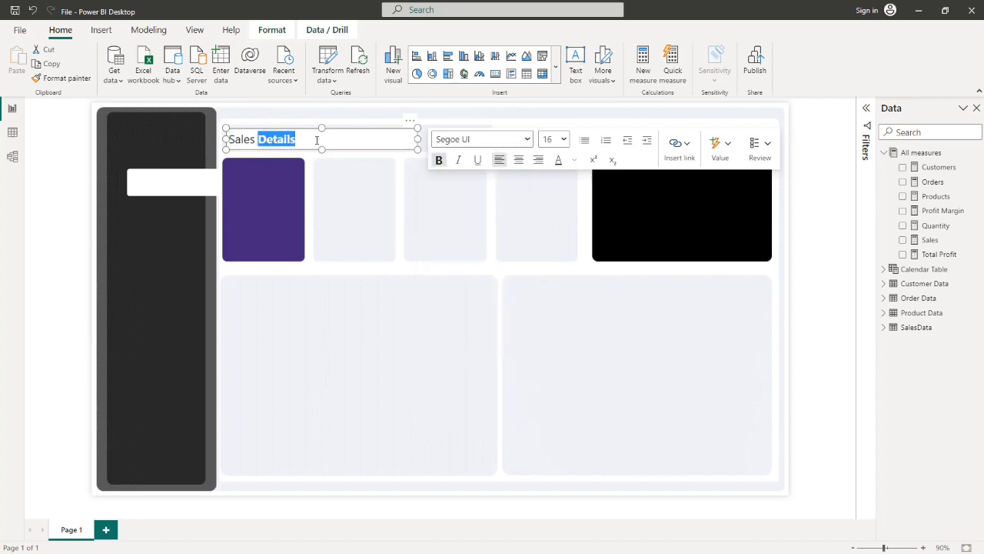
{"action": "left_click", "coordinate": [439, 160]}
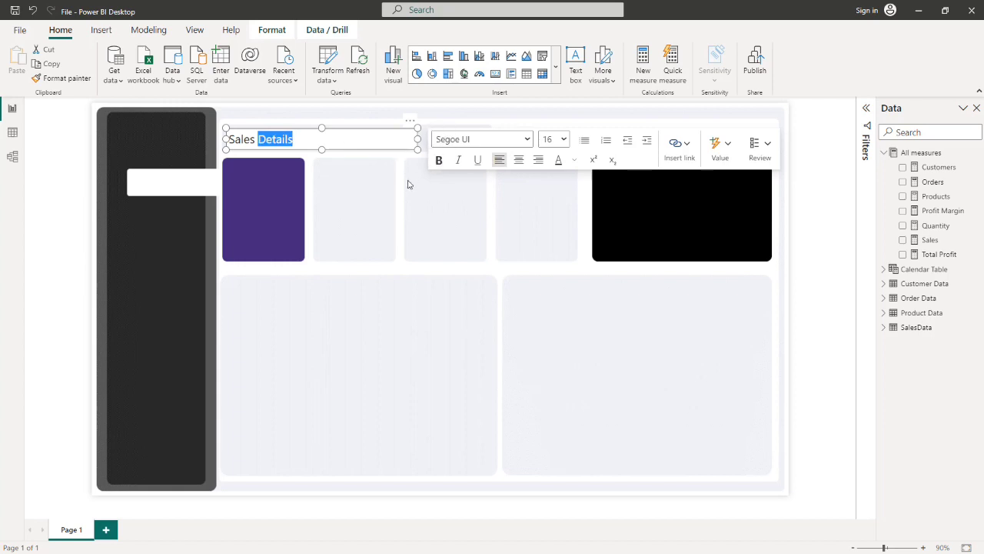
{"action": "left_click", "coordinate": [75, 215]}
{"action": "left_click_drag", "start_coordinate": [255, 139], "coordinate": [229, 143]}
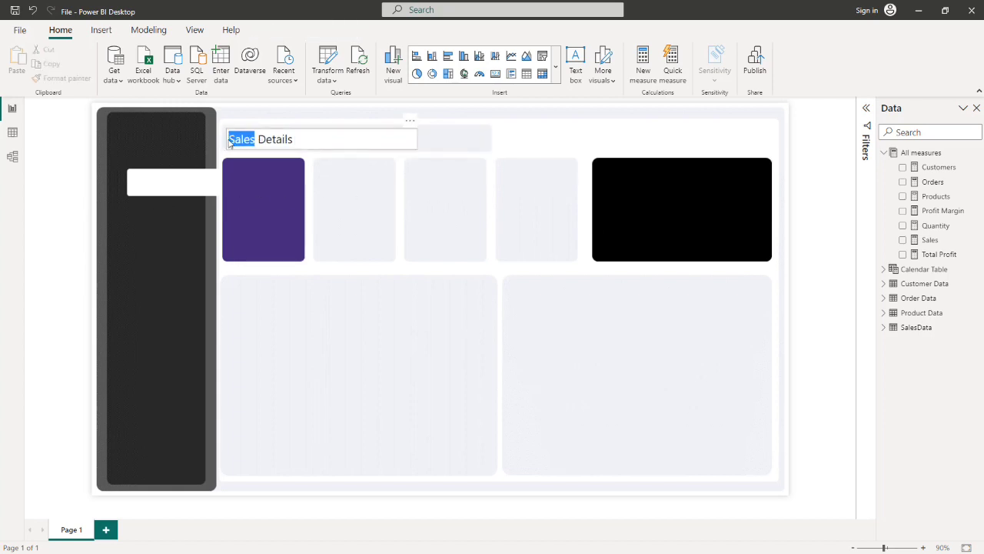
{"action": "left_click", "coordinate": [439, 159]}
{"action": "left_click", "coordinate": [315, 116]}
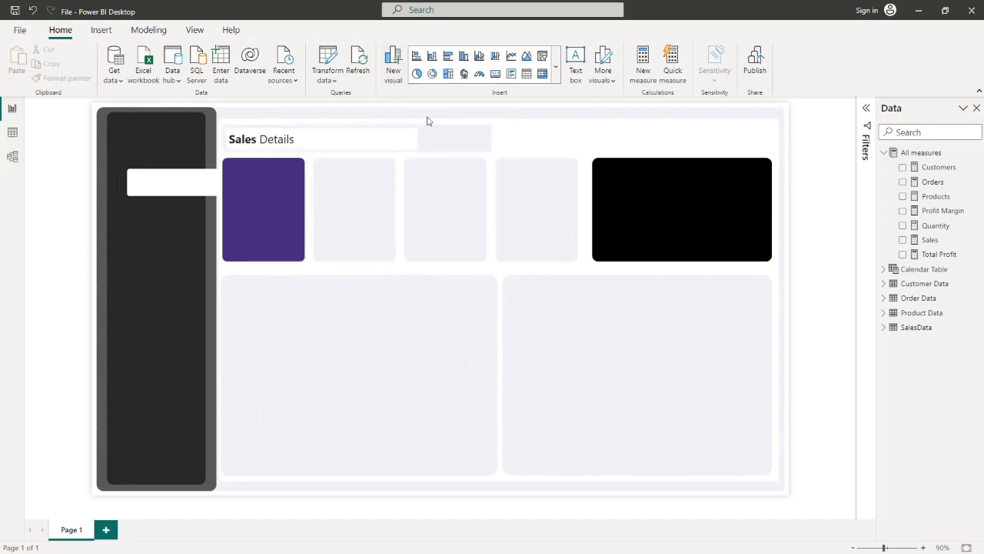
Hide the Filters pane and show the Format pane, keeping the Data pane available.
{"action": "left_click", "coordinate": [414, 150]}
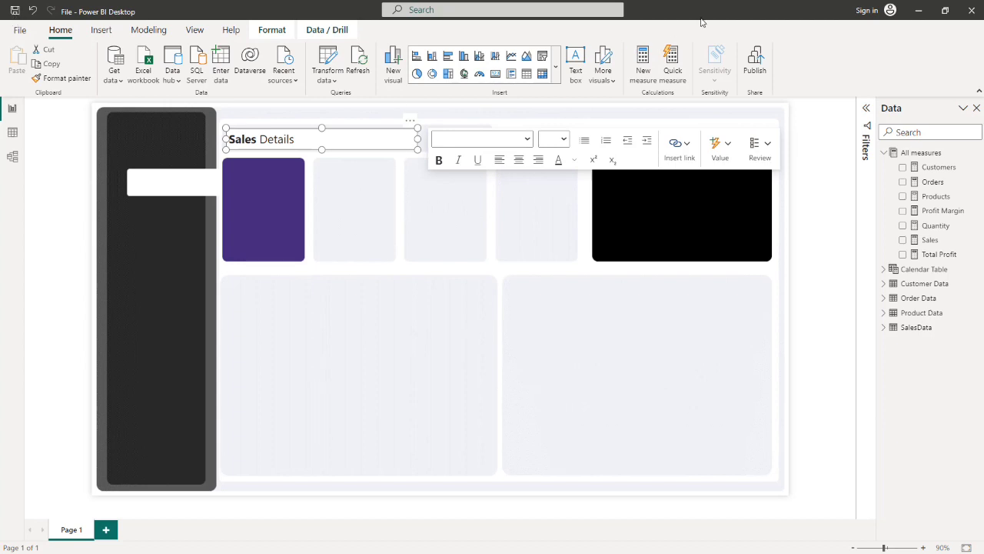
{"action": "left_click", "coordinate": [201, 31]}
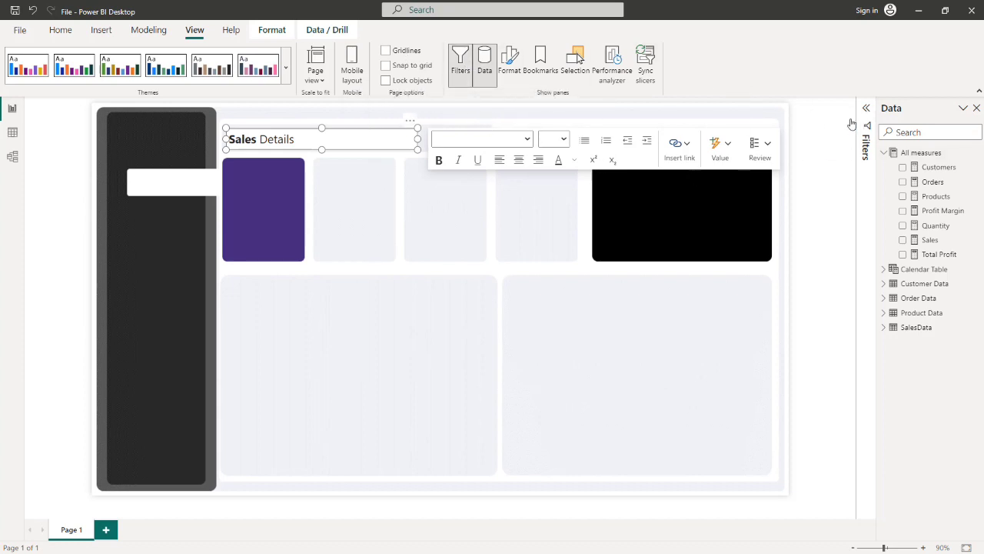
{"action": "left_click", "coordinate": [453, 83]}
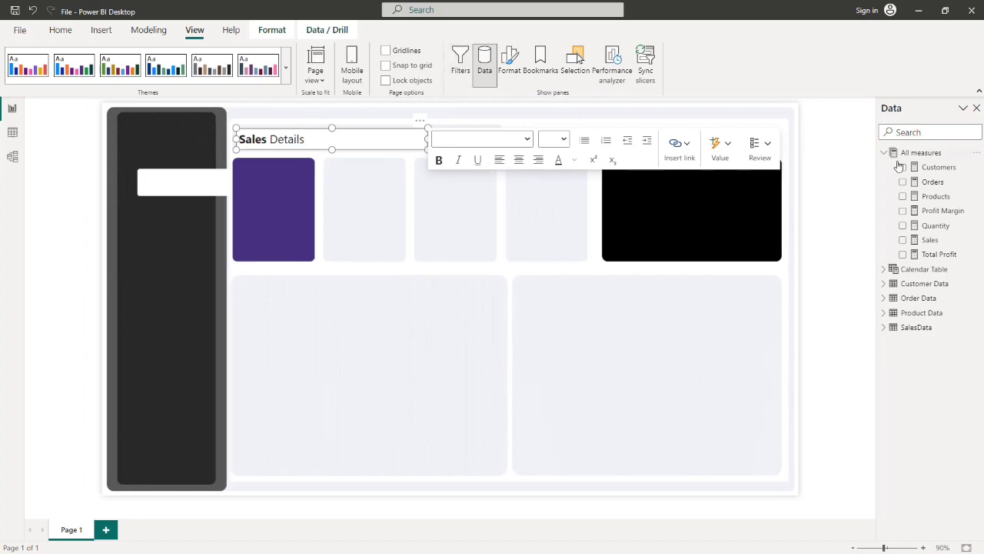
{"action": "left_click", "coordinate": [485, 66]}
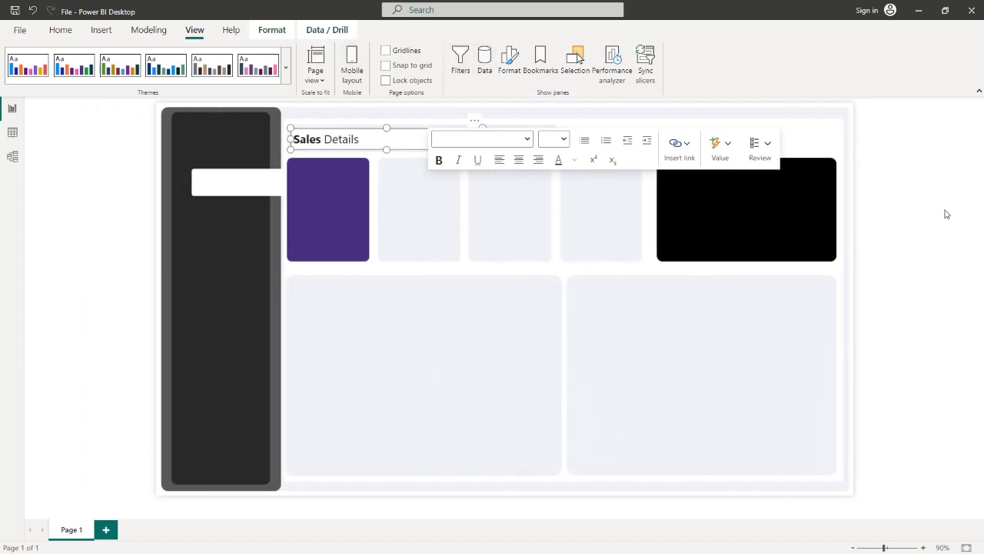
{"action": "left_click", "coordinate": [484, 65]}
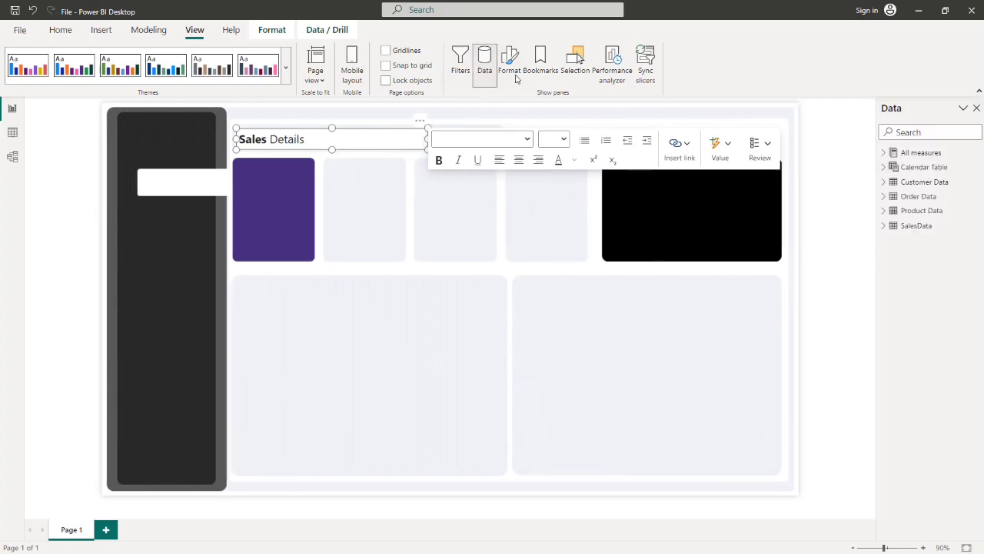
{"action": "left_click", "coordinate": [511, 68]}
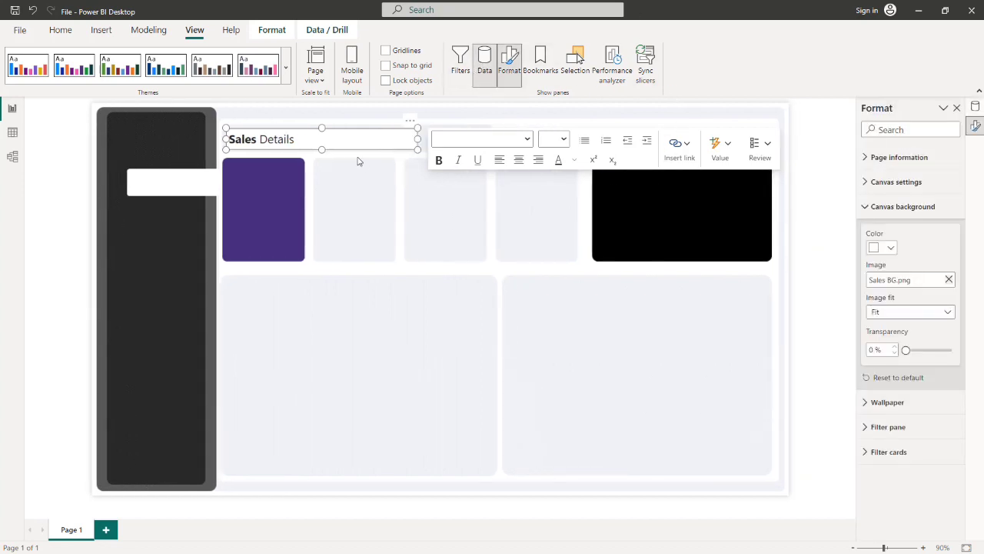
Turn off the background of the Sales Details text box.
{"action": "left_click", "coordinate": [391, 128]}
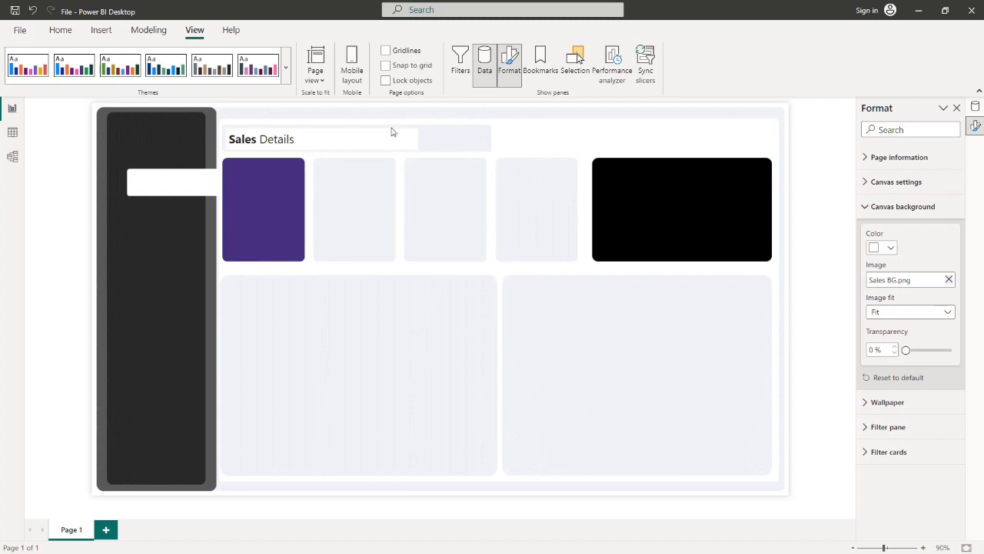
{"action": "left_click", "coordinate": [391, 131]}
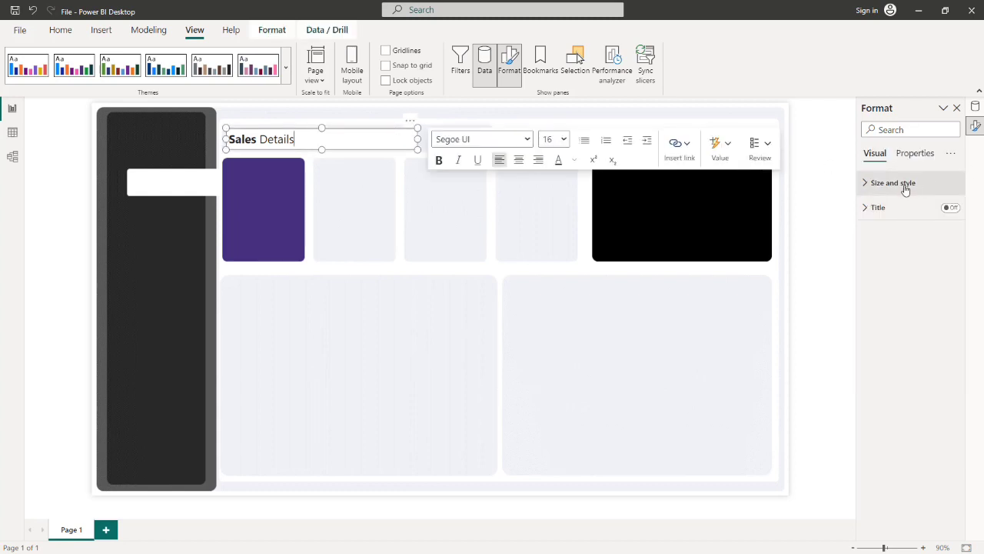
{"action": "left_click", "coordinate": [867, 185]}
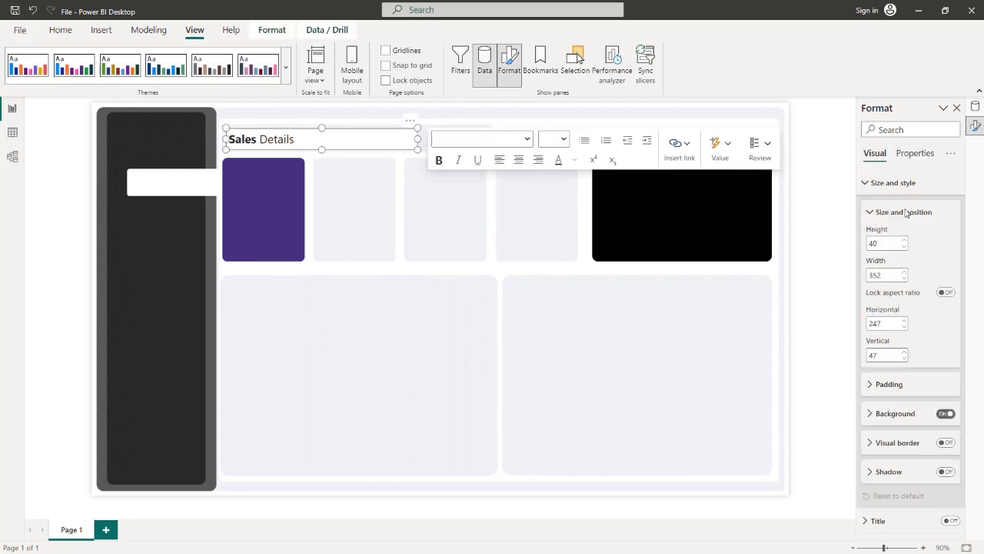
{"action": "left_click", "coordinate": [946, 414]}
{"action": "left_click", "coordinate": [545, 118]}
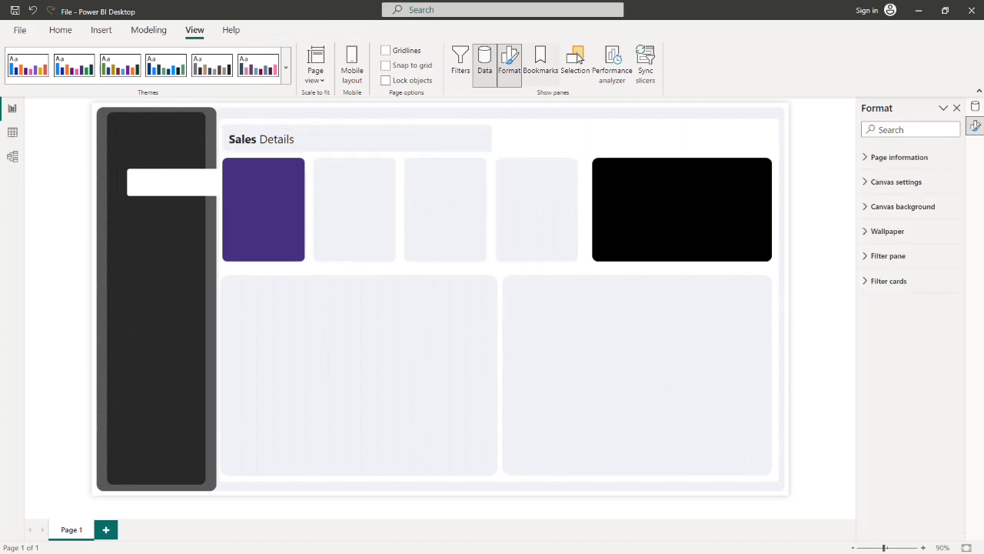
Duplicate the Sales Details text box, place the copy over the white sidebar tab and narrow it to fit the tab.
{"action": "left_click", "coordinate": [265, 141]}
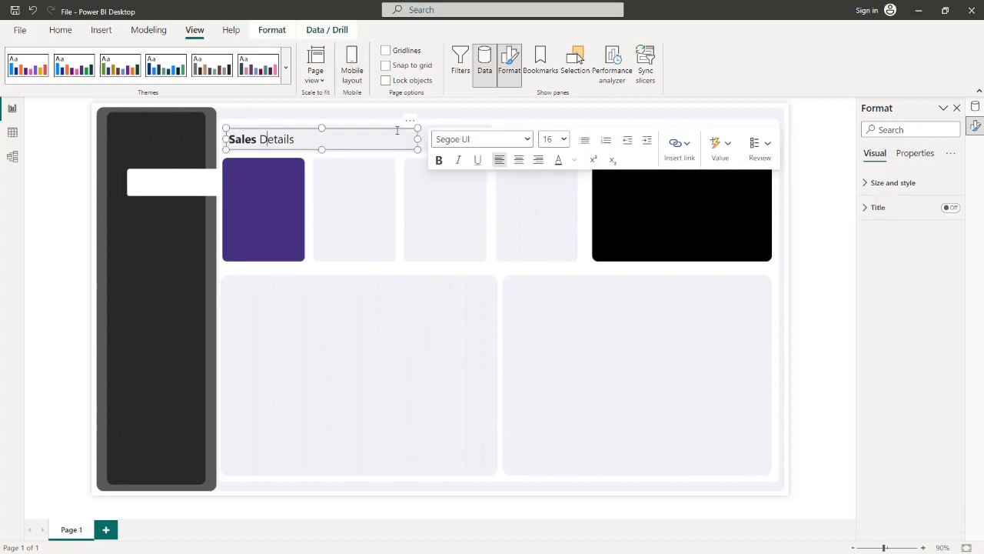
{"action": "left_click", "coordinate": [282, 117]}
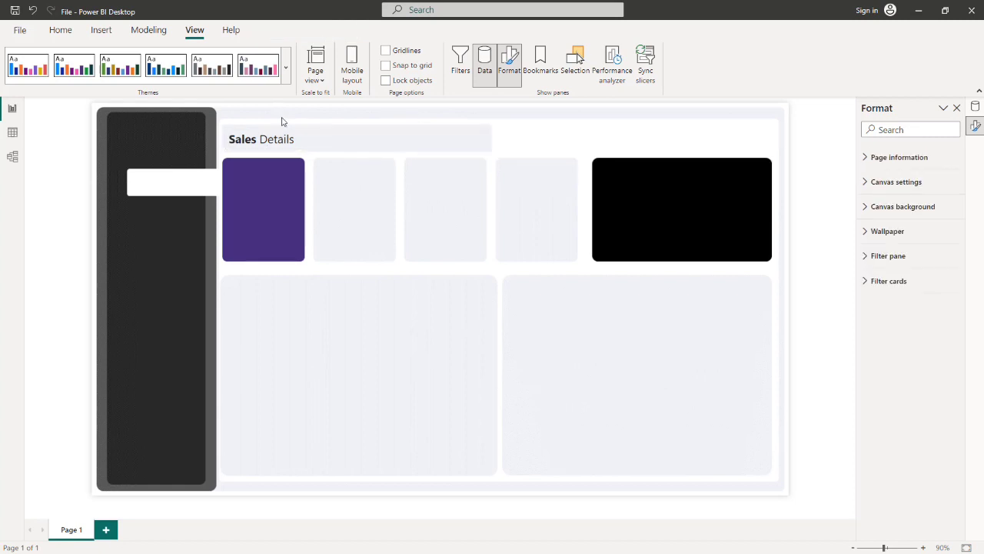
{"action": "left_click", "coordinate": [251, 150]}
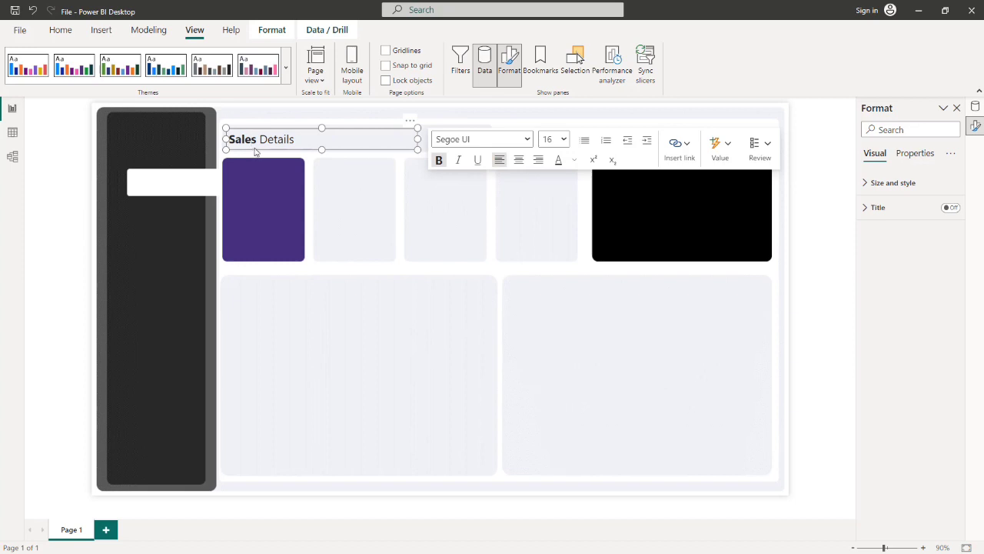
{"action": "left_click", "coordinate": [254, 150]}
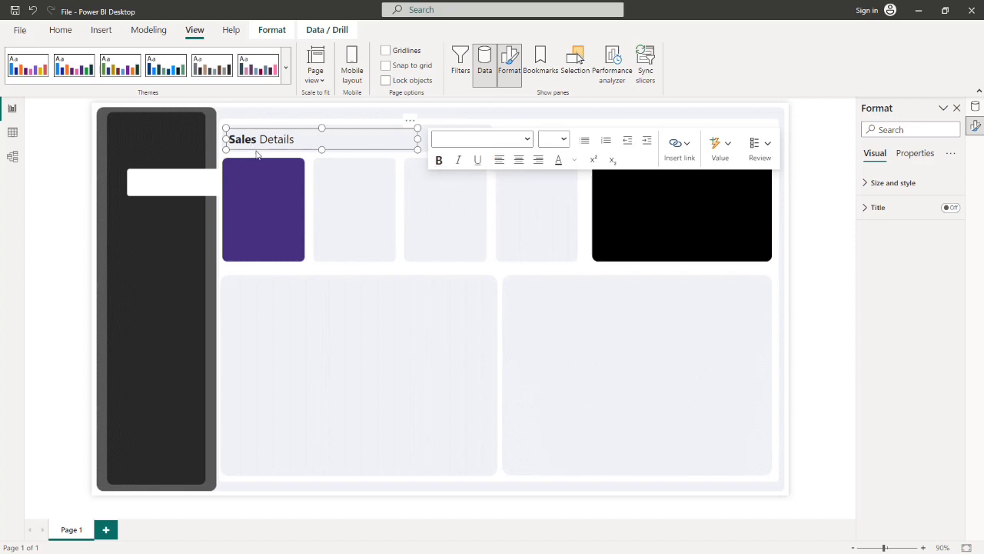
{"action": "left_click_drag", "start_coordinate": [257, 154], "coordinate": [185, 197]}
{"action": "left_click", "coordinate": [284, 158]}
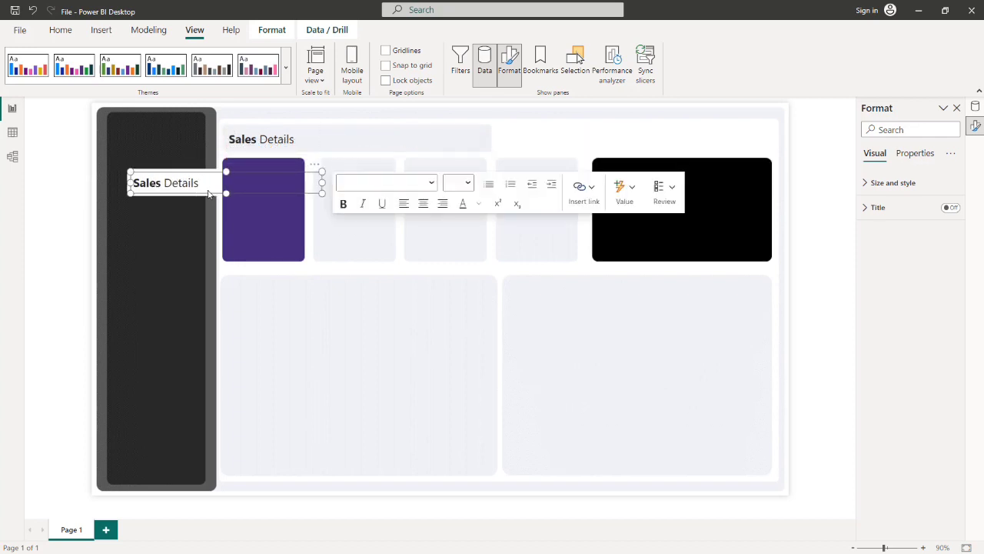
{"action": "left_click", "coordinate": [200, 183]}
{"action": "left_click", "coordinate": [278, 189]}
{"action": "left_click", "coordinate": [214, 188]}
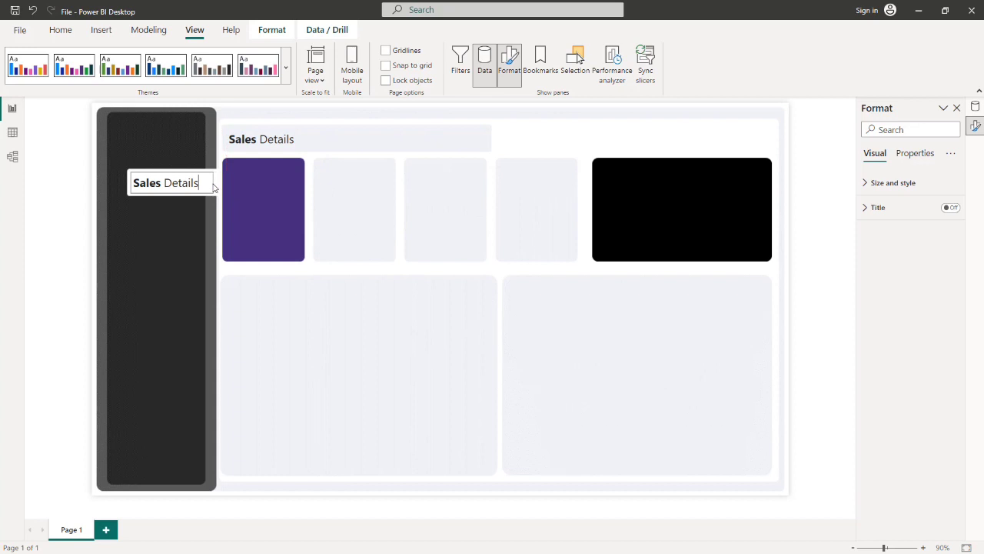
Change the wording of the original title above the tiles to Sales Dashboard.
{"action": "left_click", "coordinate": [317, 141]}
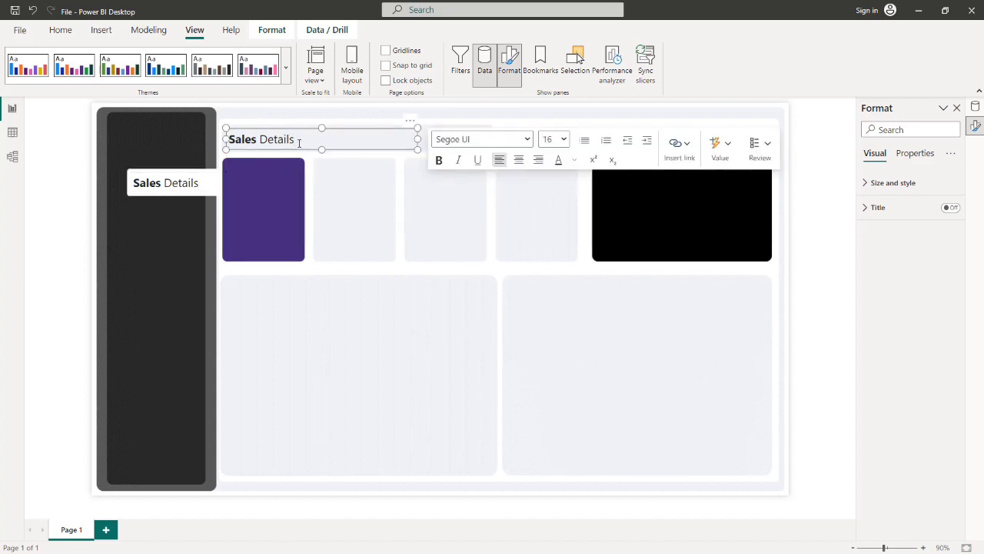
{"action": "key", "text": "BackSpace"}
{"action": "key", "text": "BackSpace"}
{"action": "key", "text": "BackSpace"}
{"action": "type", "text": "ashboard"}
{"action": "left_click", "coordinate": [303, 119]}
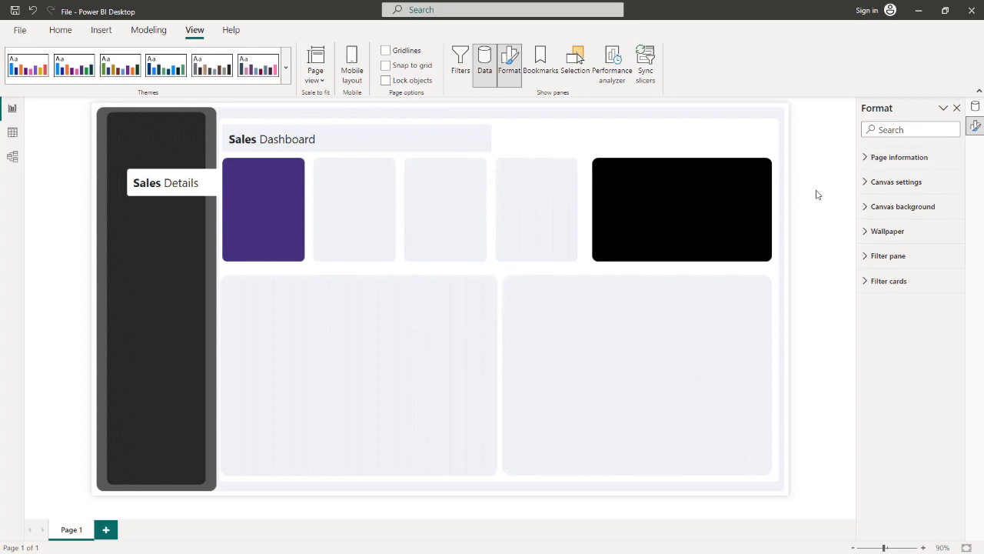
Add a card visual to the canvas showing the Sales measure from the All measures table.
{"action": "right_click", "coordinate": [273, 179]}
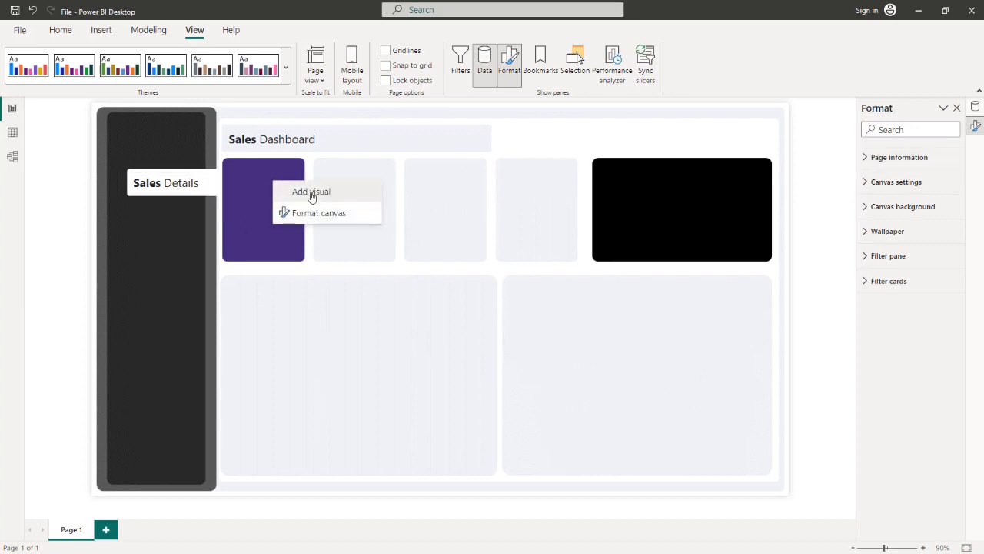
{"action": "left_click", "coordinate": [308, 193]}
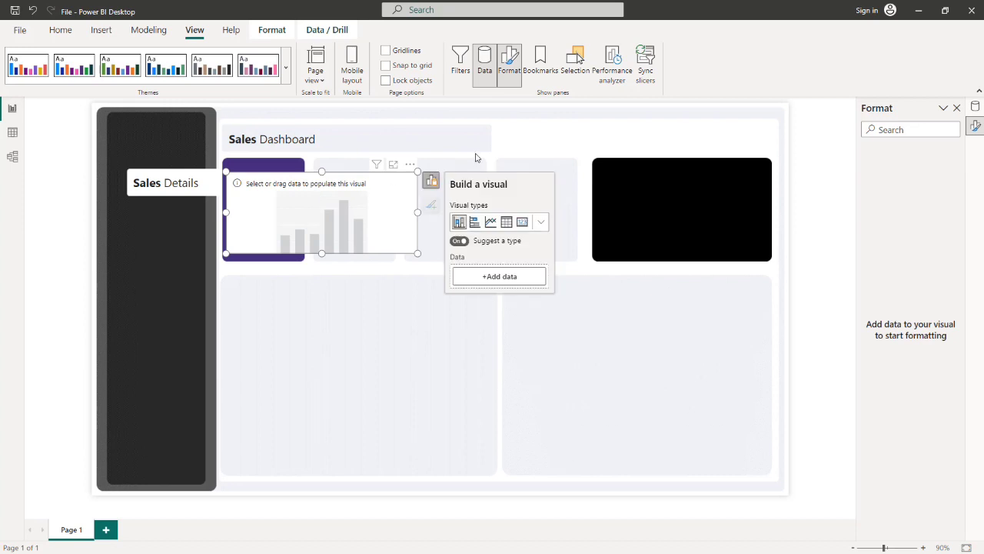
{"action": "left_click", "coordinate": [522, 222]}
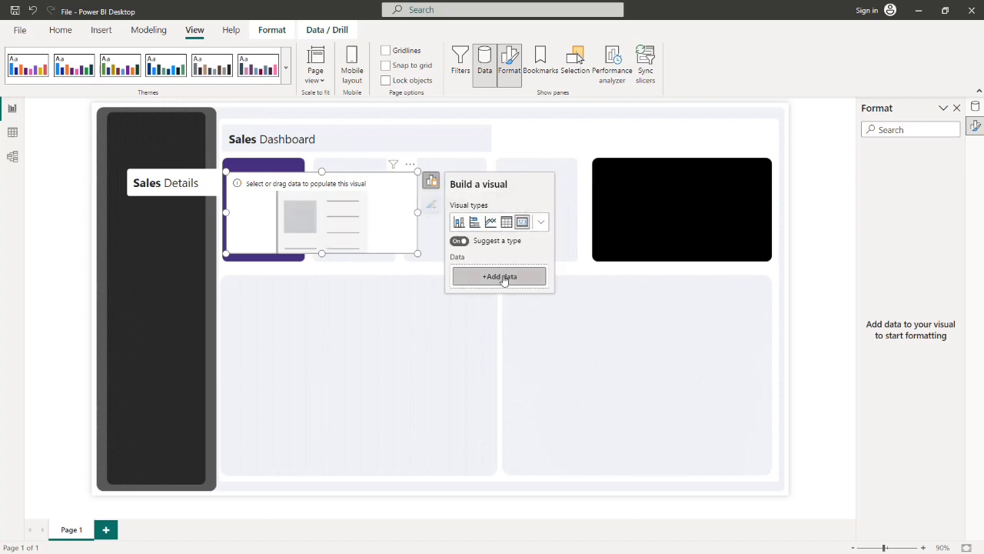
{"action": "left_click", "coordinate": [500, 276]}
{"action": "left_click", "coordinate": [565, 190]}
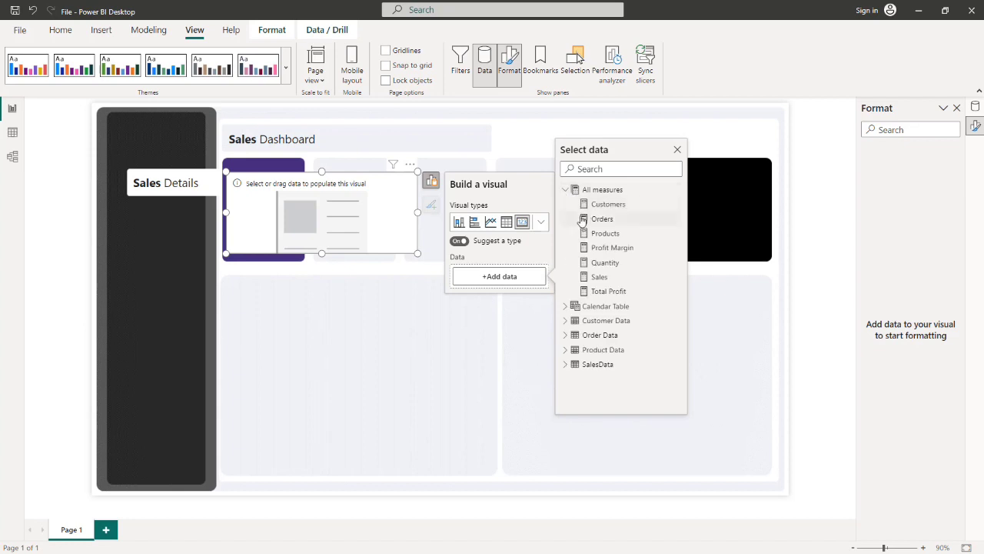
{"action": "left_click", "coordinate": [596, 275]}
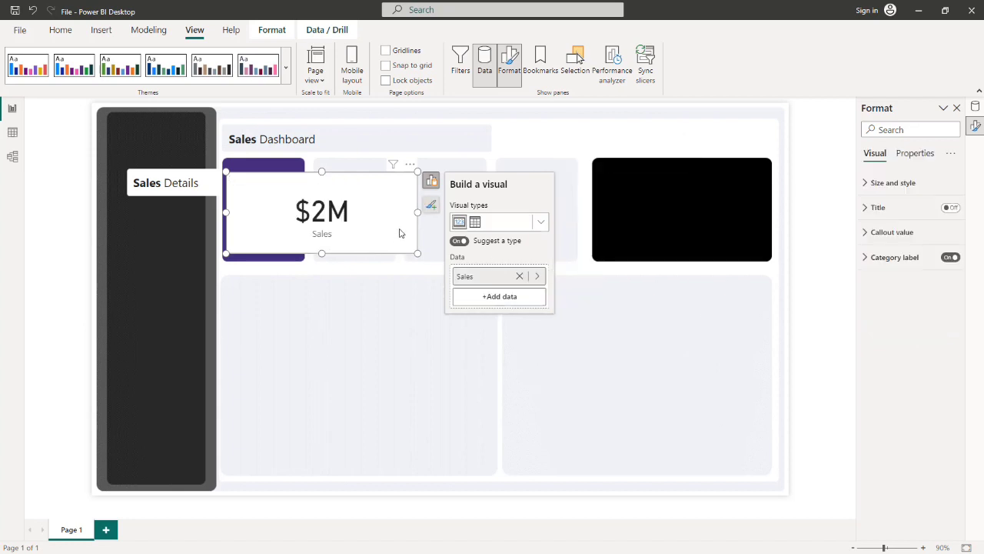
Resize the Sales card and position it within the purple tile, leaving space above it.
{"action": "left_click_drag", "start_coordinate": [417, 213], "coordinate": [282, 235]}
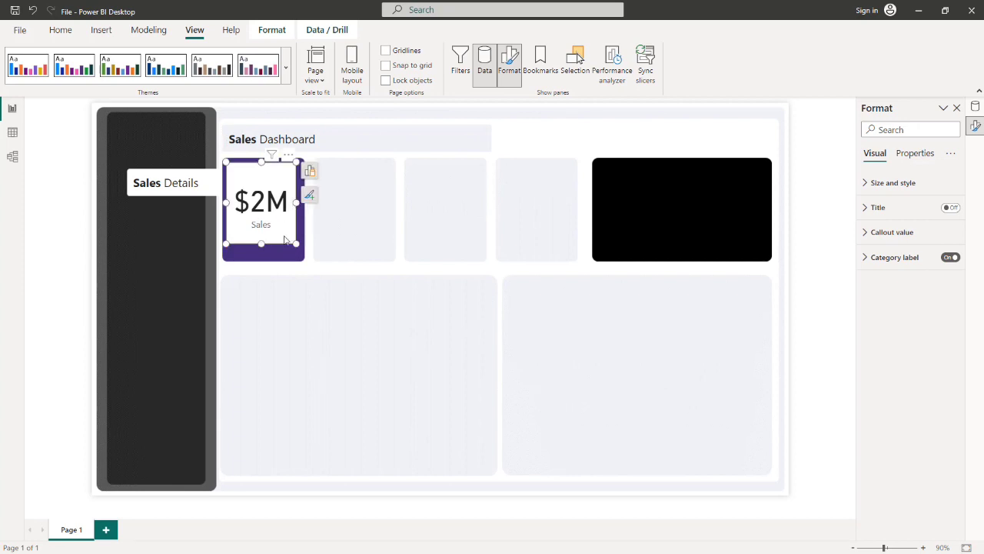
{"action": "left_click_drag", "start_coordinate": [285, 241], "coordinate": [282, 251]}
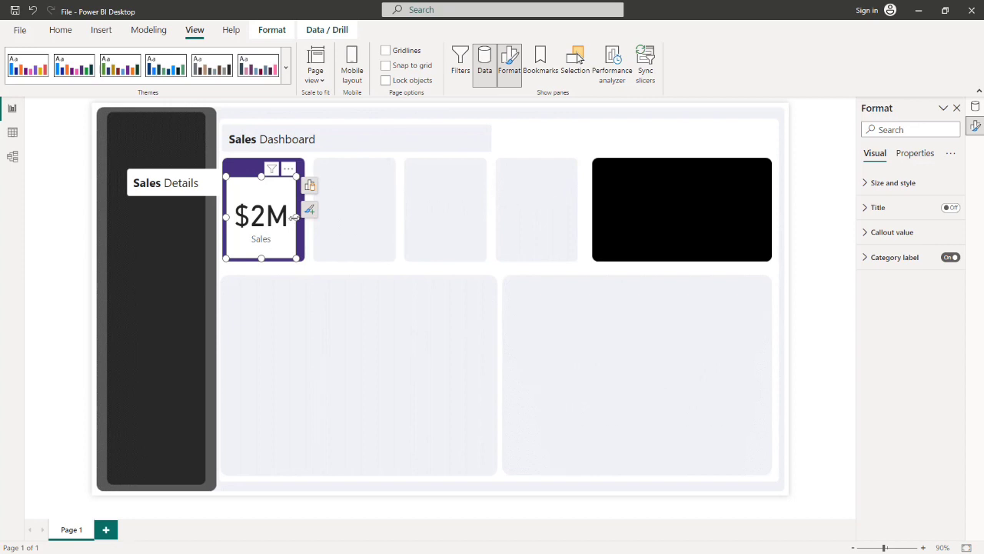
{"action": "left_click_drag", "start_coordinate": [298, 218], "coordinate": [304, 218]}
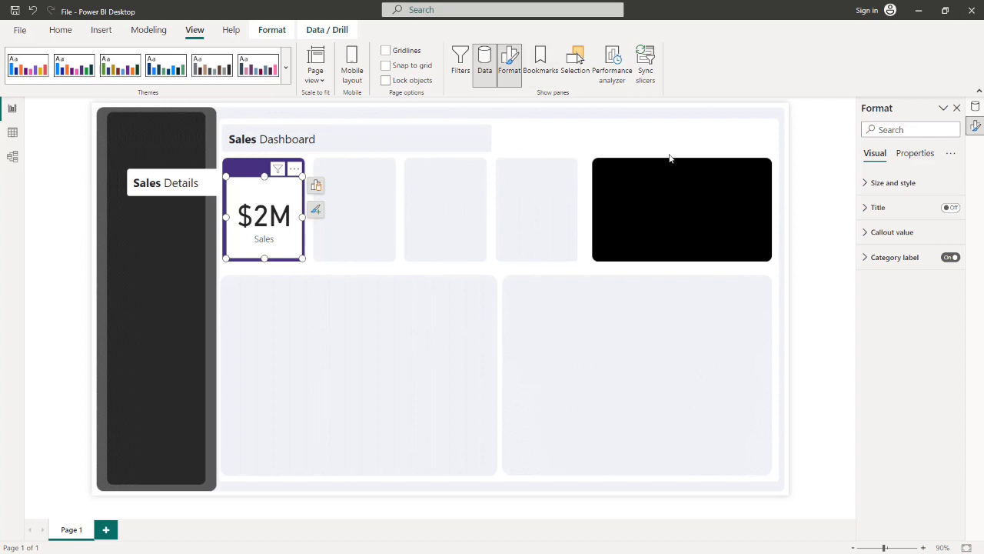
Switch to PowerPoint and export only the current slide with its icons as a PNG, overwriting Sales BG.
{"action": "left_click", "coordinate": [913, 20]}
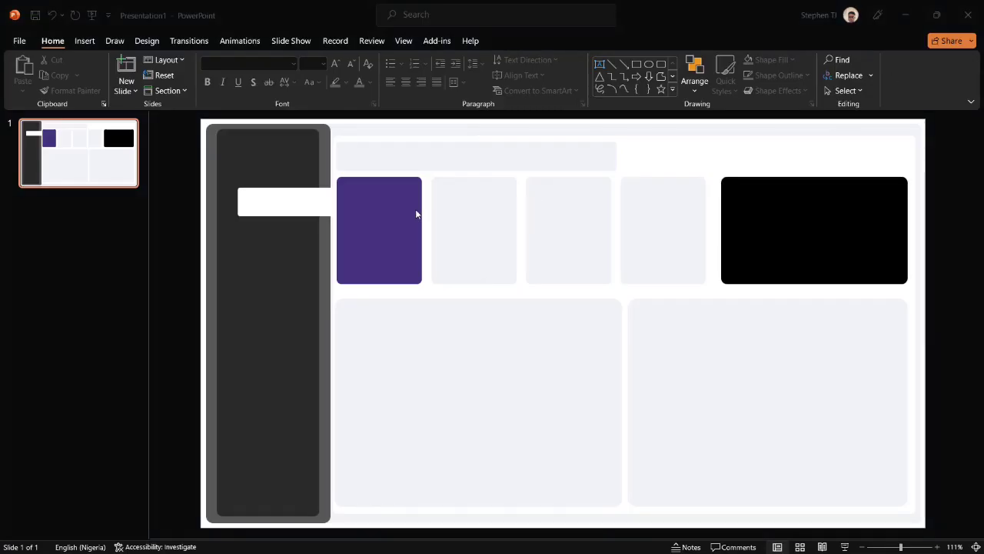
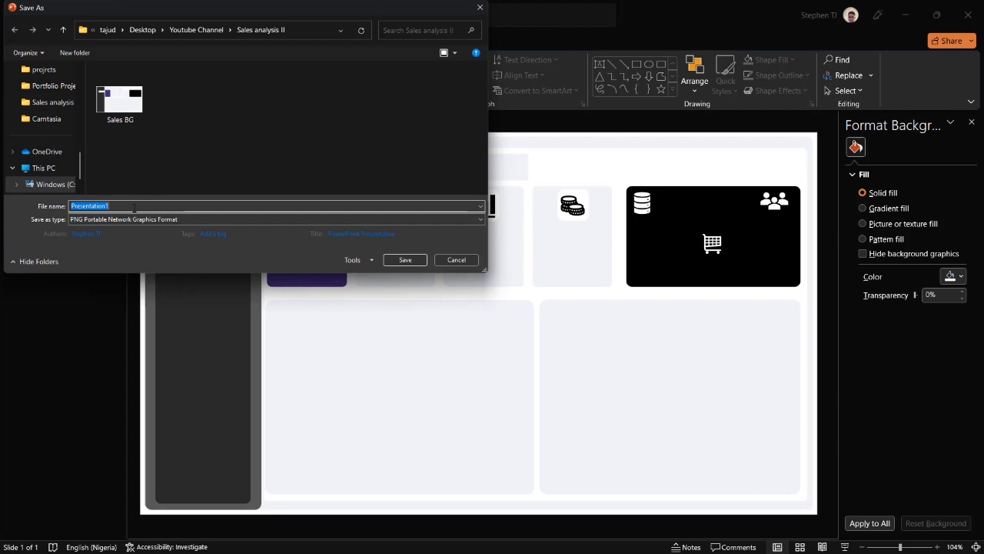
{"action": "left_click", "coordinate": [120, 96]}
{"action": "left_click", "coordinate": [121, 206]}
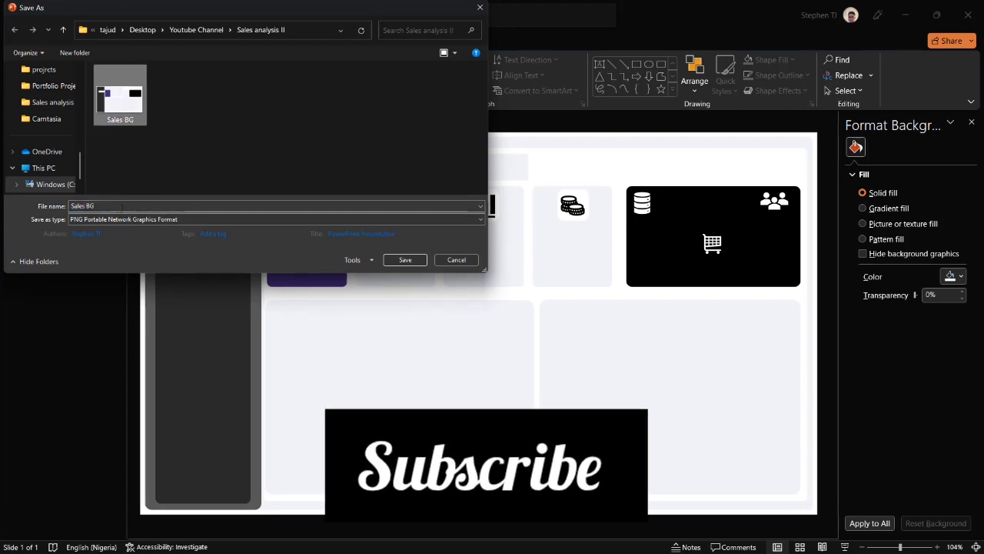
{"action": "left_click", "coordinate": [404, 259]}
{"action": "left_click", "coordinate": [506, 283]}
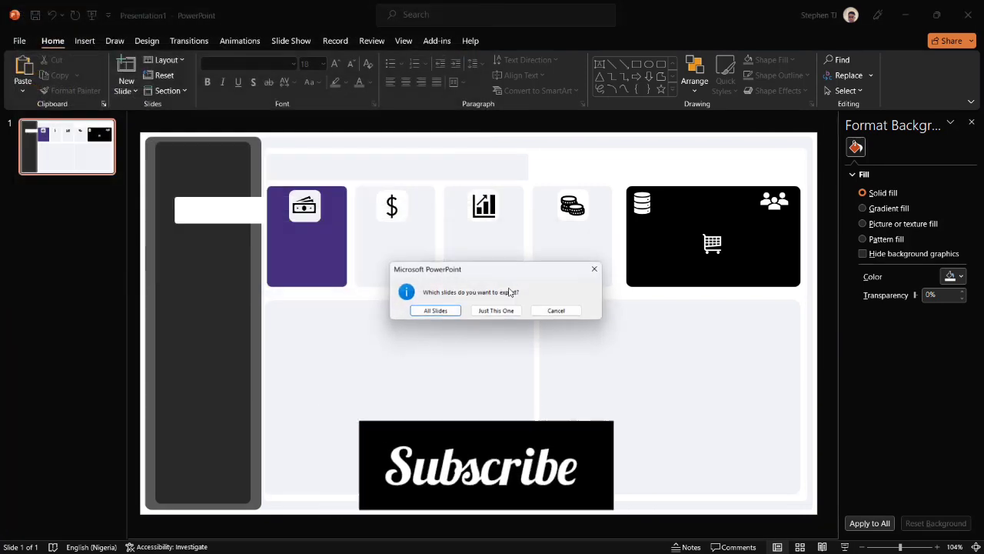
{"action": "left_click", "coordinate": [496, 310]}
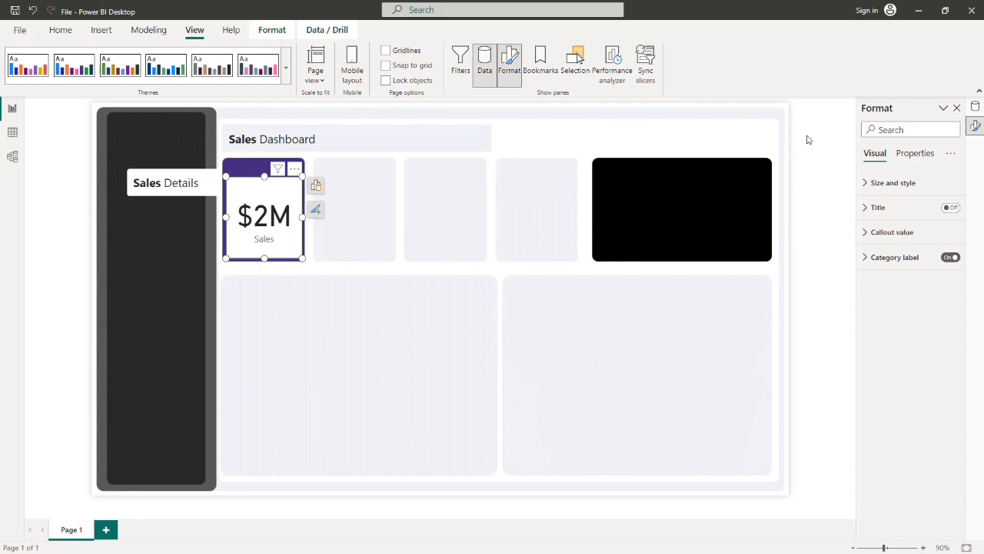
Switch to Power BI and replace the canvas background image with the updated Sales BG file.
{"action": "left_click", "coordinate": [774, 115]}
{"action": "right_click", "coordinate": [774, 116]}
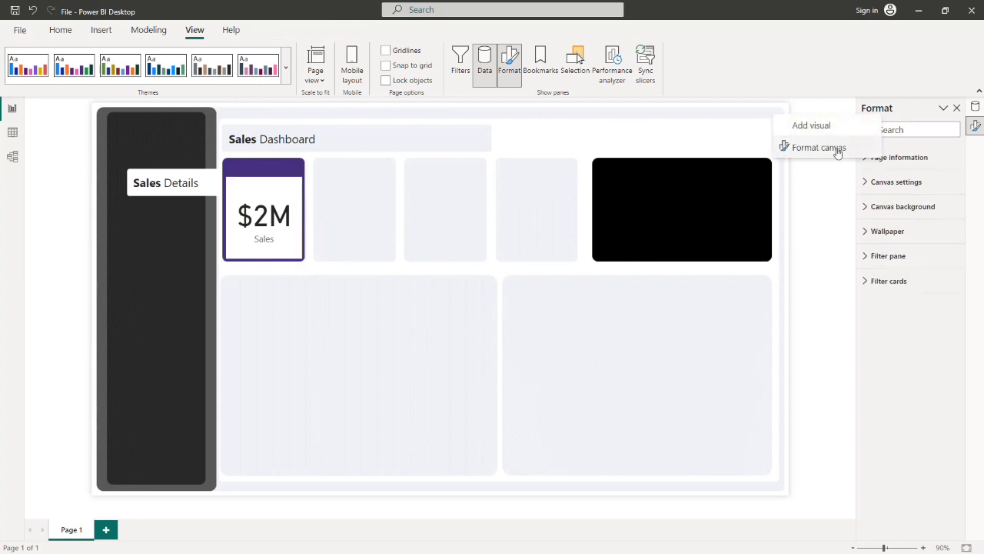
{"action": "left_click", "coordinate": [837, 149]}
{"action": "left_click", "coordinate": [949, 232]}
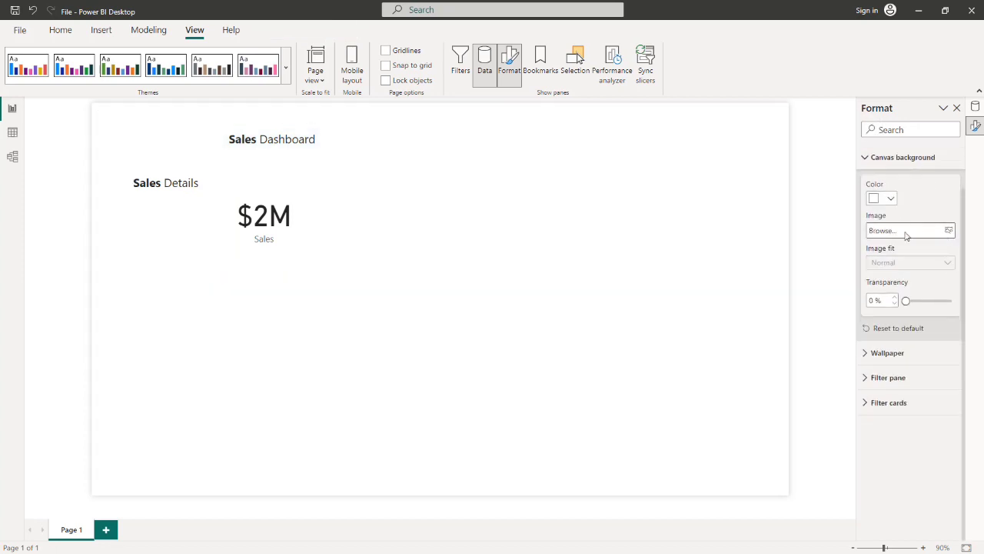
{"action": "left_click", "coordinate": [906, 233]}
{"action": "left_click", "coordinate": [122, 98]}
{"action": "left_click", "coordinate": [414, 262]}
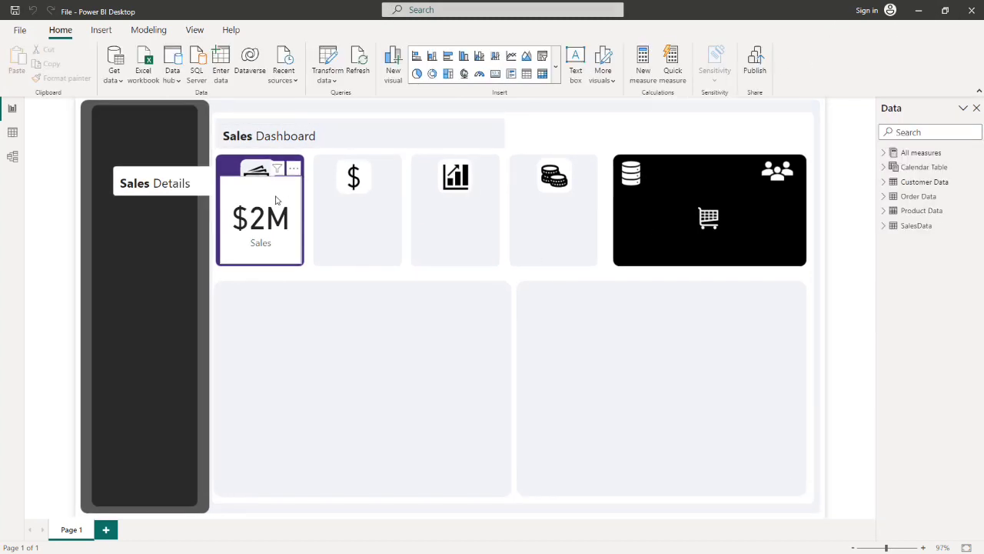
Move the Sales card below the banknote icon, shorten it to fit the purple tile and turn off its background.
{"action": "left_click_drag", "start_coordinate": [276, 200], "coordinate": [276, 223]}
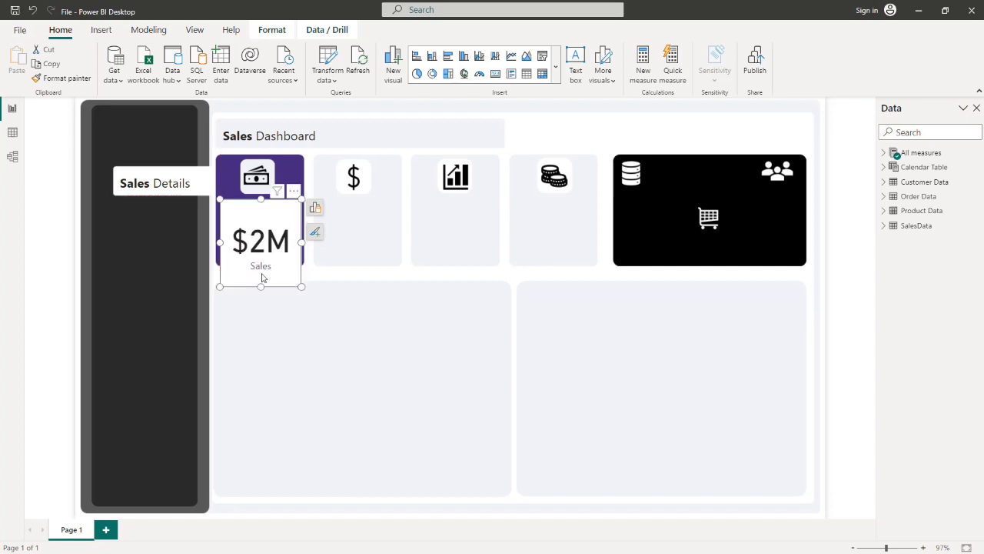
{"action": "left_click_drag", "start_coordinate": [260, 285], "coordinate": [261, 263]}
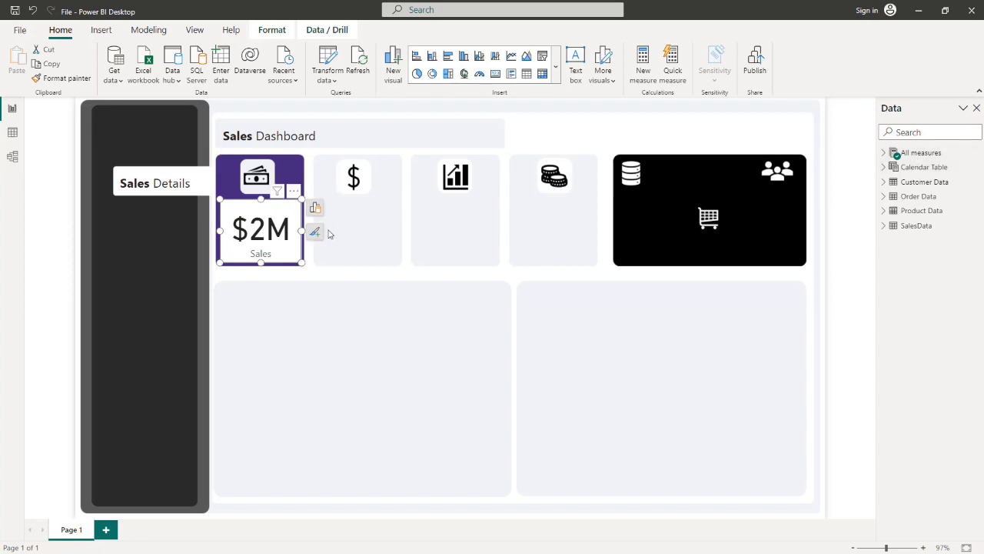
{"action": "left_click", "coordinate": [315, 232]}
{"action": "left_click", "coordinate": [369, 274]}
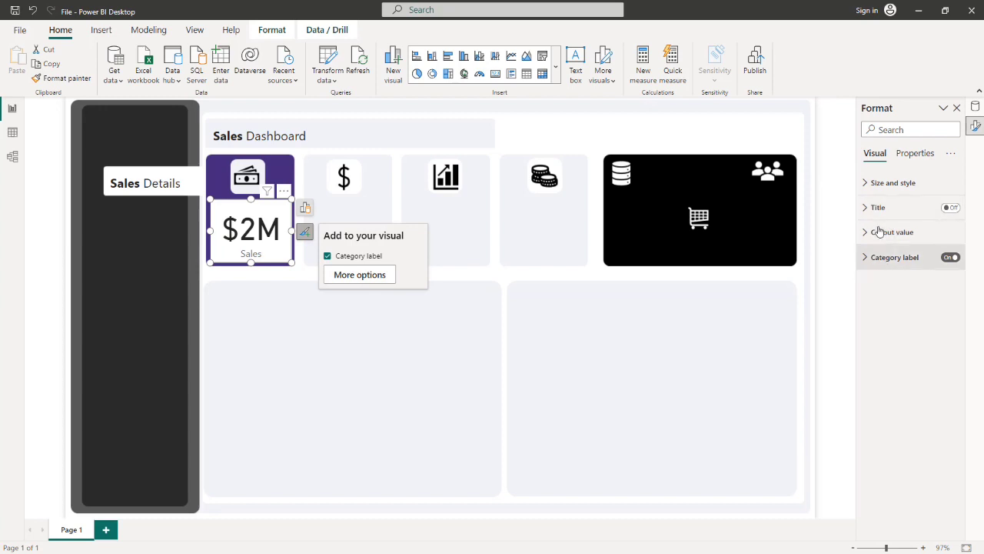
{"action": "left_click", "coordinate": [876, 183]}
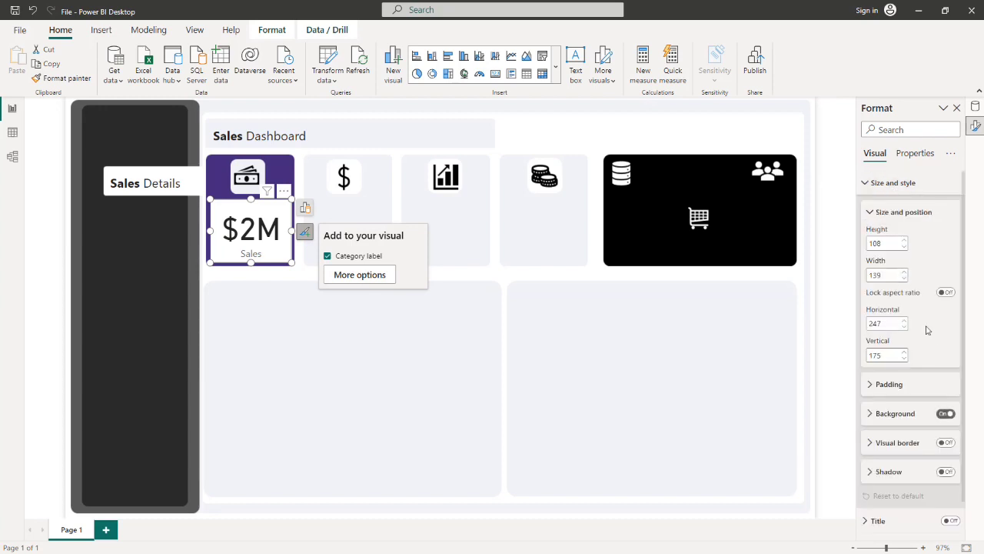
{"action": "left_click", "coordinate": [941, 414]}
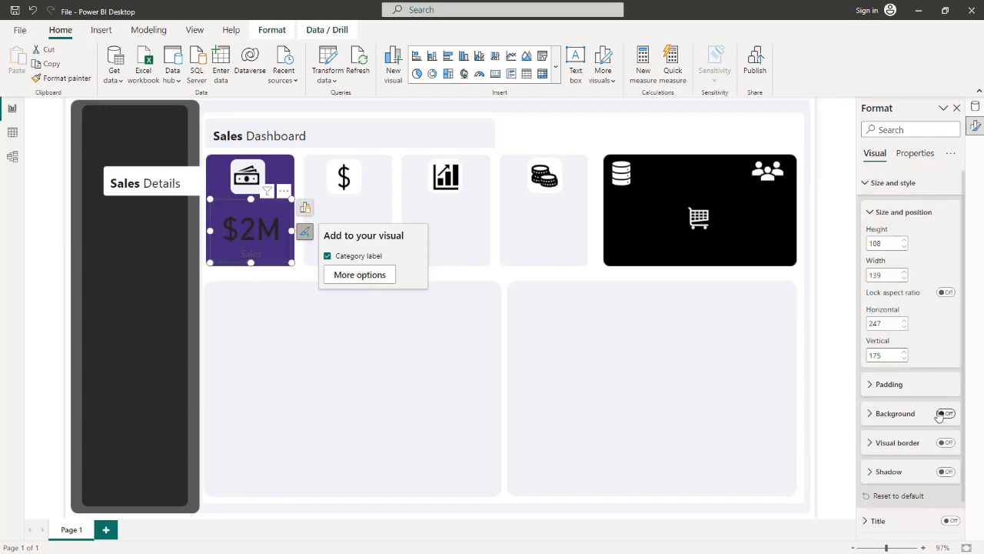
{"action": "left_click", "coordinate": [871, 215]}
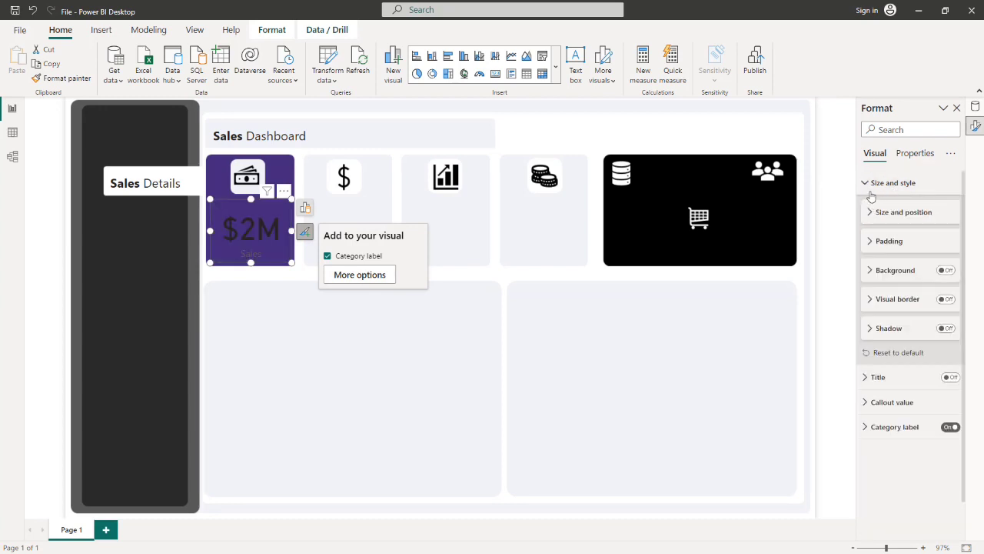
Set the callout value color of the Sales card to white.
{"action": "left_click", "coordinate": [874, 400]}
{"action": "scroll", "coordinate": [884, 351], "scroll_direction": "down", "scroll_amount": 3}
{"action": "left_click", "coordinate": [889, 385]}
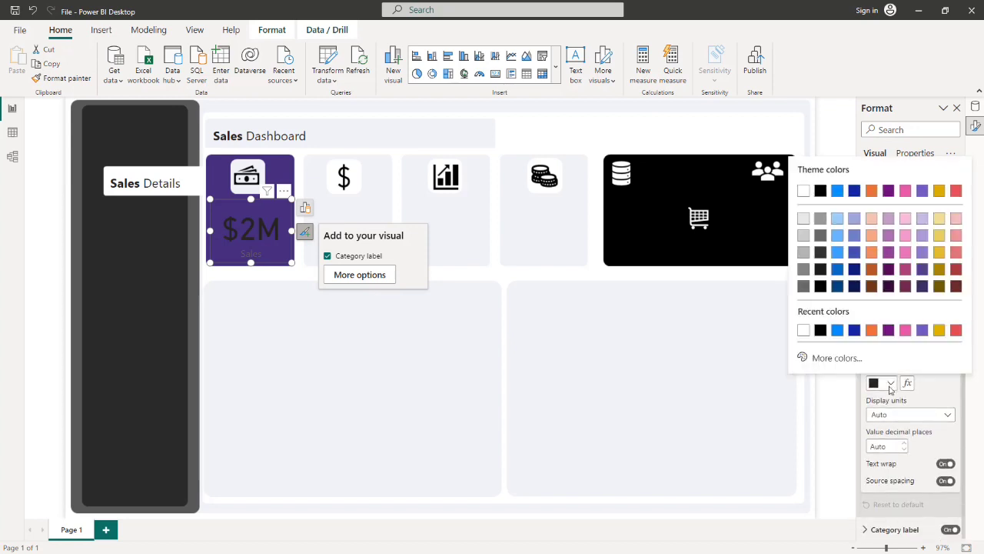
{"action": "left_click", "coordinate": [809, 335]}
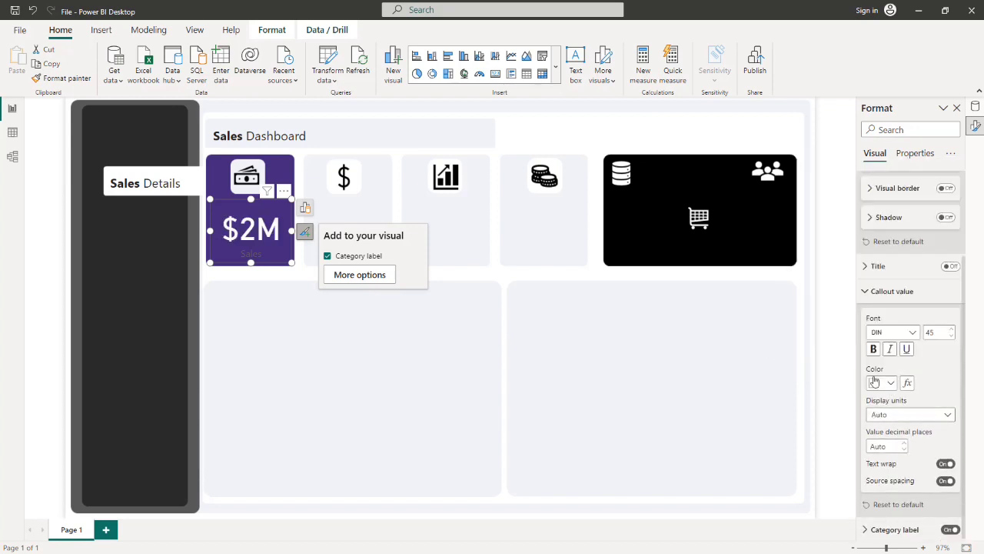
{"action": "left_click", "coordinate": [869, 291]}
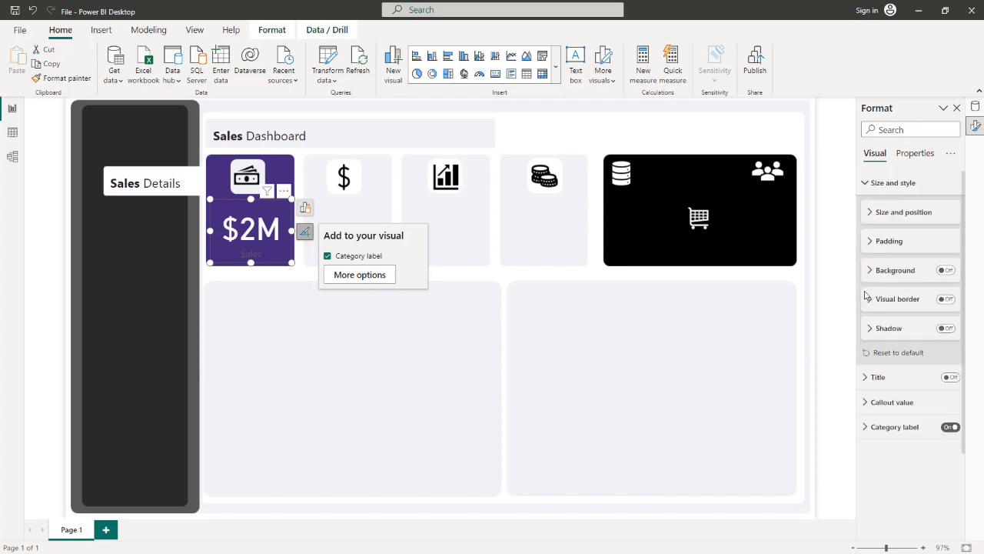
Set the category label color of the Sales card to white.
{"action": "left_click", "coordinate": [868, 427]}
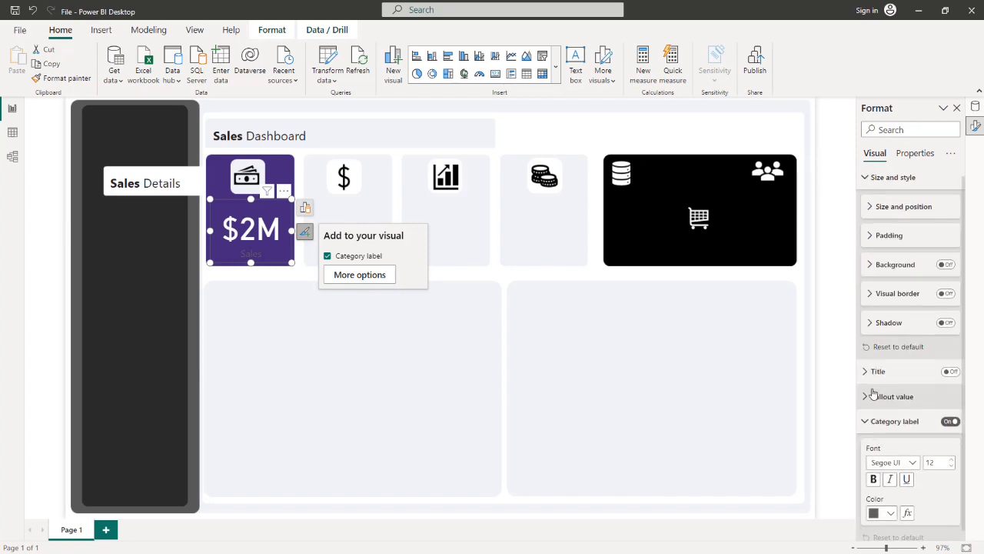
{"action": "left_click", "coordinate": [890, 504]}
{"action": "left_click", "coordinate": [808, 455]}
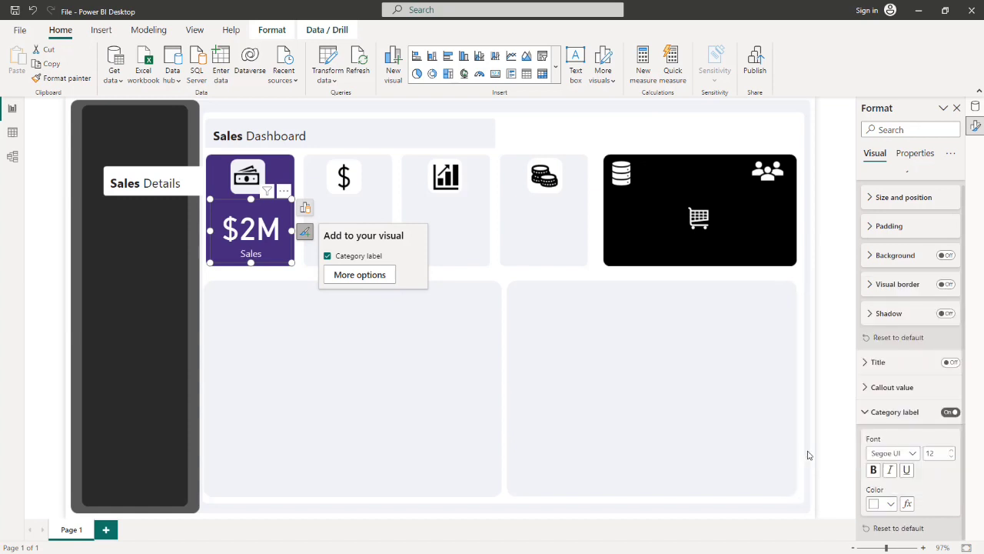
Make the Sales card's category label bold and nudge the card slightly up and left within the purple tile.
{"action": "left_click", "coordinate": [874, 470]}
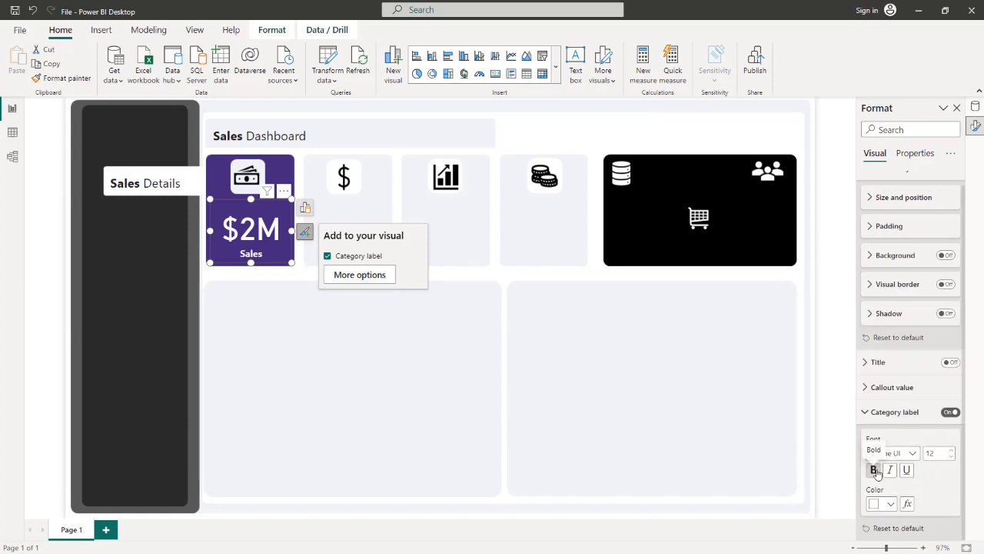
{"action": "left_click", "coordinate": [545, 141]}
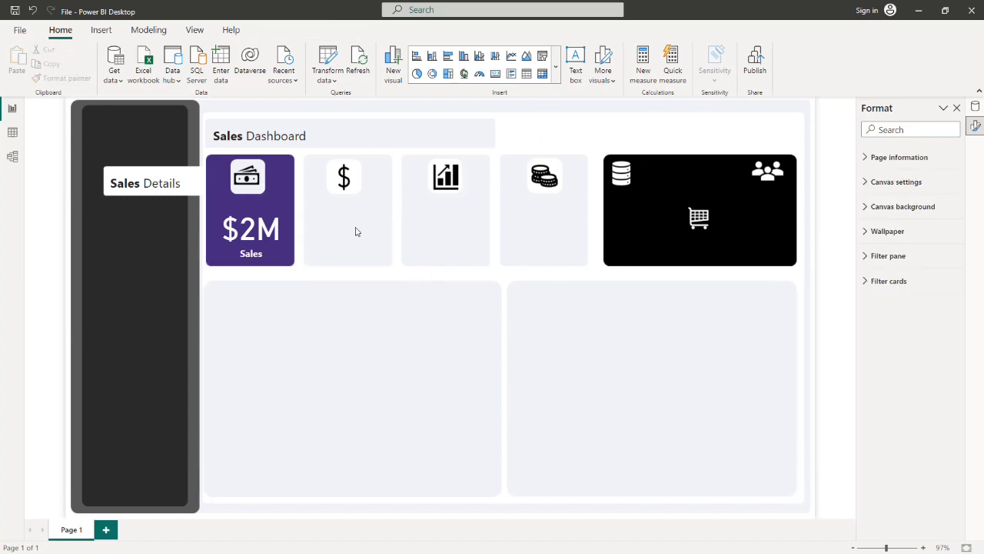
{"action": "left_click", "coordinate": [259, 239]}
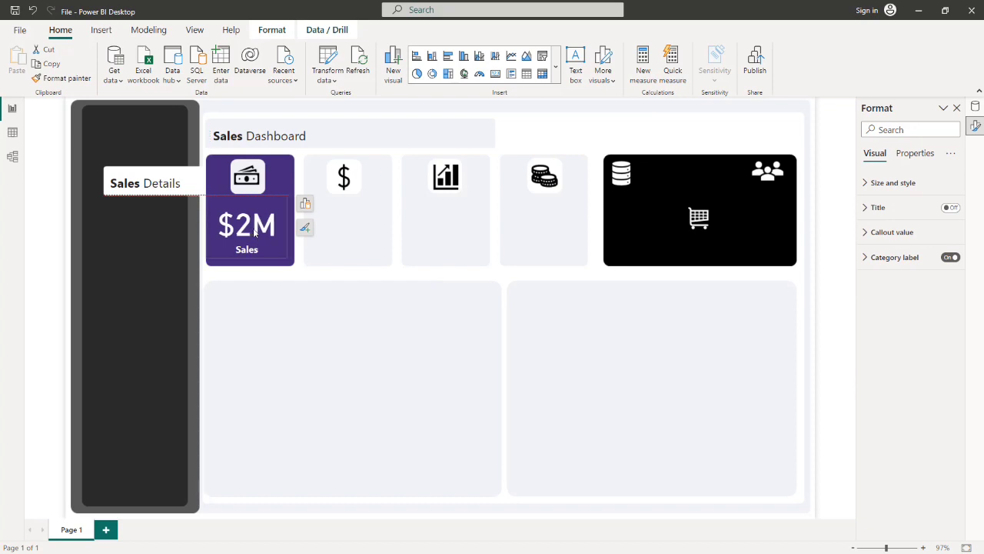
{"action": "left_click", "coordinate": [546, 138]}
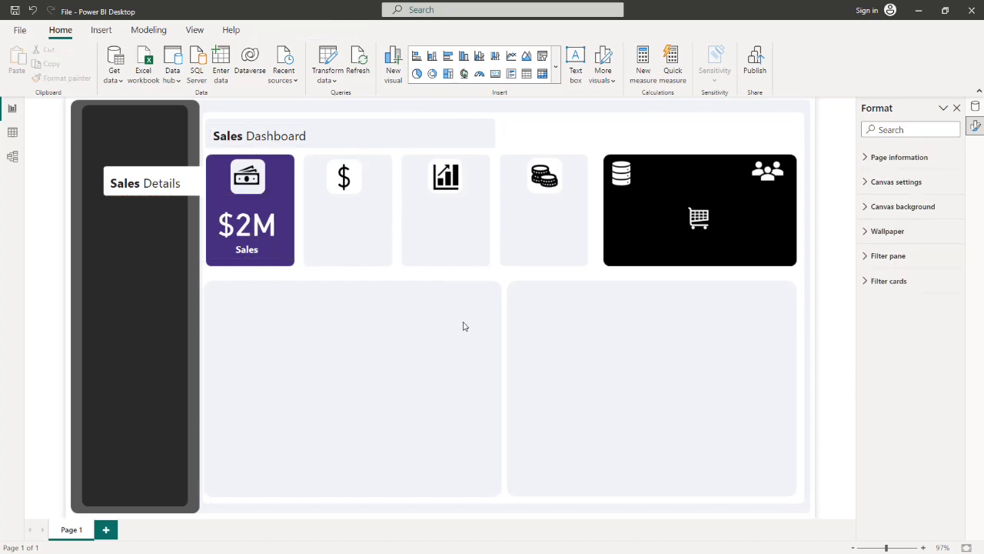
Duplicate the Sales card and place the copy below the dollar icon in the second tile.
{"action": "left_click", "coordinate": [265, 236]}
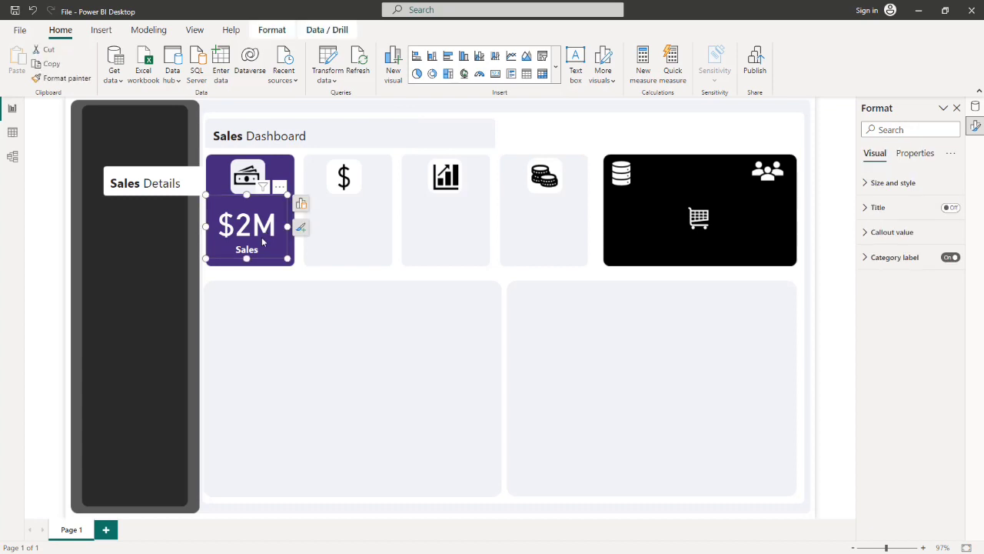
{"action": "key", "text": "ctrl+c"}
{"action": "key", "text": "ctrl+v"}
{"action": "left_click_drag", "start_coordinate": [262, 241], "coordinate": [361, 236]}
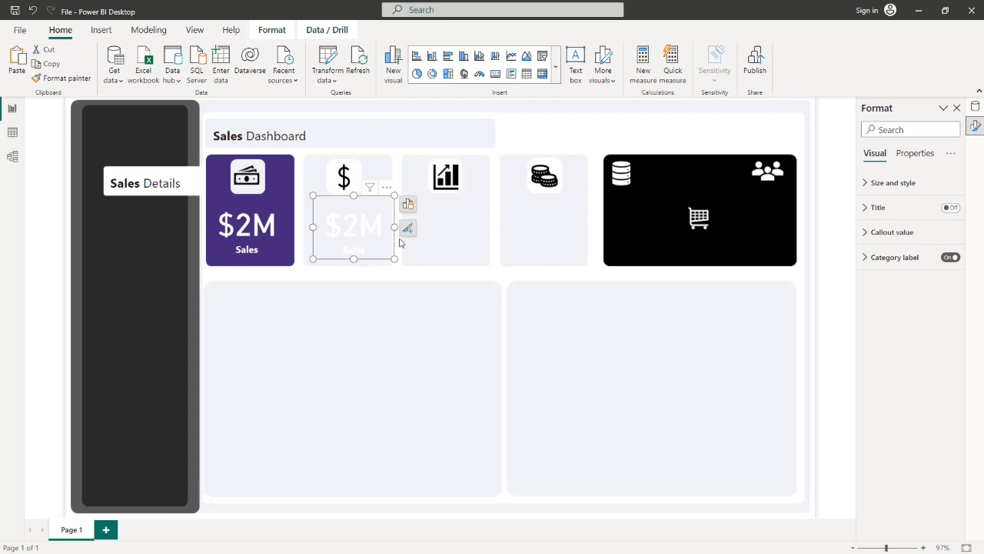
Set the copied card's callout value and category label colors to black.
{"action": "left_click", "coordinate": [866, 235]}
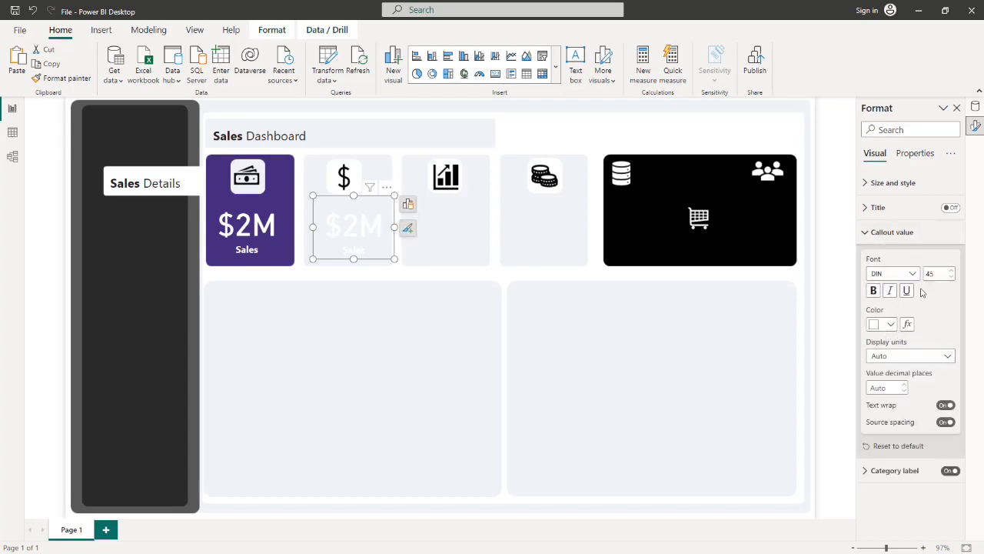
{"action": "left_click", "coordinate": [884, 323]}
{"action": "left_click", "coordinate": [802, 362]}
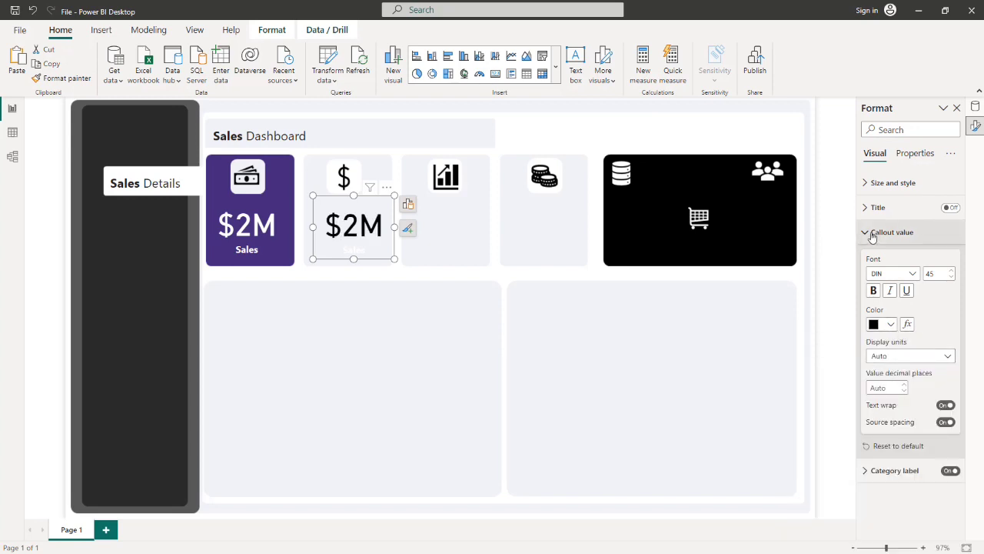
{"action": "left_click", "coordinate": [868, 233]}
{"action": "left_click", "coordinate": [871, 258]}
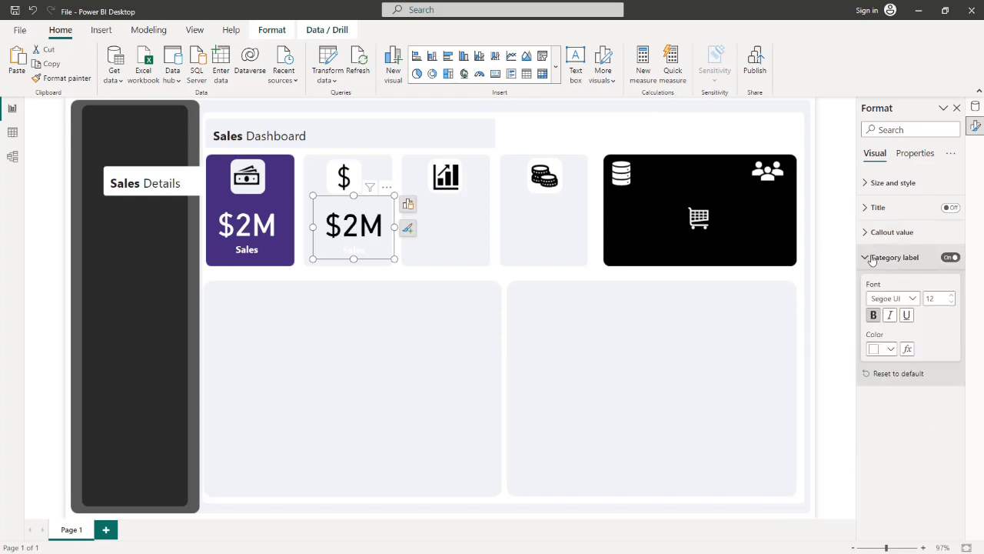
{"action": "left_click", "coordinate": [889, 349]}
{"action": "left_click", "coordinate": [803, 296]}
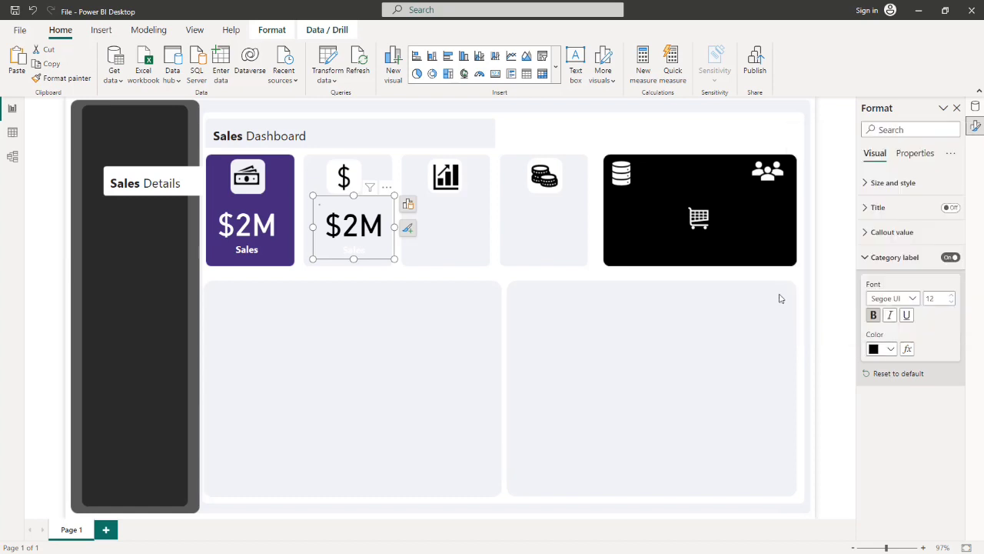
Replace the Sales field of the card below the dollar icon with the Total Profit measure.
{"action": "left_click", "coordinate": [408, 204]}
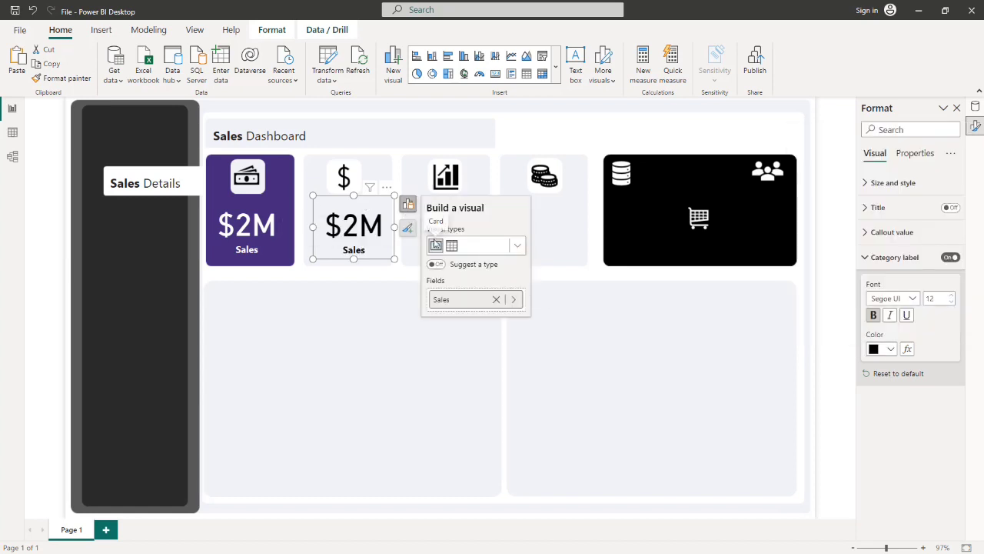
{"action": "left_click", "coordinate": [512, 299]}
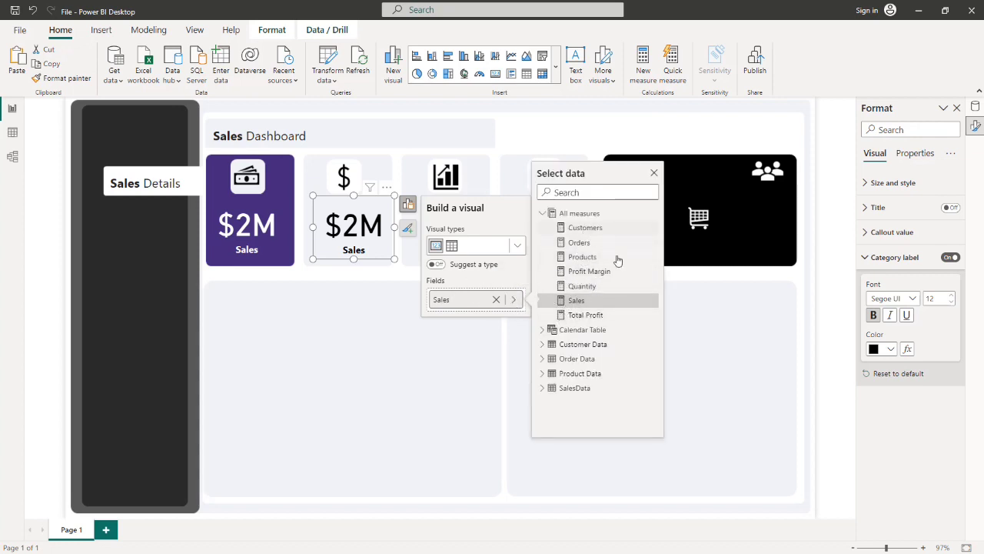
{"action": "left_click", "coordinate": [592, 315]}
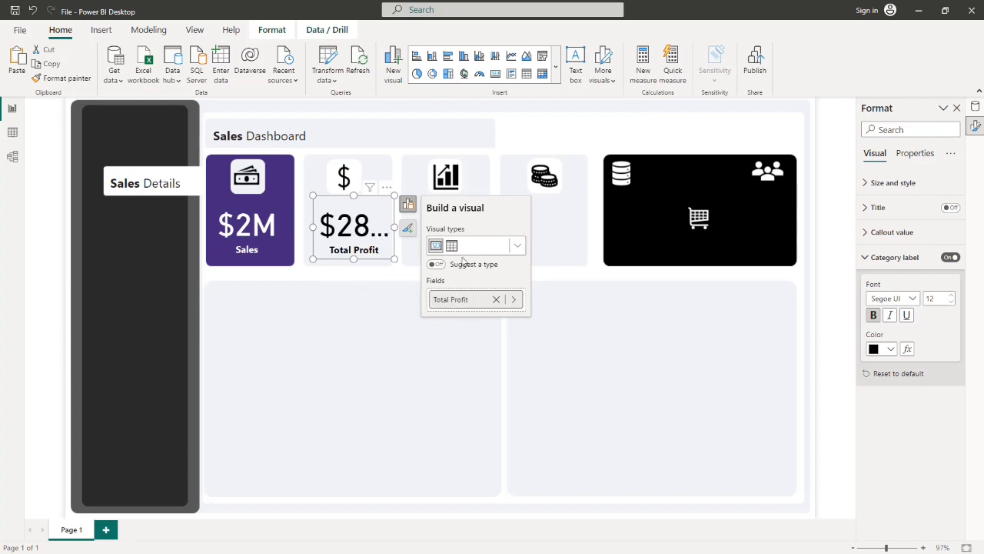
{"action": "left_click", "coordinate": [513, 299]}
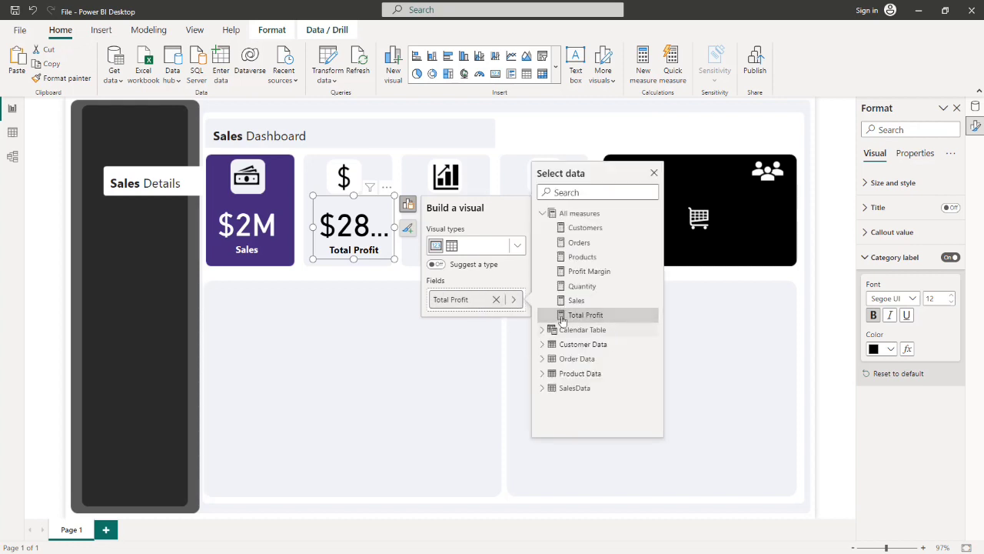
Set the display units of the Total Profit card's callout value to Thousands.
{"action": "left_click", "coordinate": [864, 257]}
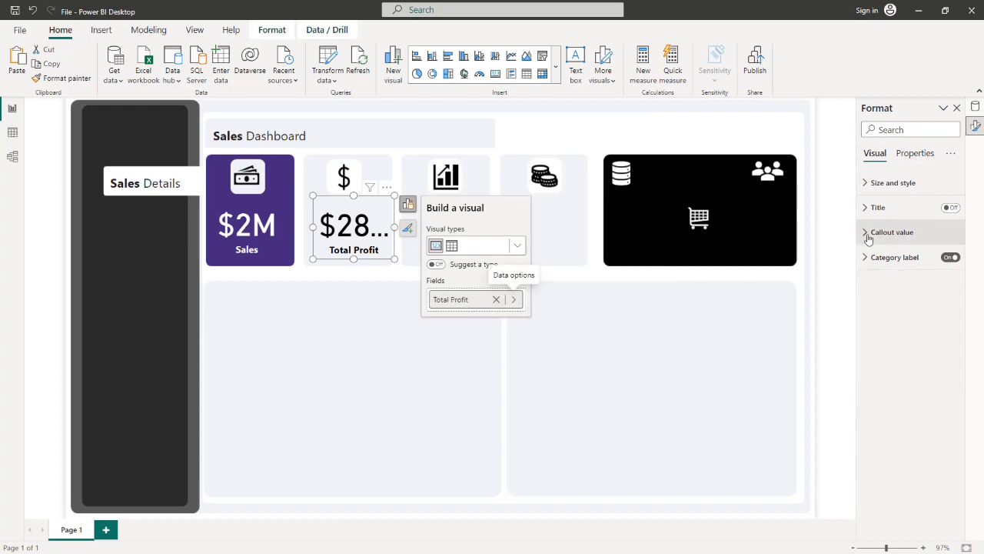
{"action": "left_click", "coordinate": [866, 232]}
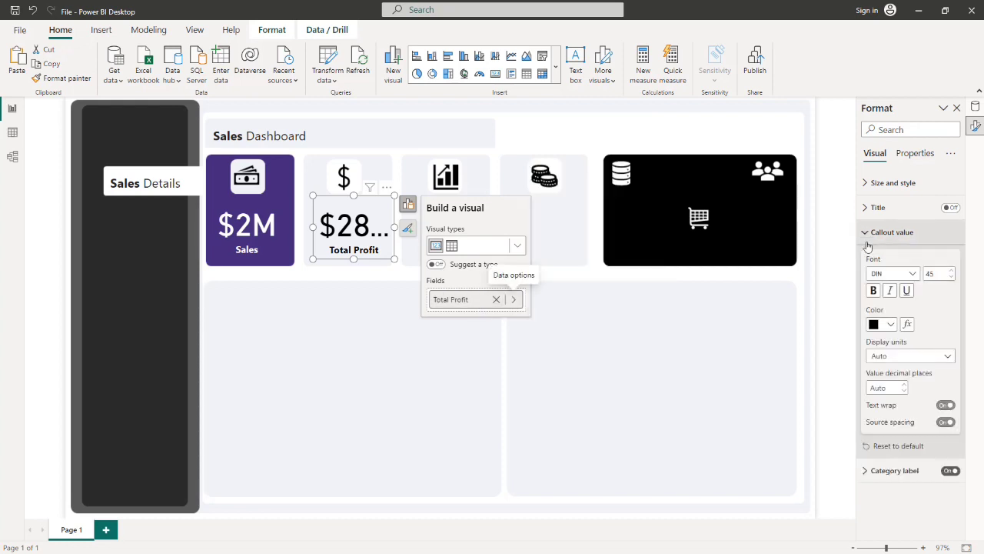
{"action": "left_click", "coordinate": [944, 357]}
{"action": "left_click", "coordinate": [890, 415]}
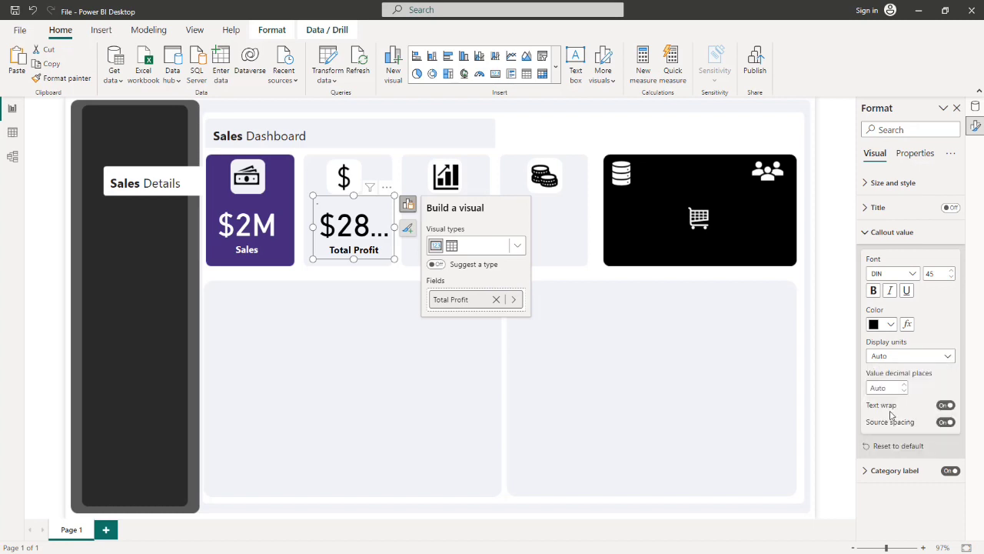
{"action": "left_click", "coordinate": [925, 357]}
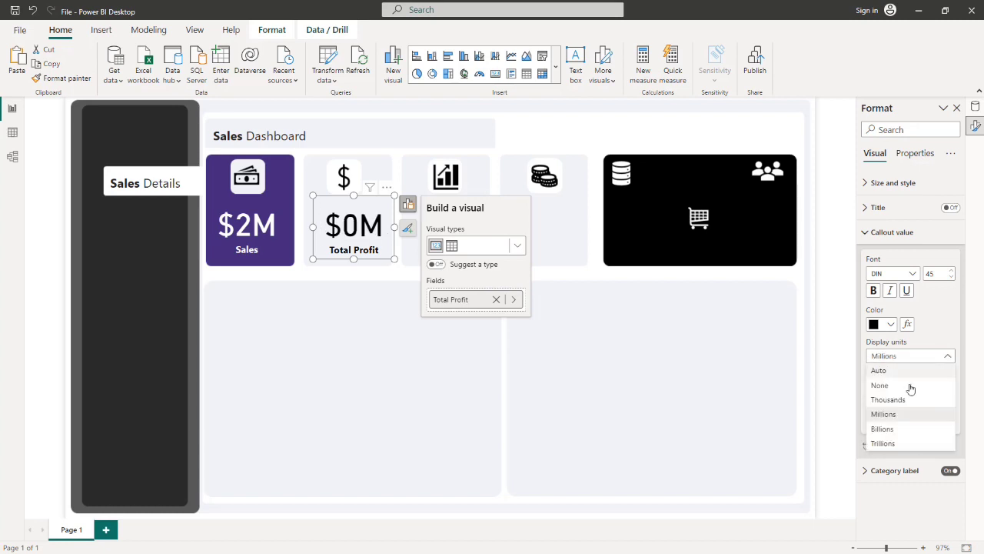
{"action": "left_click", "coordinate": [900, 408]}
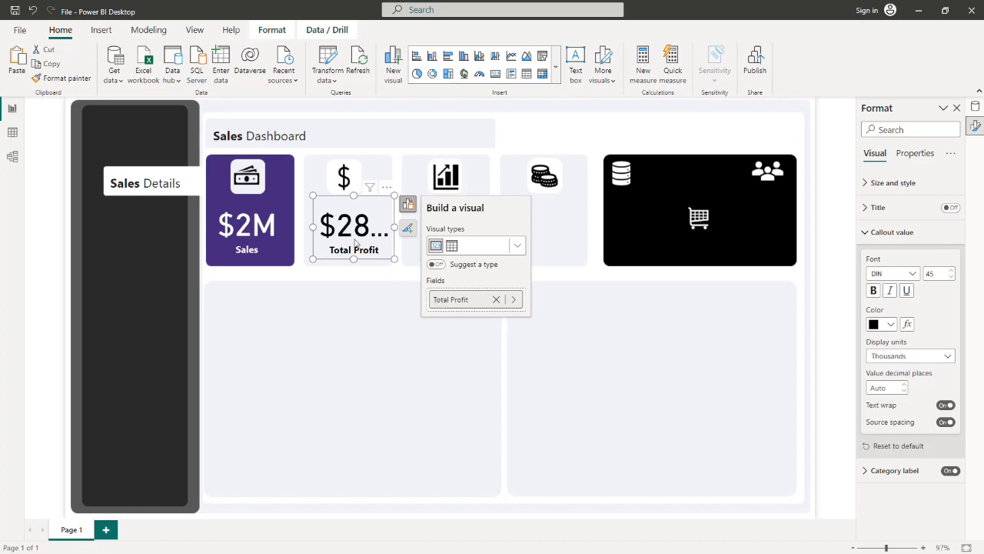
Shift the Total Profit card slightly left within its tile and set its callout value font size to 35.
{"action": "mouse_move", "coordinate": [395, 228]}
{"action": "left_mouse_down"}
{"action": "mouse_move", "coordinate": [433, 231]}
{"action": "mouse_move", "coordinate": [382, 238]}
{"action": "mouse_move", "coordinate": [354, 215]}
{"action": "mouse_move", "coordinate": [396, 232]}
{"action": "mouse_move", "coordinate": [385, 227]}
{"action": "left_mouse_up"}
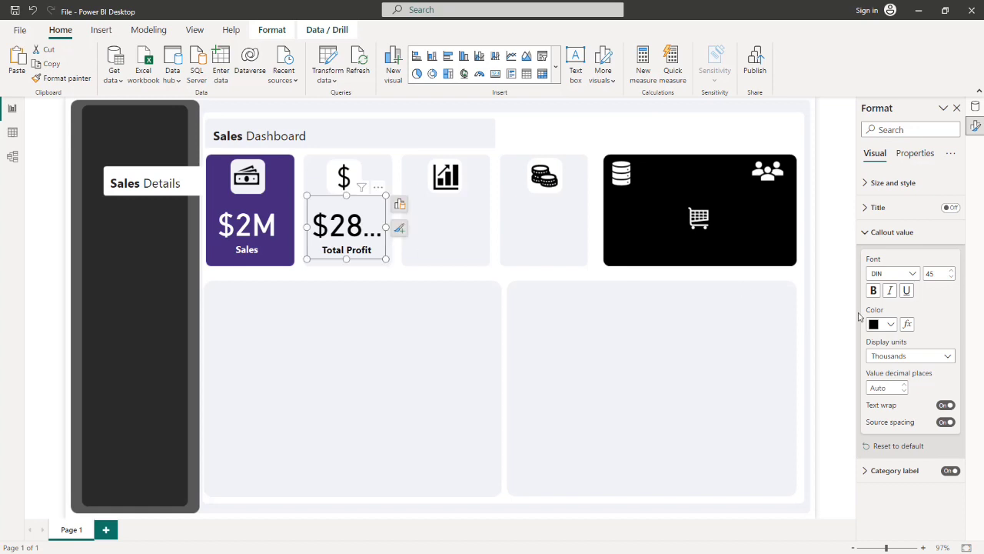
{"action": "left_click", "coordinate": [950, 278]}
{"action": "left_click", "coordinate": [950, 278]}
{"action": "left_click", "coordinate": [950, 278]}
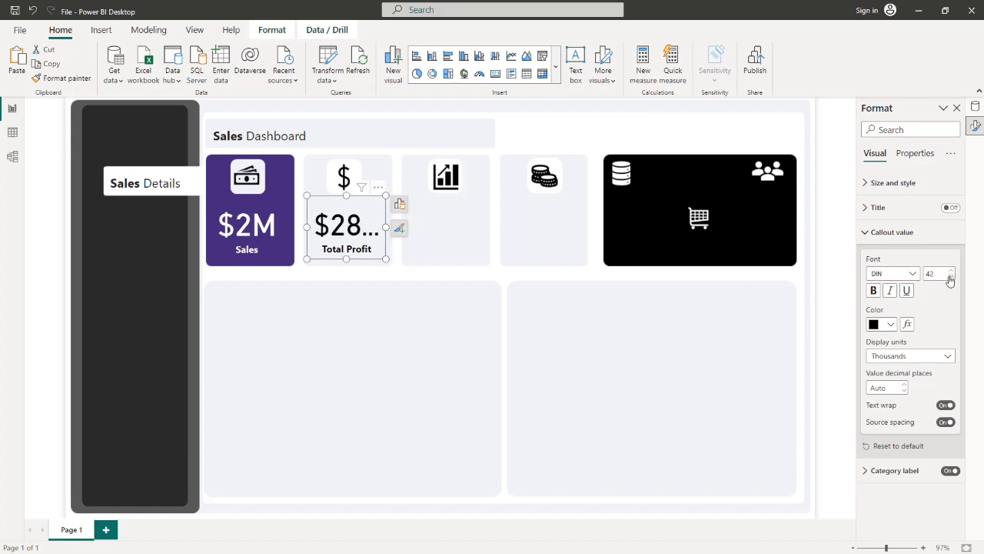
{"action": "left_click", "coordinate": [950, 277]}
{"action": "left_click", "coordinate": [950, 277]}
{"action": "left_click", "coordinate": [950, 277]}
{"action": "left_click", "coordinate": [950, 277]}
{"action": "left_click", "coordinate": [950, 278]}
{"action": "left_click", "coordinate": [950, 277]}
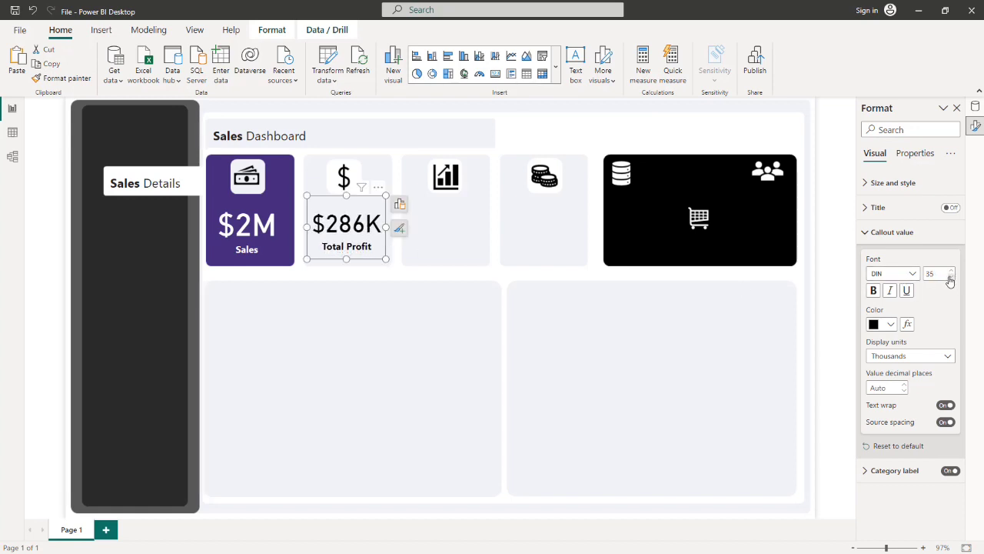
{"action": "left_click", "coordinate": [950, 278]}
Set the Sales card's callout value font size to 35.
{"action": "left_click", "coordinate": [270, 223]}
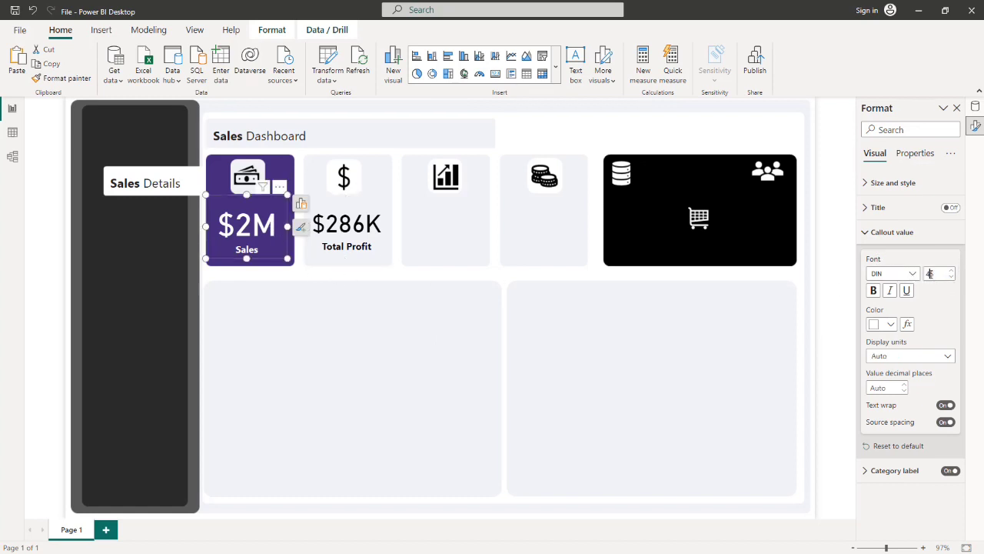
{"action": "key", "text": "BackSpace"}
{"action": "type", "text": "3"}
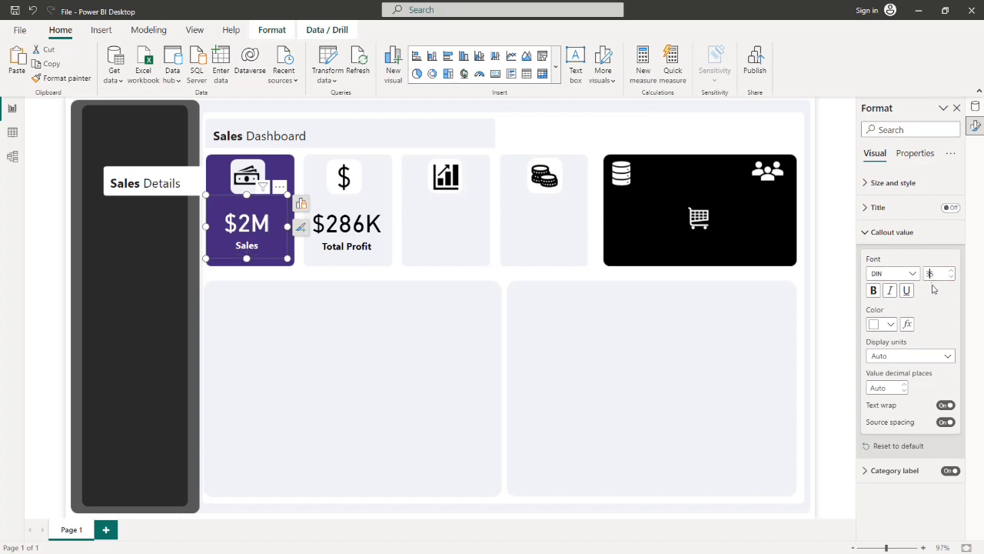
{"action": "left_click", "coordinate": [404, 149]}
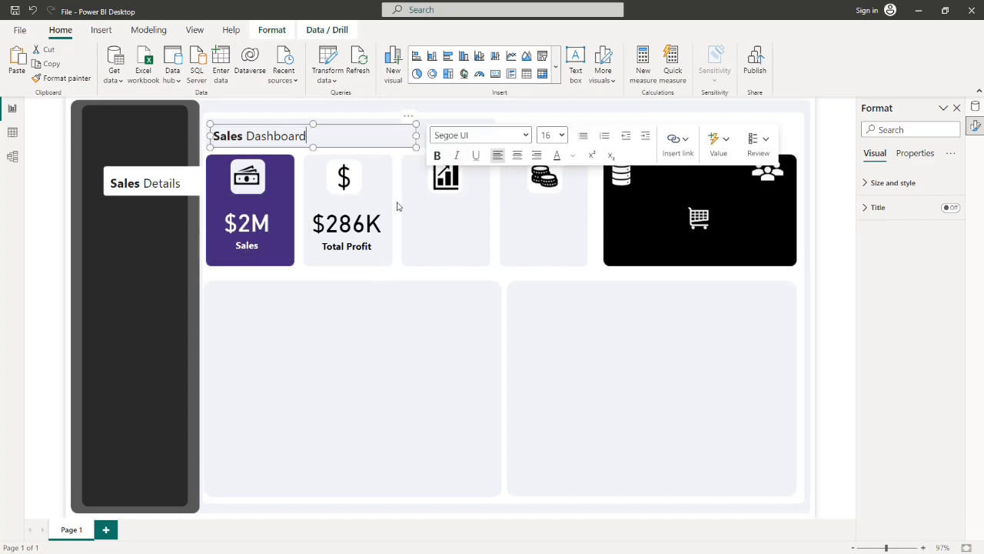
Duplicate the Total Profit card and place the copy below the bar chart icon in the third tile.
{"action": "left_click", "coordinate": [368, 231]}
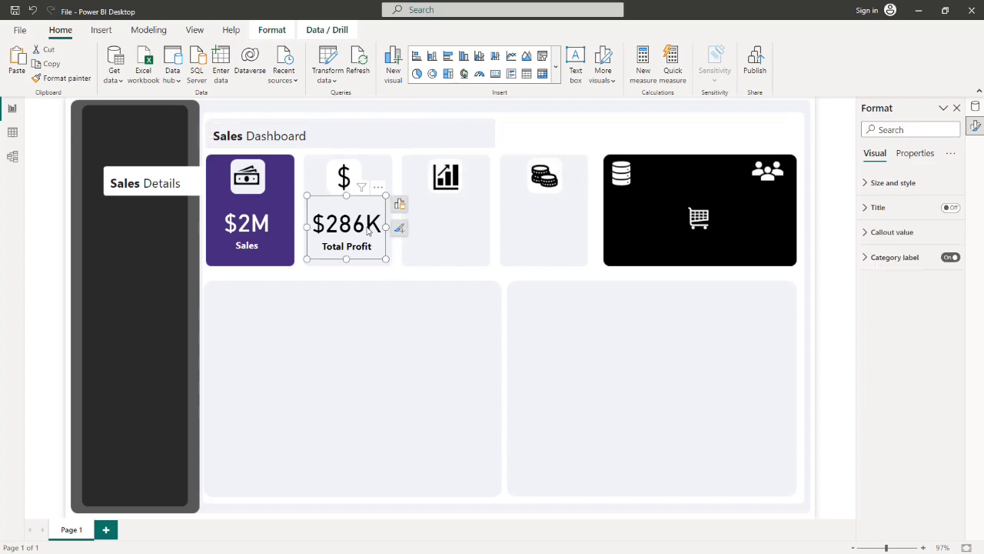
{"action": "key", "text": "ctrl+c"}
{"action": "key", "text": "ctrl+v"}
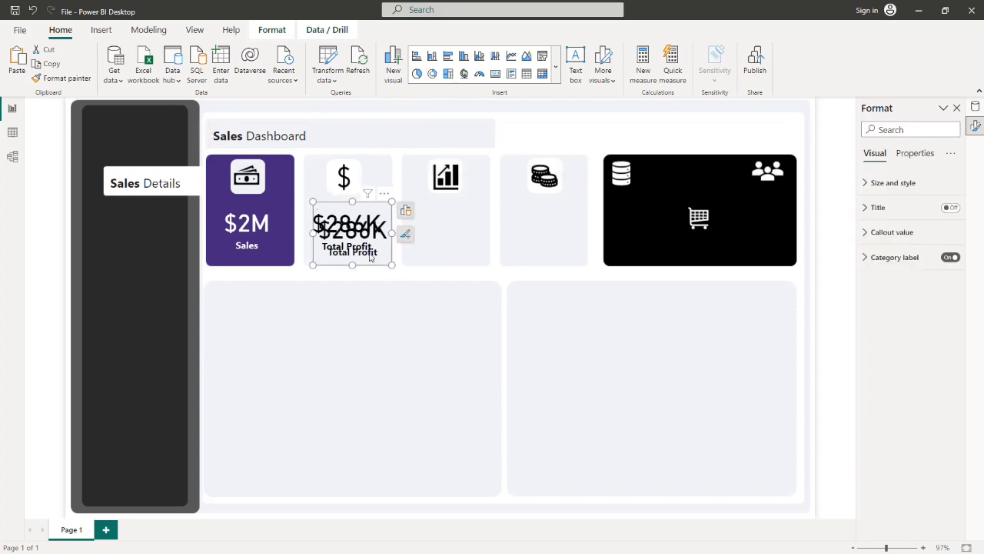
{"action": "left_click_drag", "start_coordinate": [364, 249], "coordinate": [455, 238]}
Replace the Total Profit field of the card below the bar chart icon with the Profit Margin measure.
{"action": "left_click", "coordinate": [493, 228]}
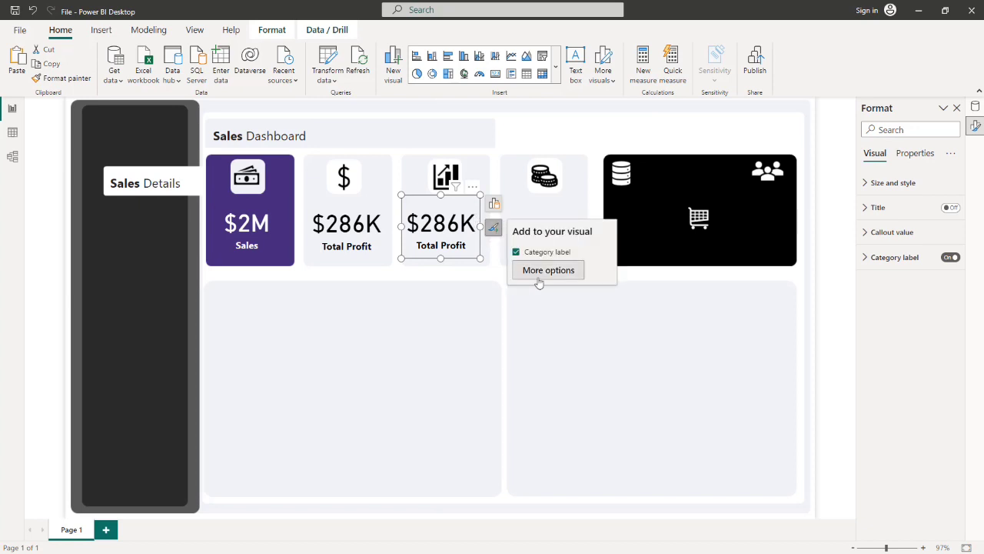
{"action": "left_click", "coordinate": [493, 203]}
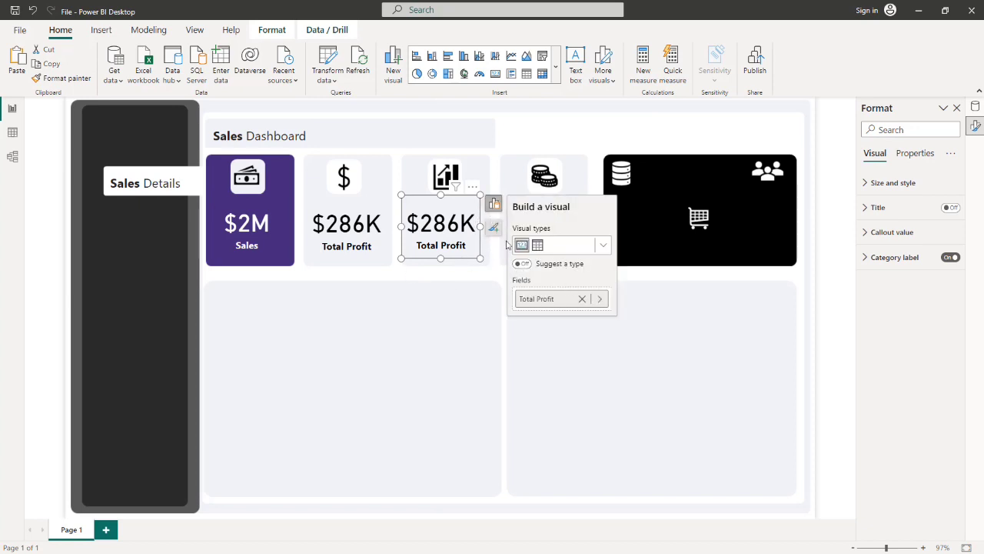
{"action": "left_click", "coordinate": [601, 299]}
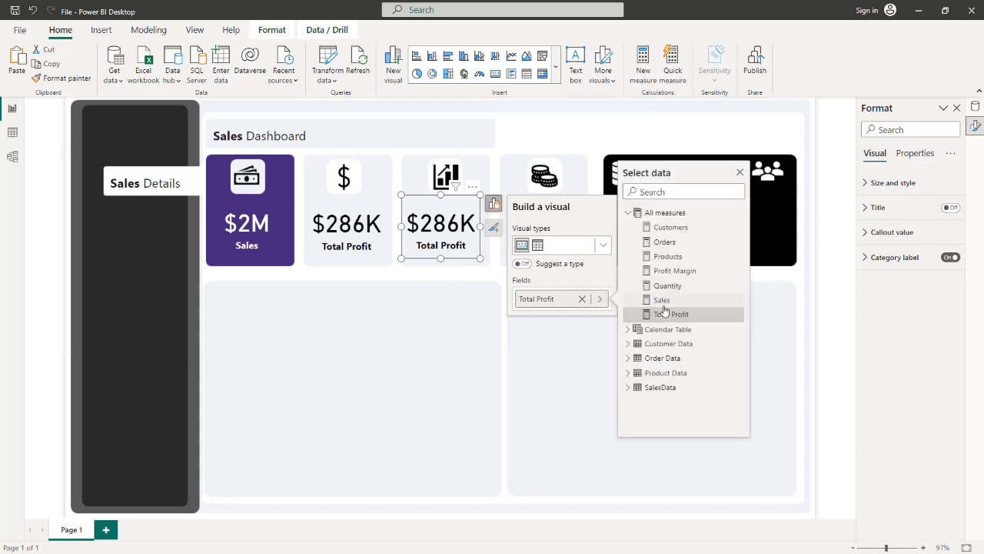
{"action": "left_click", "coordinate": [667, 270]}
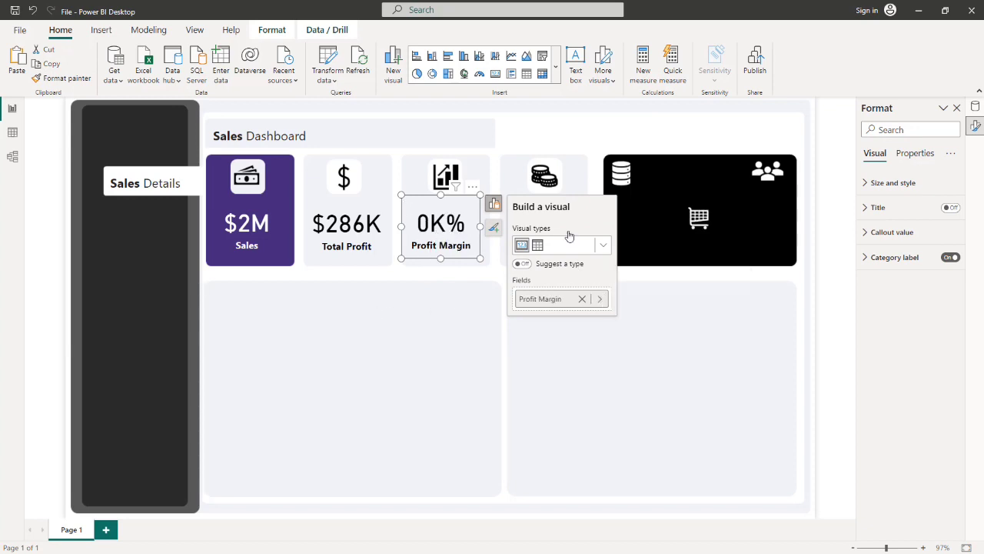
Set the display units of the Profit Margin card's callout value to Auto.
{"action": "left_click", "coordinate": [863, 236]}
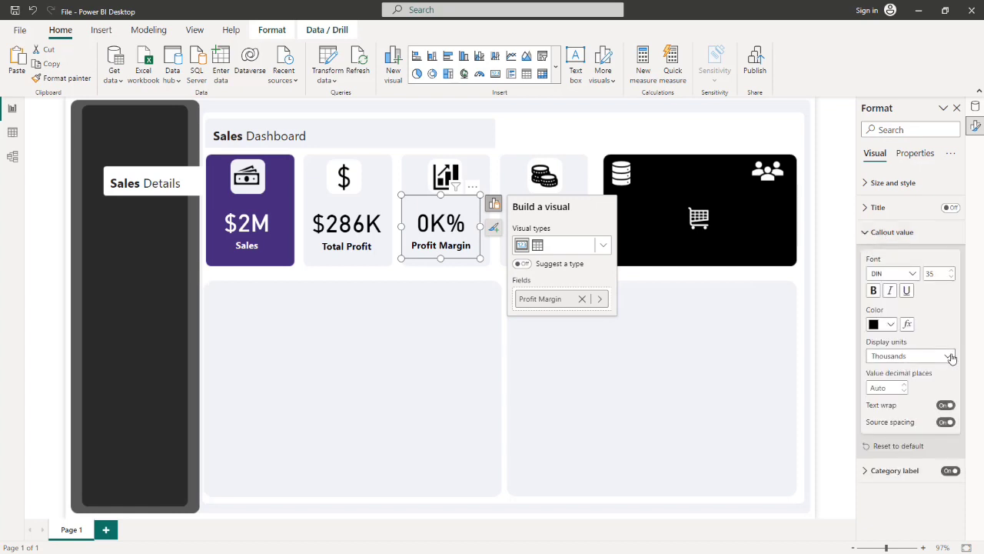
{"action": "left_click", "coordinate": [950, 357]}
{"action": "left_click", "coordinate": [896, 370]}
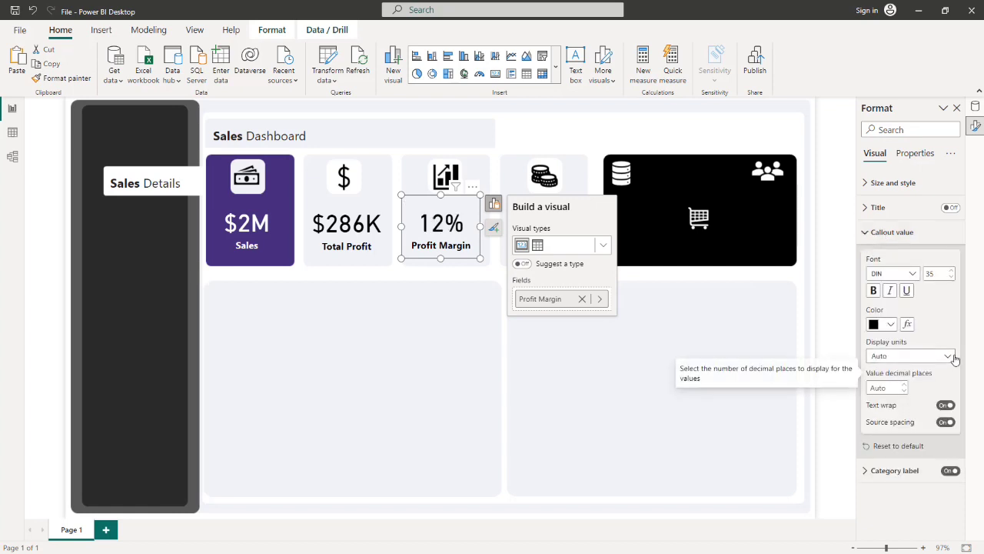
Try to rename the Total Profit card's field to Profit in the card's own field settings.
{"action": "left_click", "coordinate": [340, 247]}
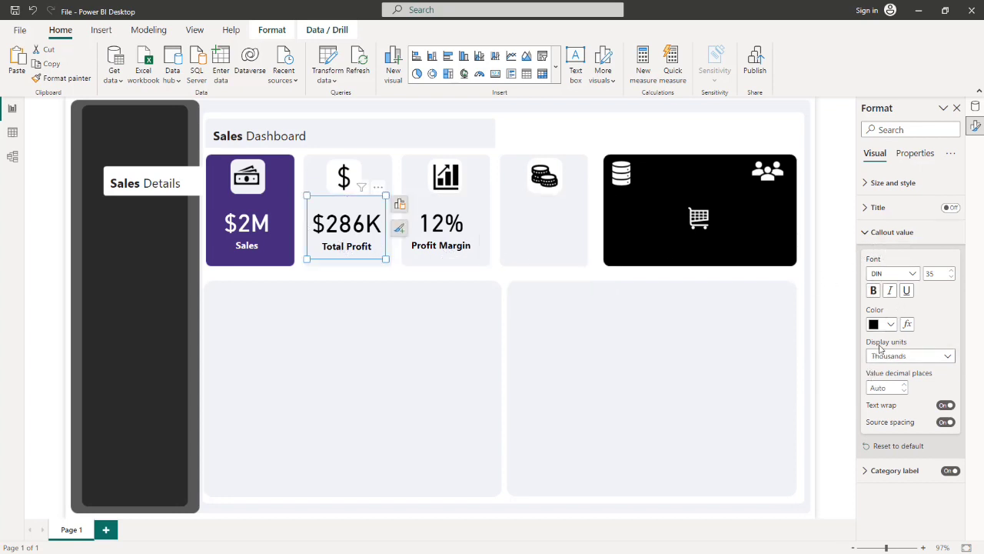
{"action": "left_click", "coordinate": [870, 233]}
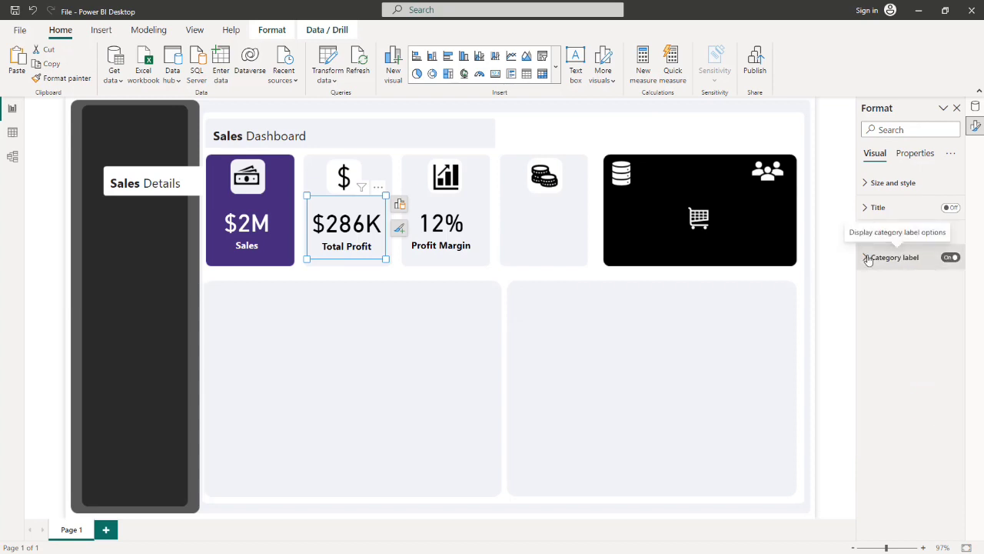
{"action": "left_click", "coordinate": [870, 256]}
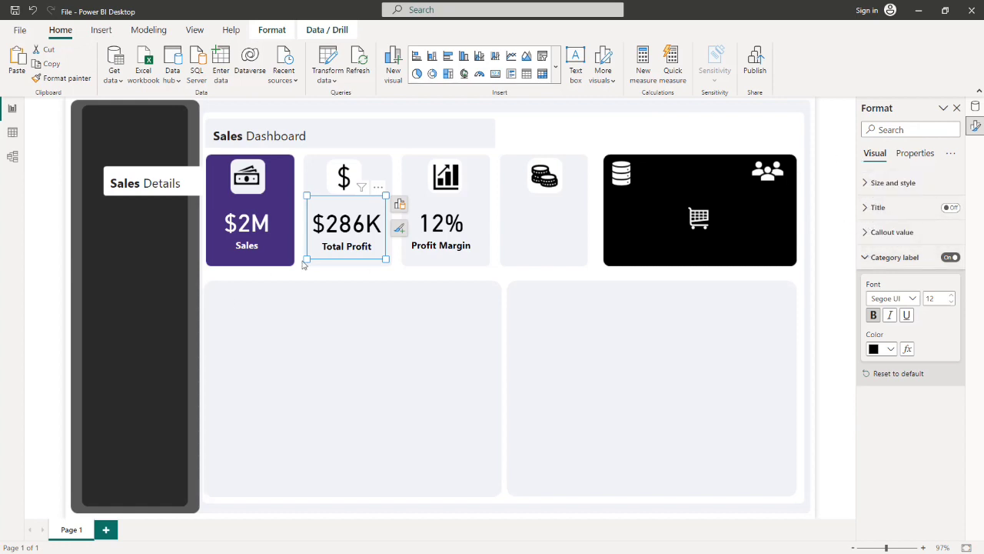
{"action": "left_click", "coordinate": [399, 204]}
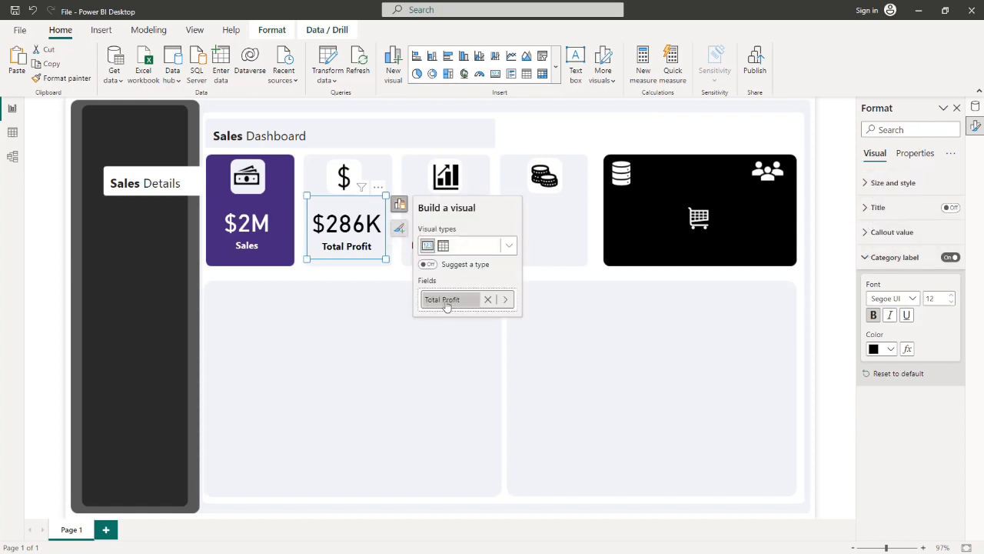
{"action": "double_click", "coordinate": [446, 305]}
{"action": "left_click", "coordinate": [442, 300]}
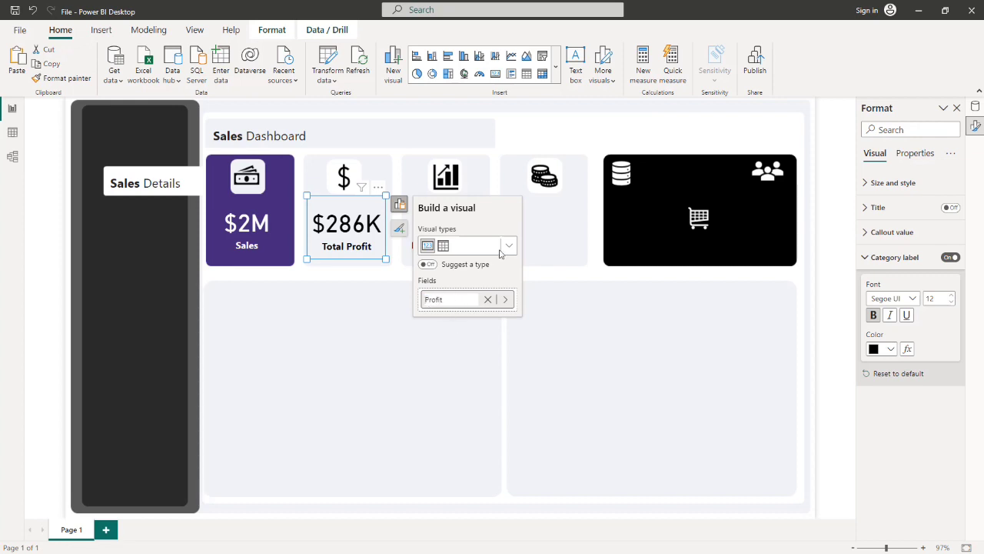
{"action": "left_click", "coordinate": [518, 182]}
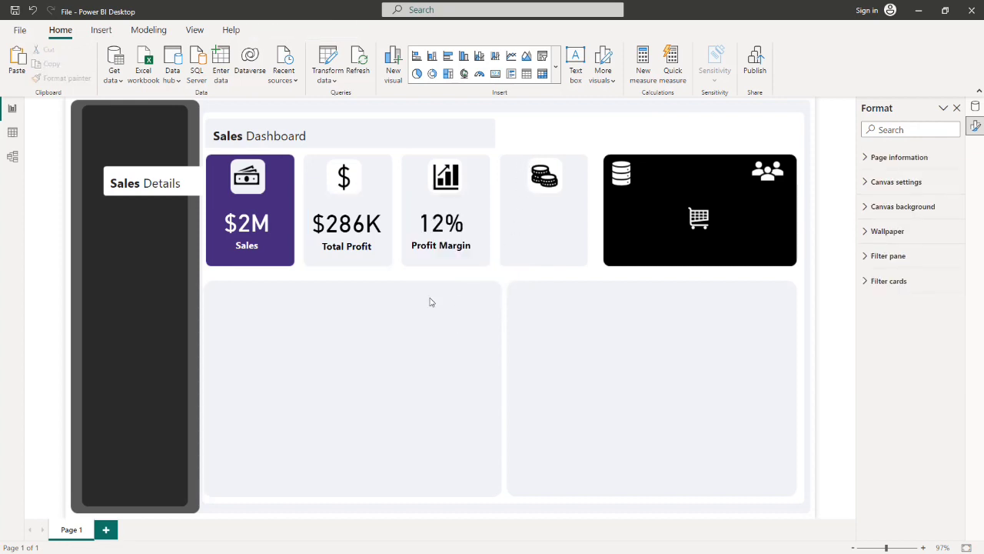
Rename the Total Profit measure to Profit in its formula, keeping SUM(SalesData[Profit]).
{"action": "left_click", "coordinate": [358, 262]}
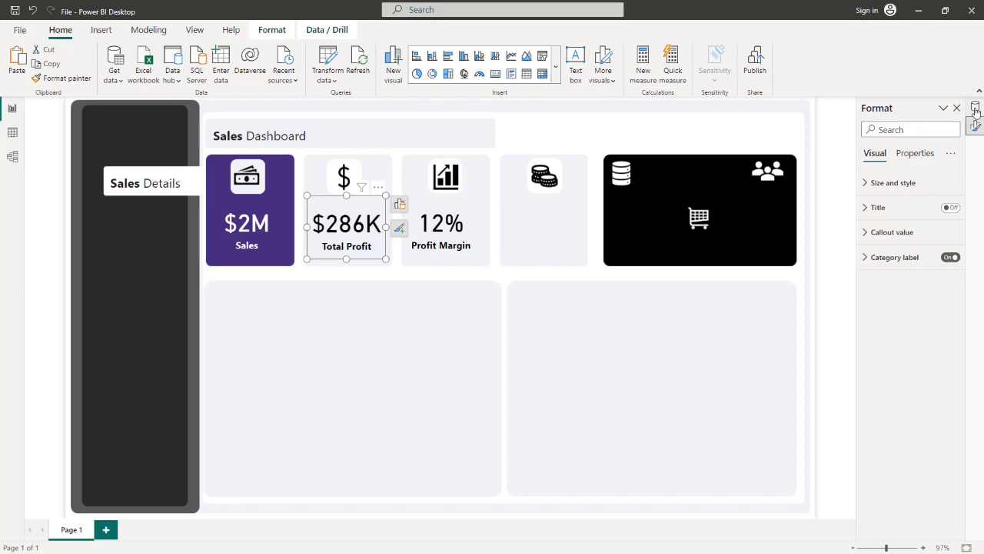
{"action": "left_click", "coordinate": [974, 107]}
{"action": "left_click", "coordinate": [863, 153]}
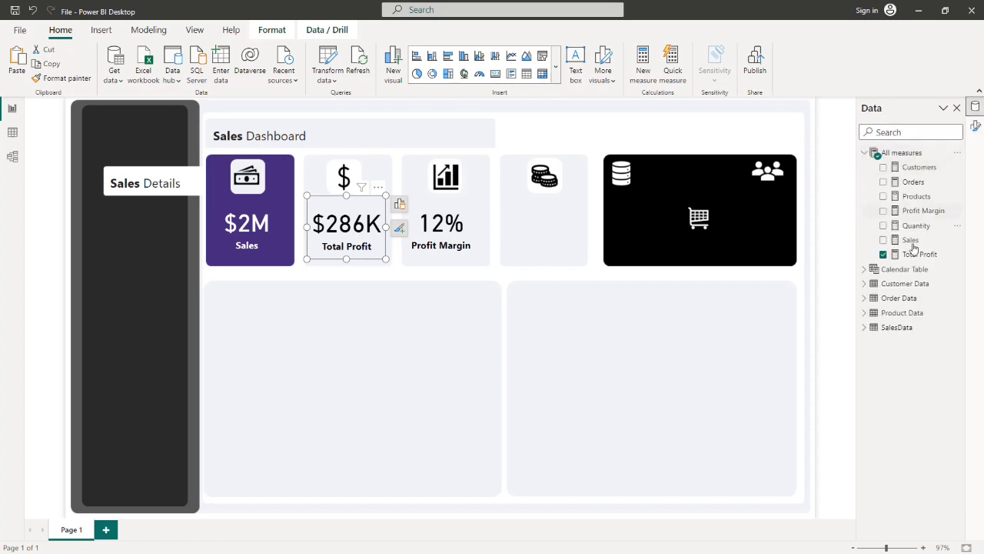
{"action": "left_click", "coordinate": [919, 255]}
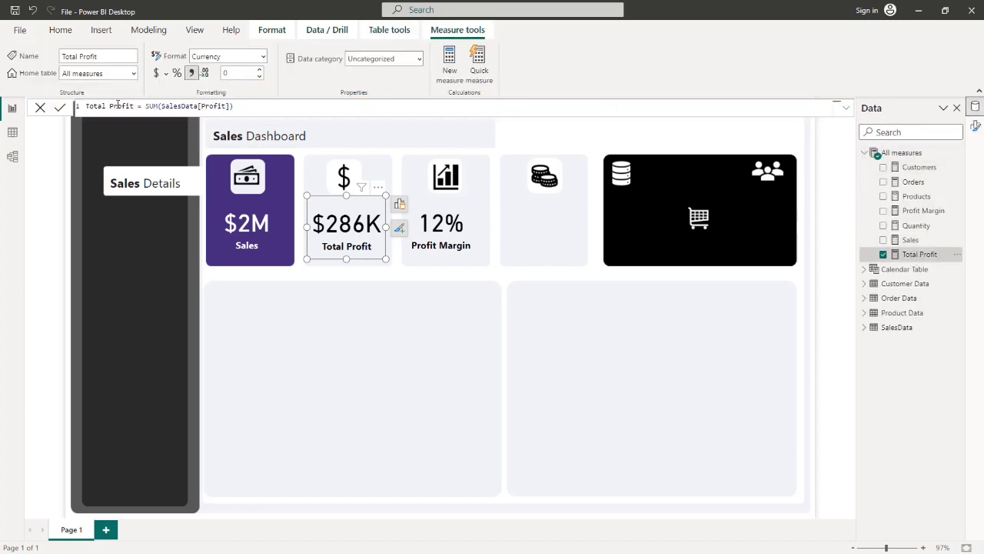
{"action": "key", "text": "BackSpace"}
{"action": "key", "text": "BackSpace"}
{"action": "key", "text": "BackSpace"}
{"action": "key", "text": "BackSpace"}
{"action": "key", "text": "BackSpace"}
{"action": "key", "text": "BackSpace"}
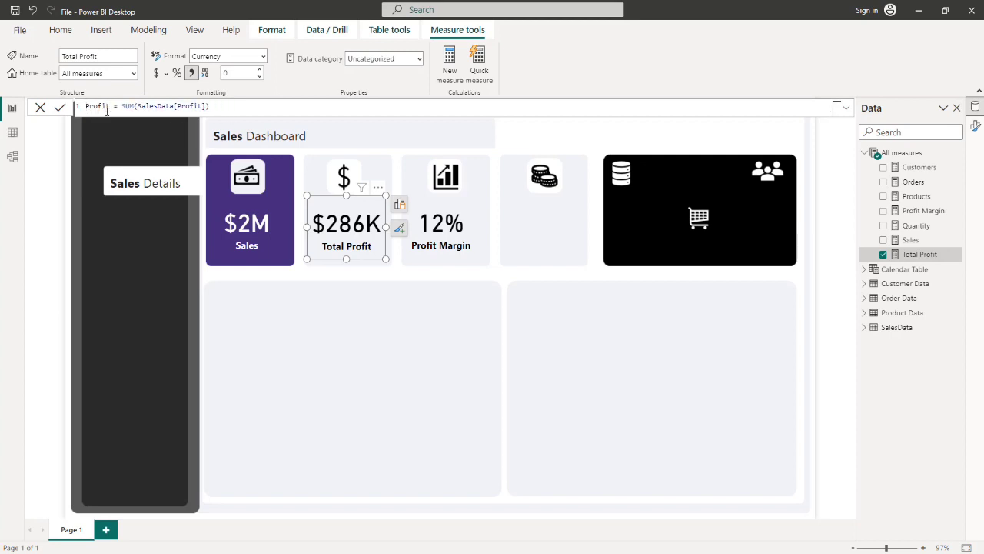
{"action": "scroll", "coordinate": [107, 110], "scroll_direction": "up", "scroll_amount": 3, "text": "ctrl"}
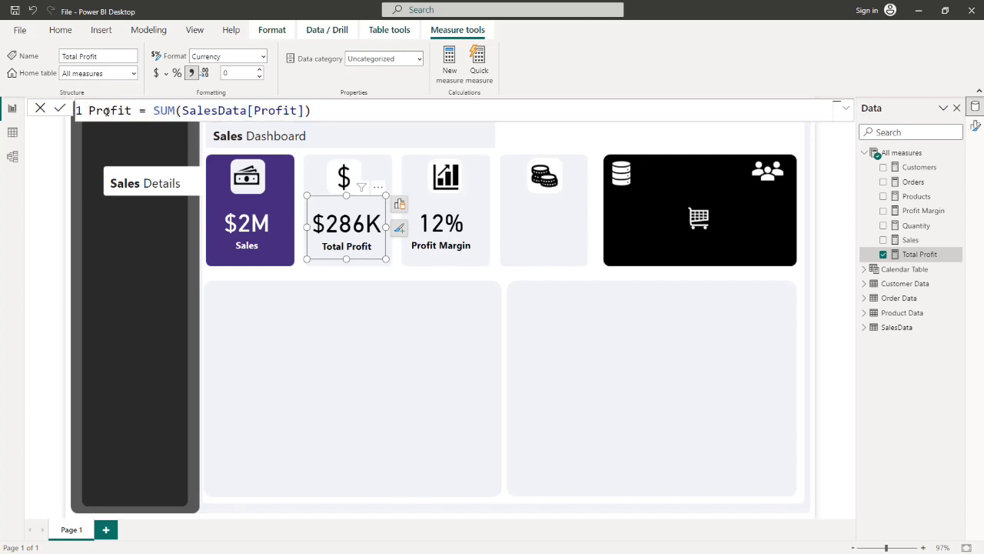
{"action": "key", "text": "Return"}
Duplicate the Profit Margin card and place the copy below the coins icon in the fourth tile.
{"action": "left_click", "coordinate": [453, 248]}
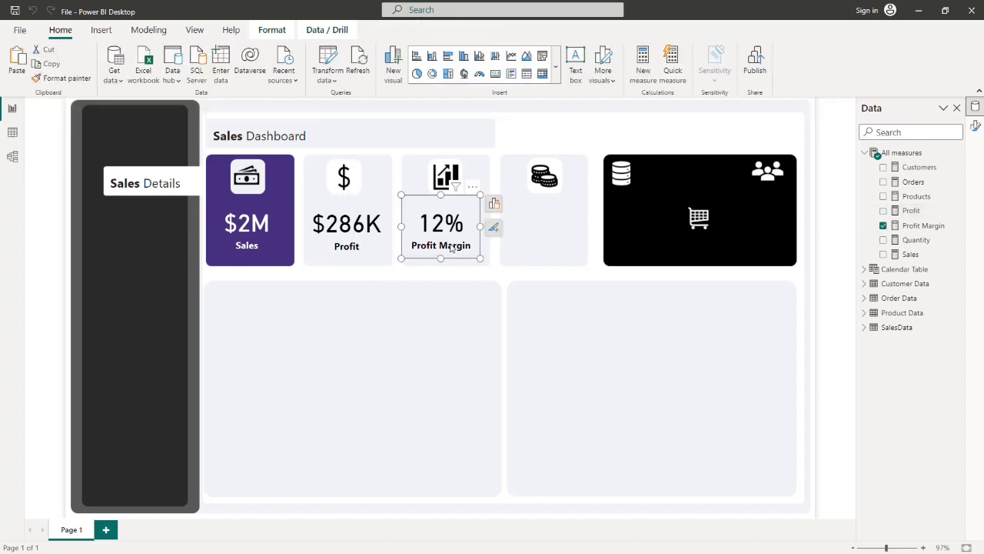
{"action": "left_click_drag", "start_coordinate": [452, 247], "coordinate": [551, 237]}
{"action": "key", "text": "ctrl+v"}
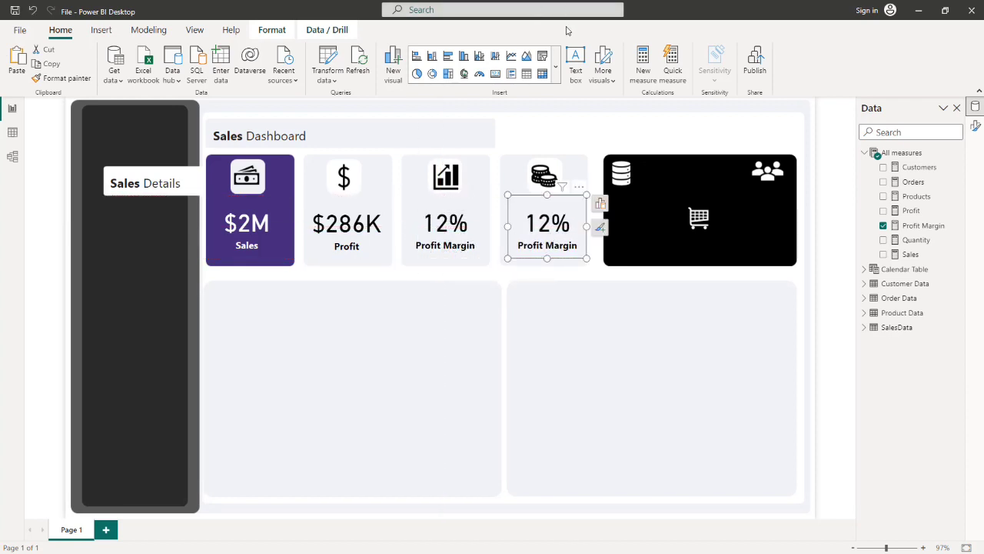
Replace the Profit Margin field of the card below the coins icon with the Quantity measure.
{"action": "left_click", "coordinate": [601, 203]}
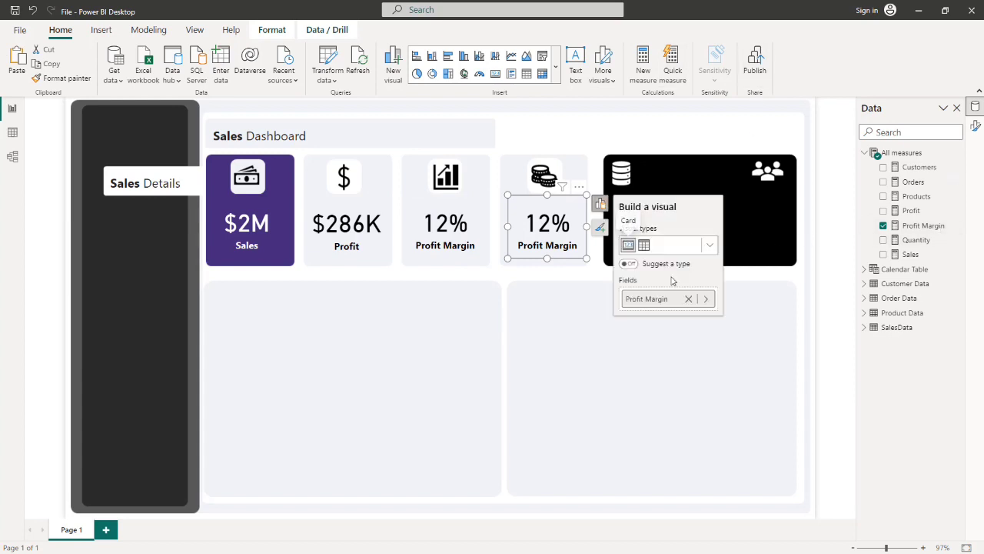
{"action": "left_click", "coordinate": [706, 297]}
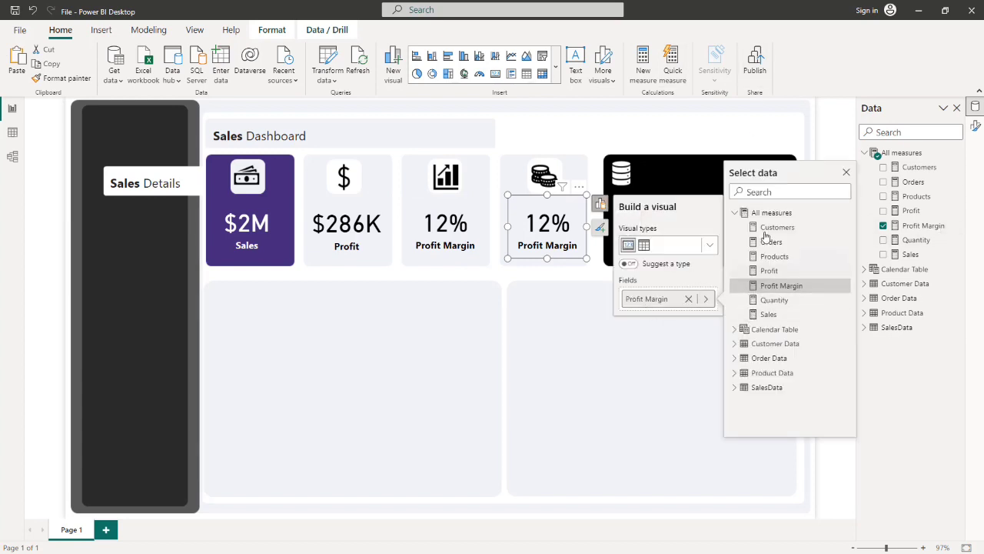
{"action": "left_click", "coordinate": [766, 299]}
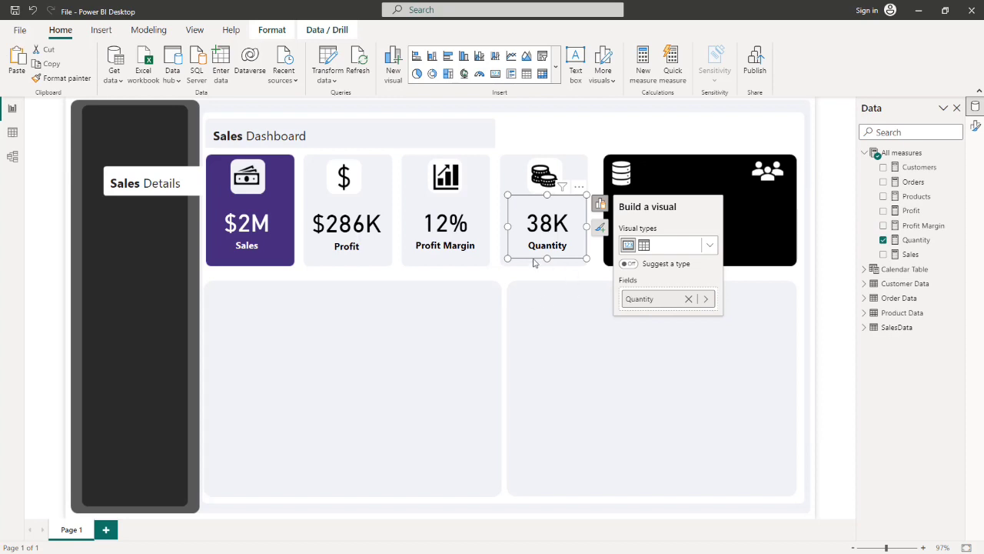
{"action": "left_click", "coordinate": [506, 278]}
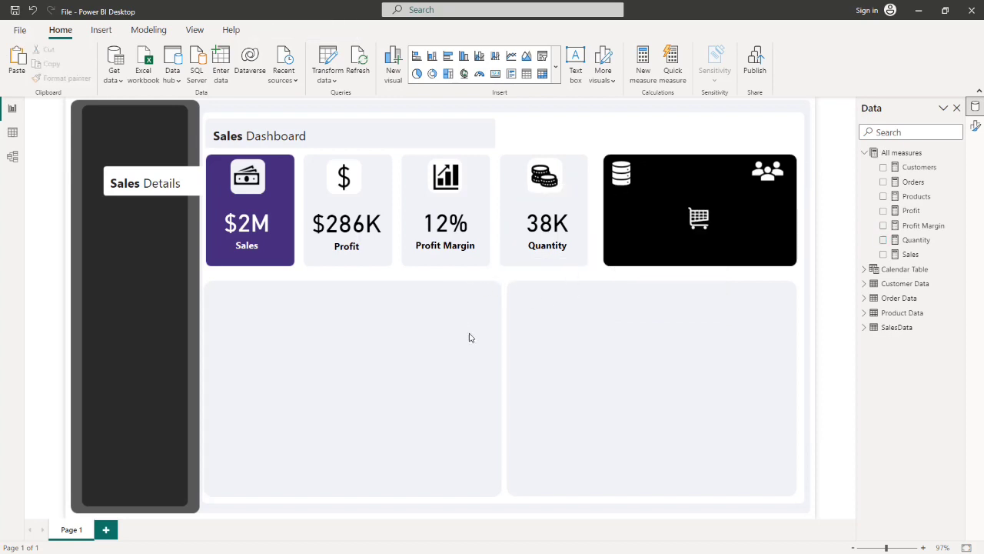
Duplicate the Quantity card and place the copy in the black tile beneath the database icon.
{"action": "left_click", "coordinate": [542, 237]}
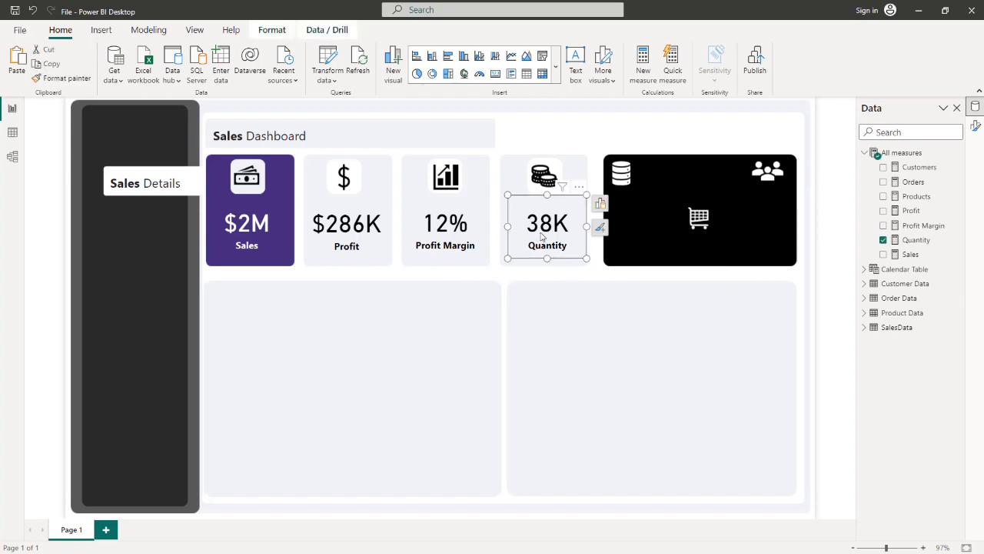
{"action": "left_click_drag", "start_coordinate": [541, 237], "coordinate": [634, 216]}
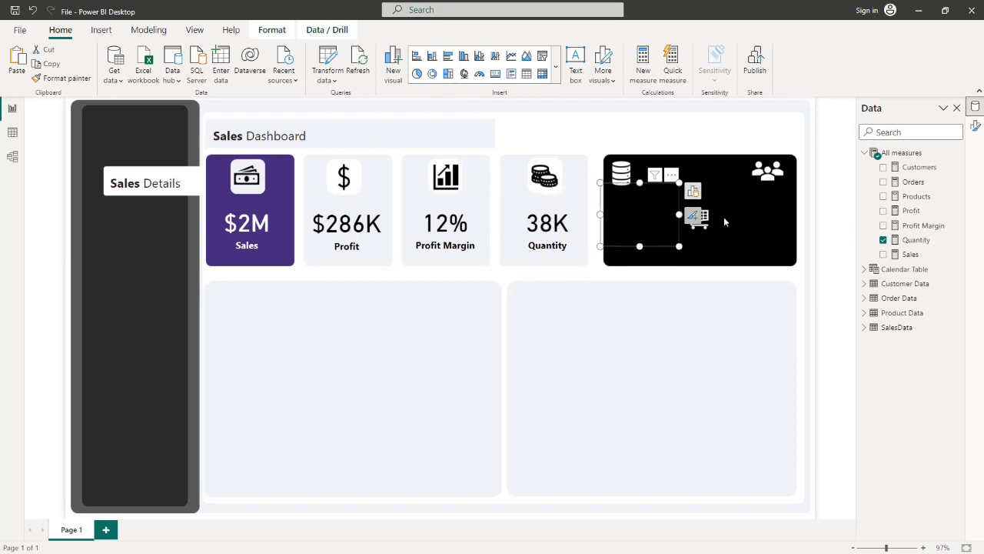
{"action": "left_click", "coordinate": [864, 154]}
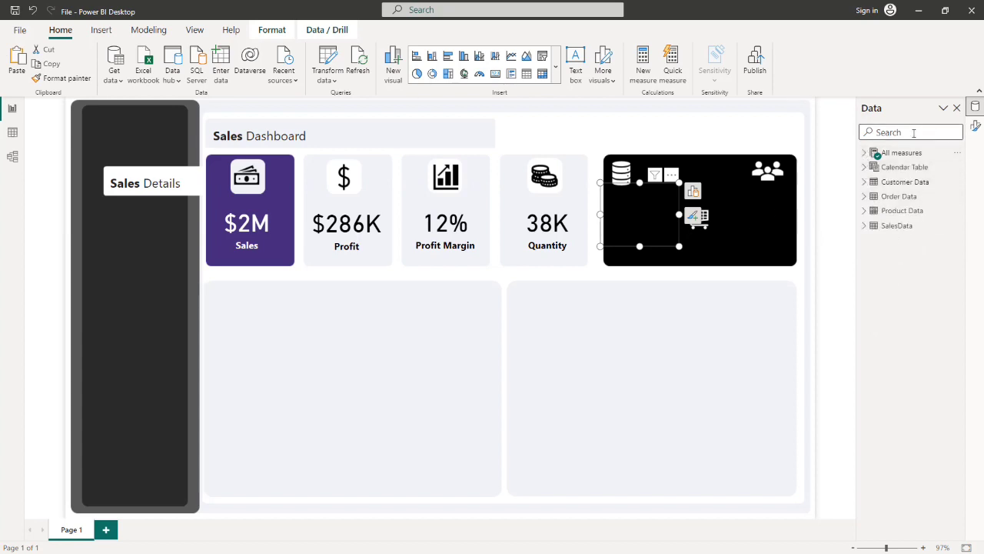
Set the callout value and category label colors of the black tile's card to white.
{"action": "left_click", "coordinate": [692, 216]}
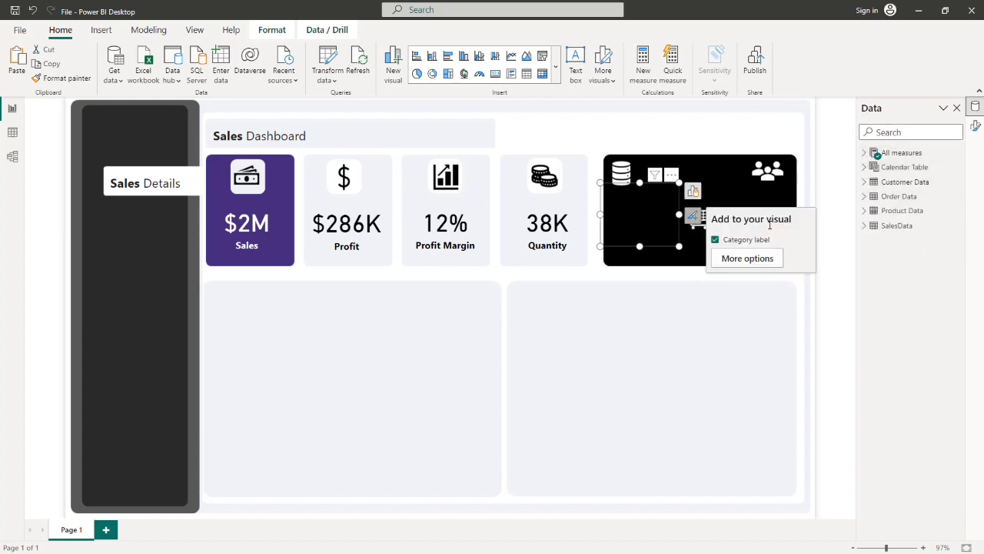
{"action": "left_click", "coordinate": [742, 258]}
{"action": "left_click", "coordinate": [867, 234]}
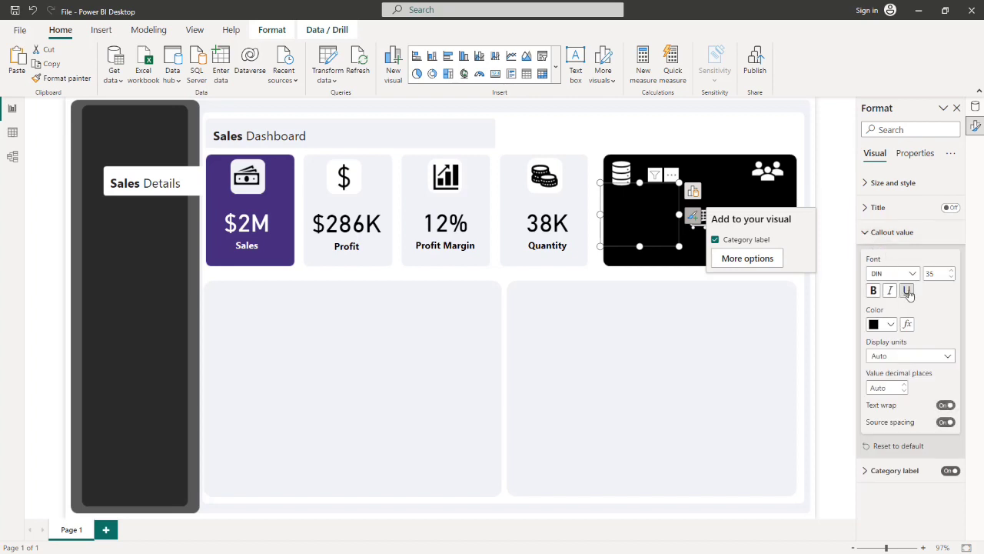
{"action": "left_click", "coordinate": [885, 324]}
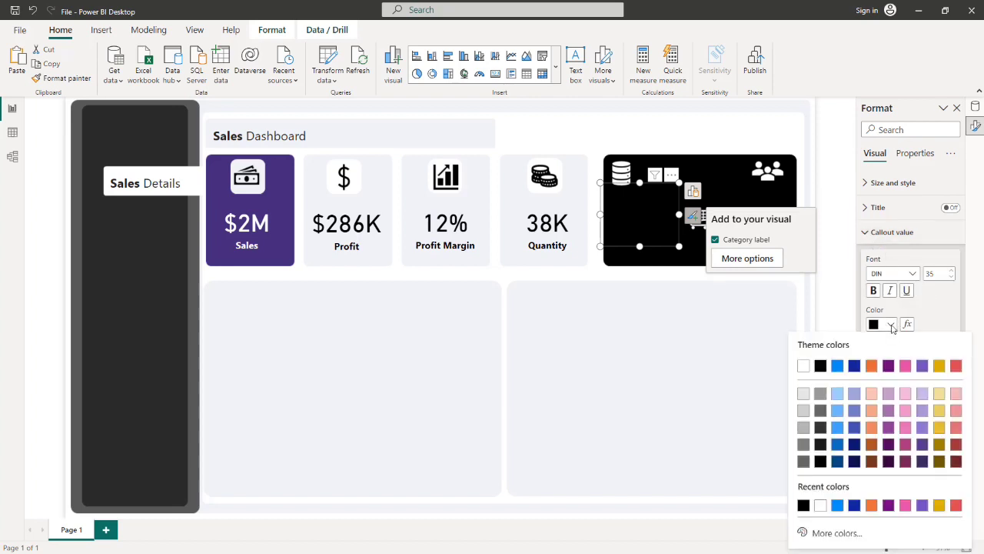
{"action": "left_click", "coordinate": [803, 366]}
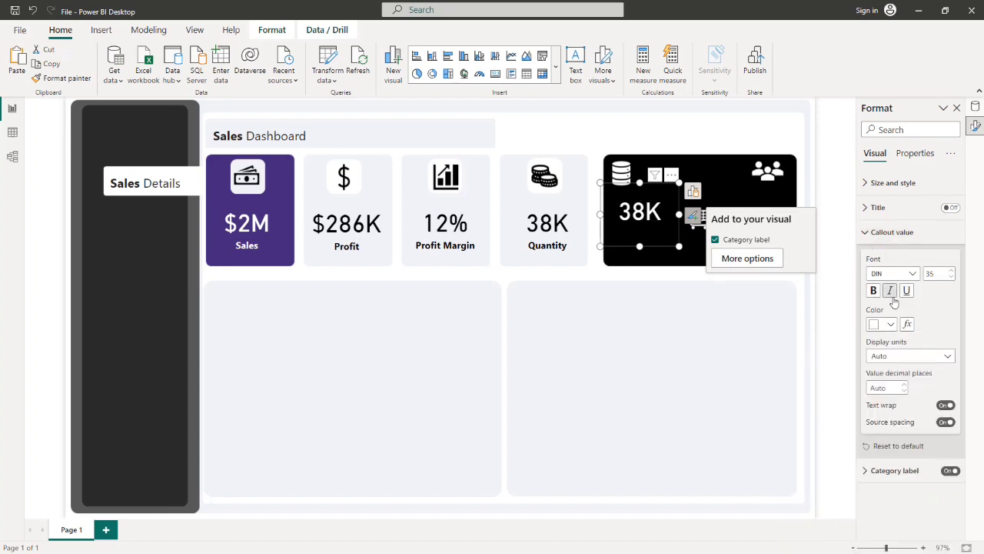
{"action": "left_click", "coordinate": [867, 234]}
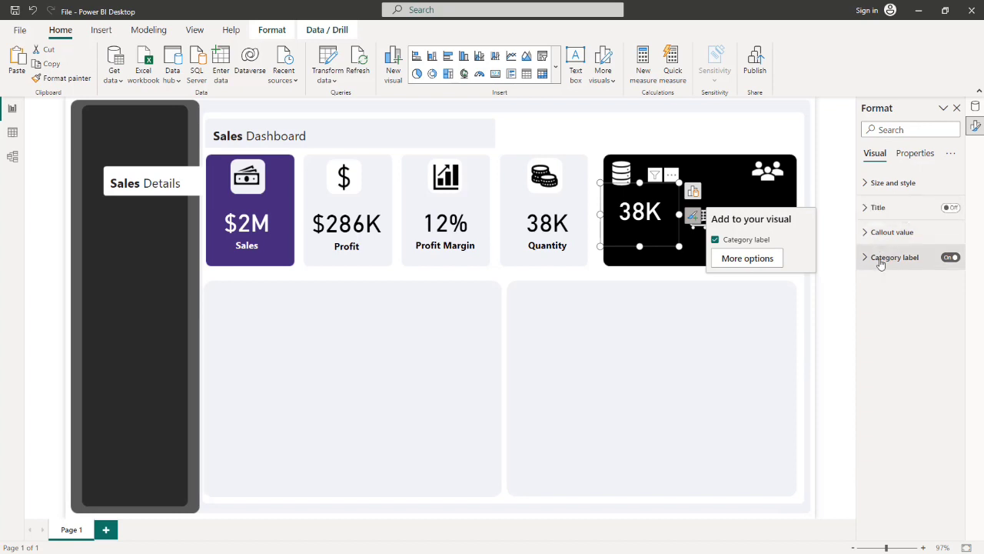
{"action": "left_click", "coordinate": [880, 259]}
{"action": "left_click", "coordinate": [889, 350]}
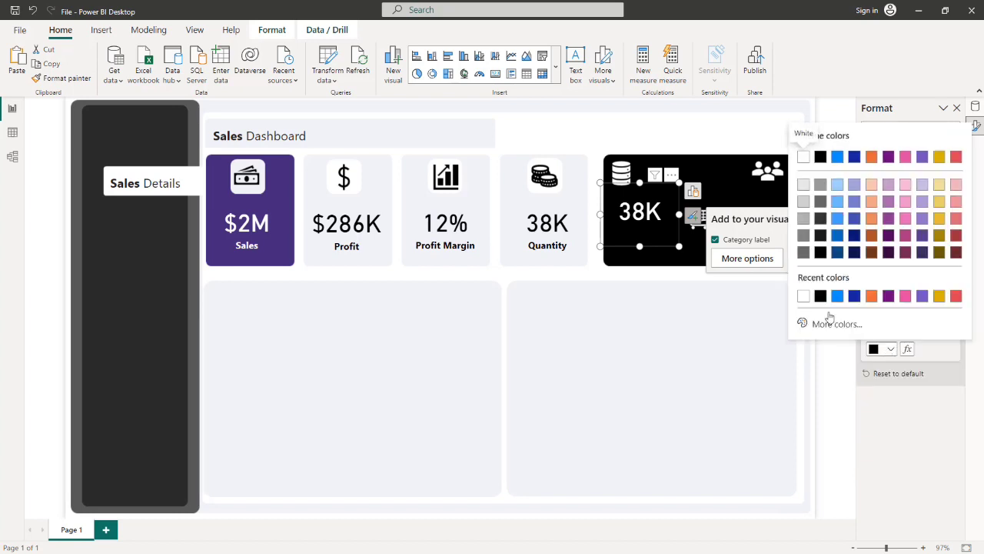
{"action": "left_click", "coordinate": [801, 296]}
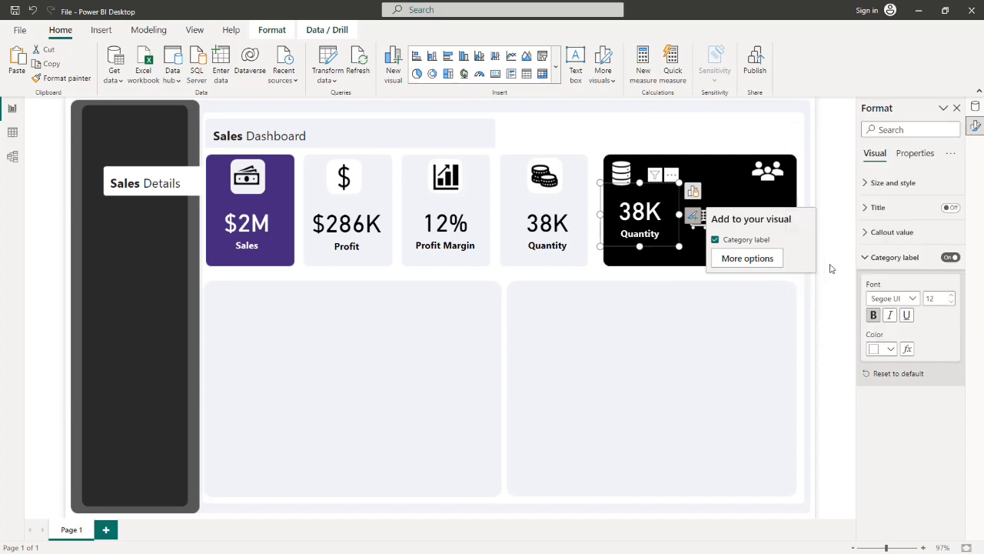
{"action": "left_click", "coordinate": [864, 260]}
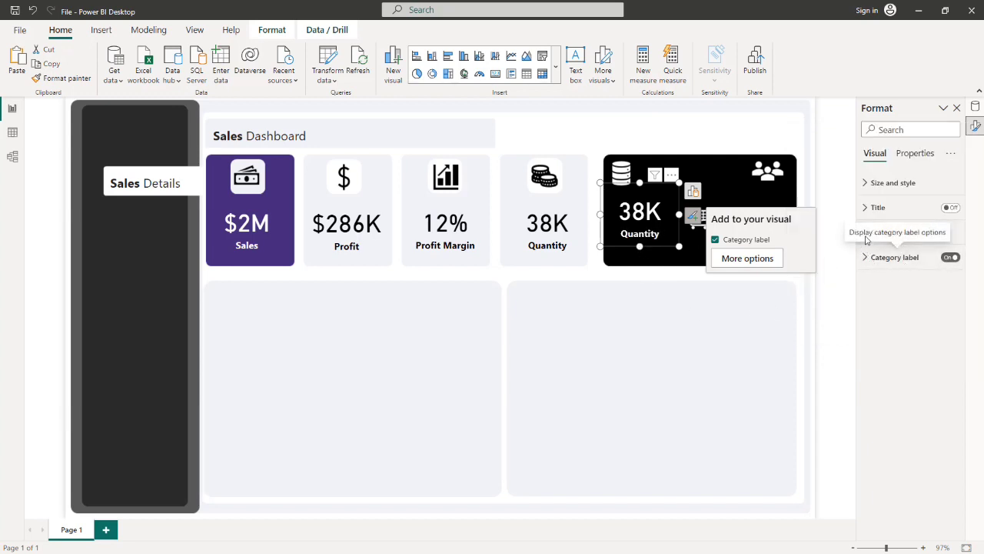
Reduce the callout value font size of the black tile's card to 19.
{"action": "left_click", "coordinate": [869, 232]}
{"action": "left_click", "coordinate": [867, 234]}
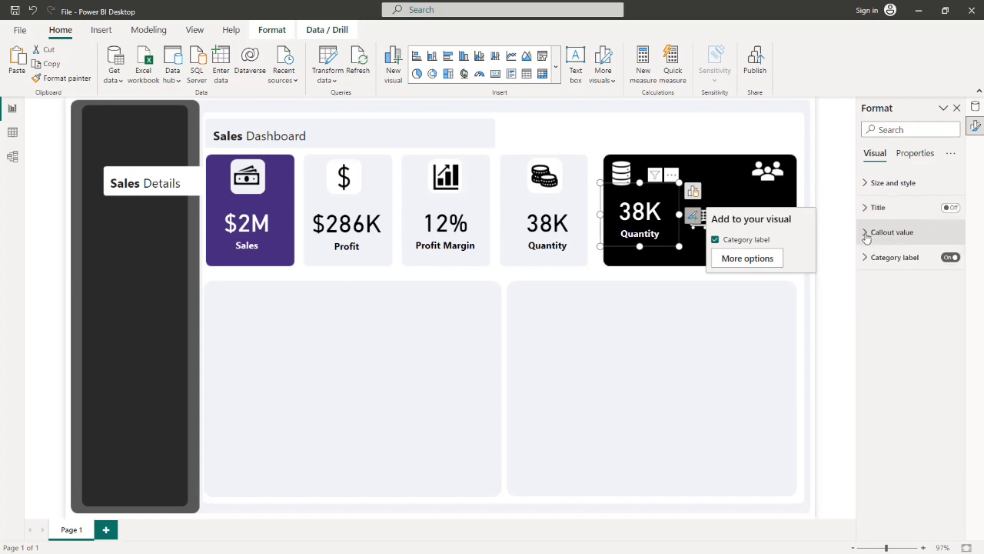
{"action": "left_click", "coordinate": [866, 236]}
{"action": "left_click", "coordinate": [951, 279]}
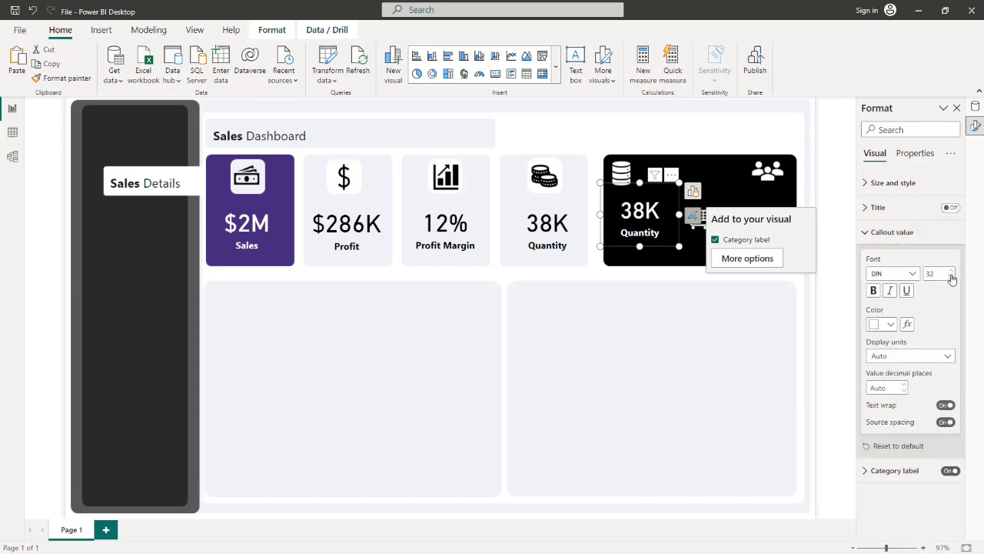
{"action": "left_click", "coordinate": [951, 279]}
{"action": "left_click", "coordinate": [951, 279]}
{"action": "left_click", "coordinate": [951, 279]}
{"action": "left_click", "coordinate": [951, 279]}
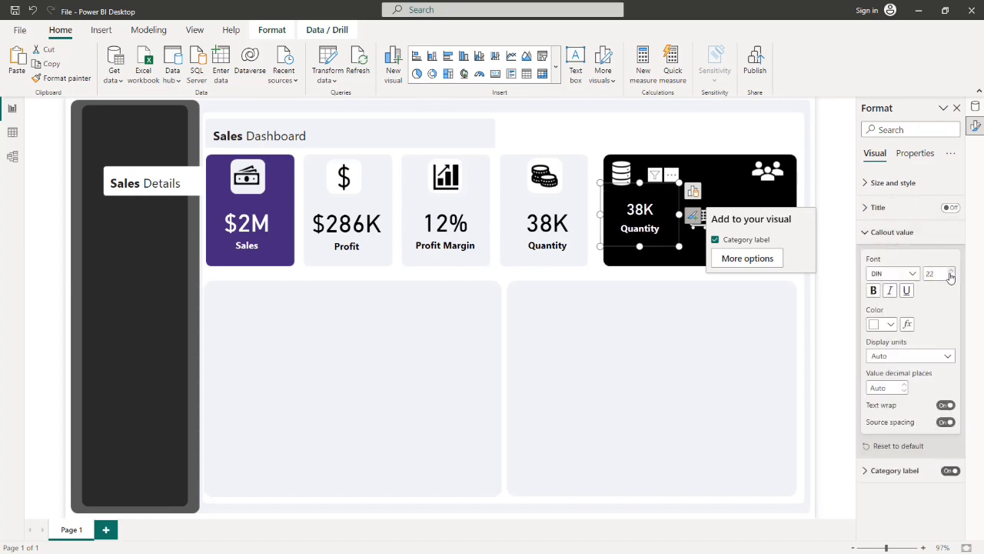
{"action": "left_click", "coordinate": [950, 279]}
{"action": "left_click", "coordinate": [950, 279]}
{"action": "left_click", "coordinate": [950, 279]}
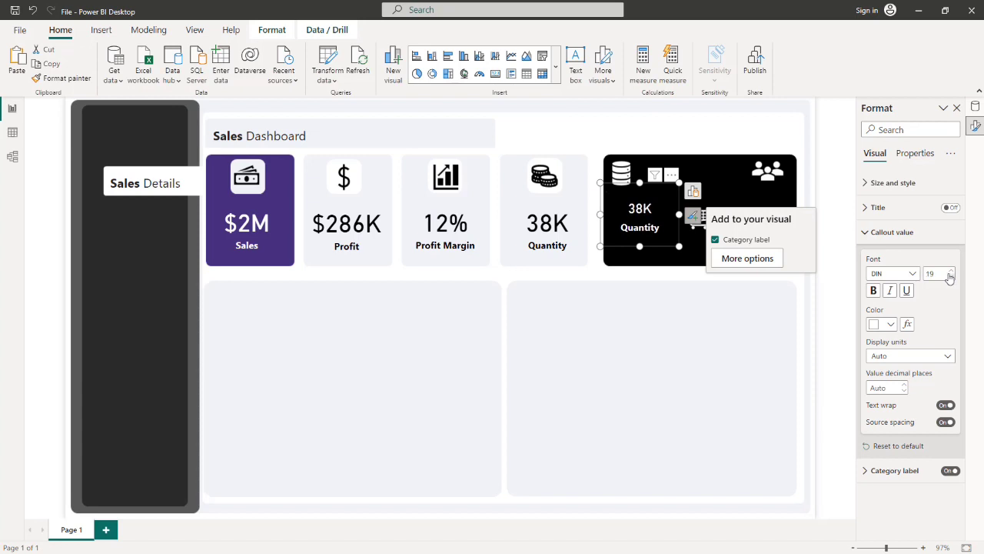
Replace the Quantity field of the black tile's card with the Products measure and move the card close under the database icon.
{"action": "left_click", "coordinate": [693, 190]}
{"action": "left_click", "coordinate": [794, 286]}
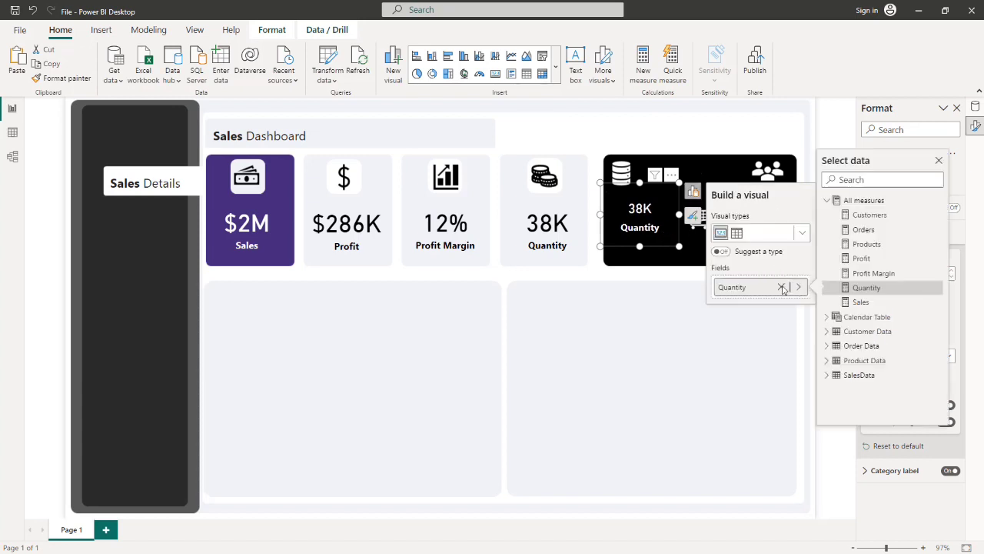
{"action": "left_click", "coordinate": [864, 249]}
{"action": "left_click_drag", "start_coordinate": [652, 230], "coordinate": [630, 209]}
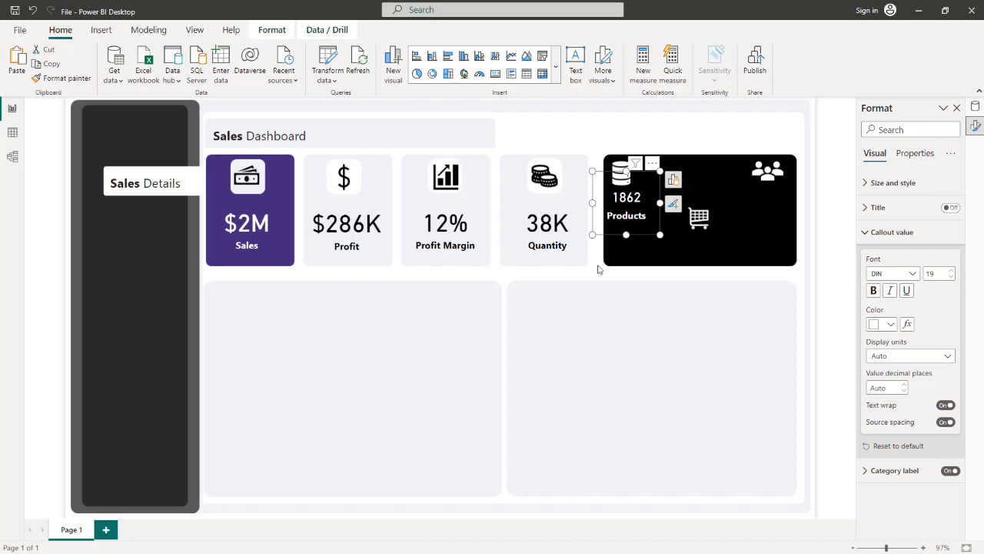
{"action": "left_click", "coordinate": [606, 265]}
{"action": "left_click", "coordinate": [631, 212]}
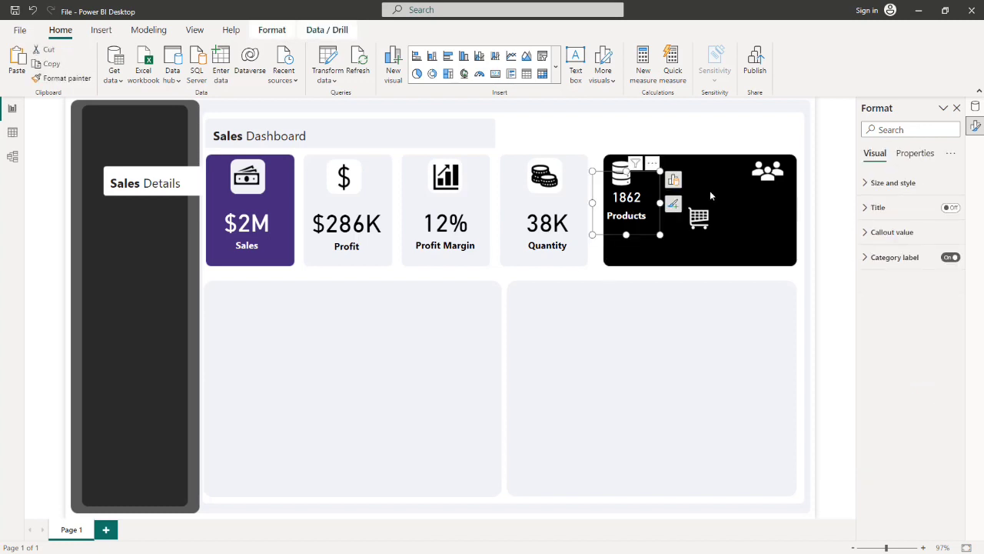
Examine the formulas of the flagged Month N0 and Quarters columns in the Calendar Table.
{"action": "left_click", "coordinate": [975, 107]}
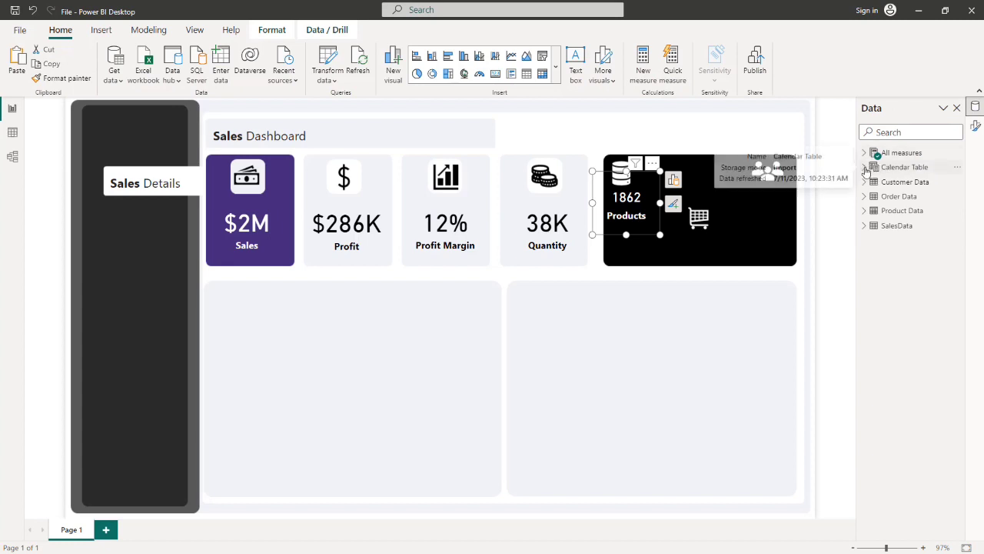
{"action": "left_click", "coordinate": [865, 168]}
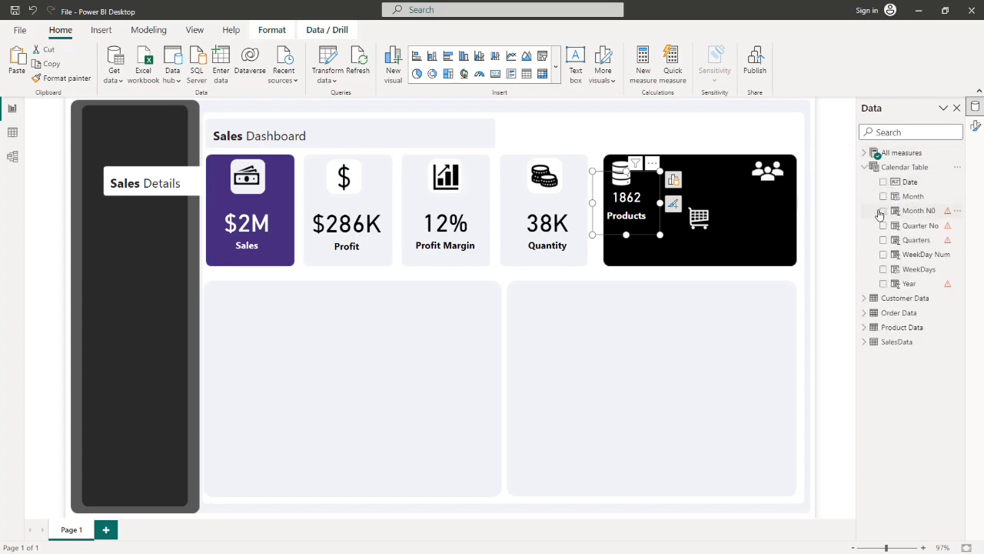
{"action": "left_click", "coordinate": [930, 212]}
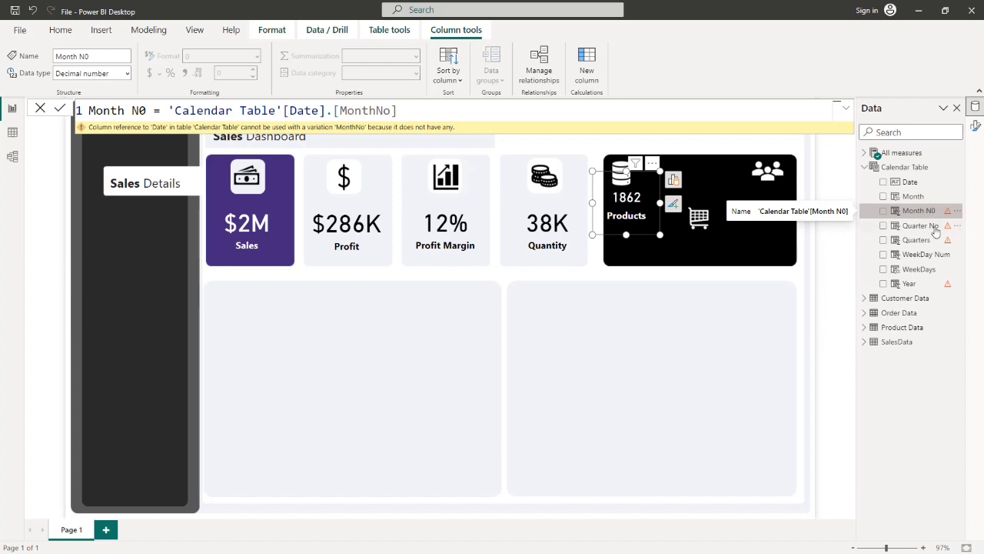
{"action": "left_click", "coordinate": [927, 243]}
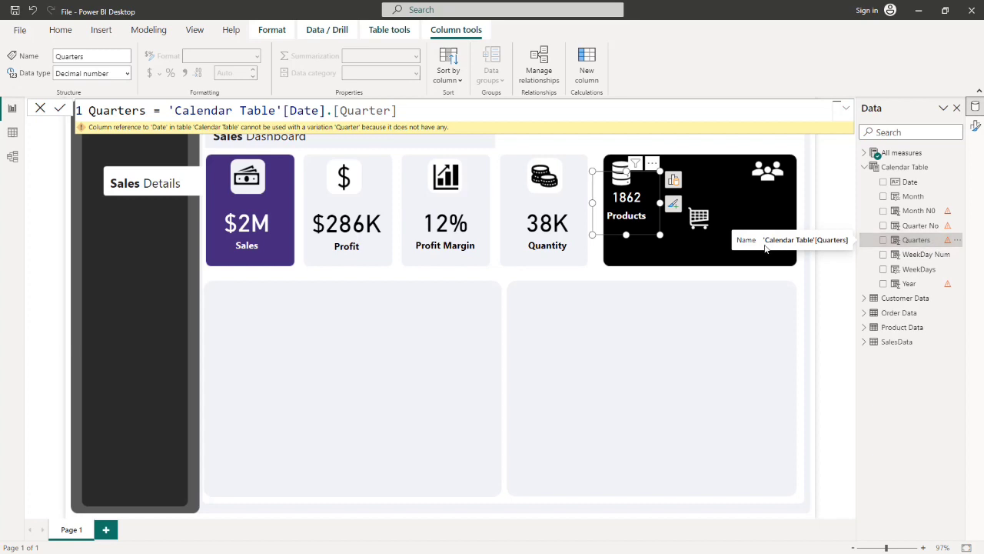
{"action": "left_click", "coordinate": [810, 275]}
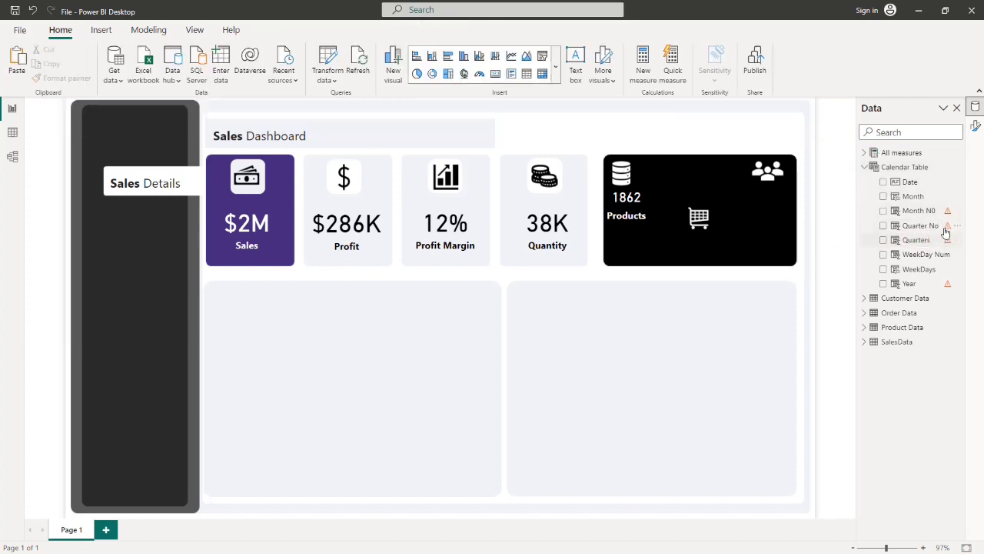
Format the Products measure as a whole number with a thousands separator.
{"action": "left_click", "coordinate": [658, 215]}
{"action": "left_click", "coordinate": [864, 153]}
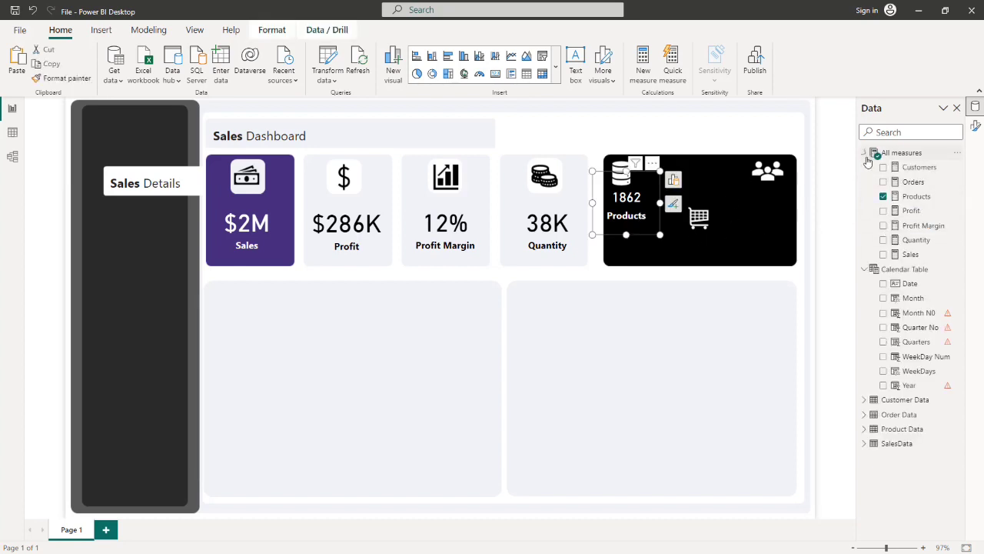
{"action": "left_click", "coordinate": [914, 197]}
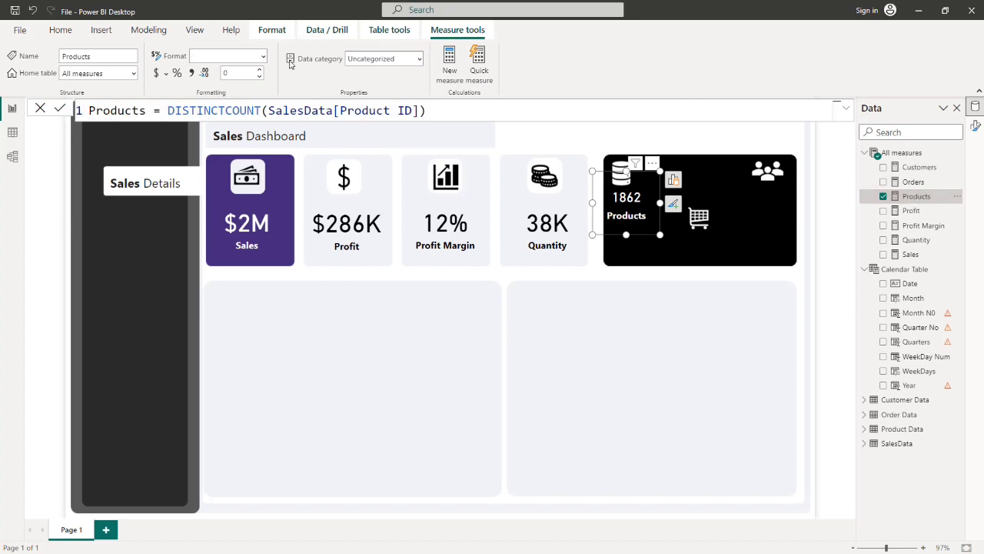
{"action": "left_click", "coordinate": [191, 74]}
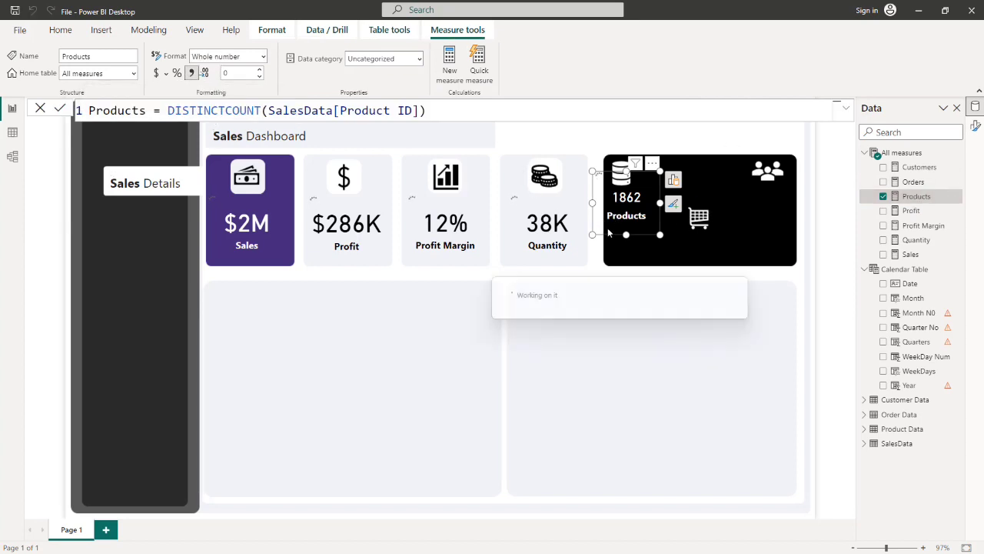
Shrink the Products card slightly and place a copy of it beneath the people icon in the black tile.
{"action": "mouse_move", "coordinate": [592, 234]}
{"action": "left_mouse_down"}
{"action": "mouse_move", "coordinate": [608, 228]}
{"action": "mouse_move", "coordinate": [599, 228]}
{"action": "left_mouse_up"}
{"action": "left_click_drag", "start_coordinate": [638, 197], "coordinate": [766, 206]}
{"action": "key", "text": "ctrl+v"}
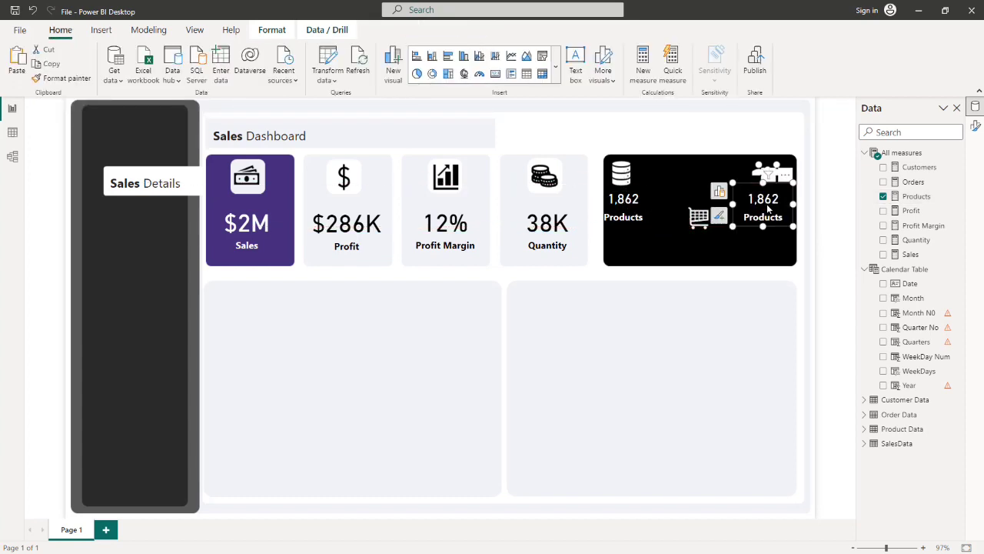
Replace the Products field of the card beneath the people icon with the Customers measure.
{"action": "left_click", "coordinate": [719, 193]}
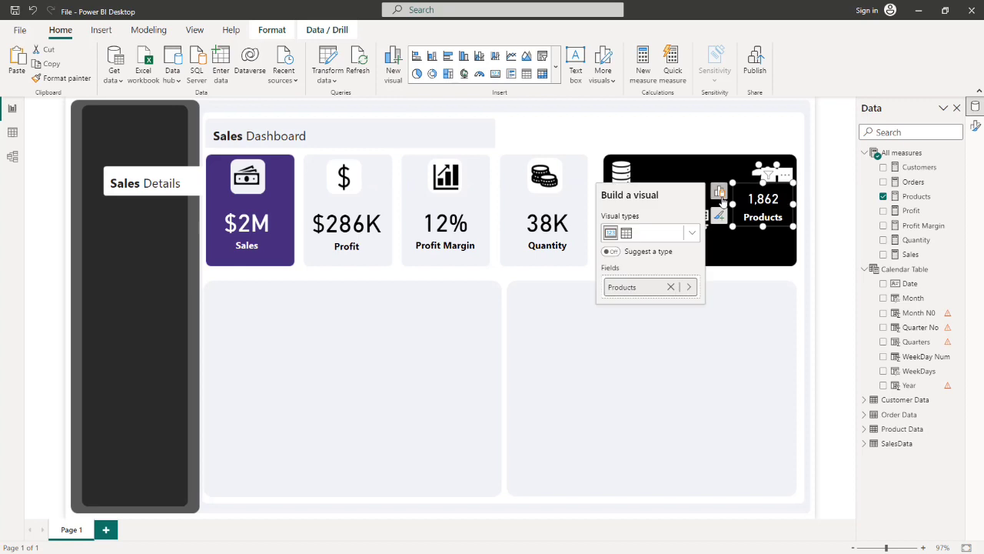
{"action": "left_click", "coordinate": [689, 286]}
{"action": "left_click", "coordinate": [758, 222]}
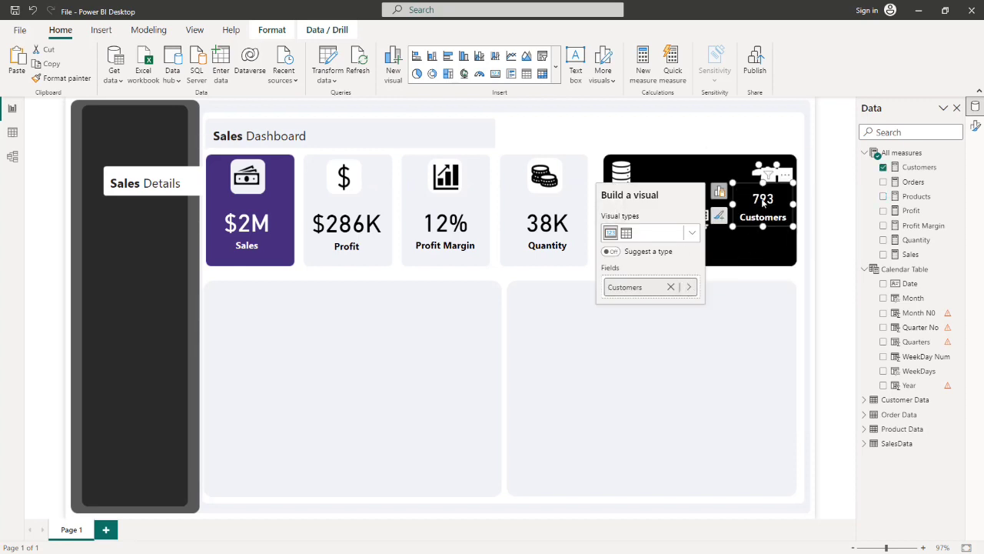
{"action": "left_click", "coordinate": [744, 256]}
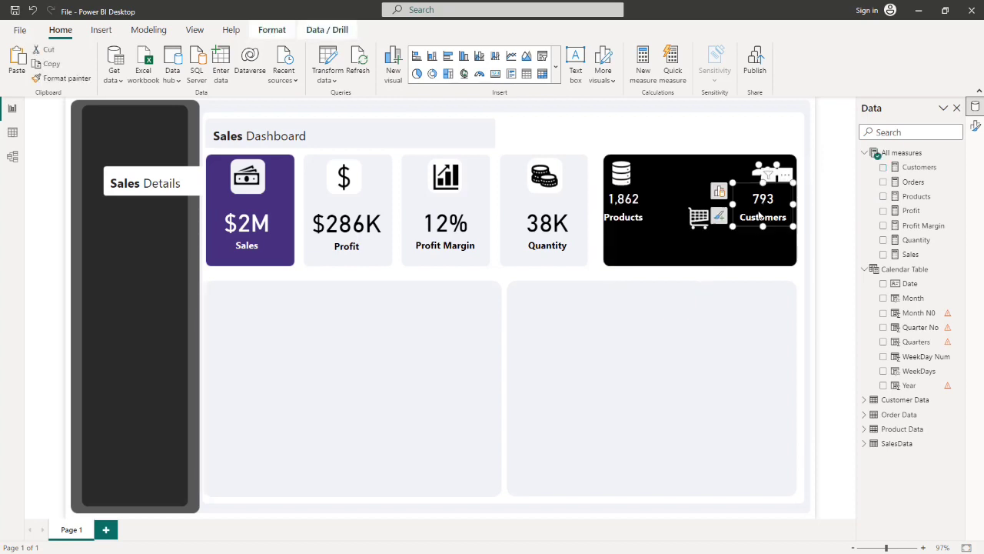
Place a copy of the Customers card beneath the shopping cart icon and nudge the original closer to the people icon.
{"action": "left_click_drag", "start_coordinate": [759, 218], "coordinate": [694, 249]}
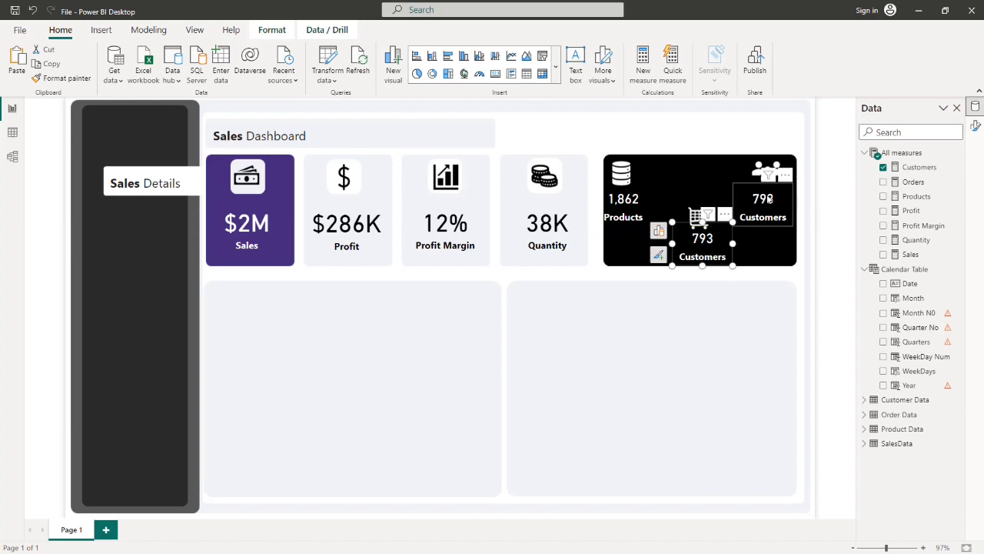
{"action": "left_click_drag", "start_coordinate": [768, 199], "coordinate": [773, 195]}
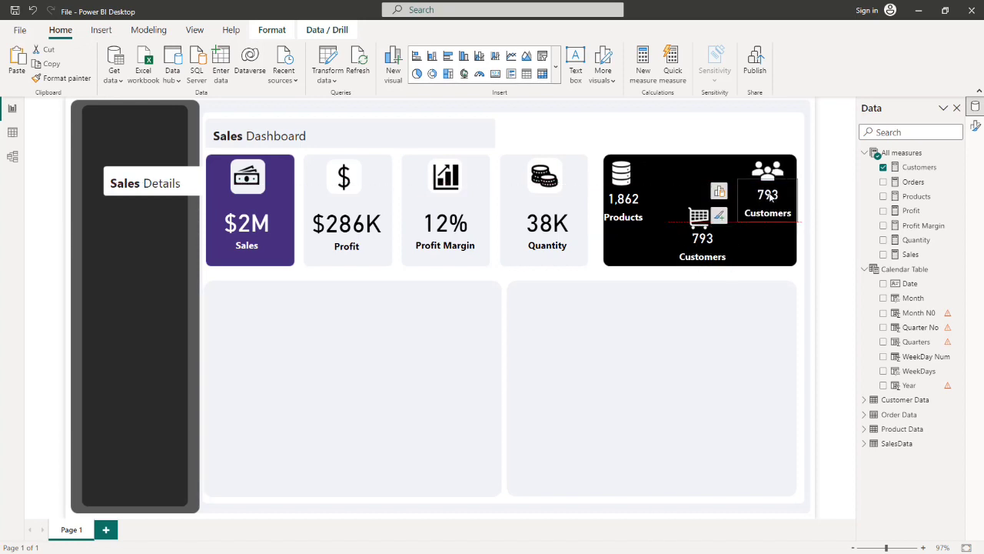
Replace the Customers field of the card beneath the shopping cart icon with the Orders measure.
{"action": "left_click", "coordinate": [705, 254]}
{"action": "left_click", "coordinate": [658, 233]}
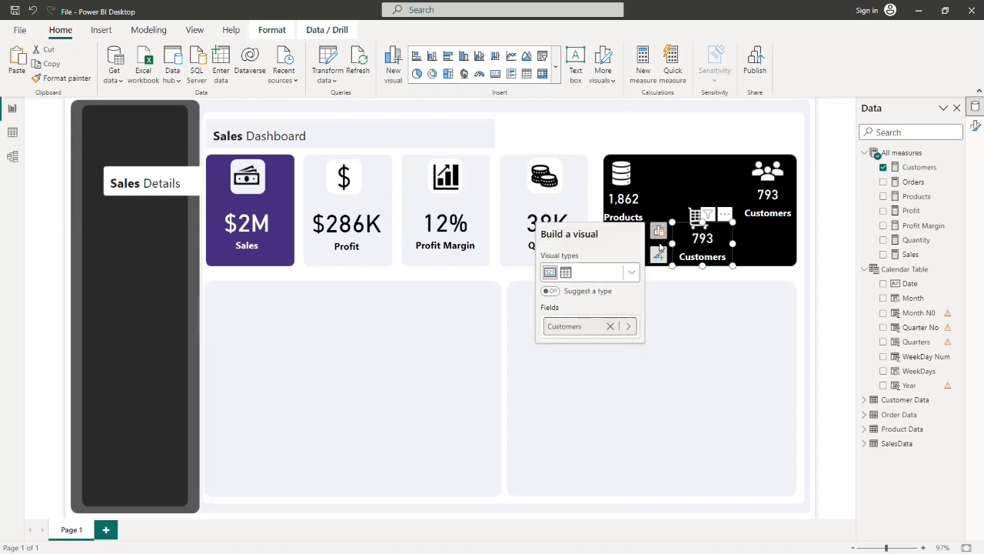
{"action": "left_click", "coordinate": [628, 326]}
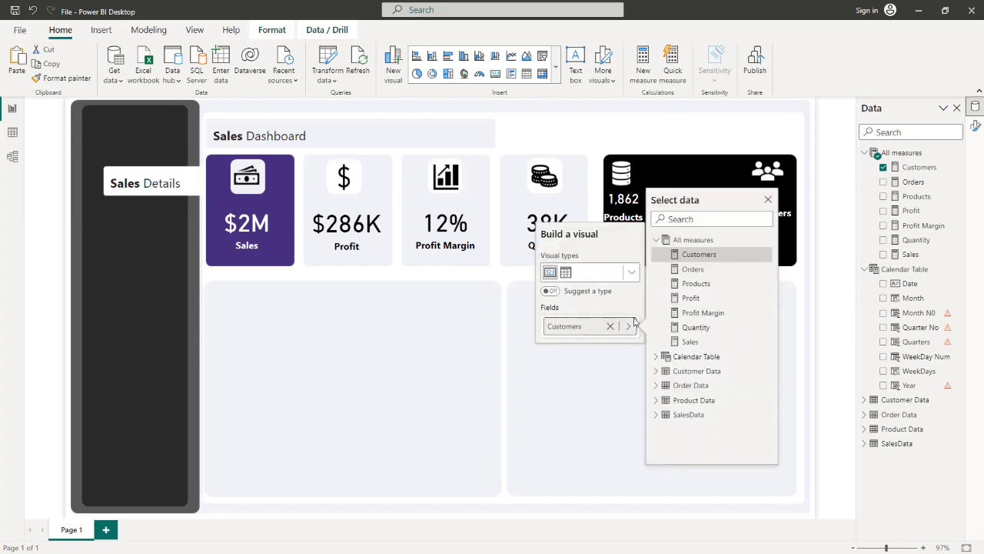
{"action": "left_click", "coordinate": [693, 271]}
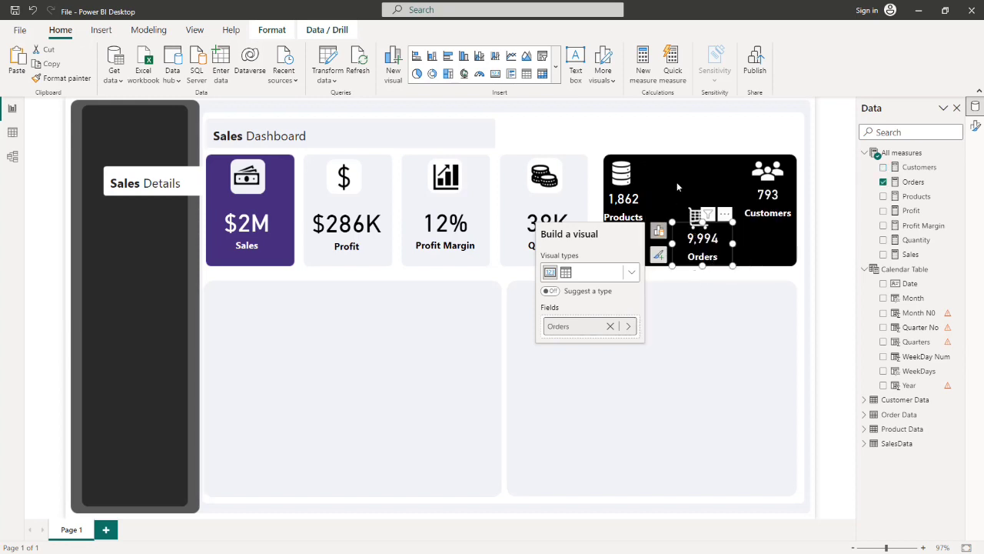
{"action": "left_click", "coordinate": [681, 162]}
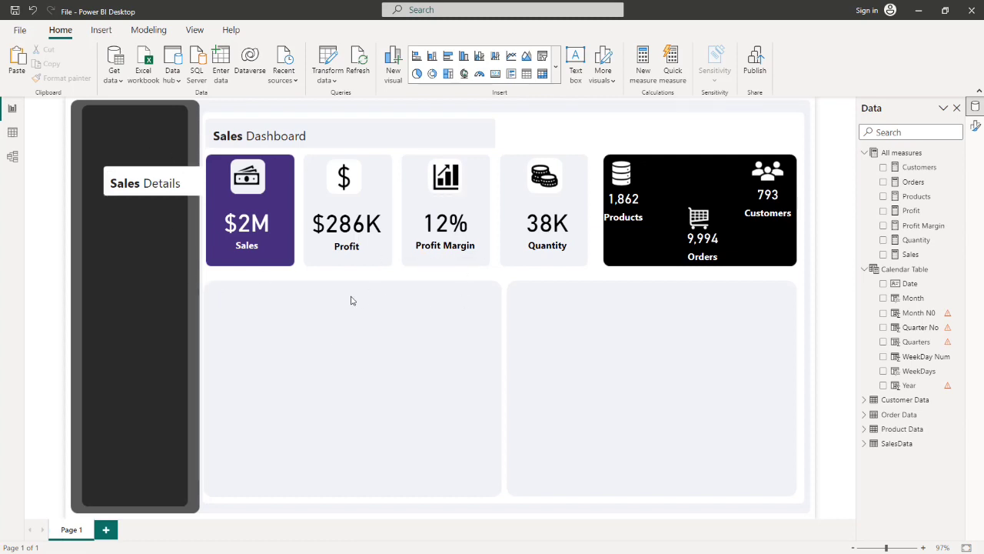
Nudge the Profit card slightly upward within its tile.
{"action": "left_click", "coordinate": [355, 240]}
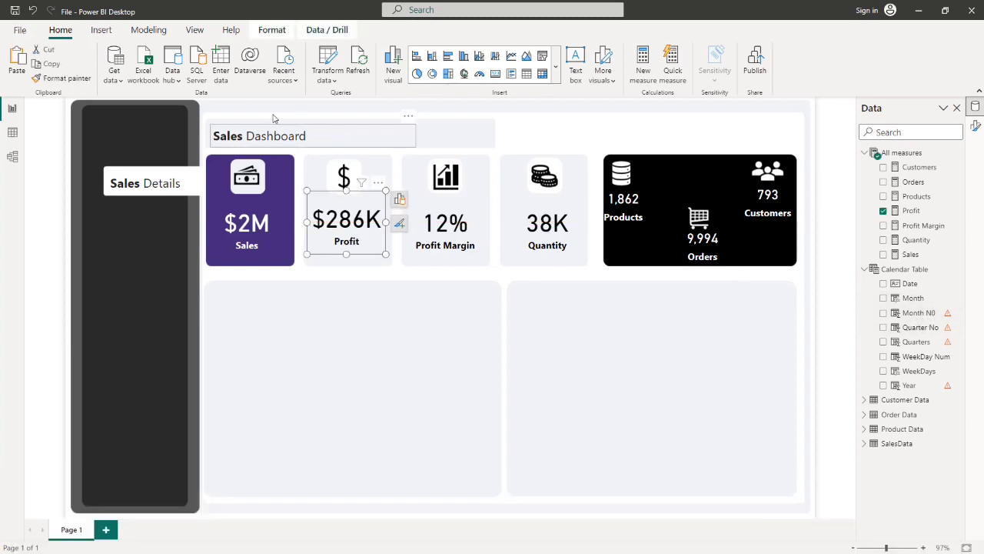
Open the Calendar Table in the data view and select its Year column to bring up the column formula.
{"action": "left_click", "coordinate": [12, 132]}
{"action": "left_click", "coordinate": [867, 167]}
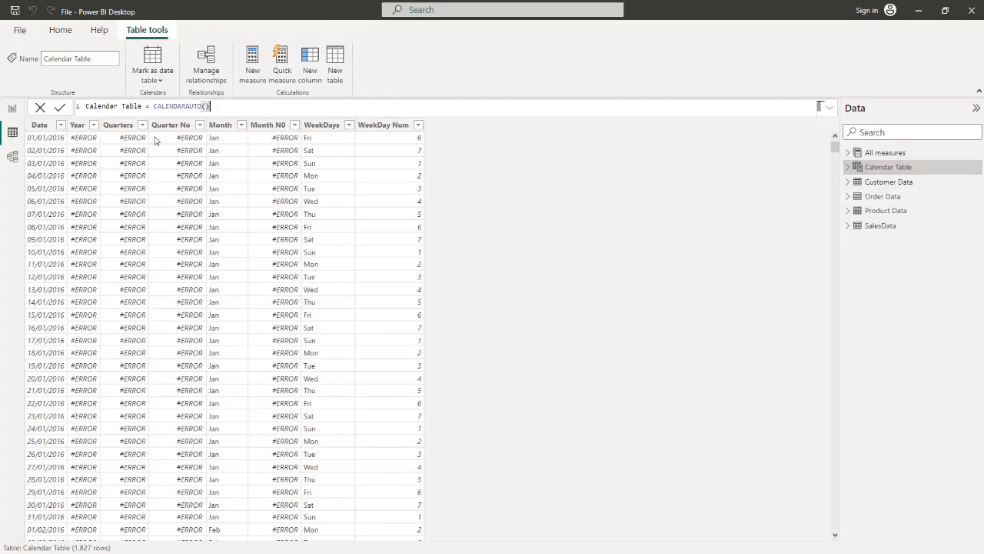
{"action": "left_click", "coordinate": [81, 130]}
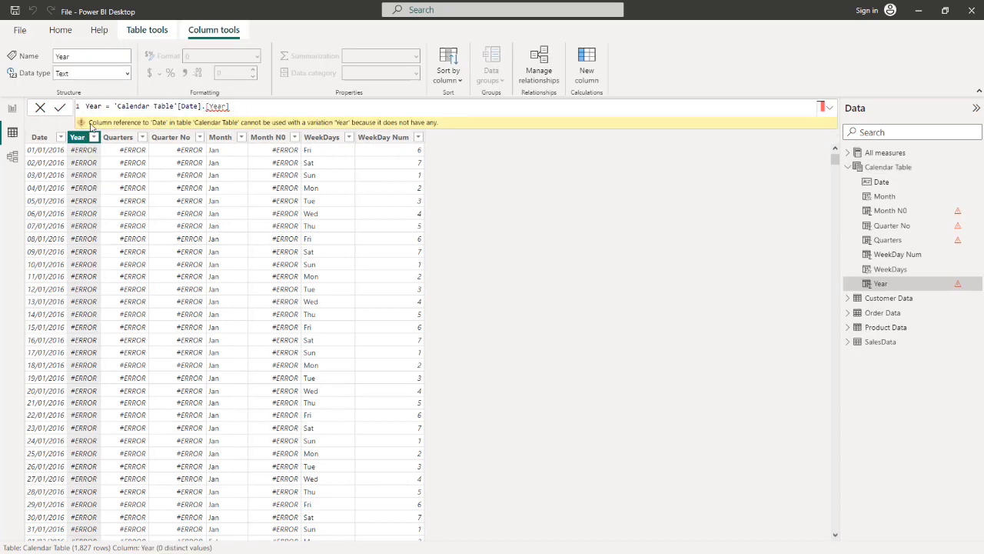